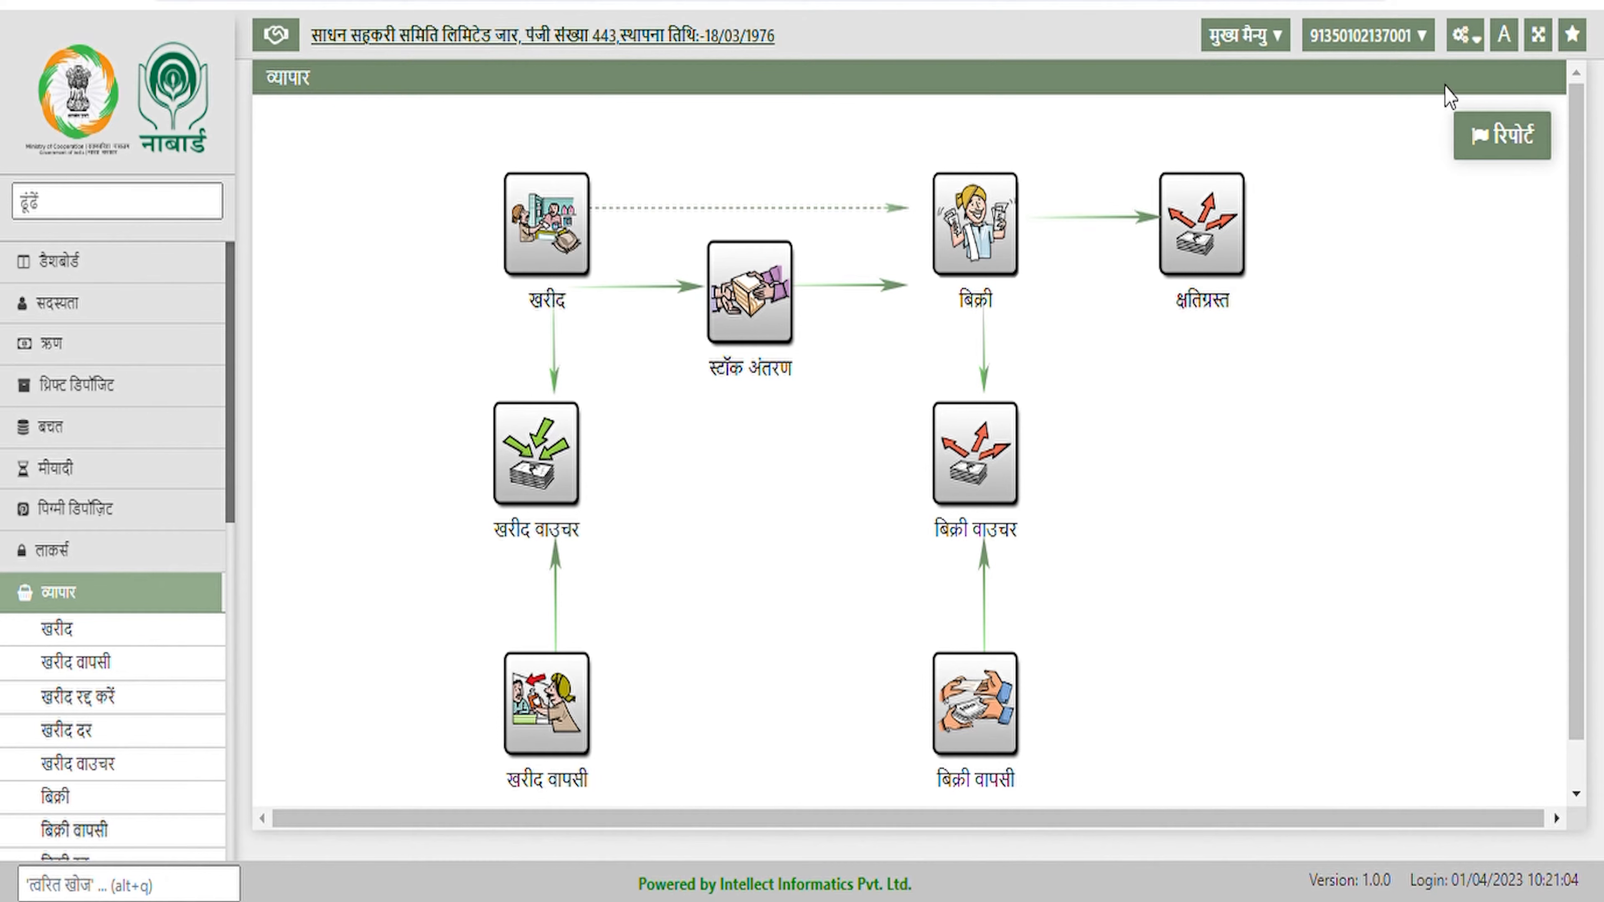
Open the गोदाम warehouse list from the व्यापार configuration menu and start a new godown
{"action": "left_click", "coordinate": [1481, 47]}
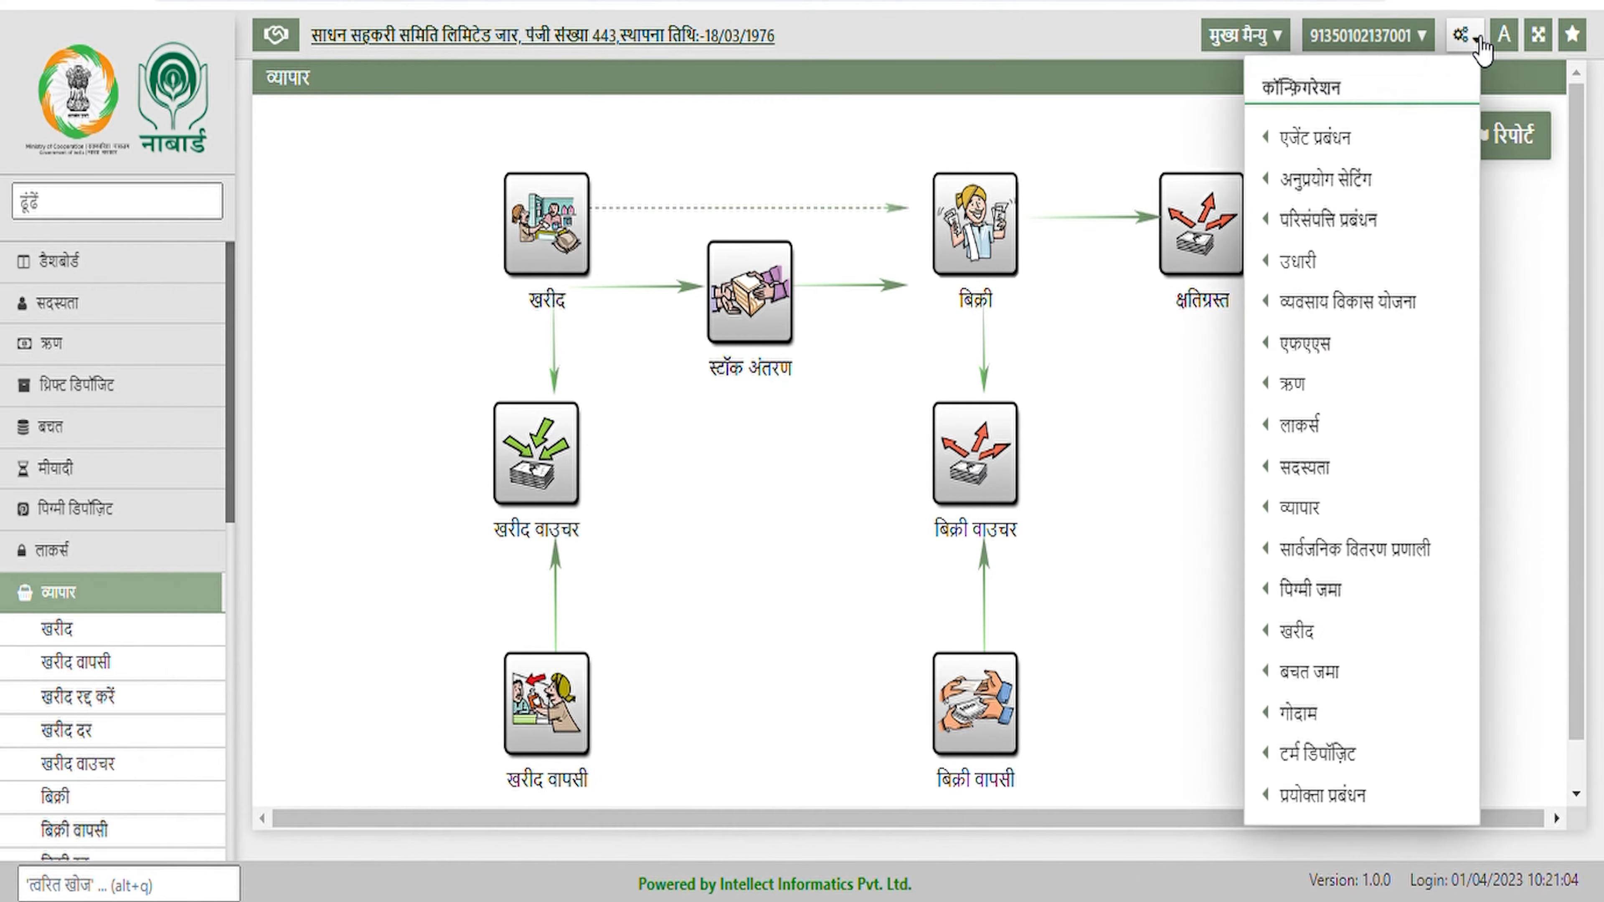
{"action": "mouse_move", "coordinate": [1310, 521]}
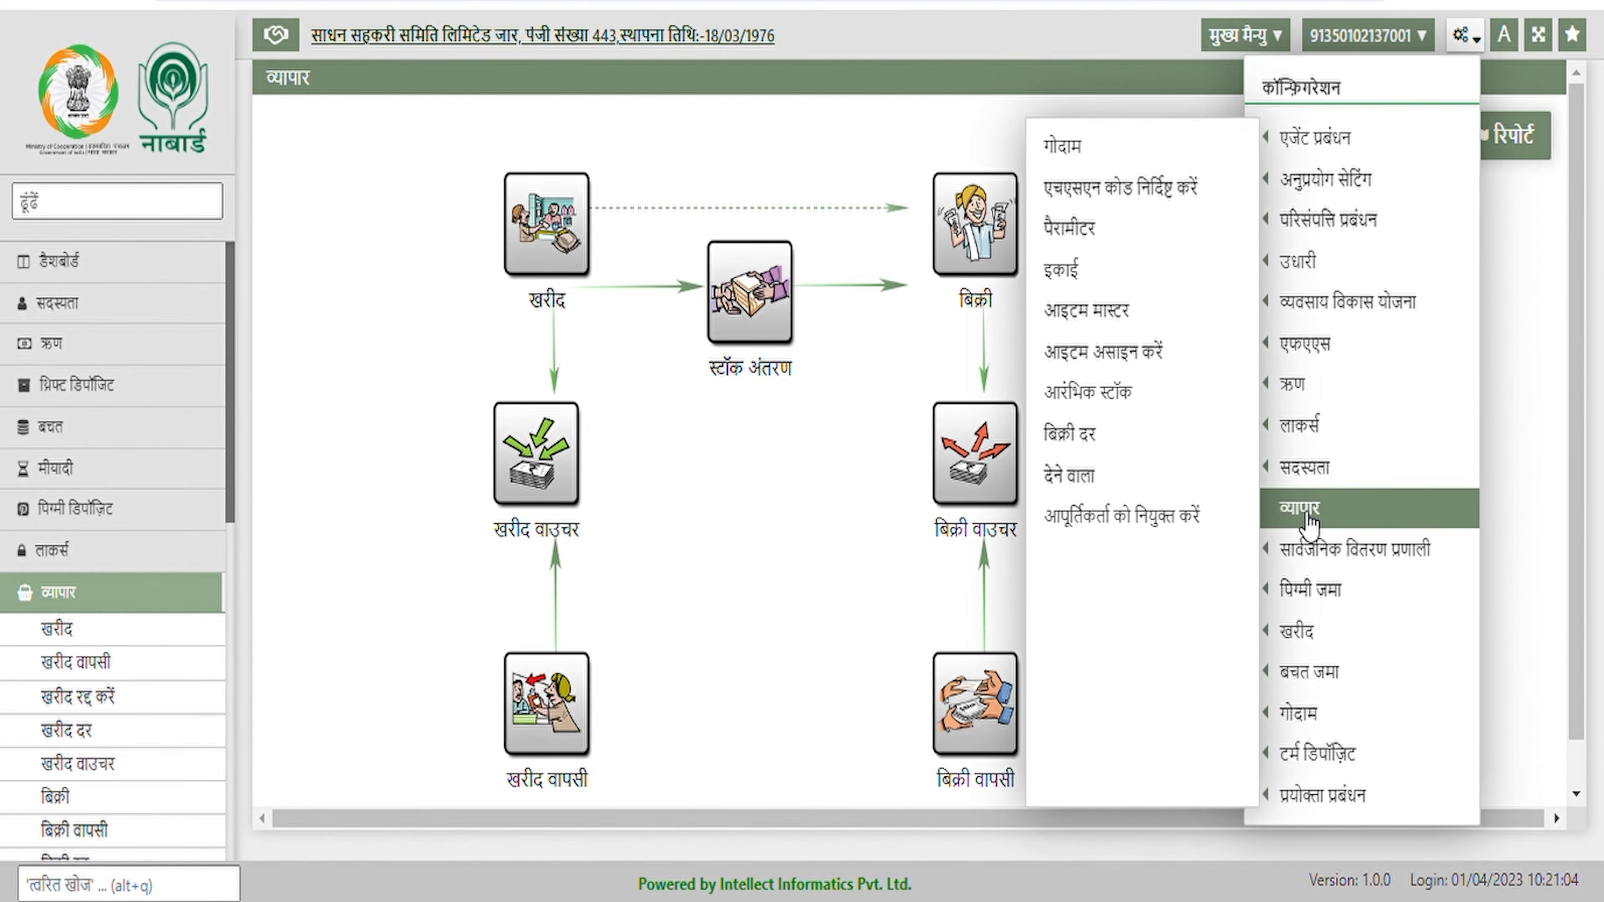
{"action": "left_click", "coordinate": [1086, 146]}
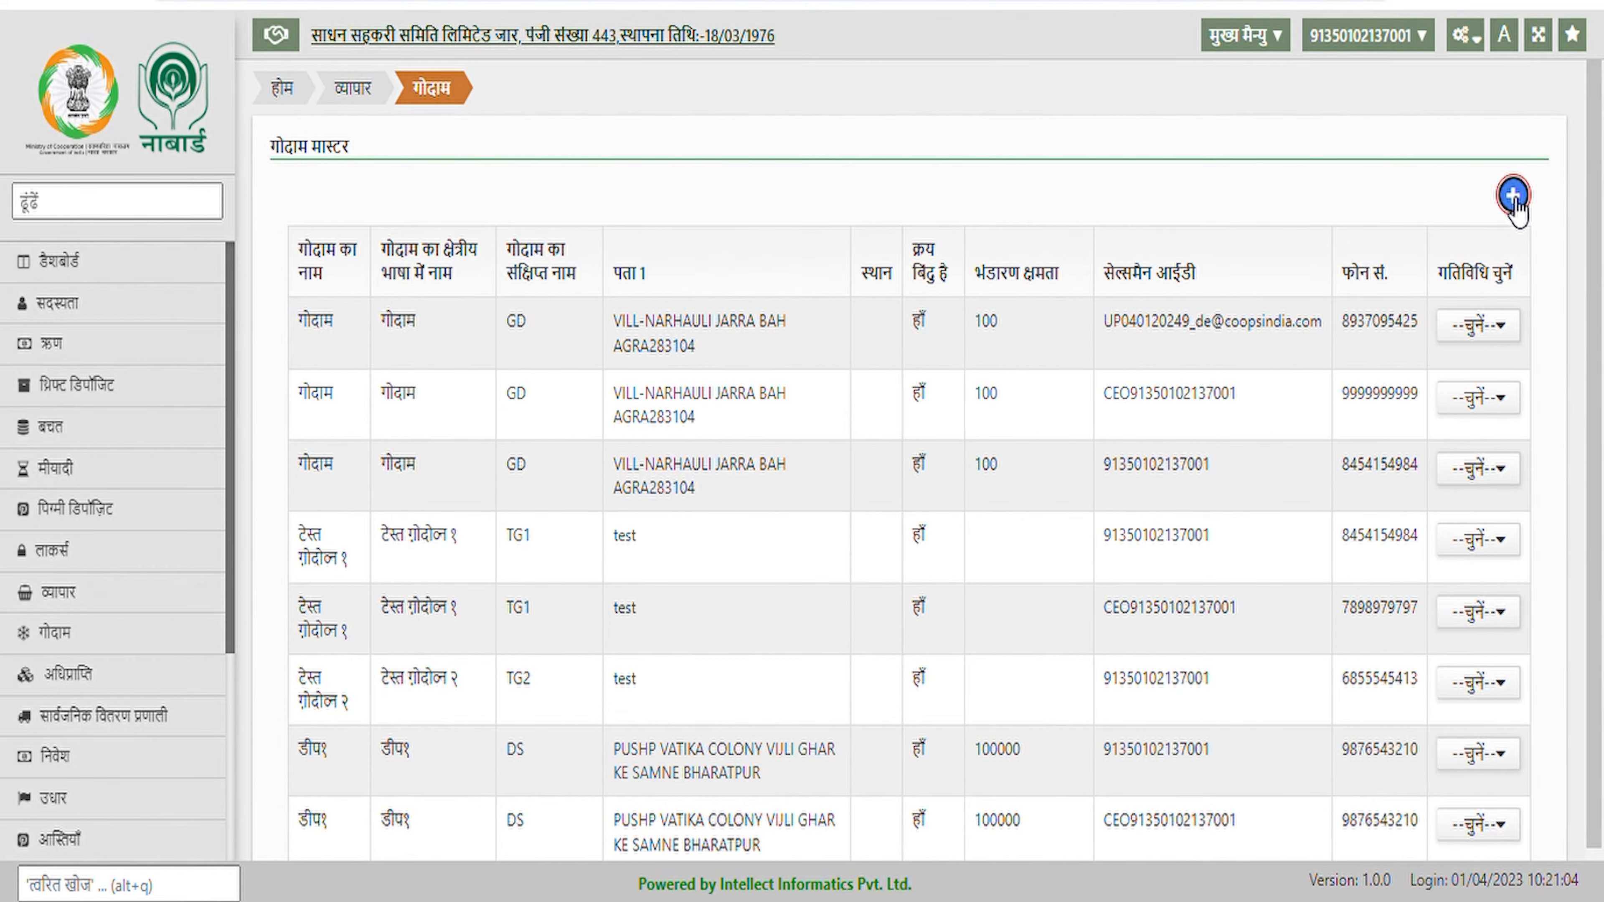
{"action": "left_click", "coordinate": [1513, 197]}
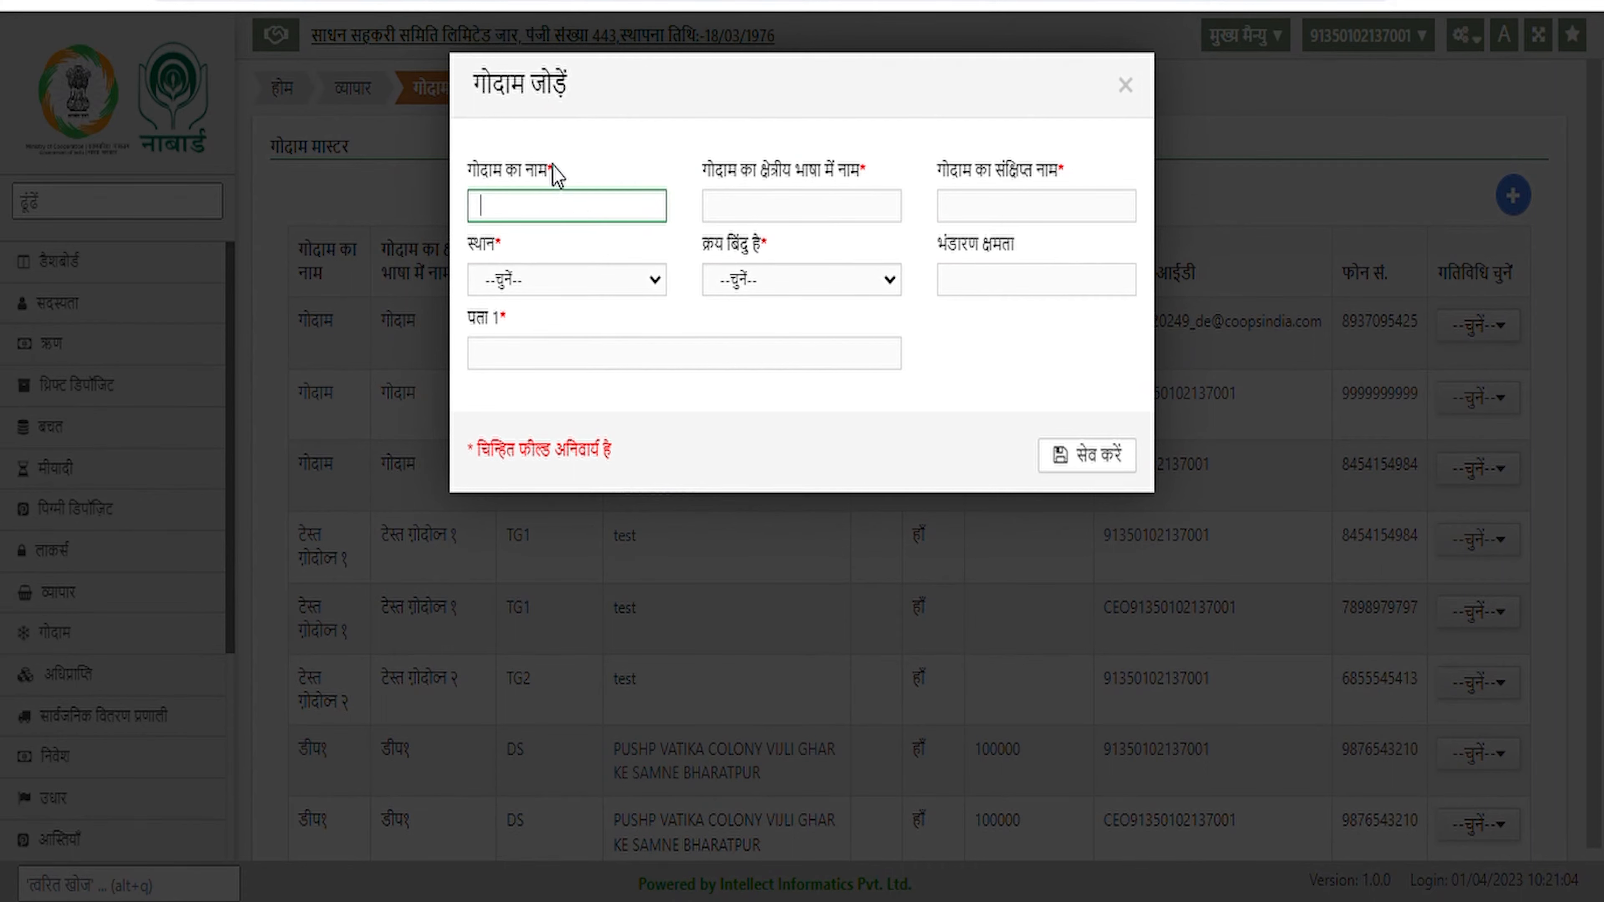
Enter godown name Demo, short name Dem, location जरार, and mark it a purchase point
{"action": "type", "text": "Demo"}
{"action": "key", "text": "Tab"}
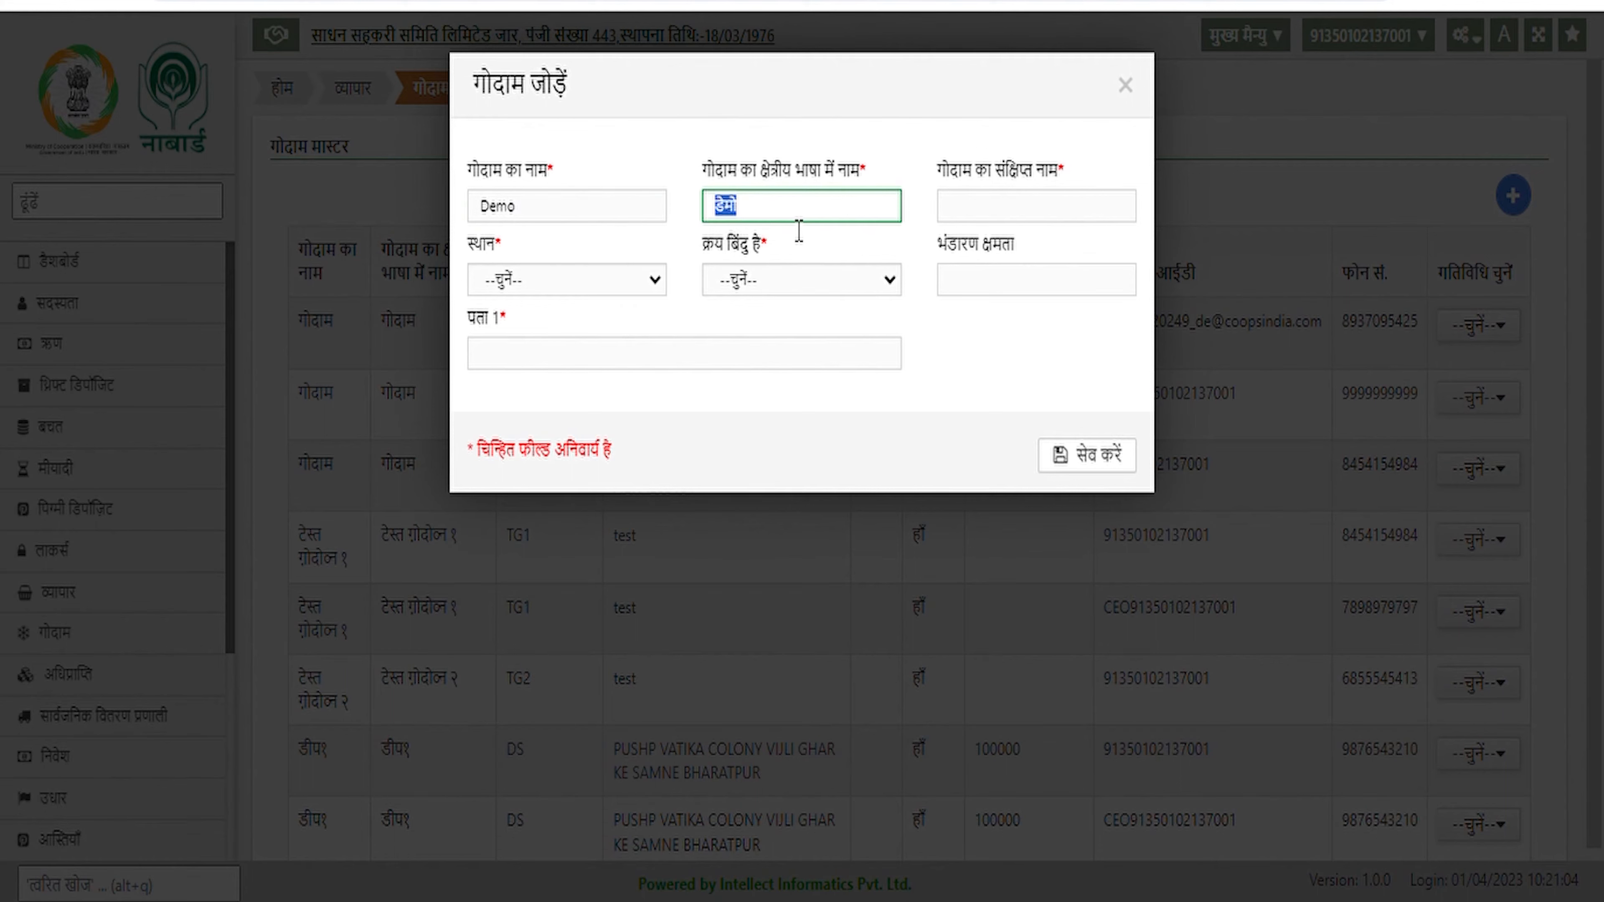
{"action": "key", "text": "Tab"}
{"action": "type", "text": "Dem"}
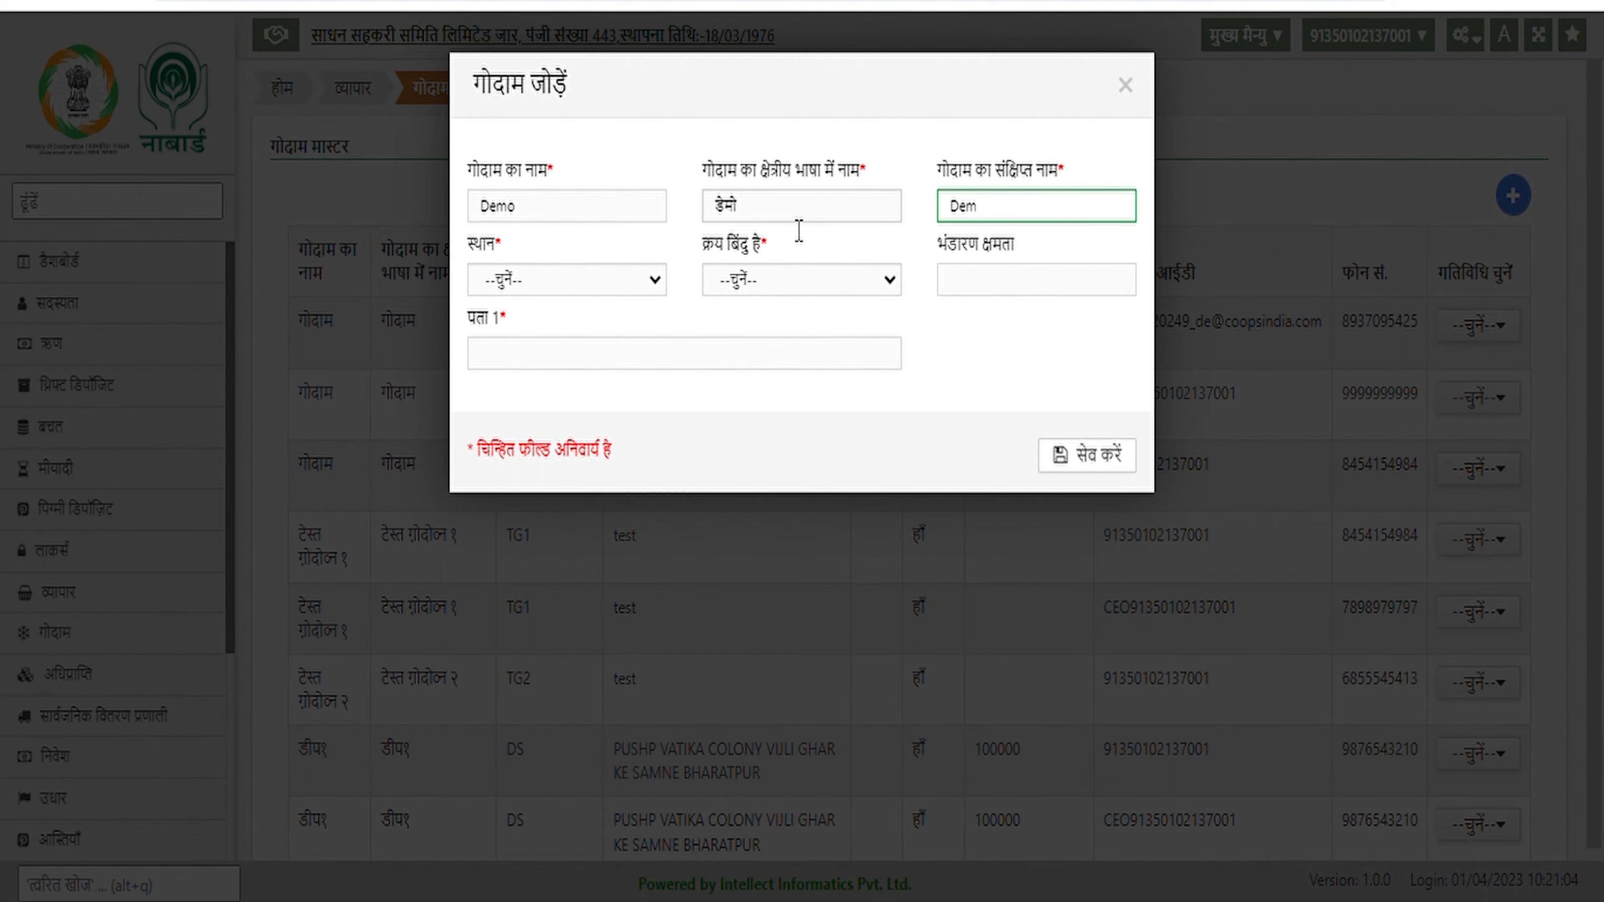
{"action": "left_click", "coordinate": [653, 280]}
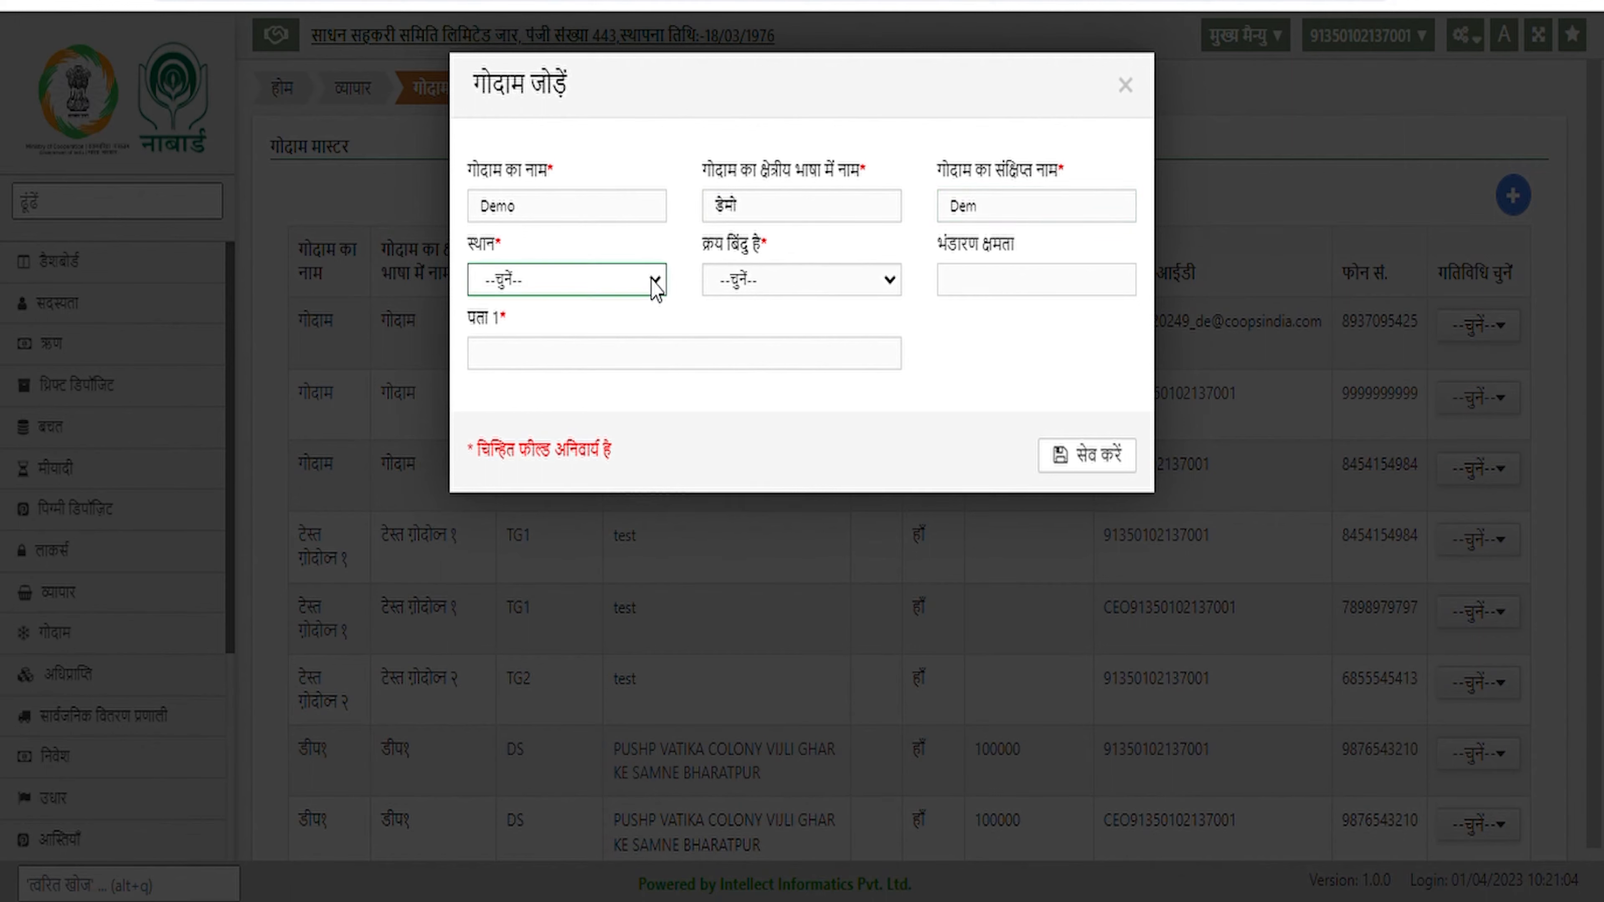
{"action": "left_click", "coordinate": [592, 352]}
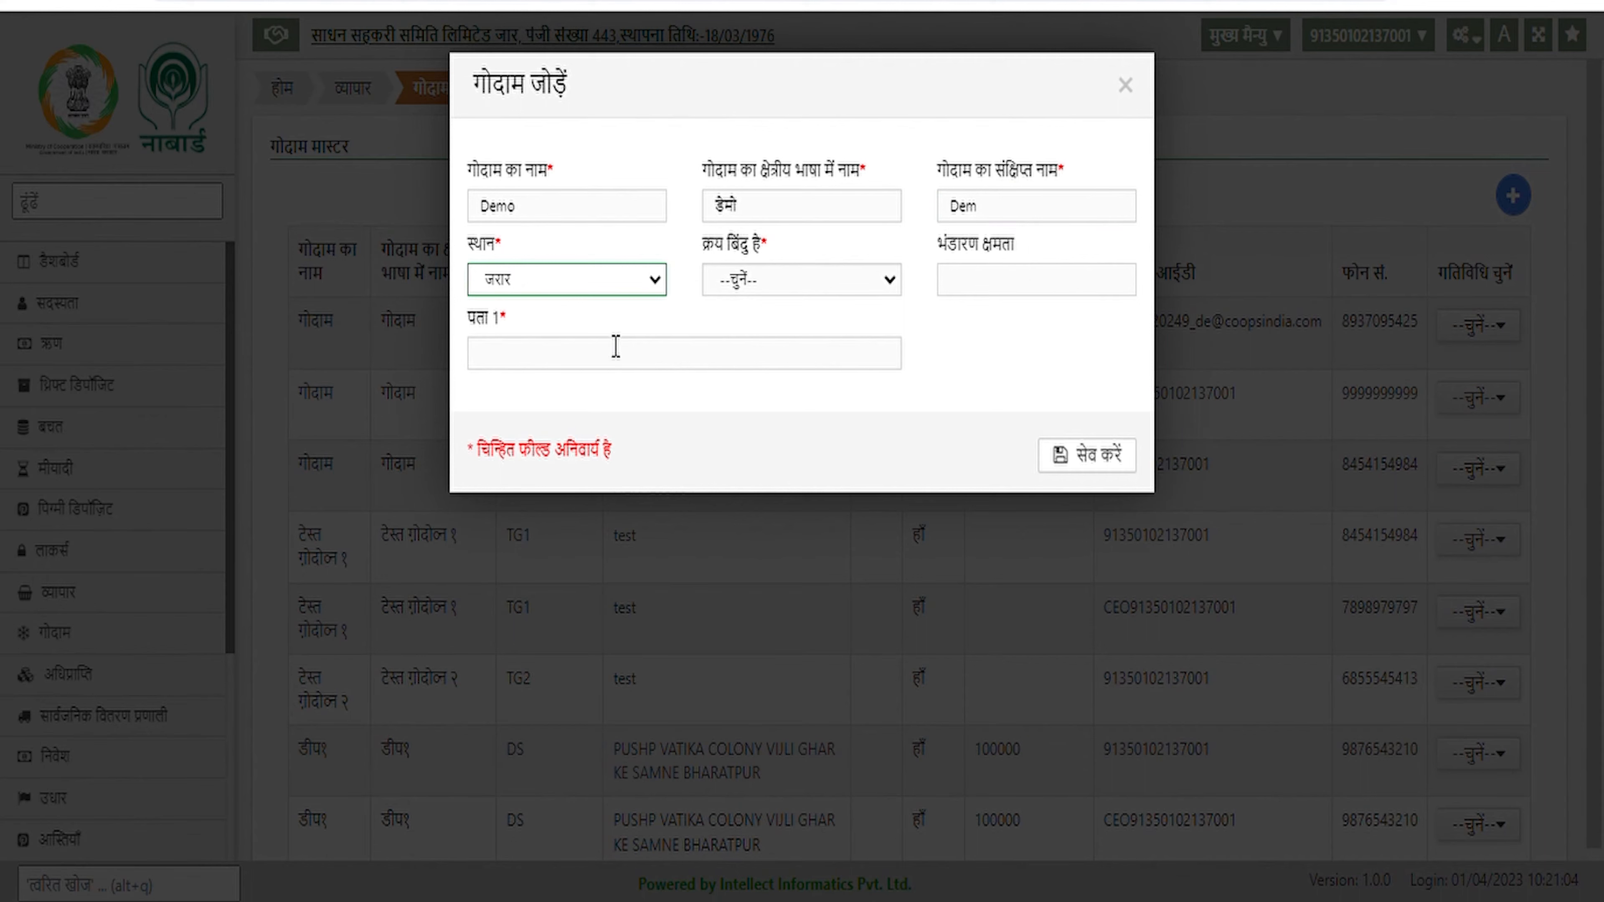
{"action": "left_click", "coordinate": [824, 290]}
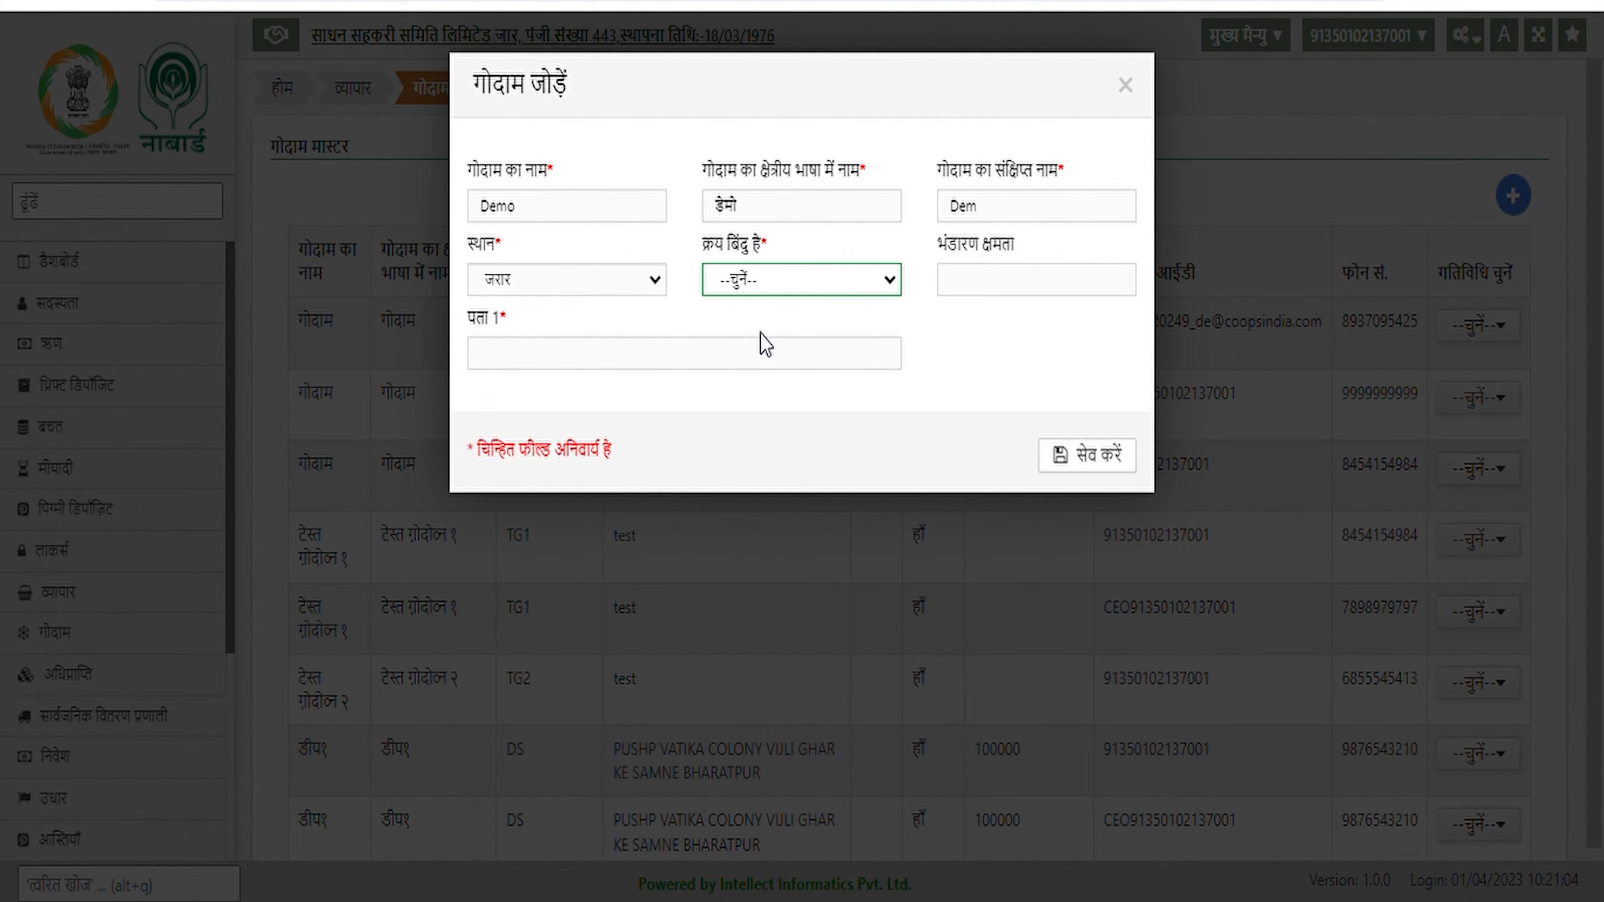
{"action": "left_click", "coordinate": [766, 344]}
Set capacity 300 and address jarar, then save the godown
{"action": "left_click", "coordinate": [984, 291]}
{"action": "key", "text": "Tab"}
{"action": "type", "text": "jarar"}
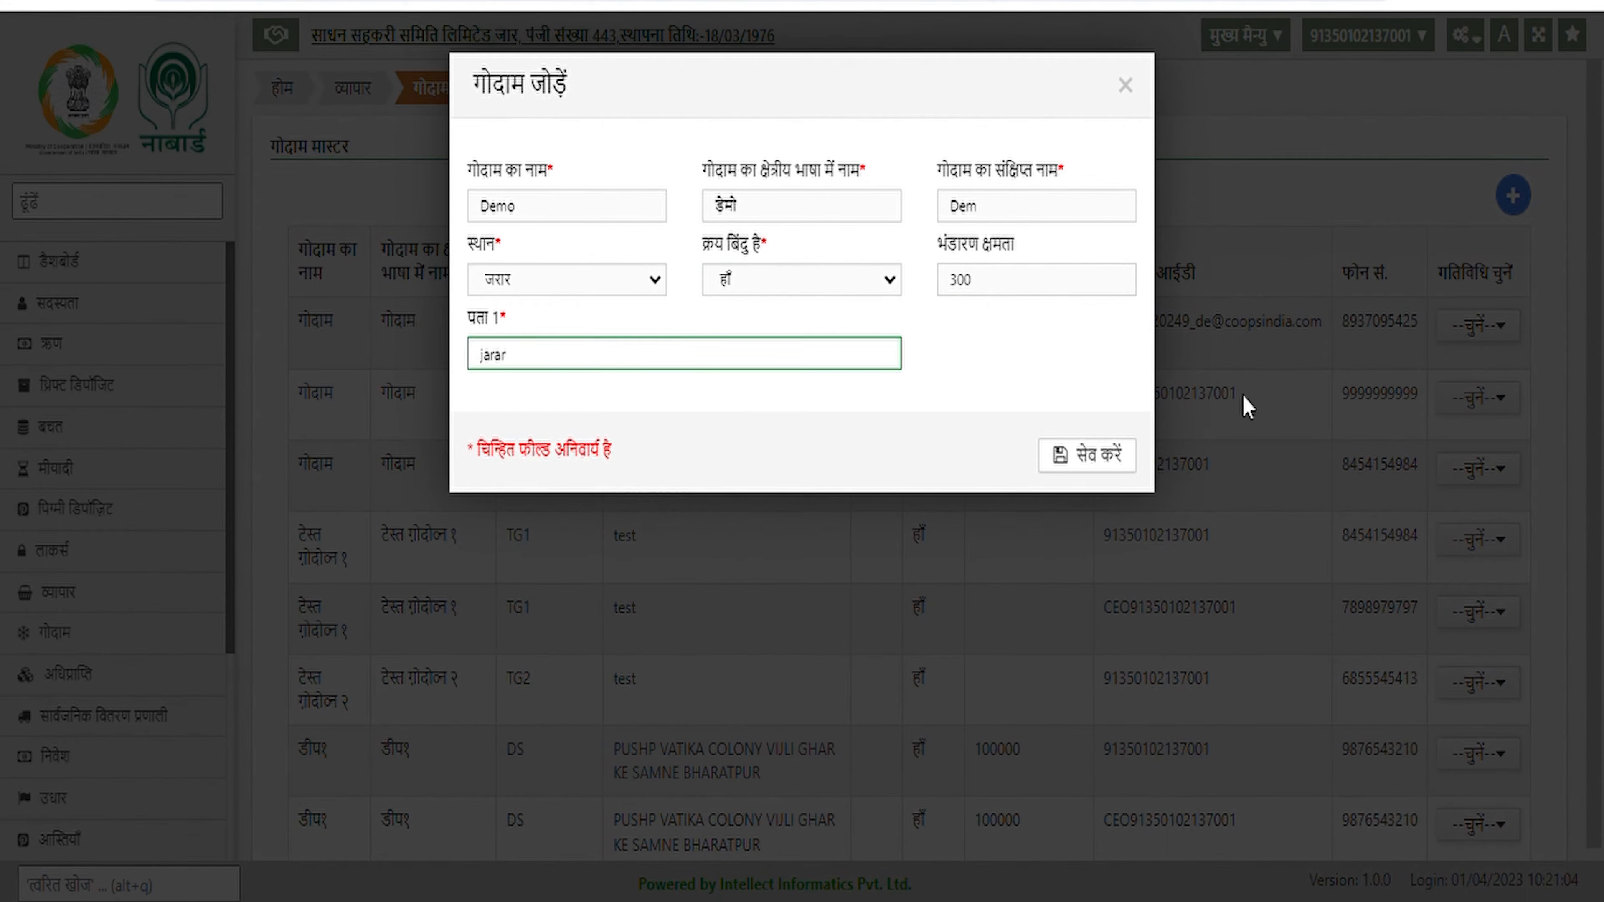
{"action": "left_click", "coordinate": [1102, 467]}
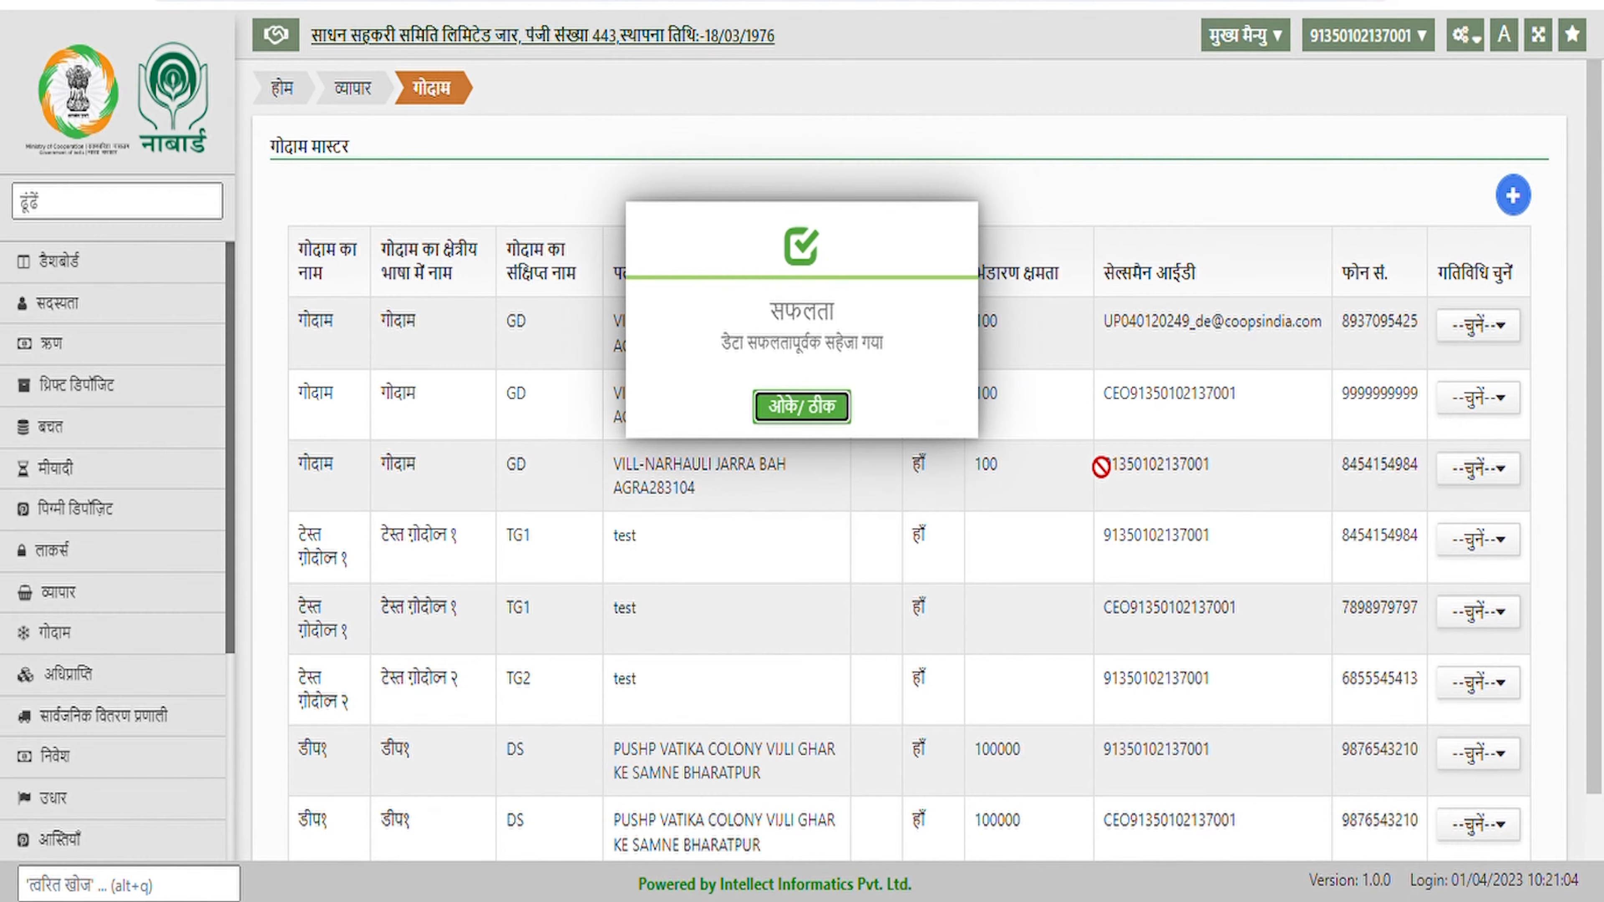
{"action": "left_click", "coordinate": [827, 410]}
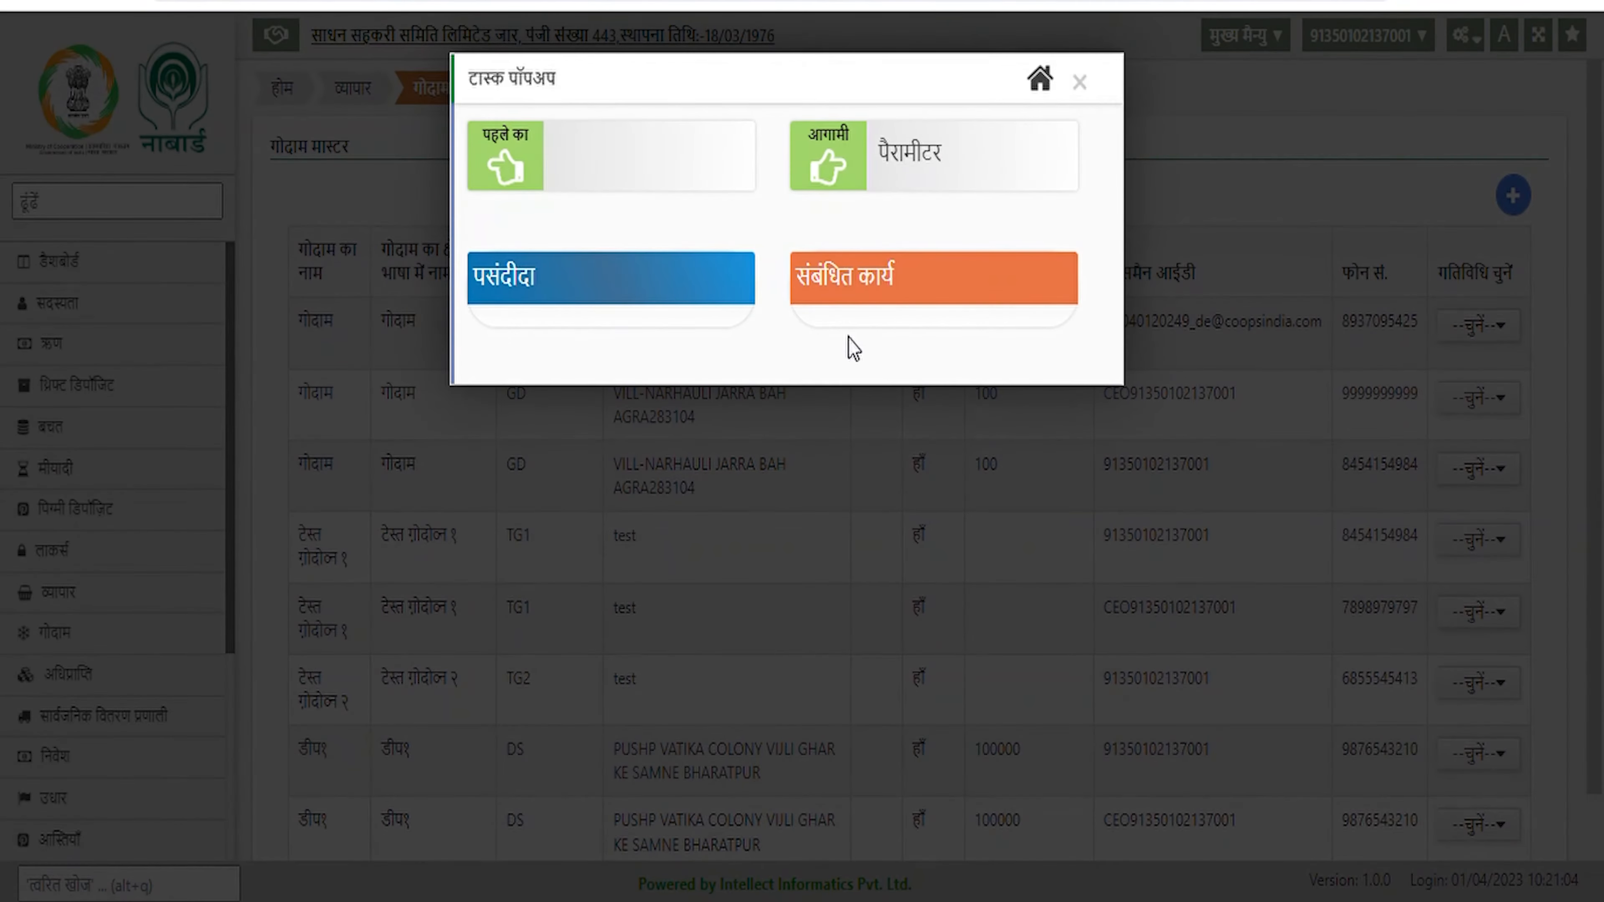
Assign a salesman with a contact phone number to the डेमो godown and save it
{"action": "left_click", "coordinate": [1087, 81]}
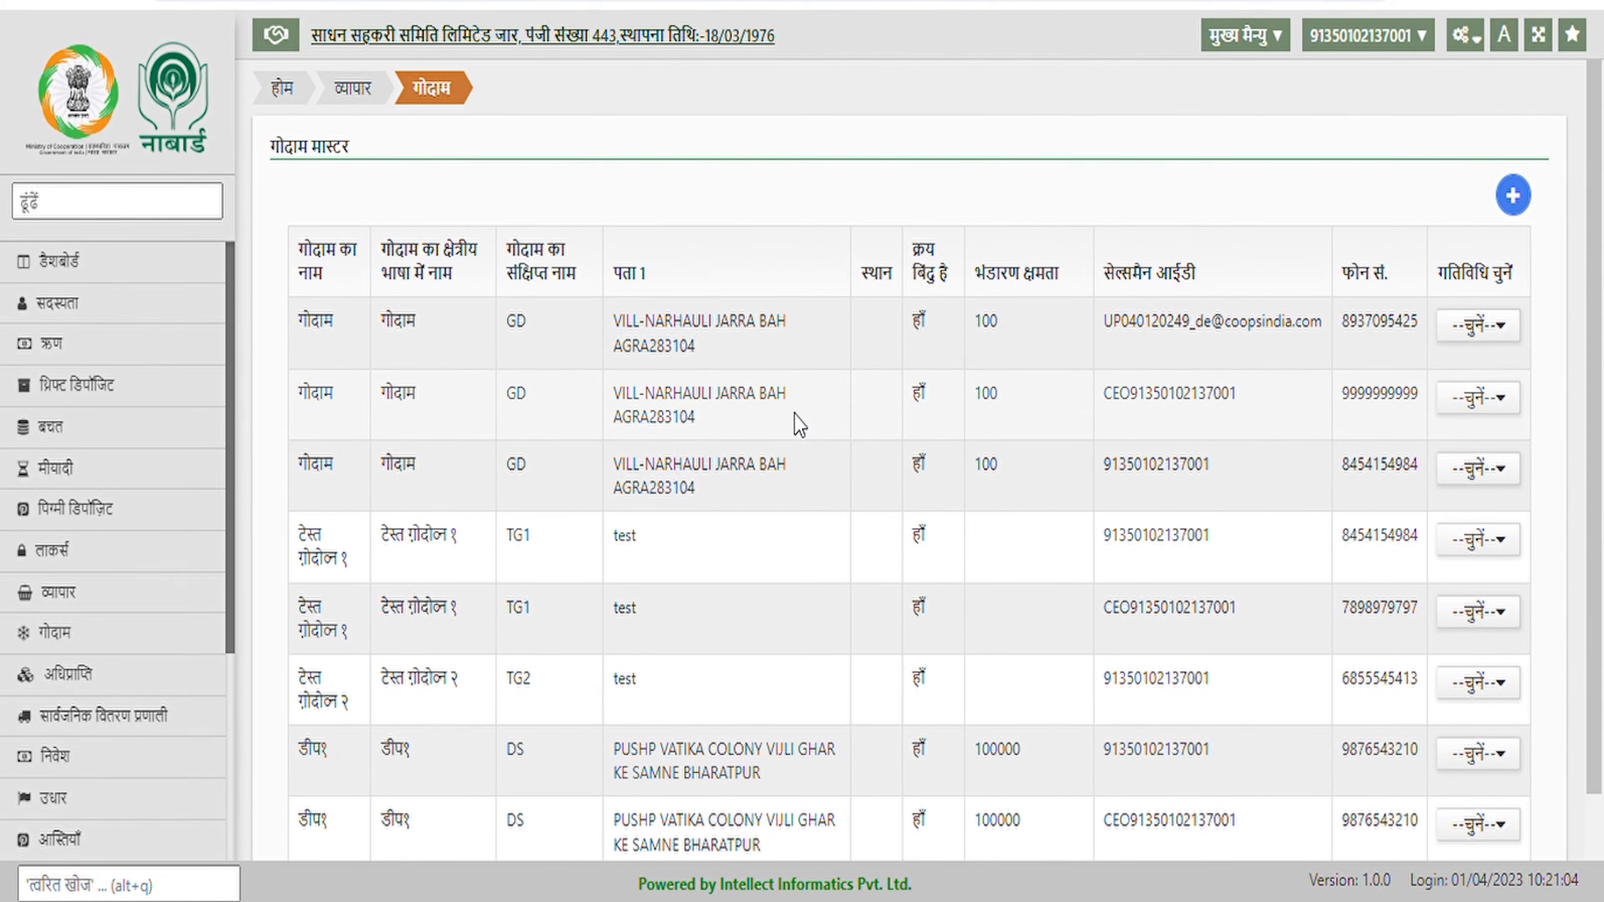
{"action": "scroll", "coordinate": [797, 425], "scroll_direction": "down", "scroll_amount": 2}
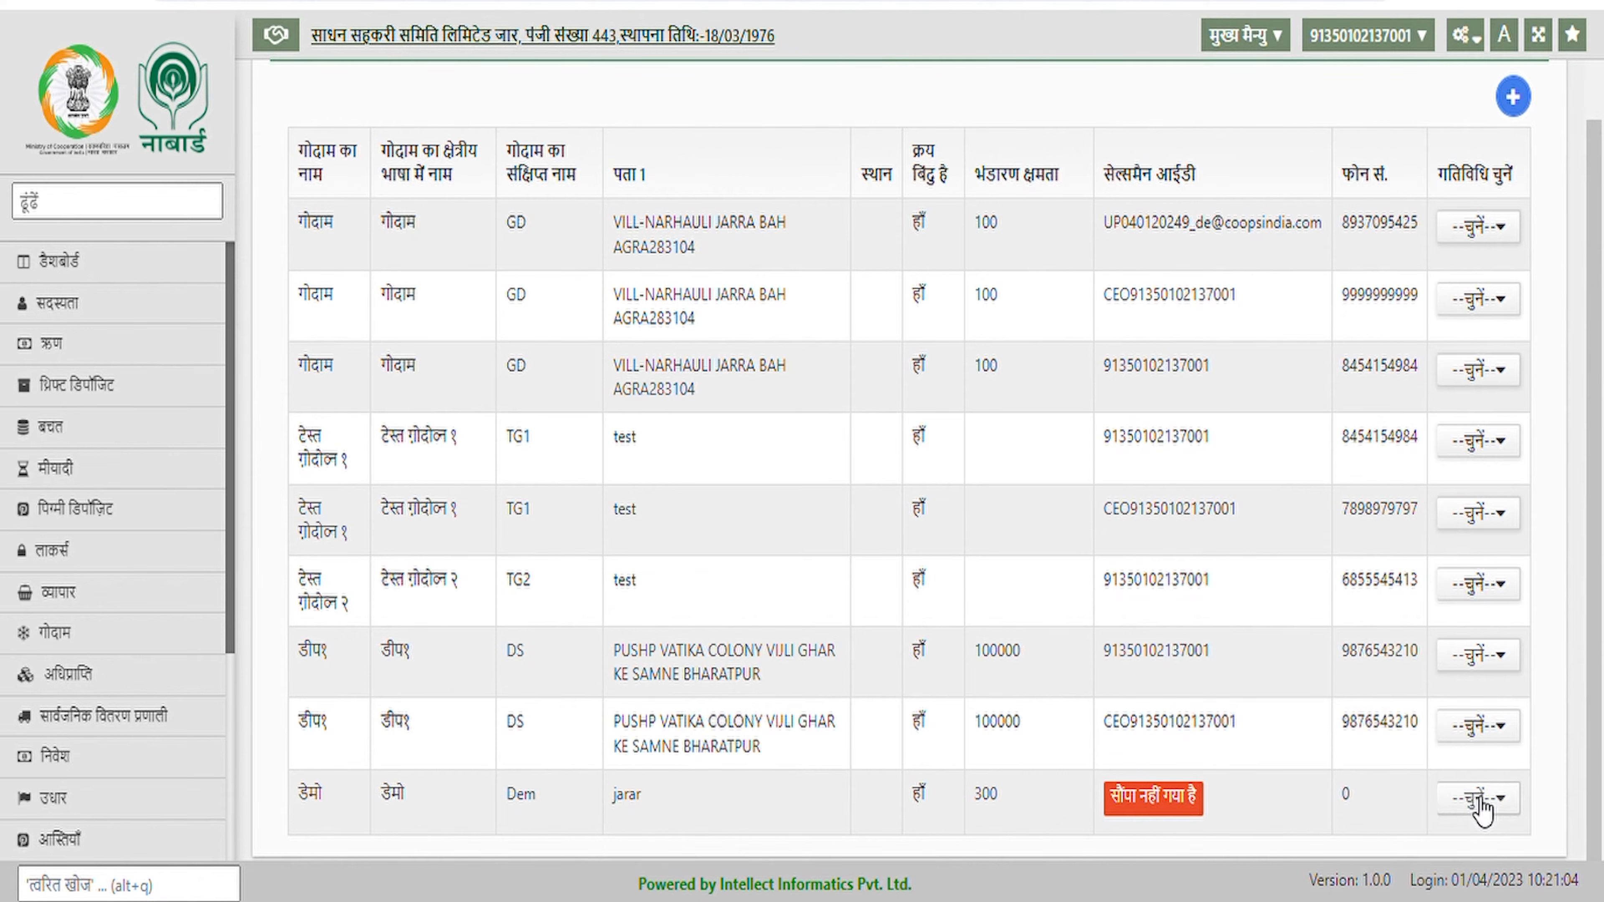
{"action": "left_click", "coordinate": [1478, 804]}
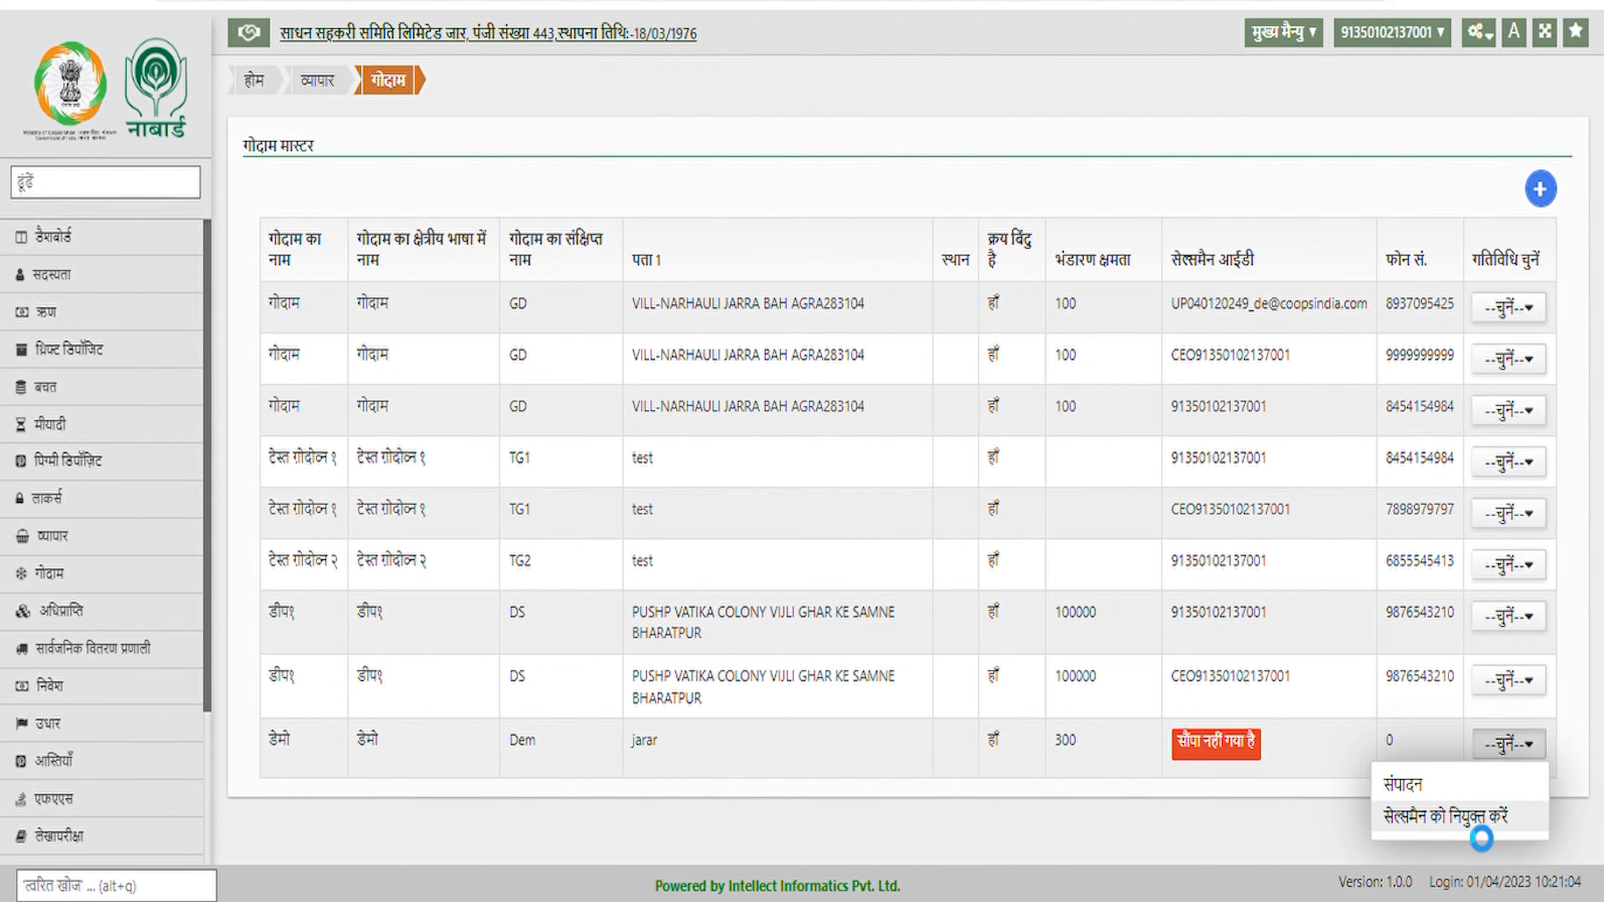
{"action": "left_click", "coordinate": [1473, 821]}
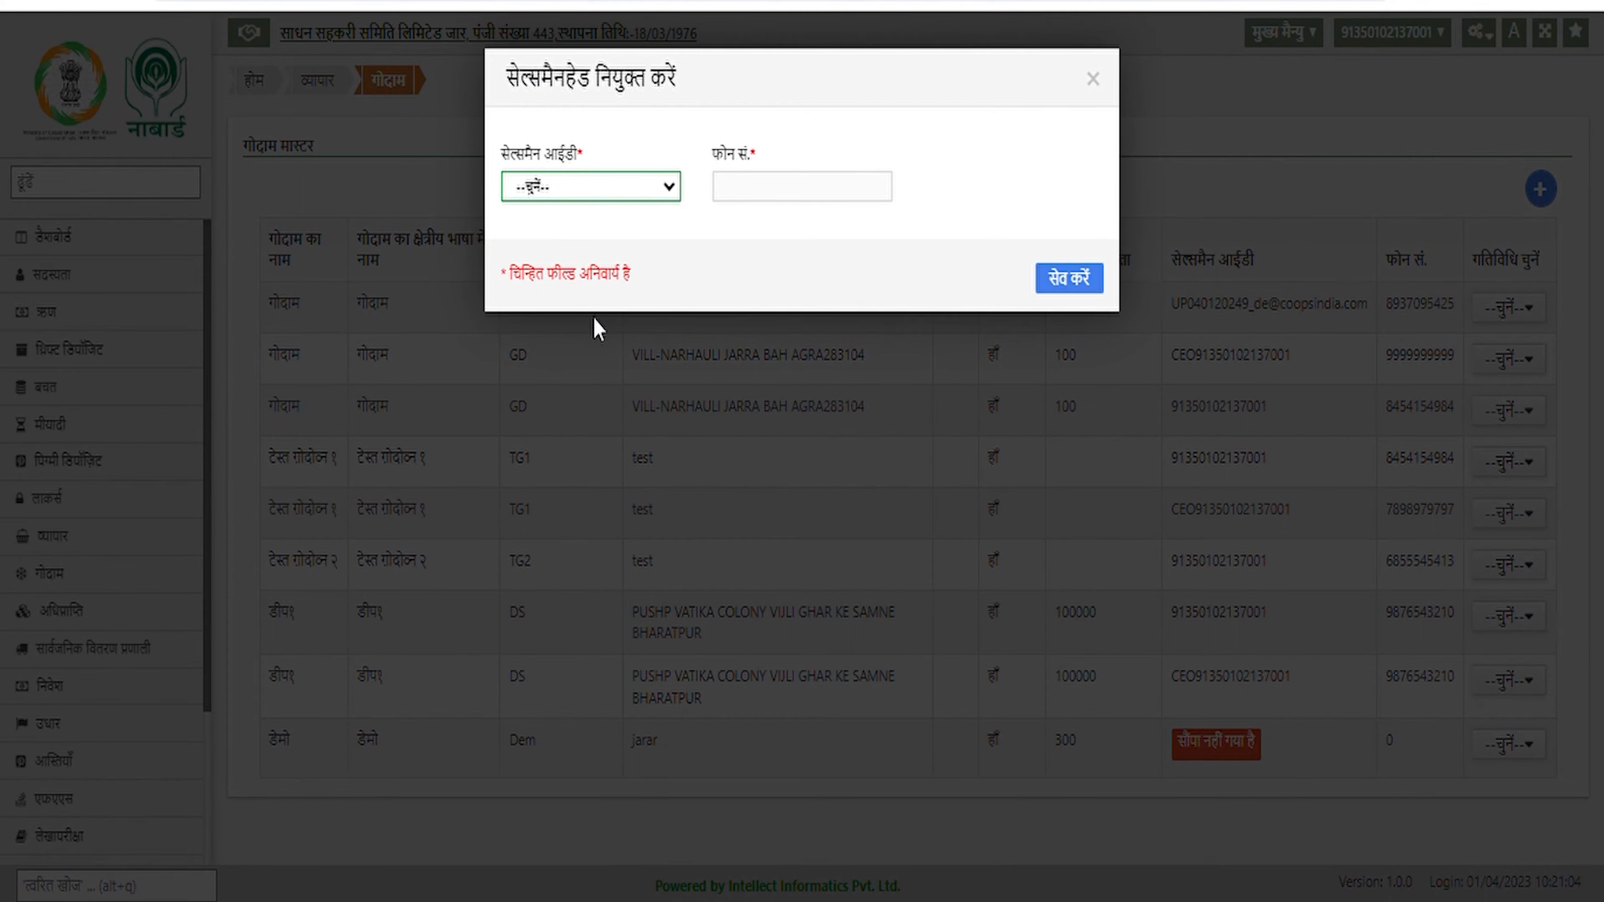
{"action": "key", "text": "Down"}
{"action": "left_click", "coordinate": [745, 192]}
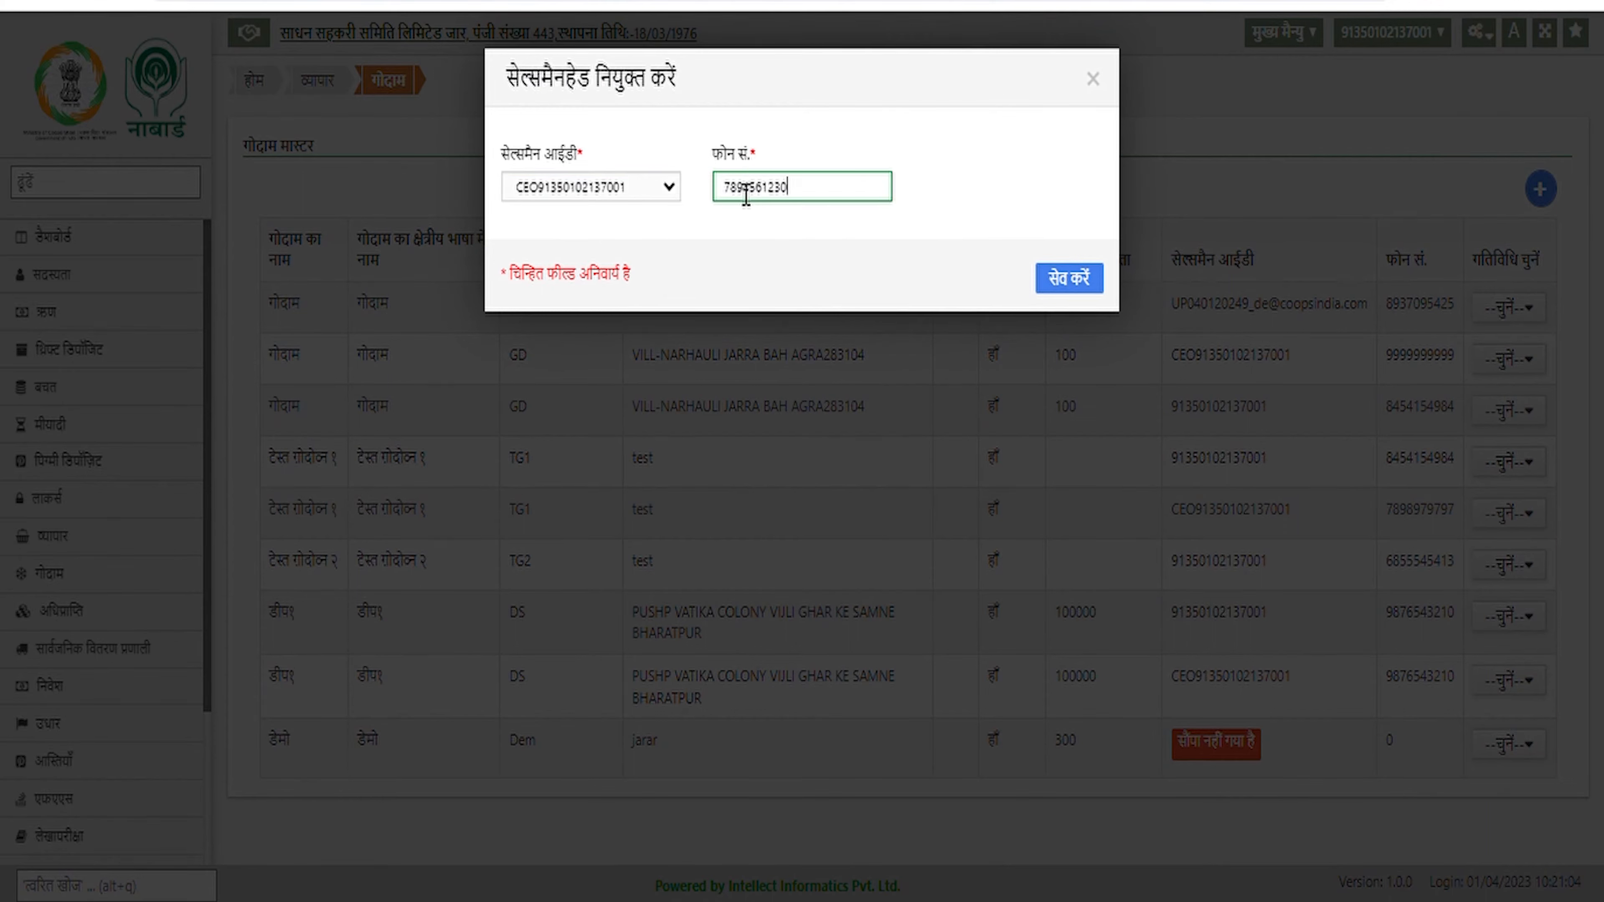
{"action": "left_click", "coordinate": [1063, 279]}
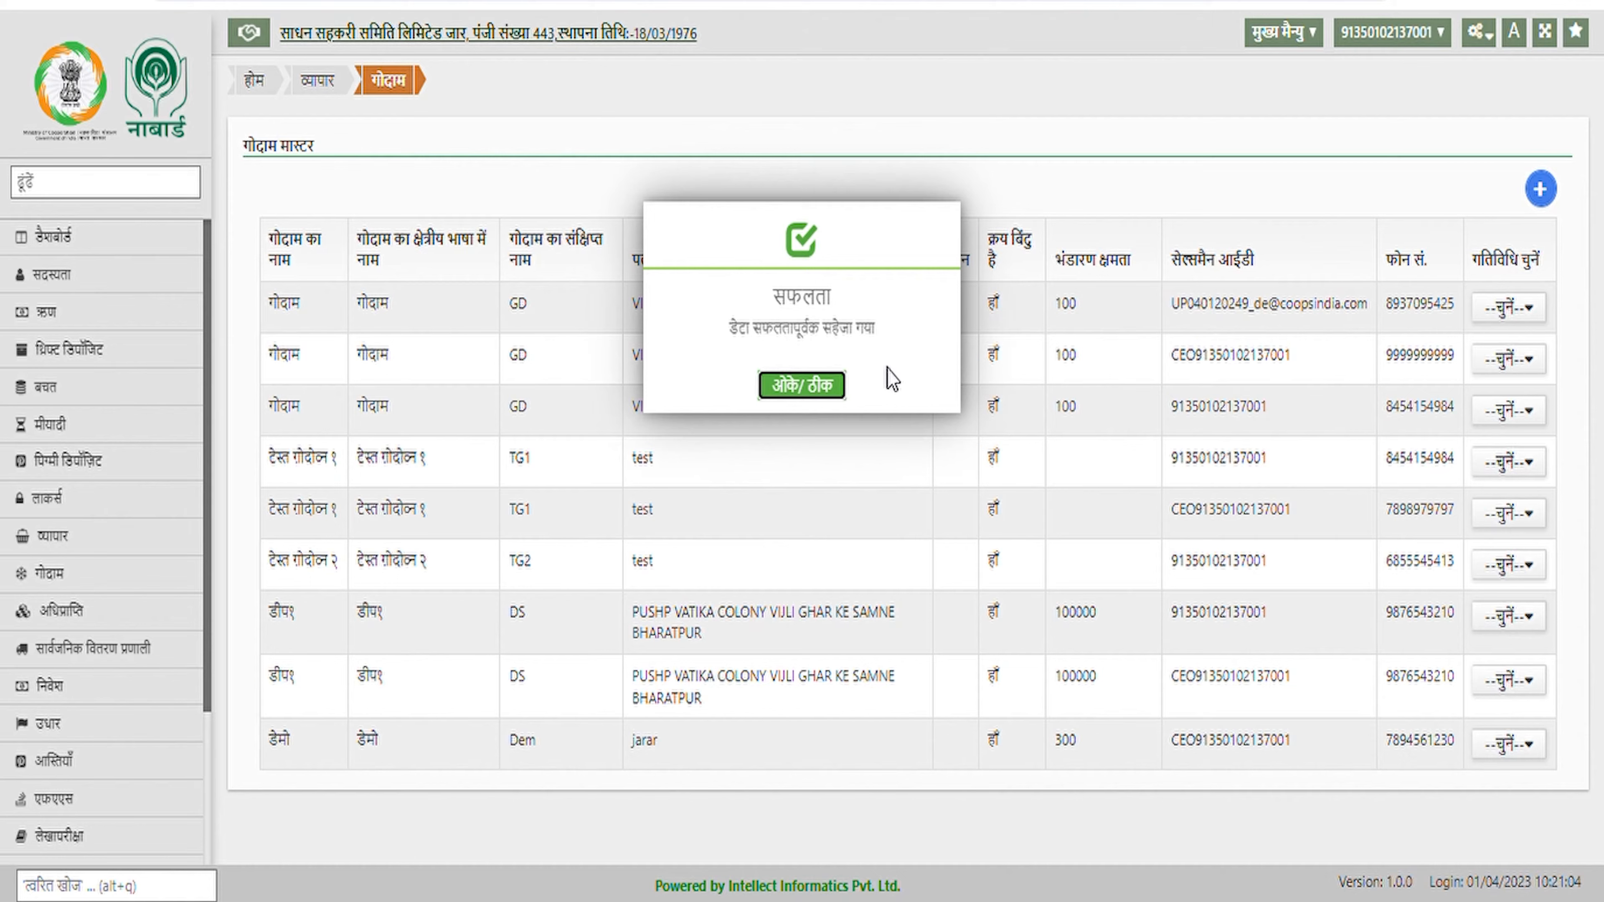
{"action": "left_click", "coordinate": [832, 394]}
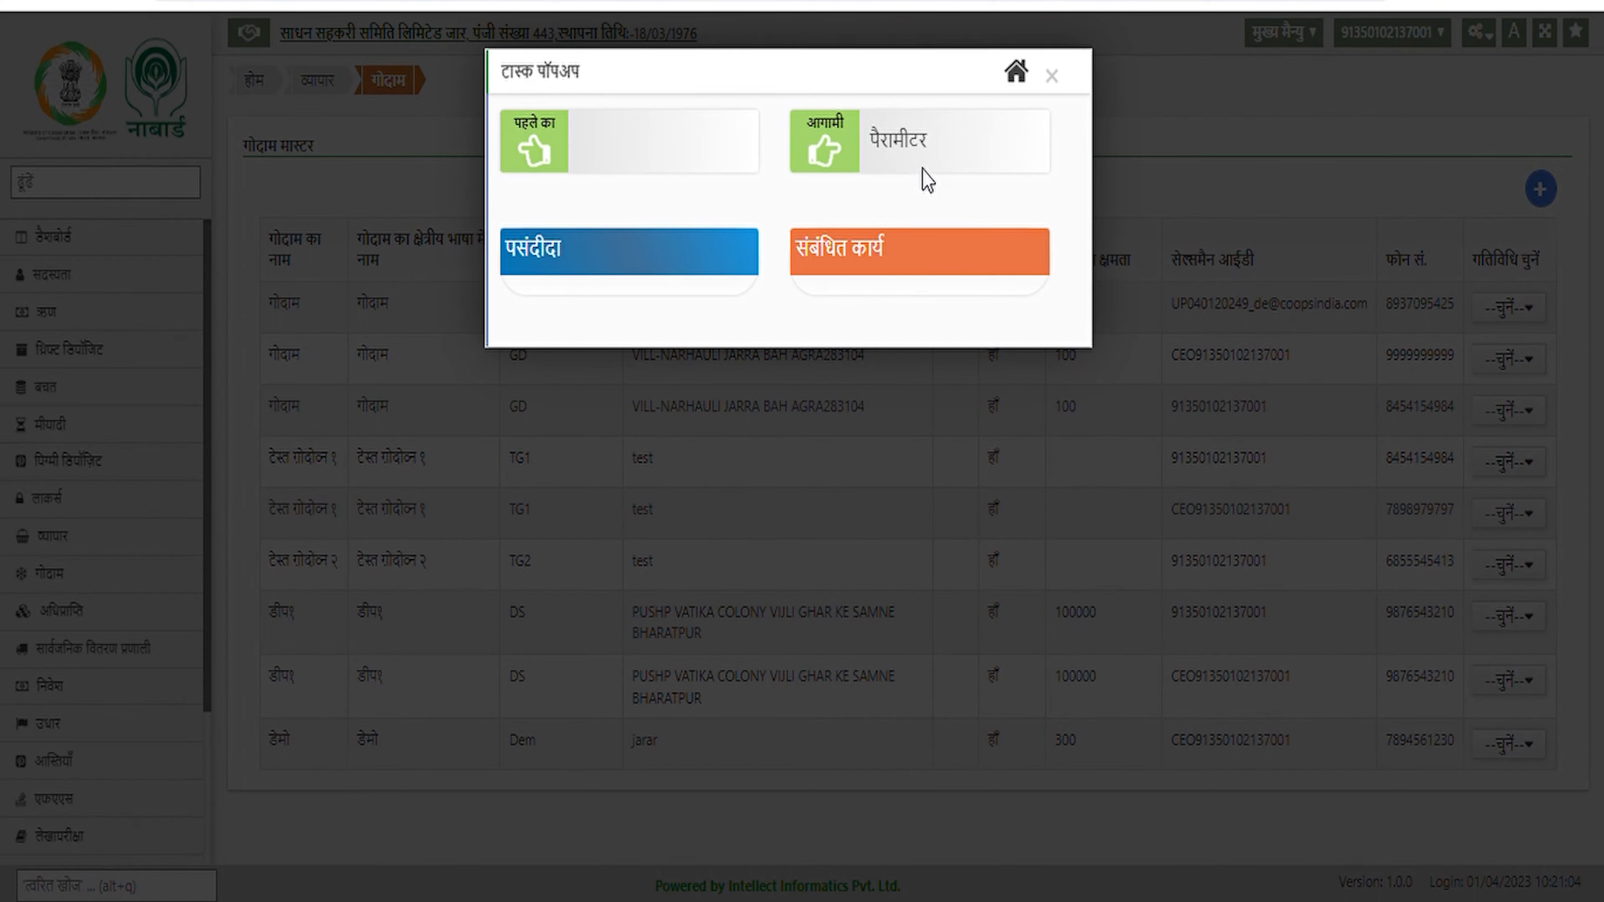
Load the डेमो godown's parameter settings and make them editable
{"action": "left_click", "coordinate": [912, 147]}
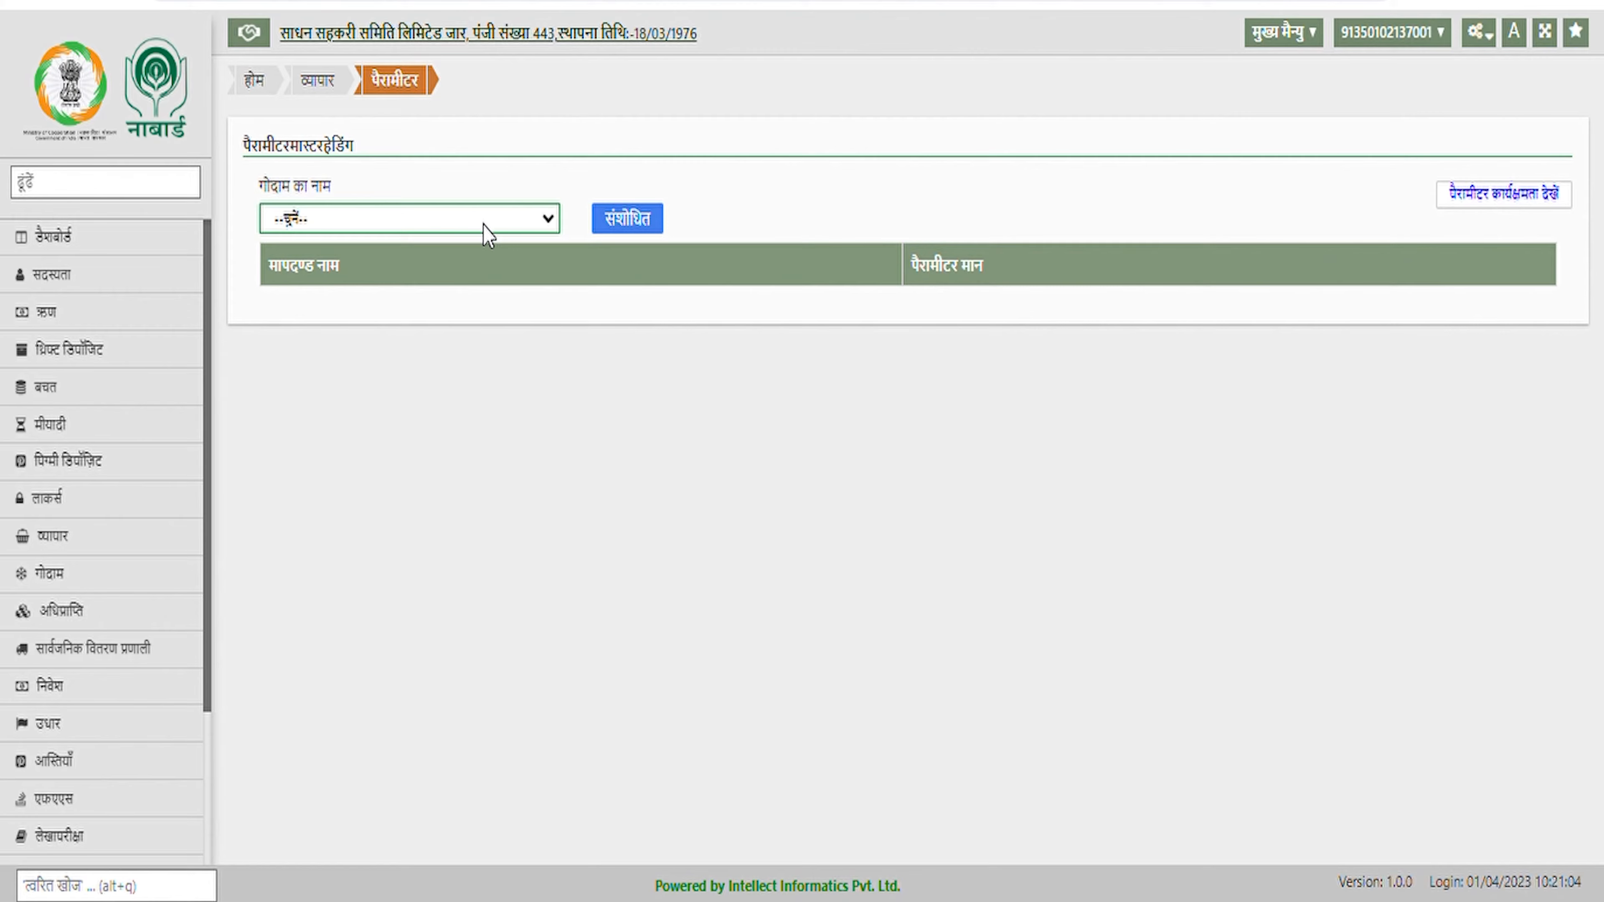
{"action": "left_click", "coordinate": [323, 354]}
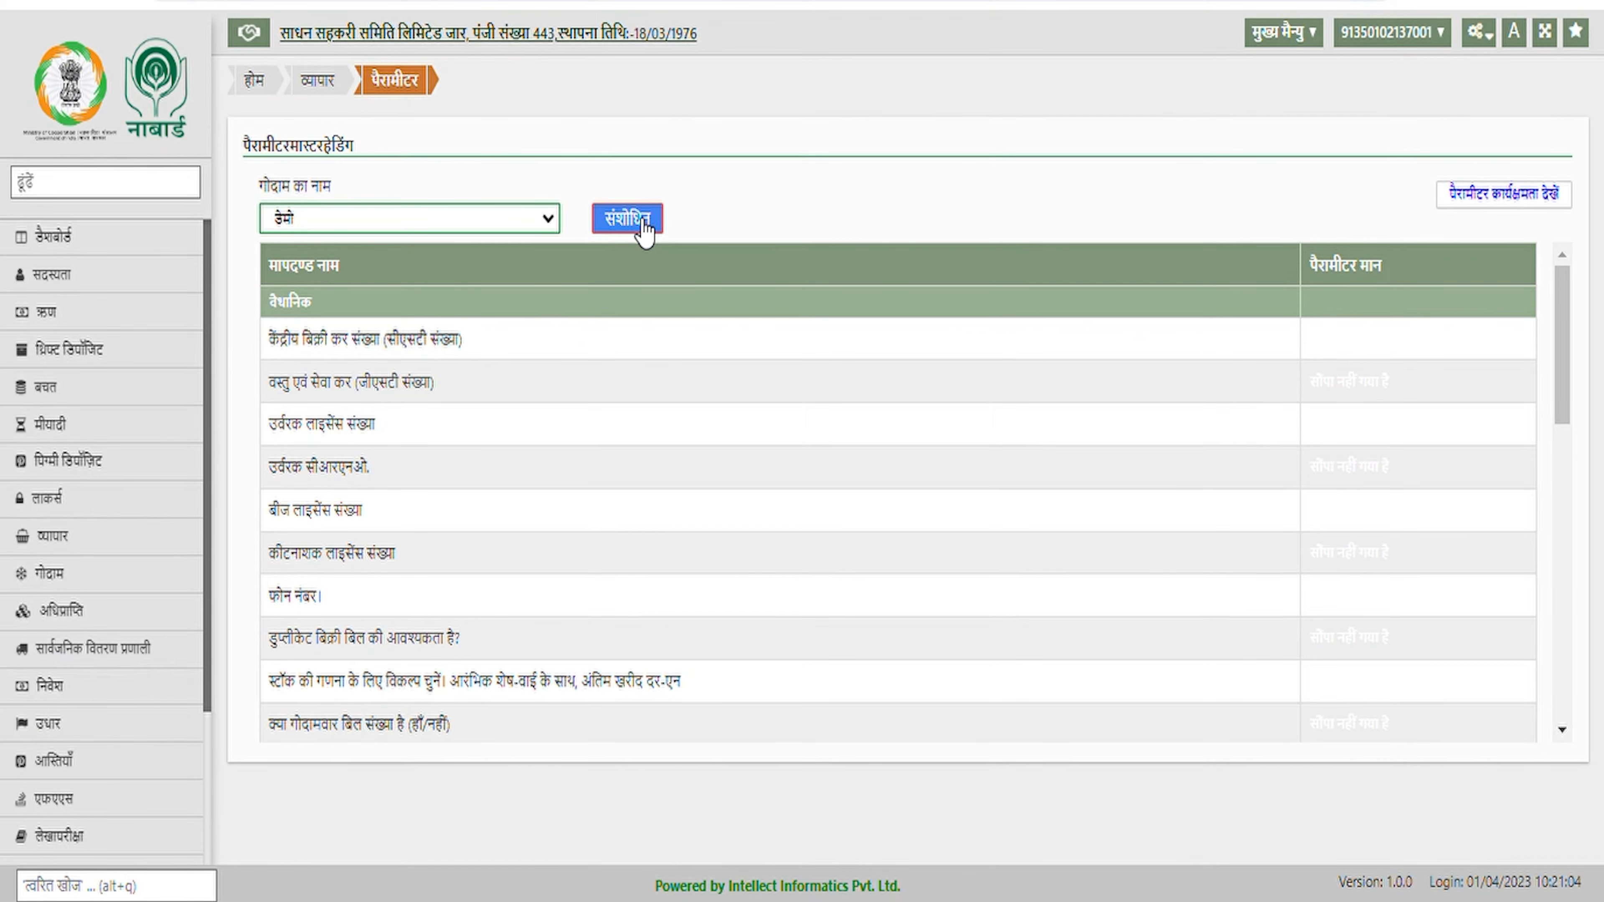
{"action": "left_click", "coordinate": [643, 229]}
{"action": "scroll", "coordinate": [1272, 361], "scroll_direction": "down", "scroll_amount": 3}
{"action": "scroll", "coordinate": [1271, 360], "scroll_direction": "up", "scroll_amount": 3}
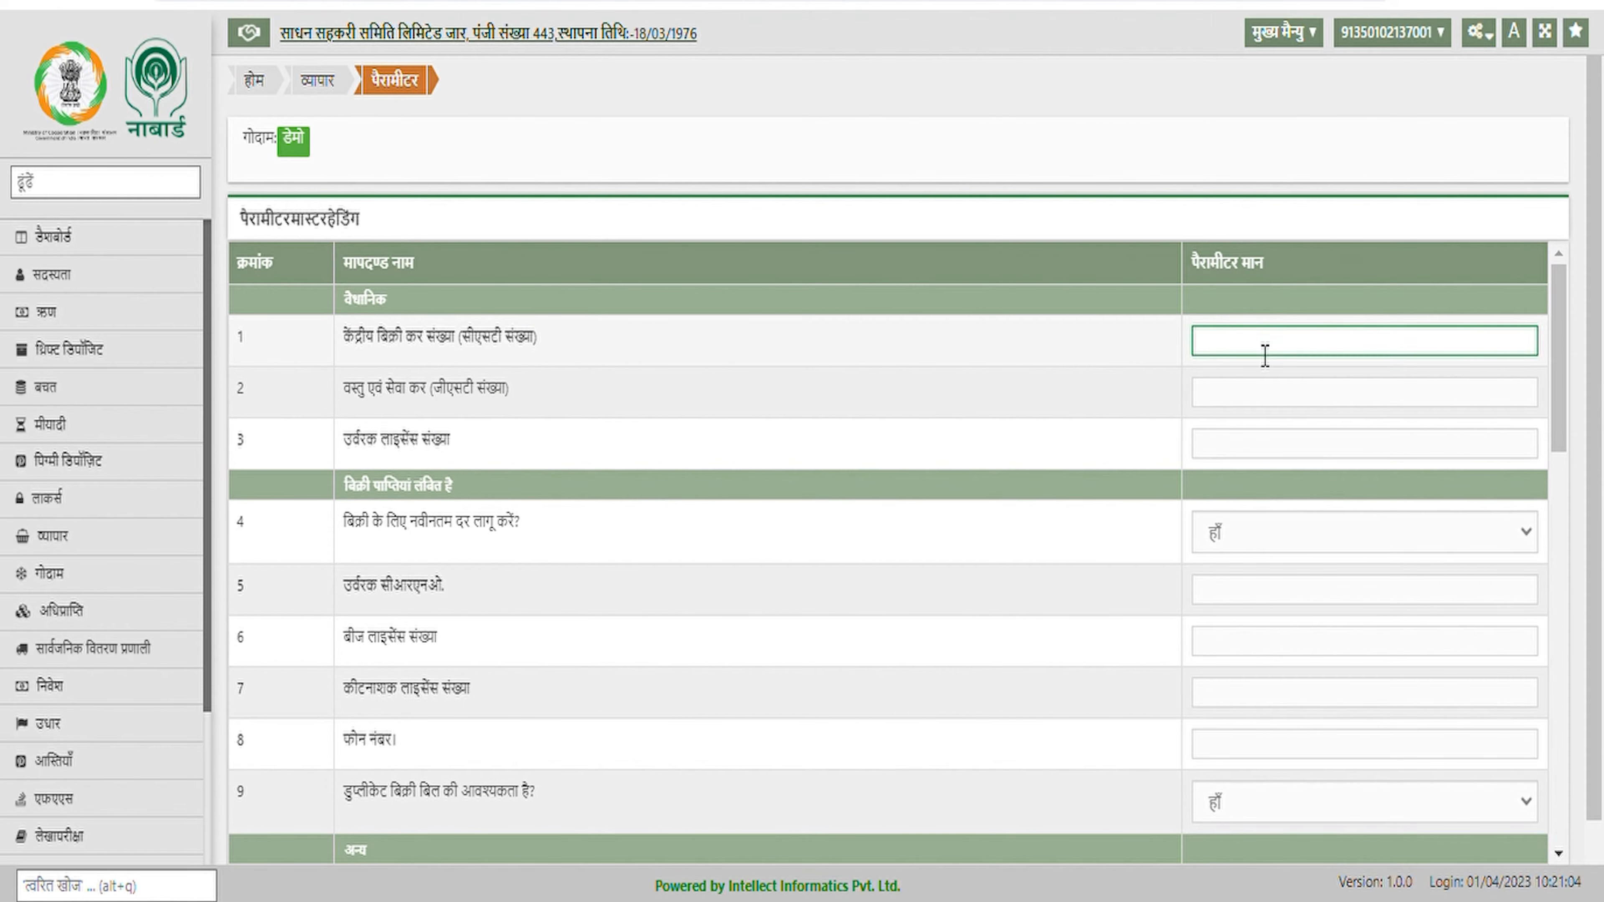
Enter 0 for the GST, fertilizer, seed and pesticide licence numbers and fill the godown phone number
{"action": "type", "text": "0"}
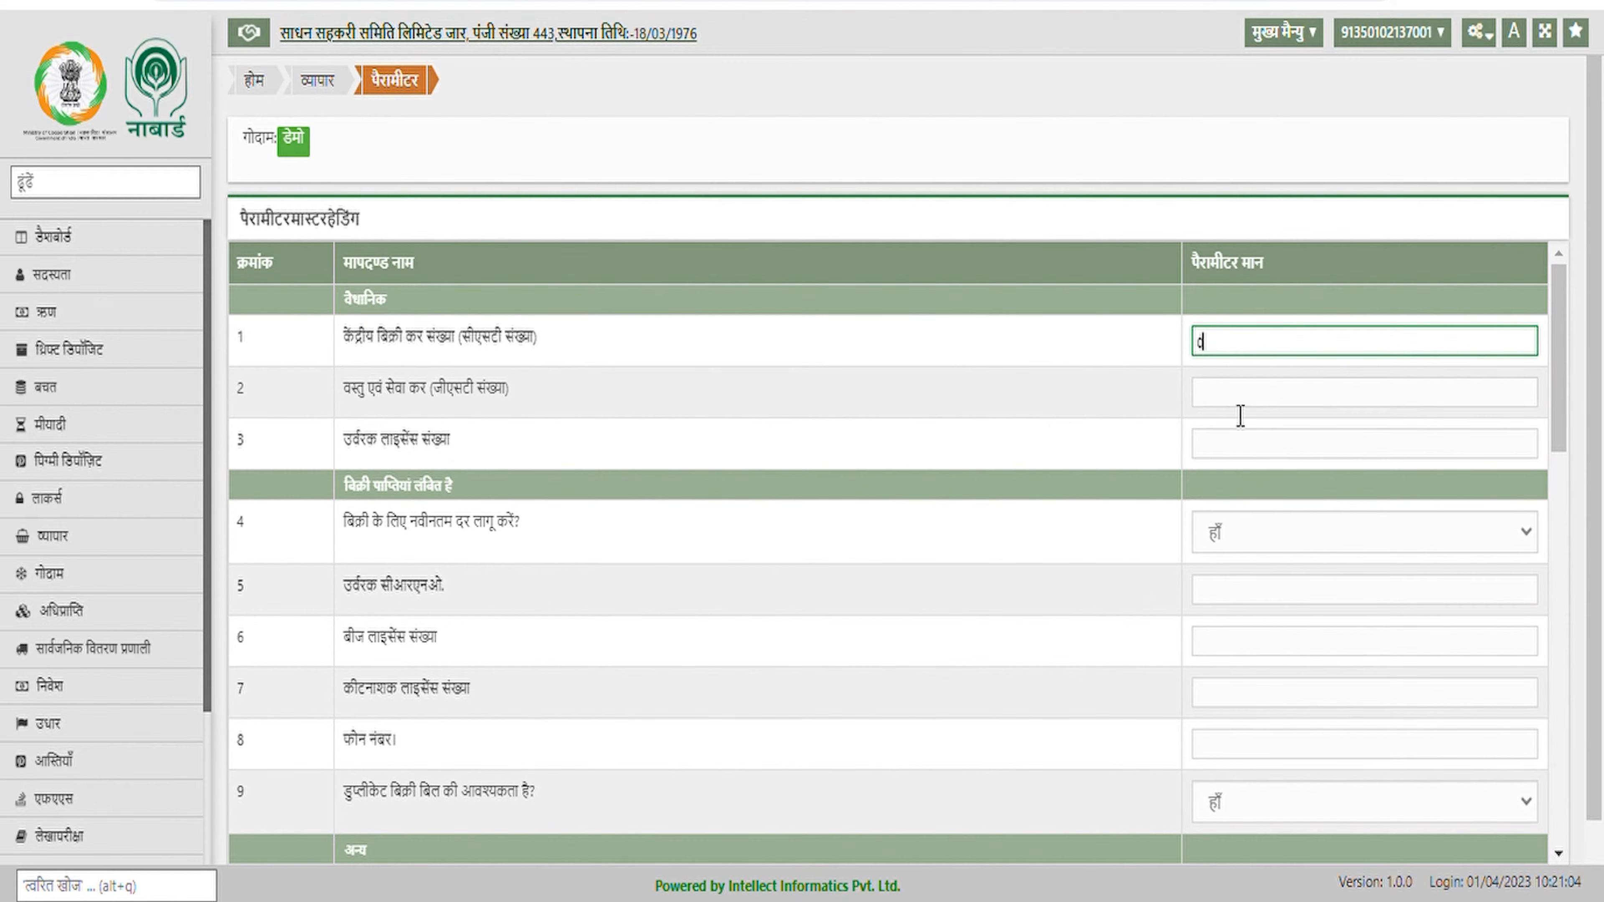
{"action": "key", "text": "Tab"}
{"action": "type", "text": "0"}
{"action": "key", "text": "Tab"}
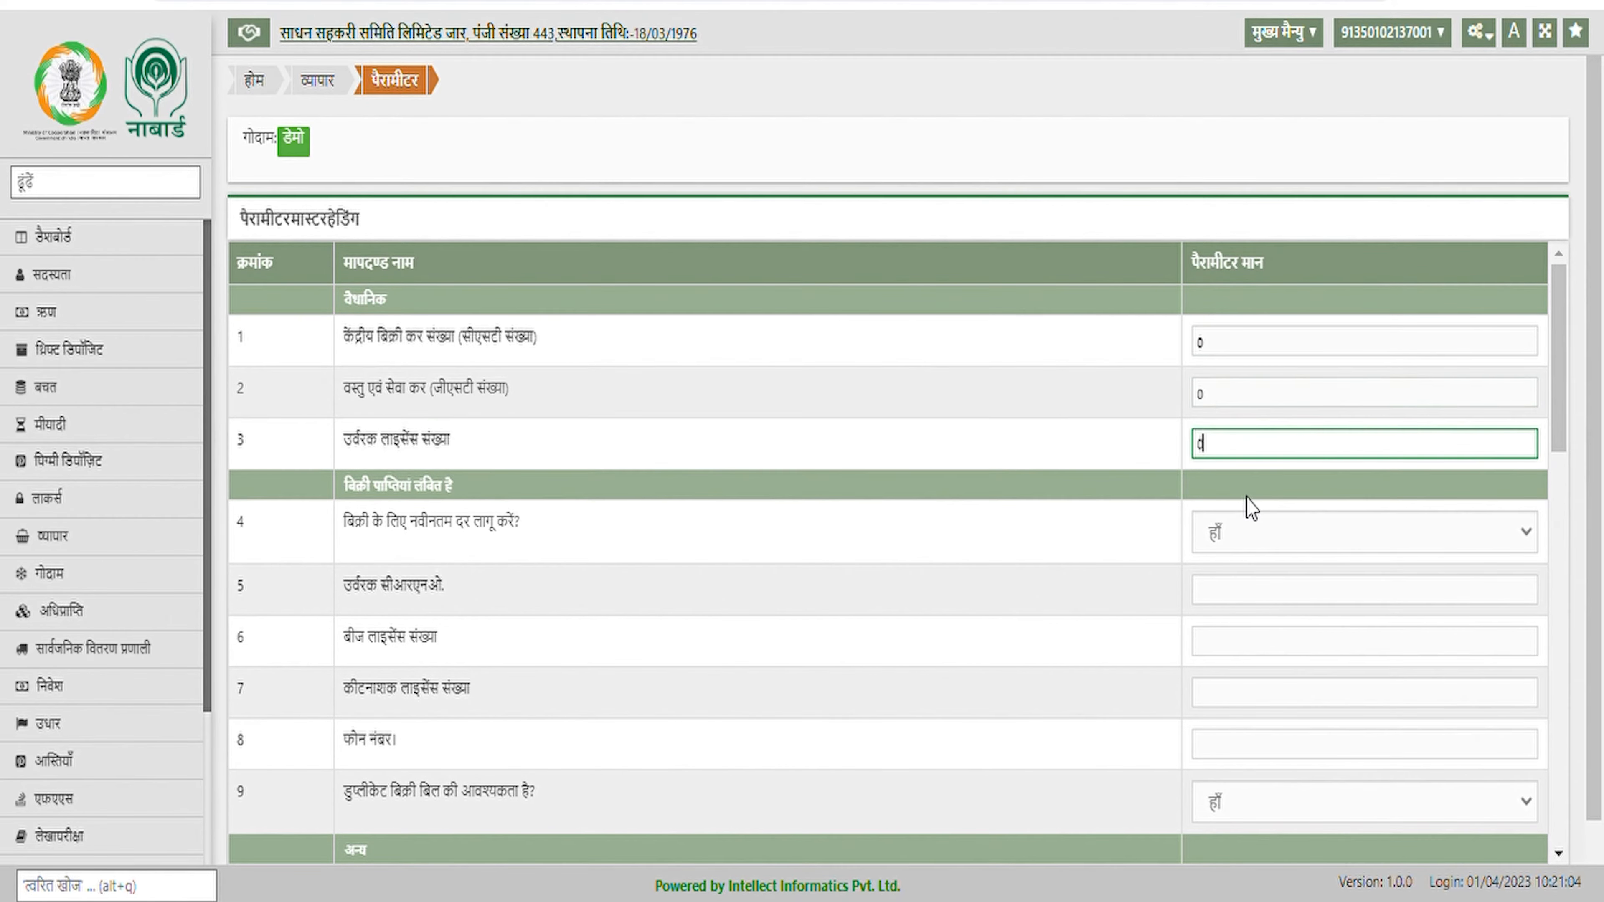
{"action": "scroll", "coordinate": [1250, 486], "scroll_direction": "down", "scroll_amount": 5}
{"action": "left_click", "coordinate": [1260, 326]}
{"action": "type", "text": "0"}
{"action": "left_click", "coordinate": [1253, 368]}
{"action": "type", "text": "0"}
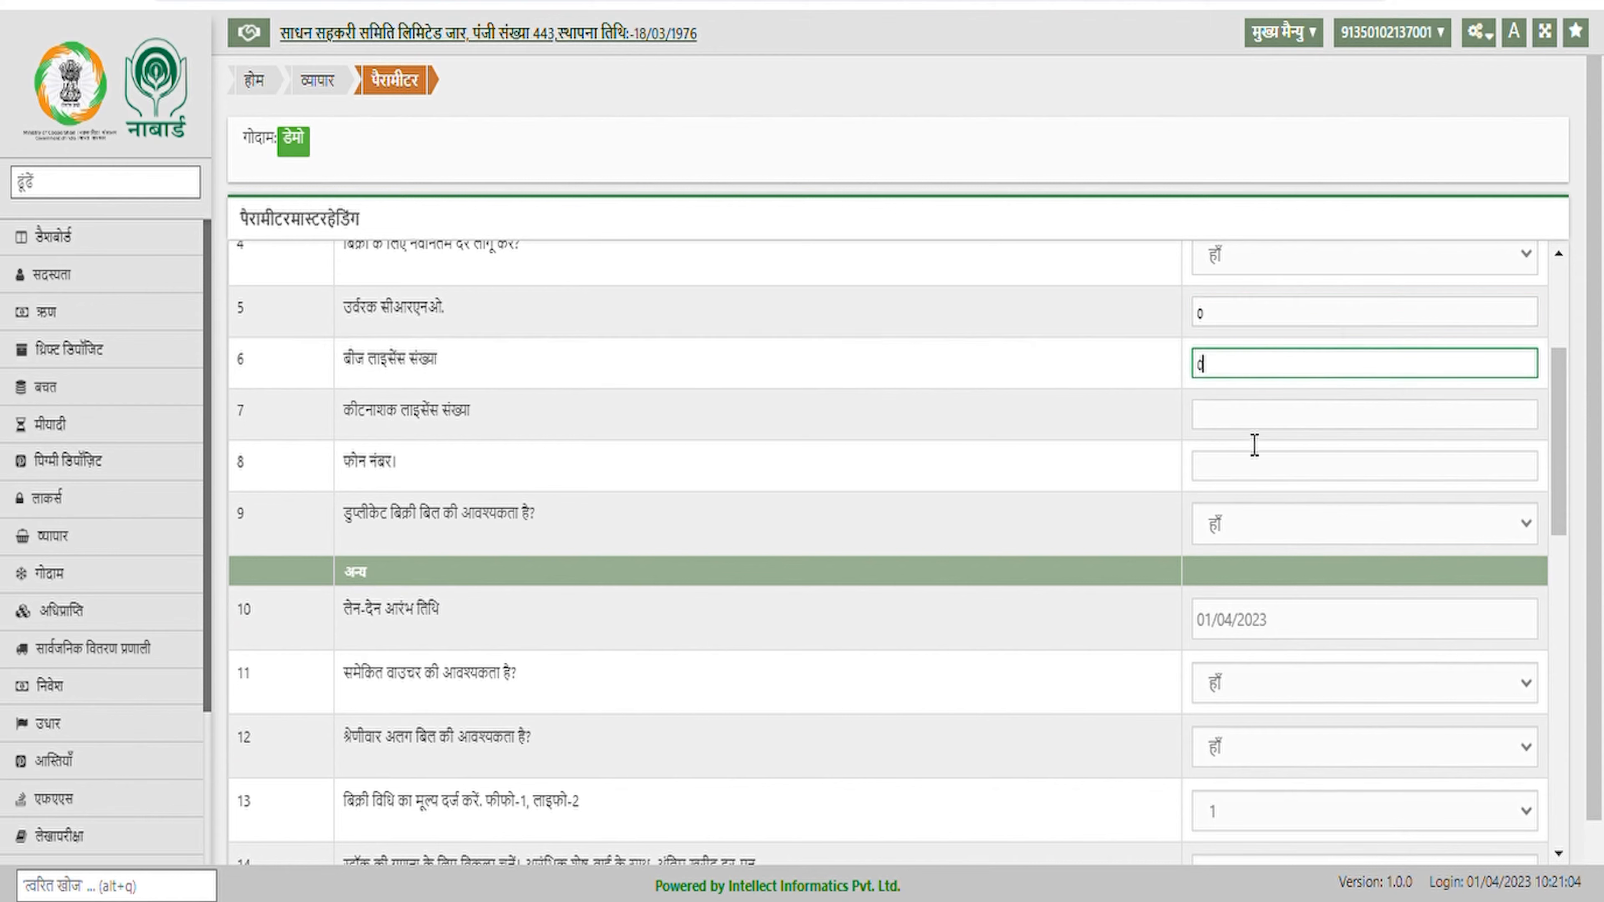
{"action": "left_click", "coordinate": [1249, 430]}
{"action": "type", "text": "0"}
{"action": "left_click", "coordinate": [1252, 470]}
{"action": "type", "text": "789456123"}
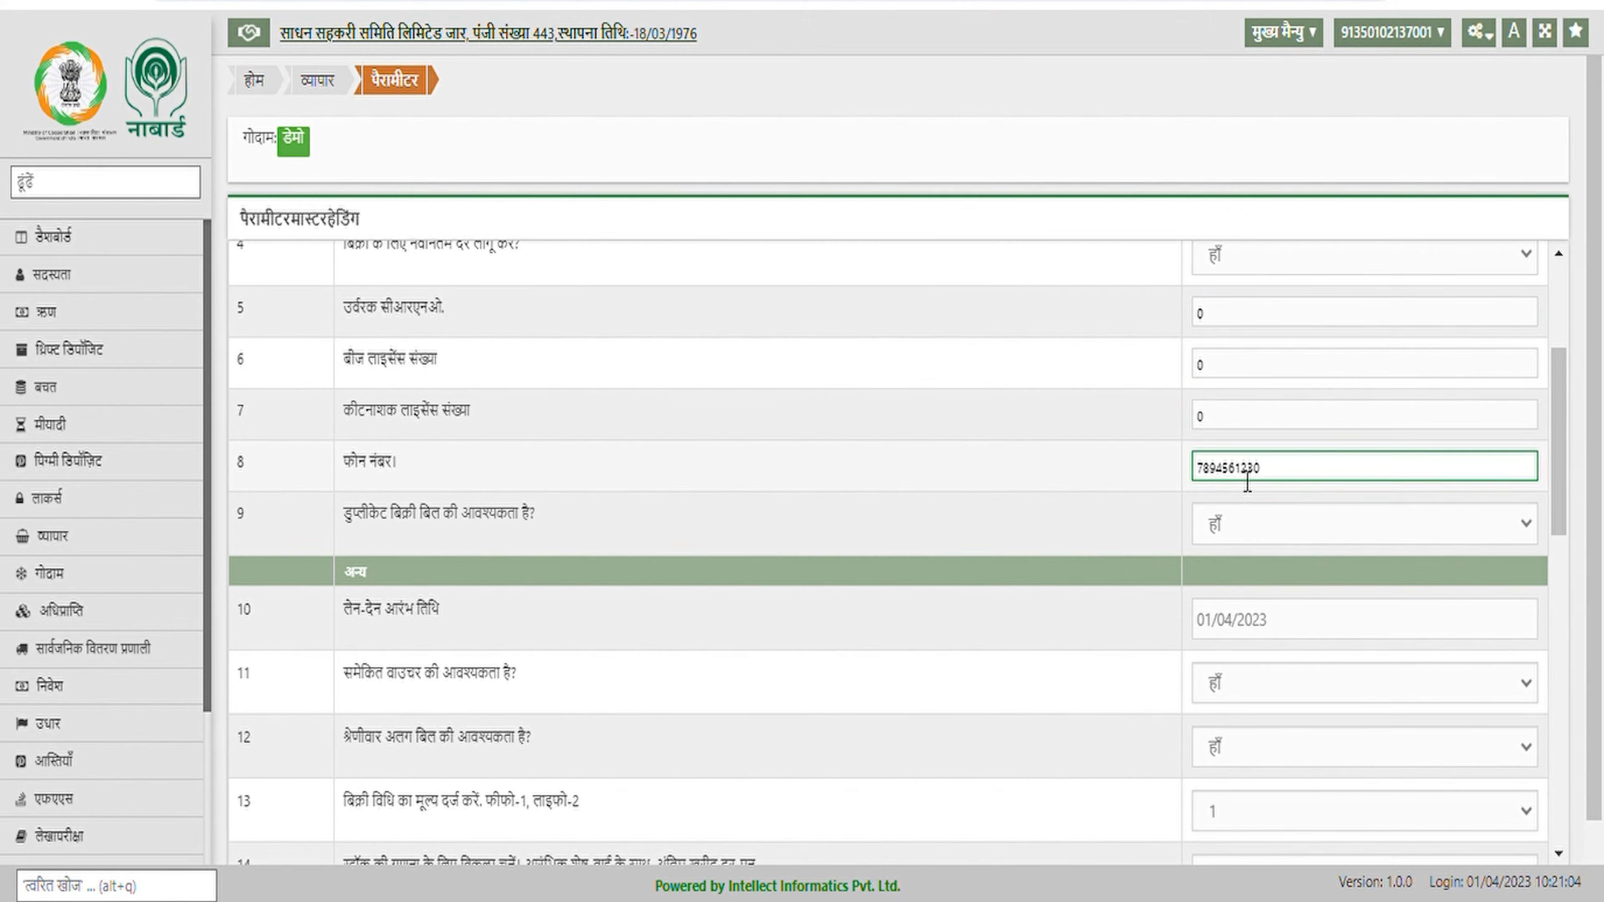
{"action": "type", "text": "0"}
Set maximum sale/purchase return days to 180, save the parameters, and close the popups
{"action": "scroll", "coordinate": [1231, 470], "scroll_direction": "down", "scroll_amount": 5}
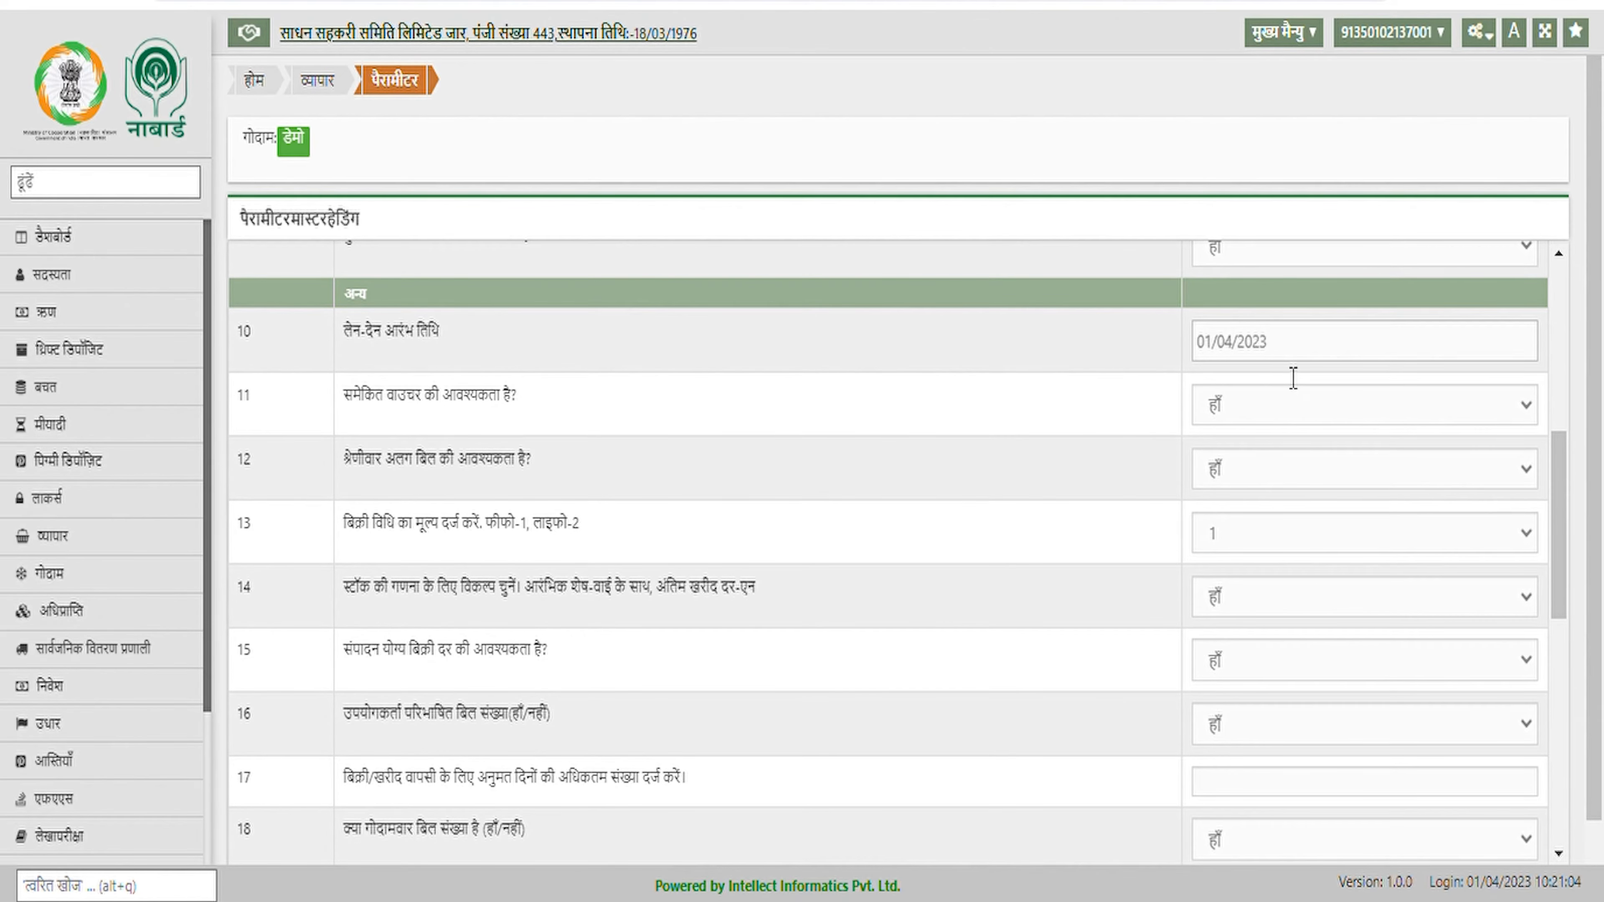
{"action": "scroll", "coordinate": [1257, 398], "scroll_direction": "up", "scroll_amount": 3}
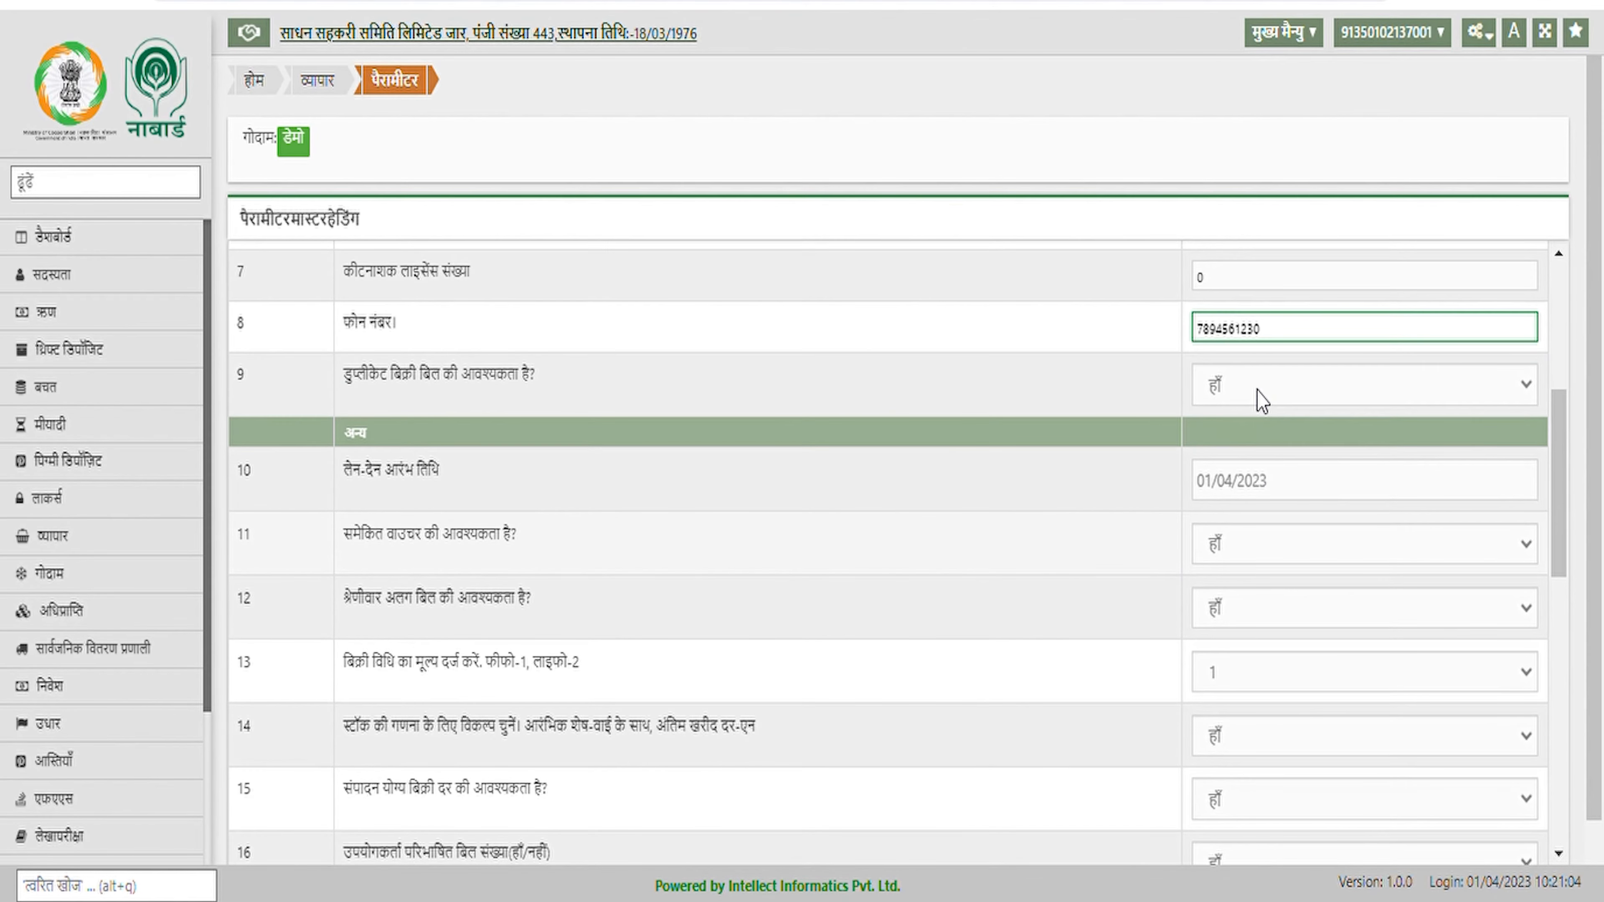
{"action": "scroll", "coordinate": [1260, 399], "scroll_direction": "down", "scroll_amount": 2}
{"action": "scroll", "coordinate": [1260, 398], "scroll_direction": "down", "scroll_amount": 7}
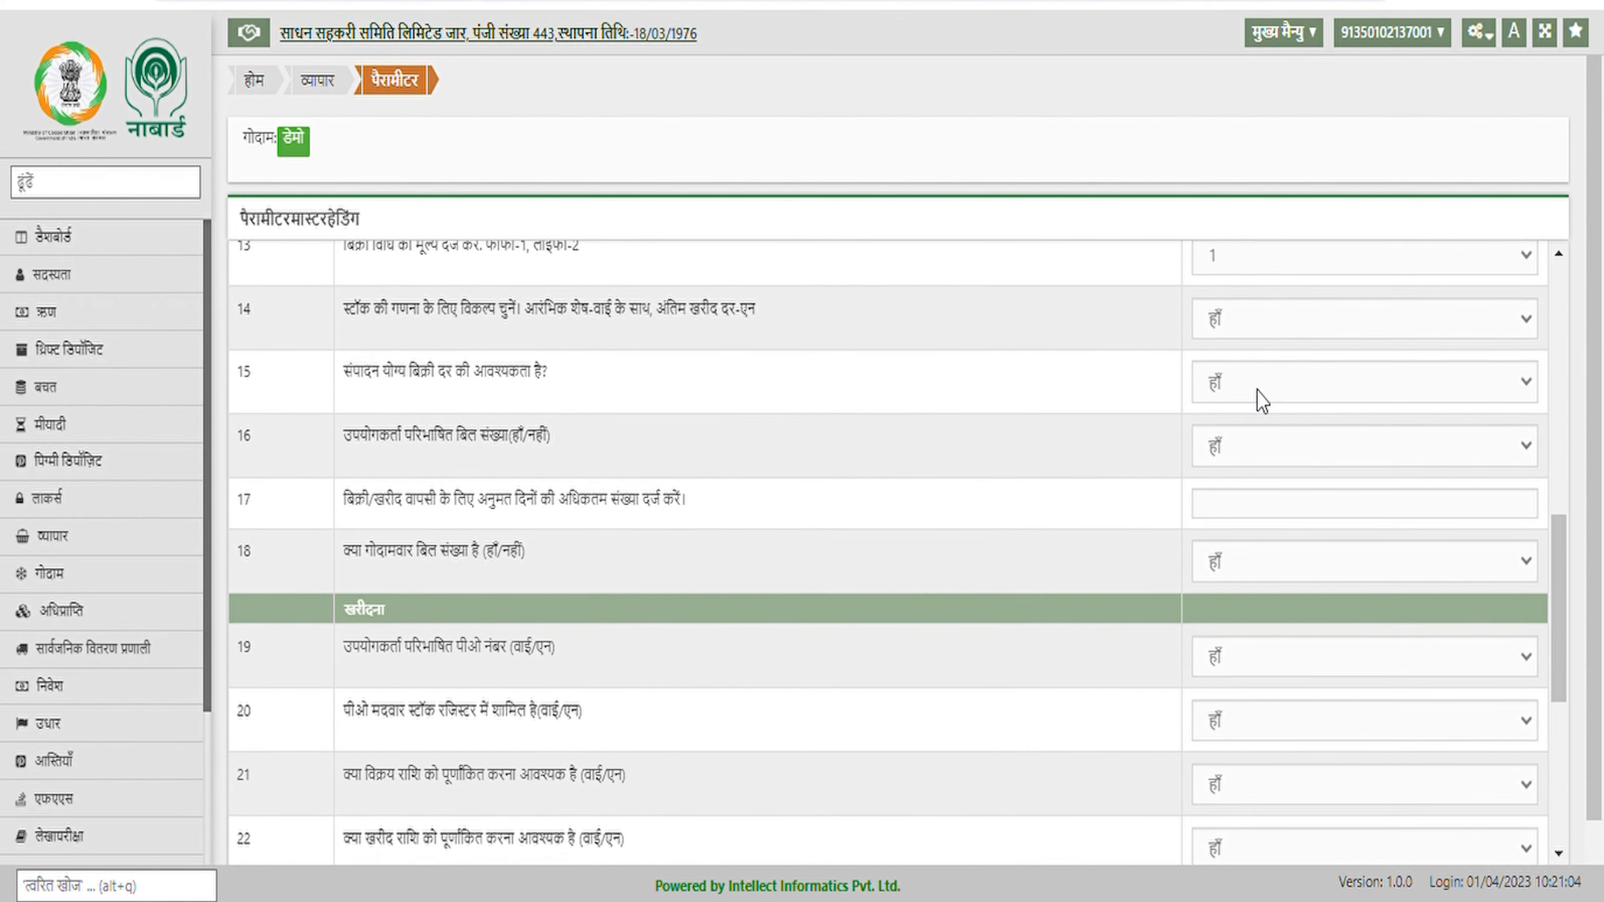
{"action": "left_click", "coordinate": [1257, 397]}
{"action": "type", "text": "180"}
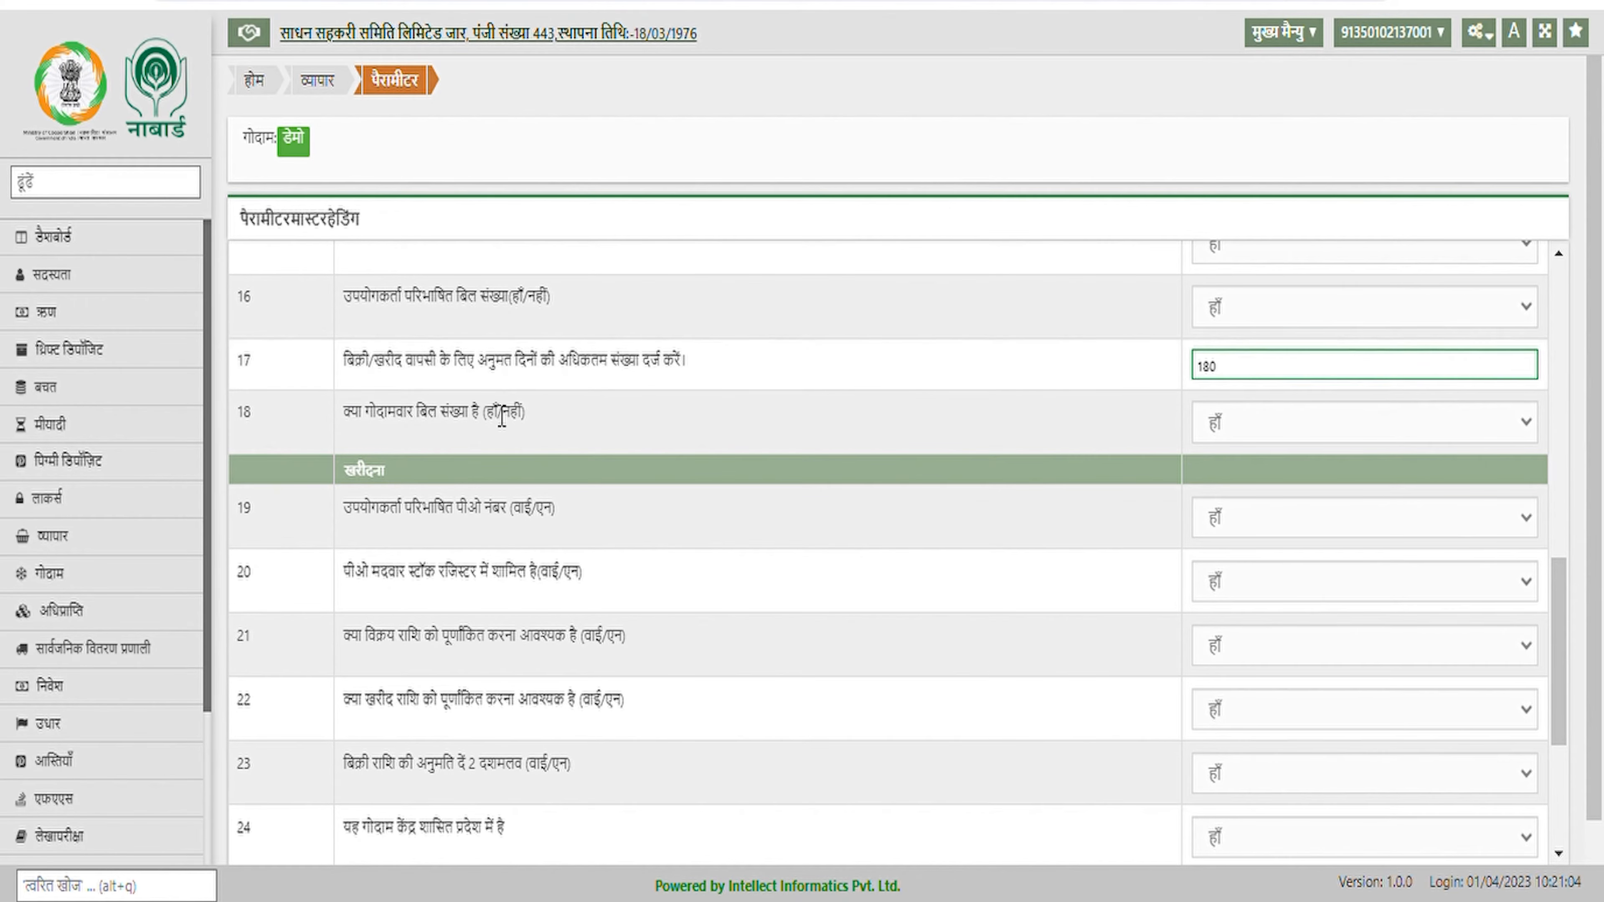
{"action": "scroll", "coordinate": [1249, 391], "scroll_direction": "down", "scroll_amount": 6}
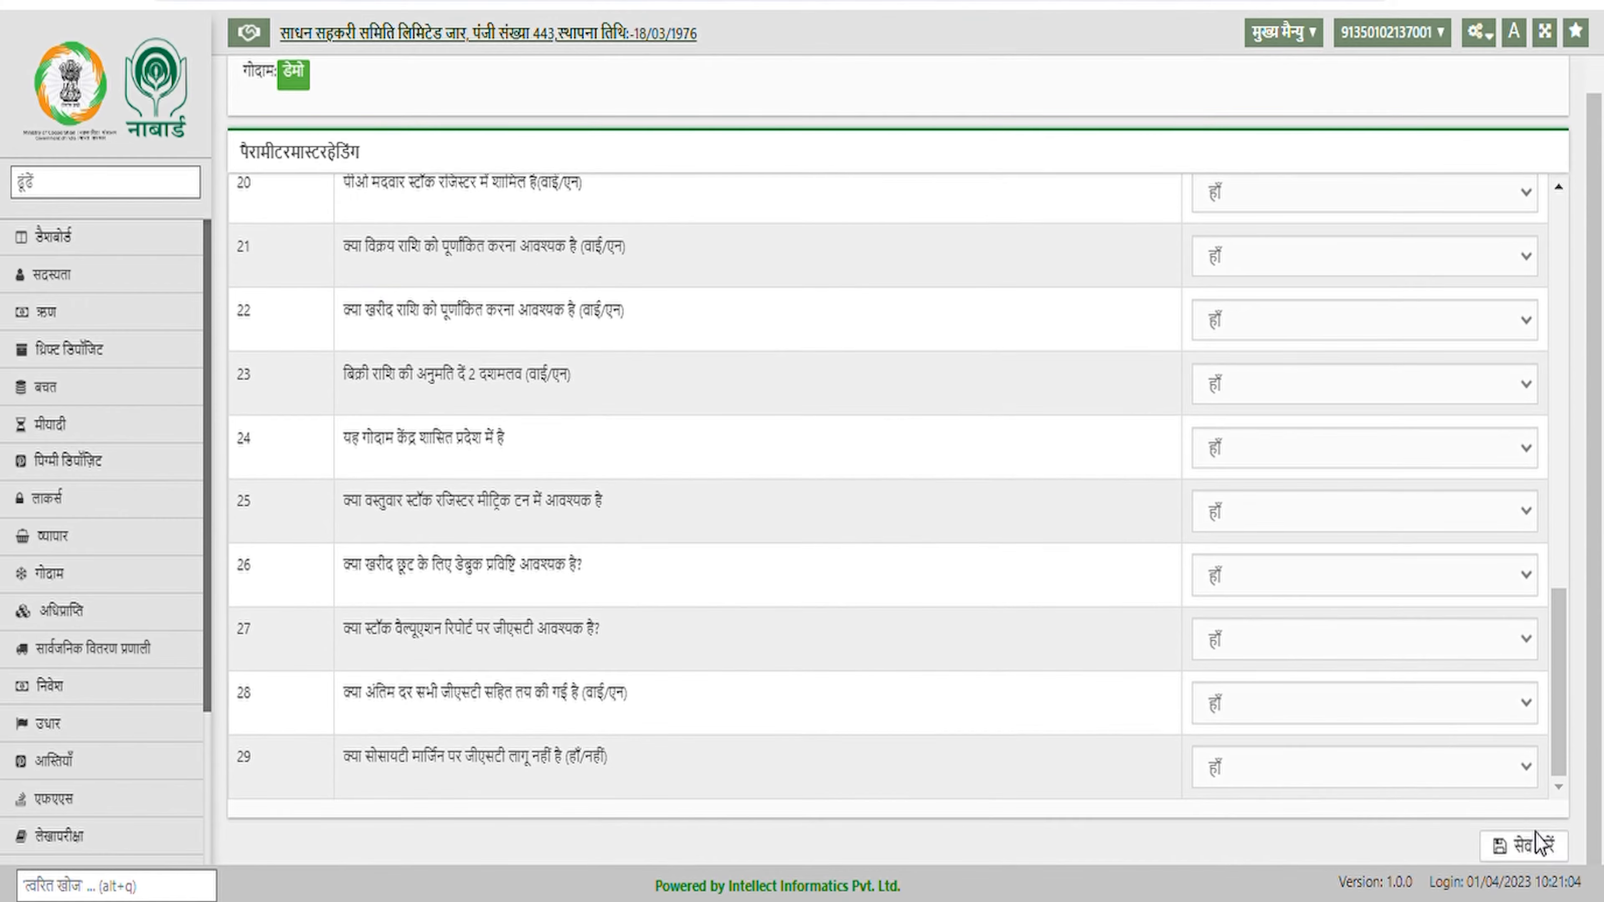
{"action": "left_click", "coordinate": [1524, 846]}
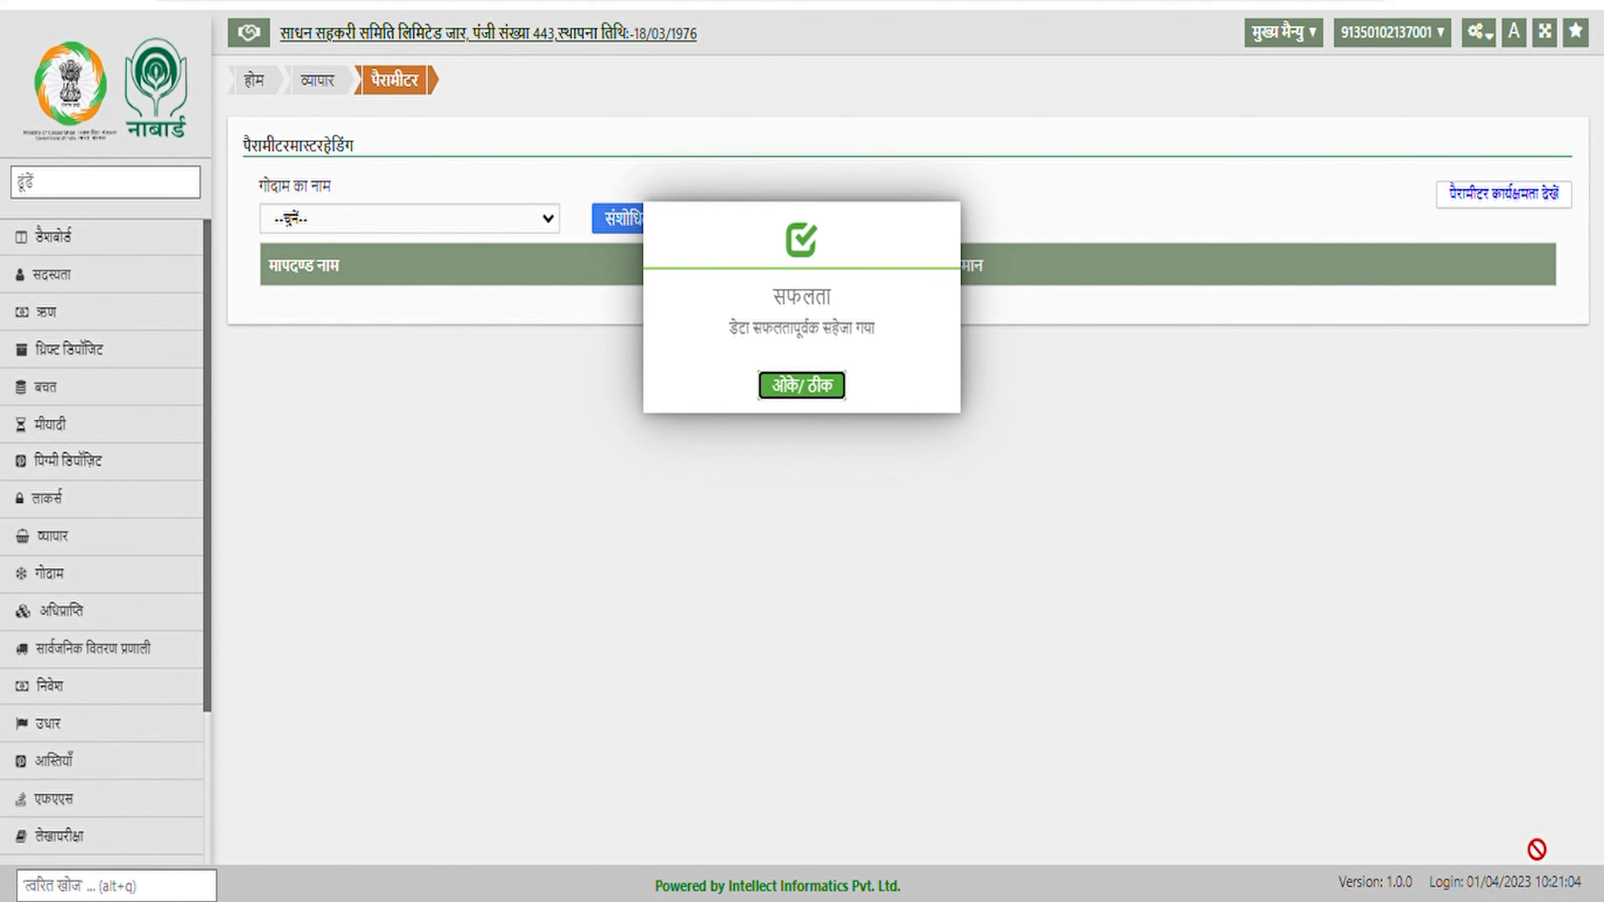
{"action": "left_click", "coordinate": [797, 387]}
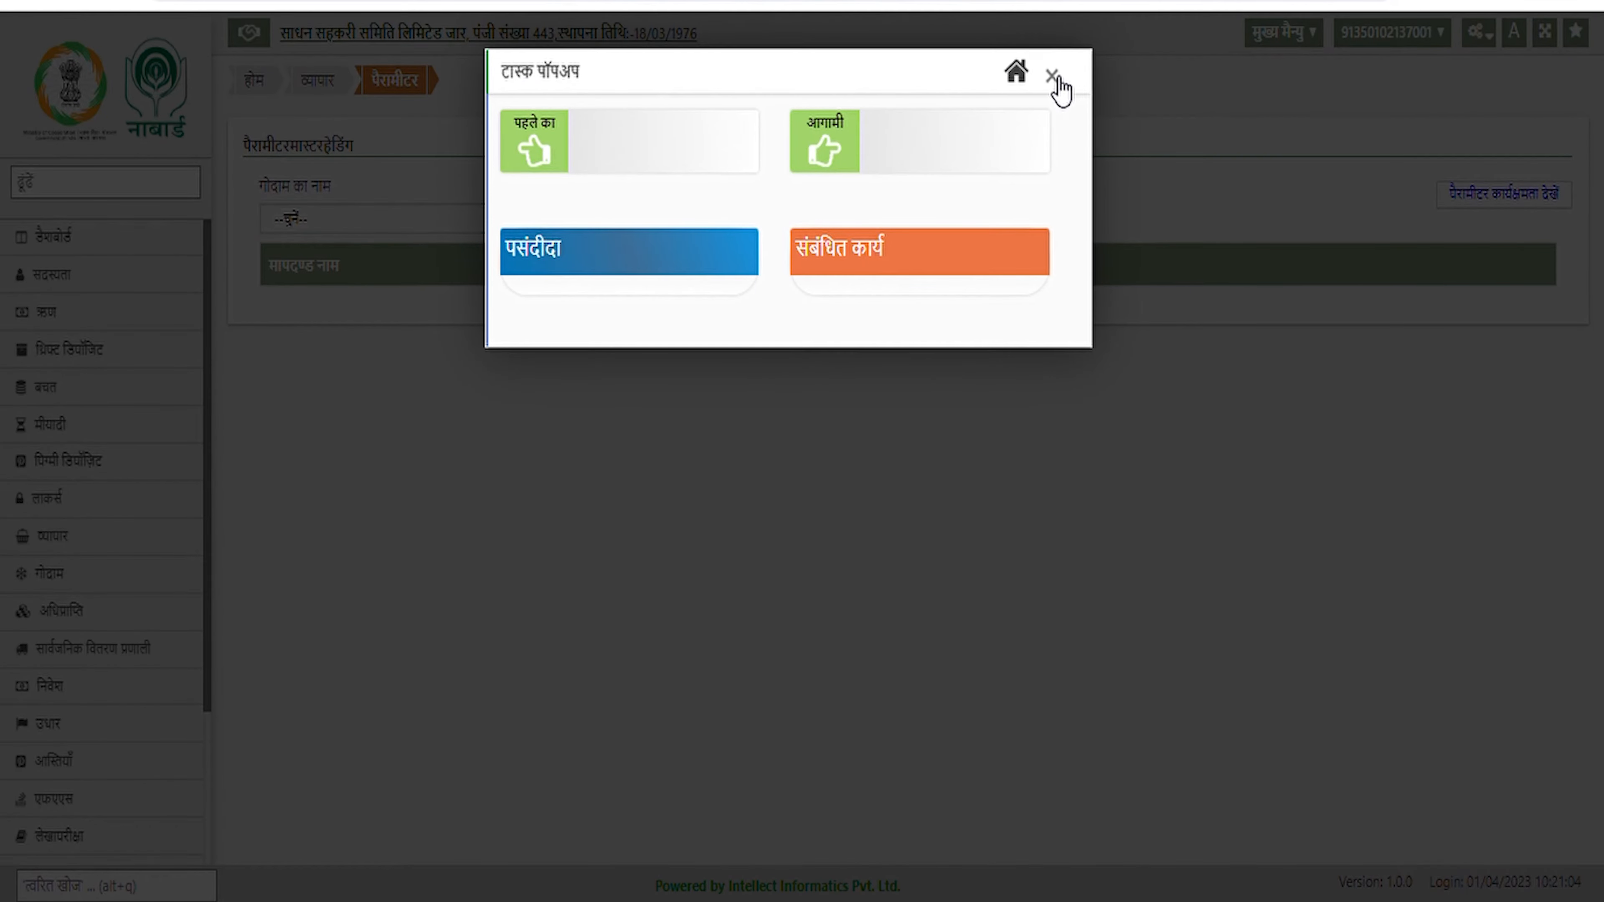
{"action": "left_click", "coordinate": [1053, 77]}
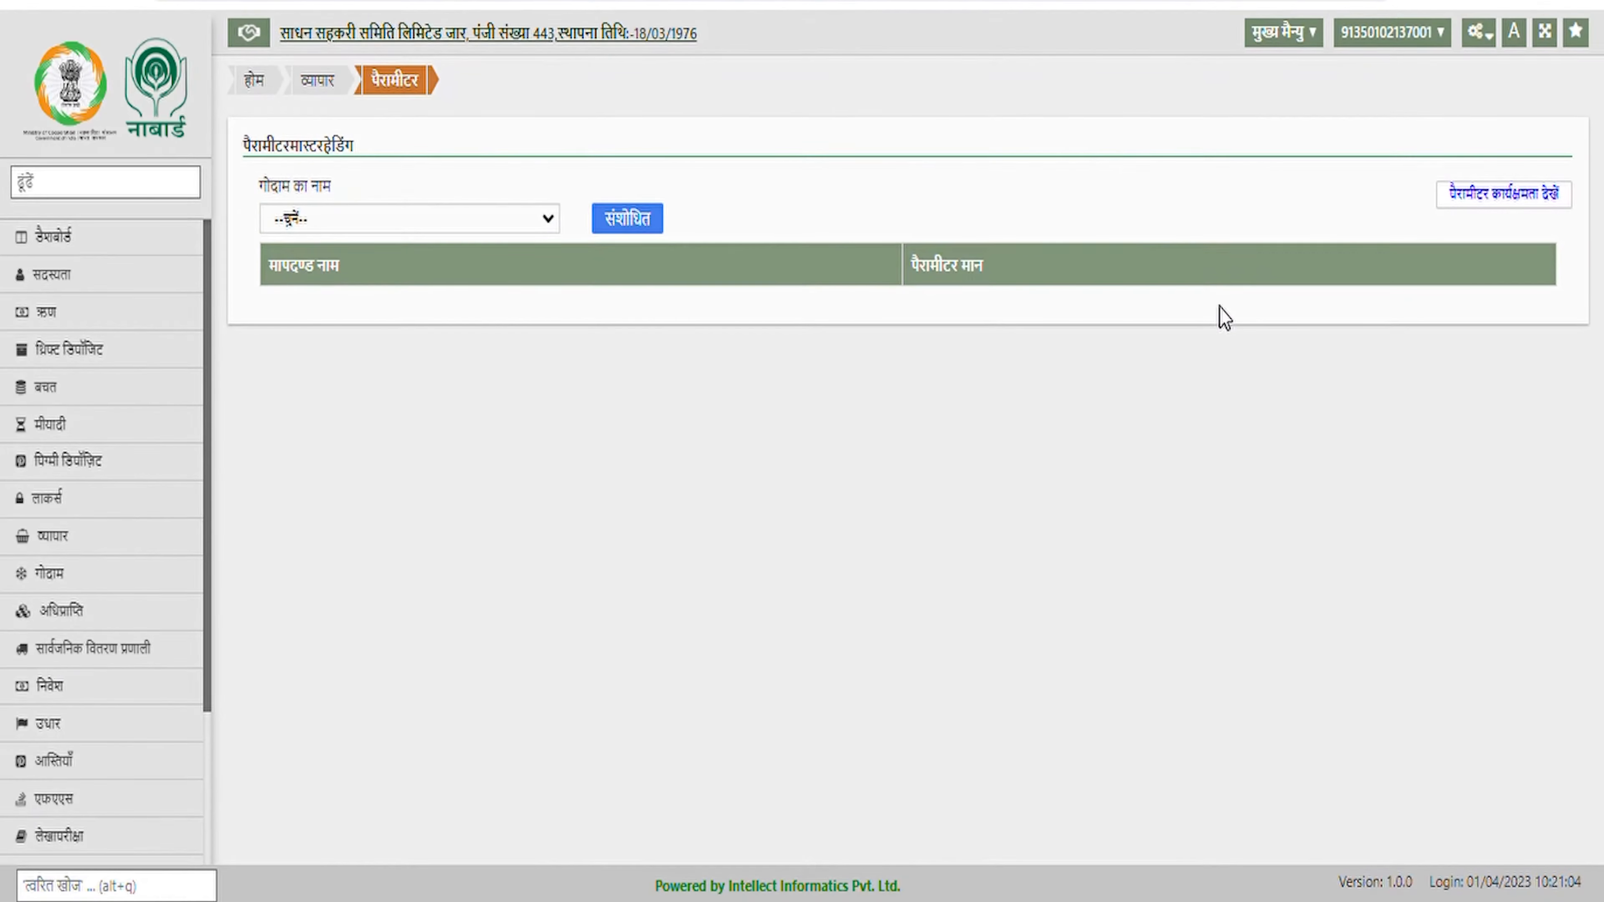
Open the इकाई unit list from the व्यापार configuration menu and start a new unit
{"action": "left_click", "coordinate": [1480, 35]}
{"action": "mouse_move", "coordinate": [1333, 458]}
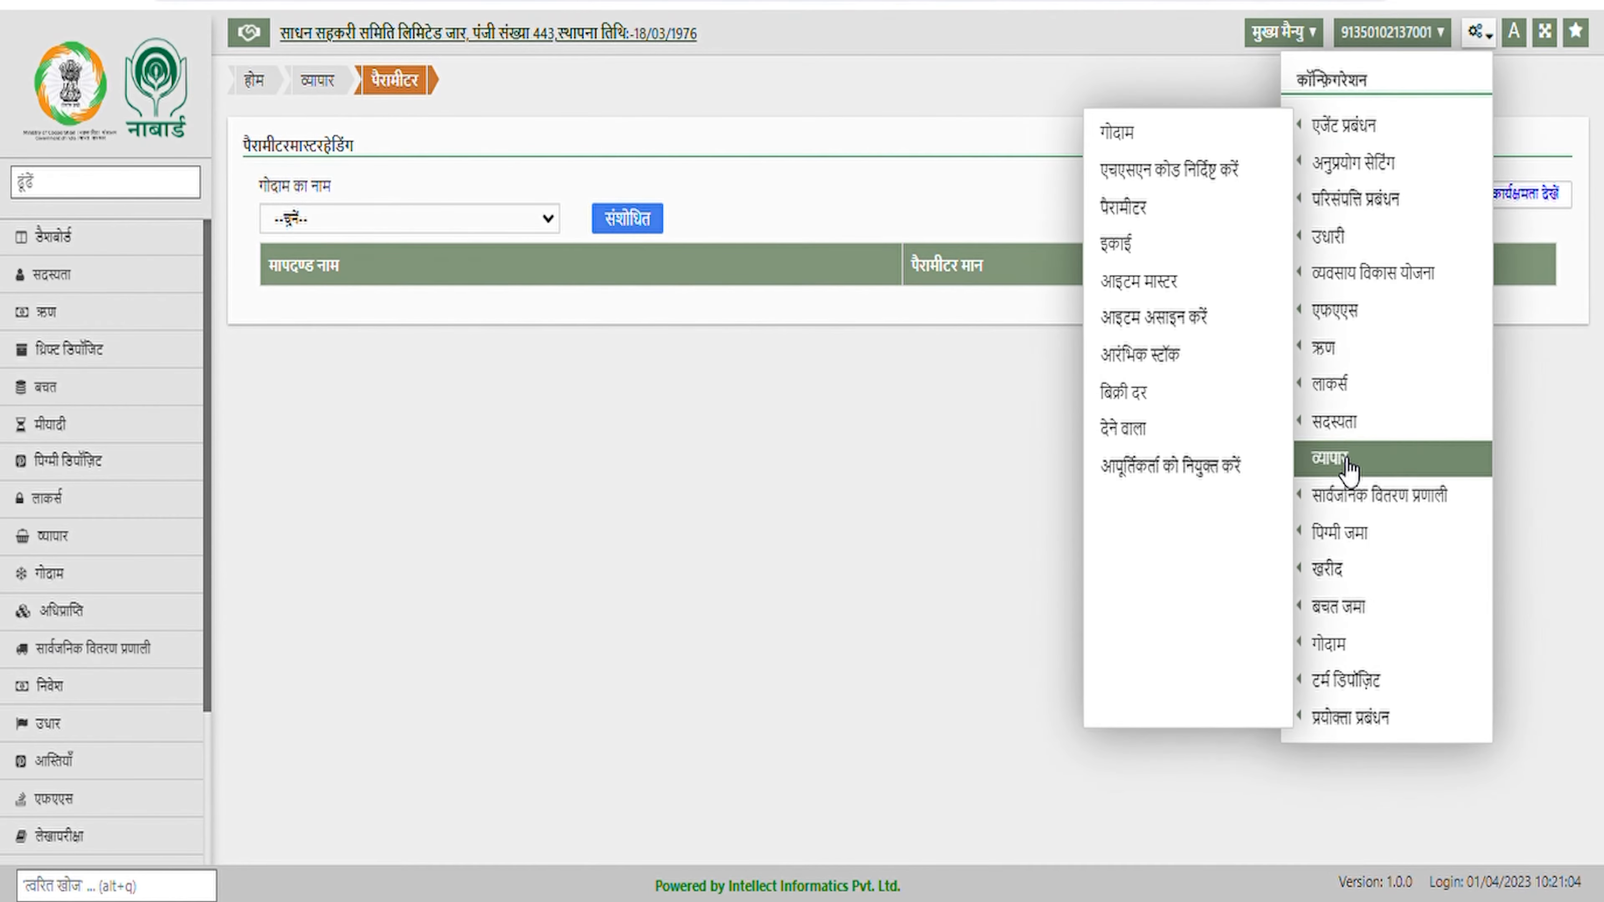
{"action": "left_click", "coordinate": [1153, 256]}
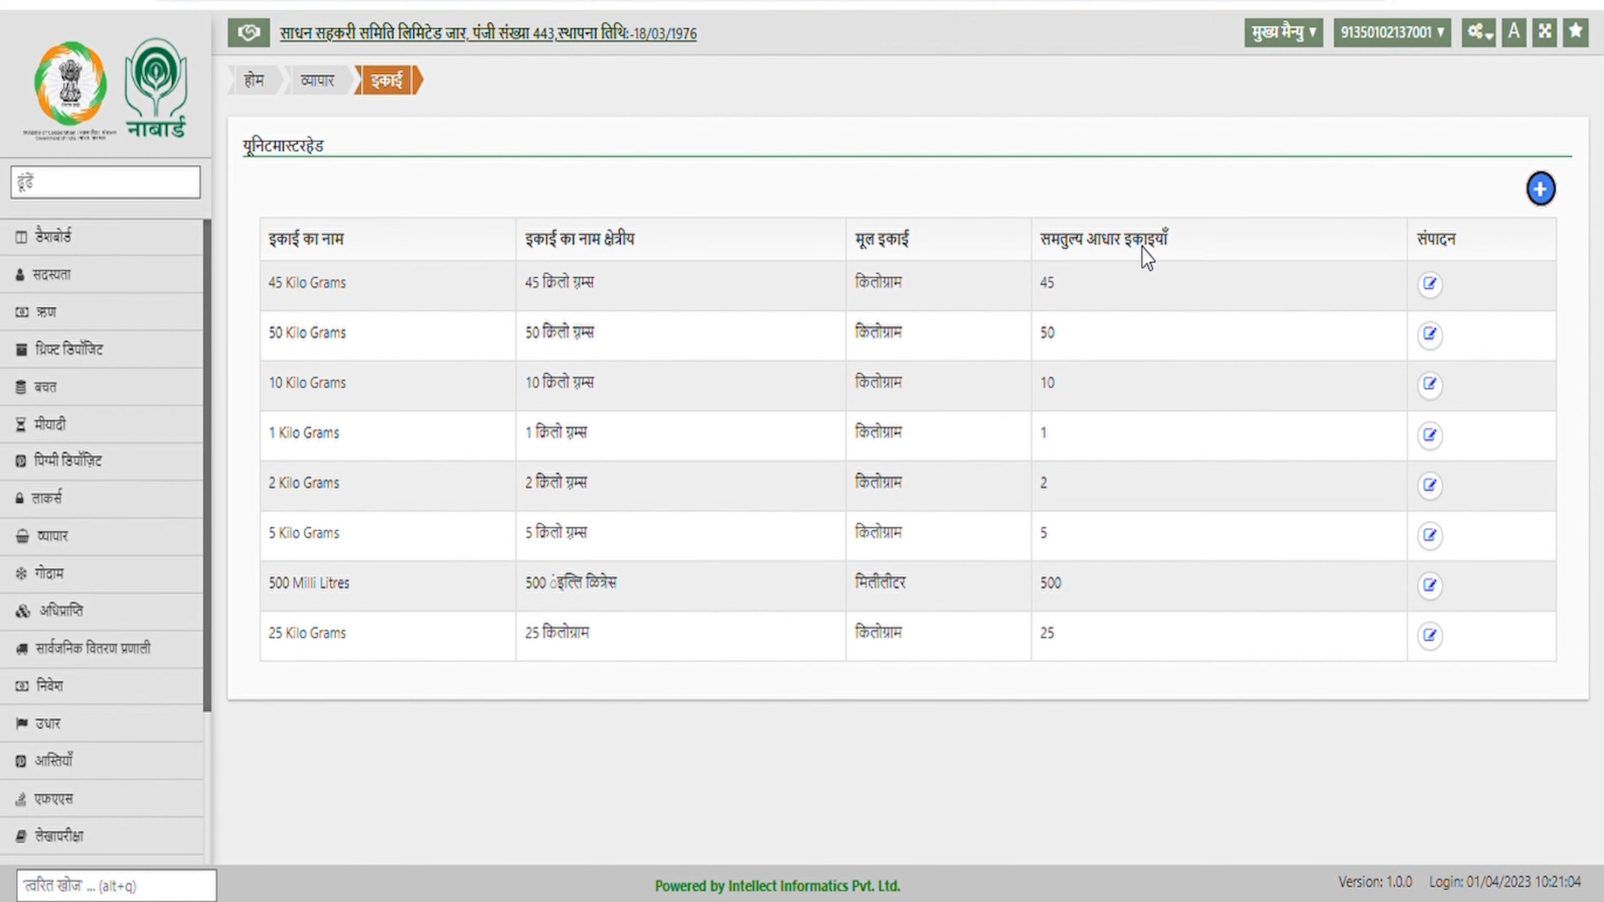
{"action": "left_click", "coordinate": [1542, 190]}
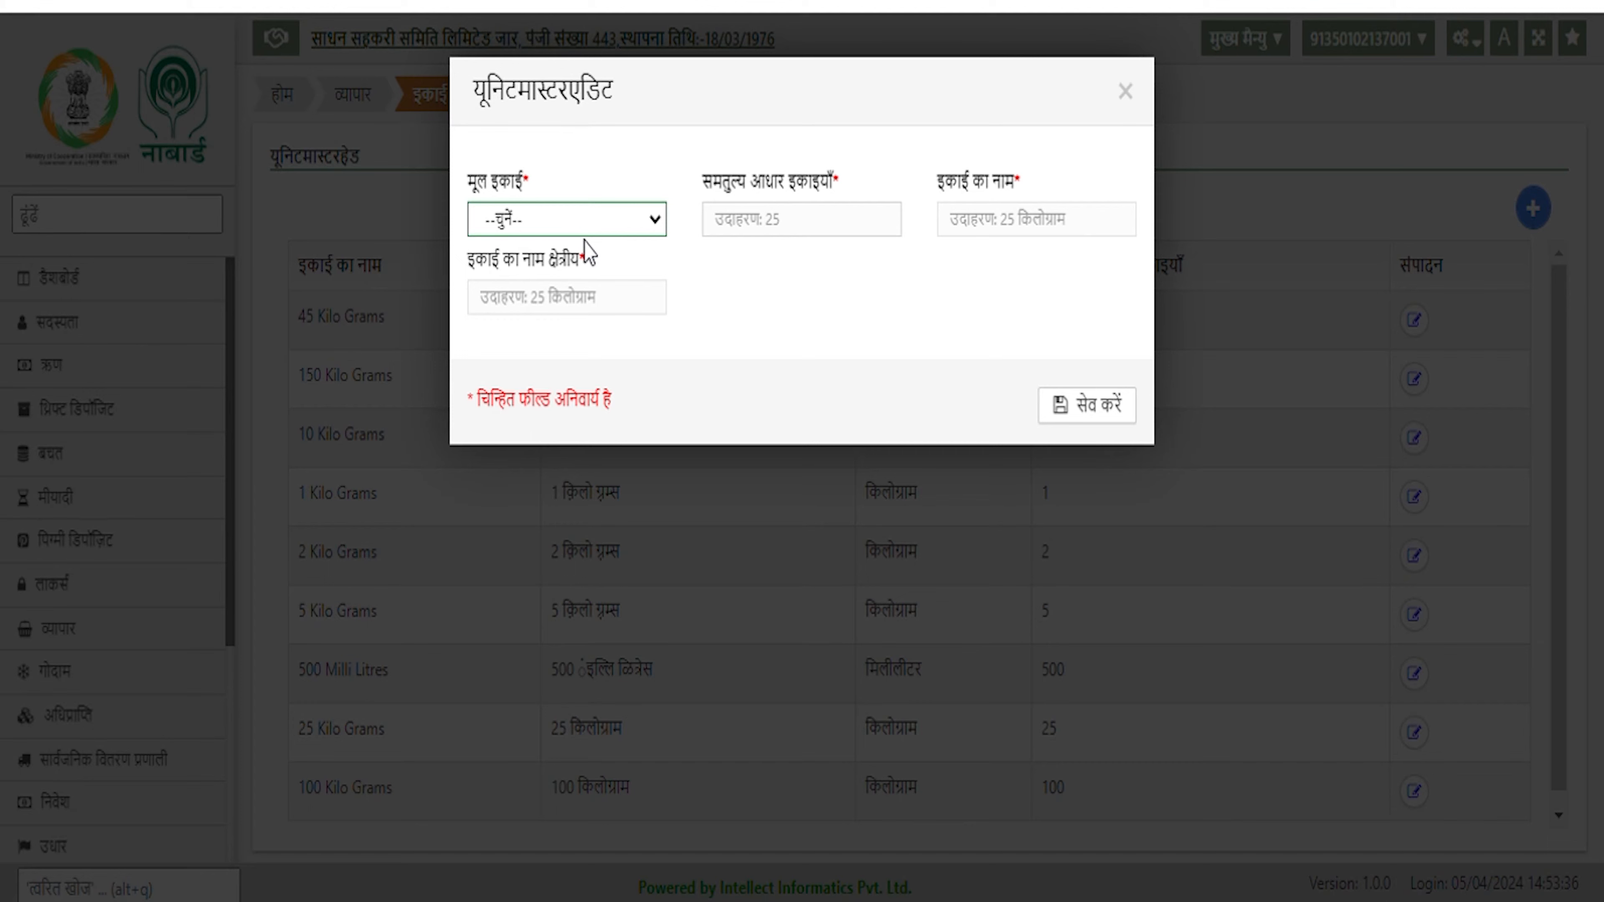
Create a 50 किलोग्राम unit with parent unit किलोग्राम and 50 base units, and save it
{"action": "left_click", "coordinate": [584, 278]}
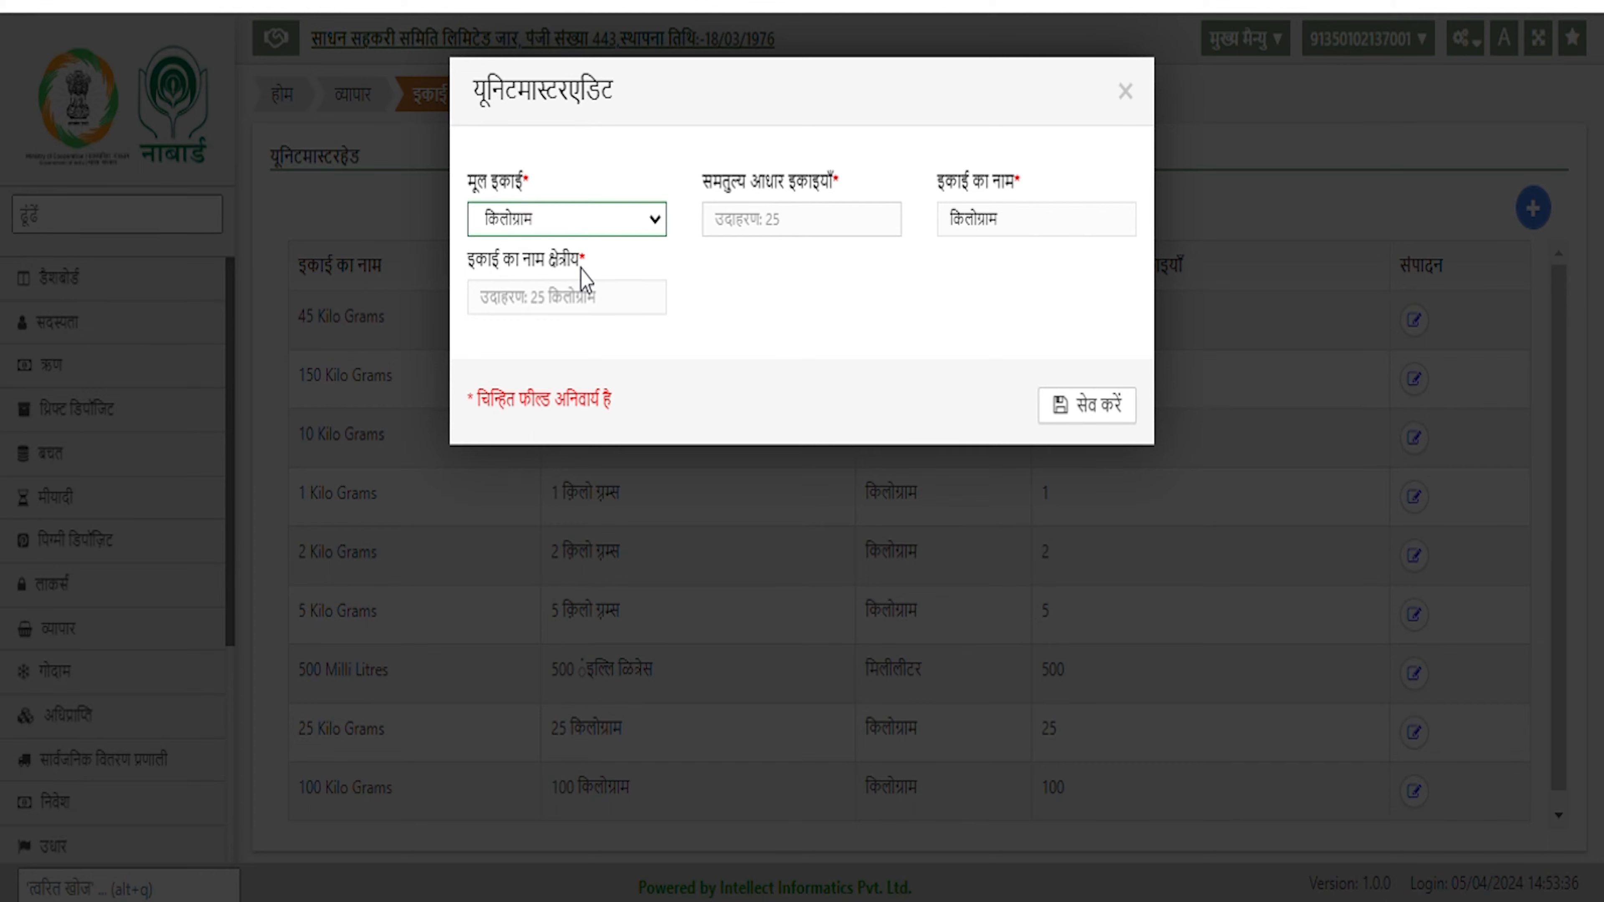
{"action": "left_click", "coordinate": [815, 242]}
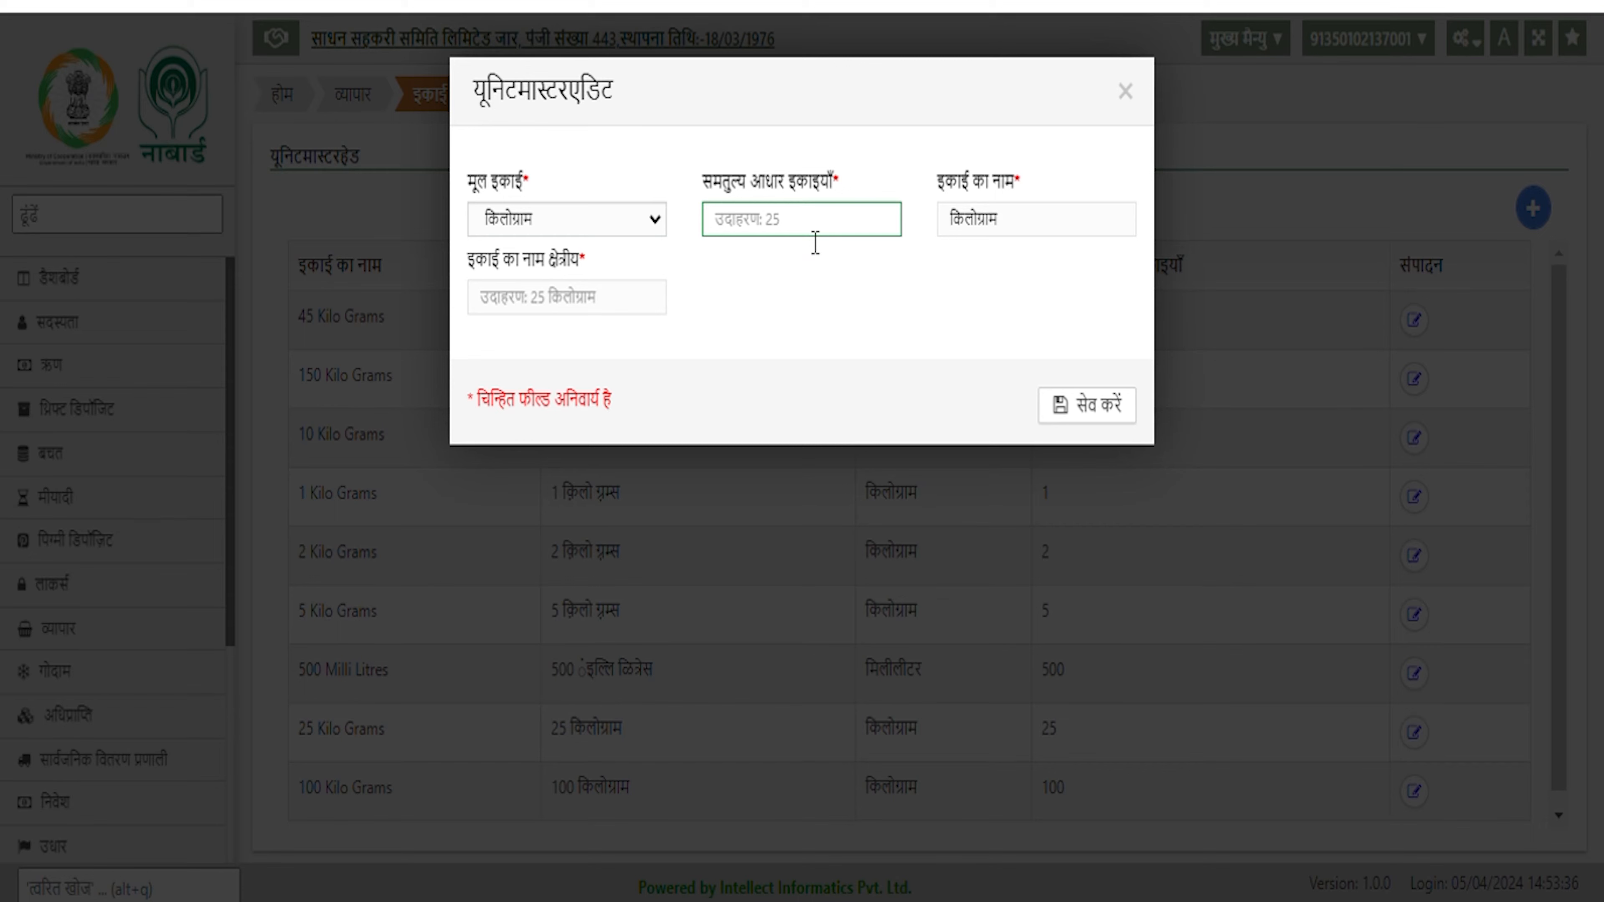
{"action": "type", "text": "50"}
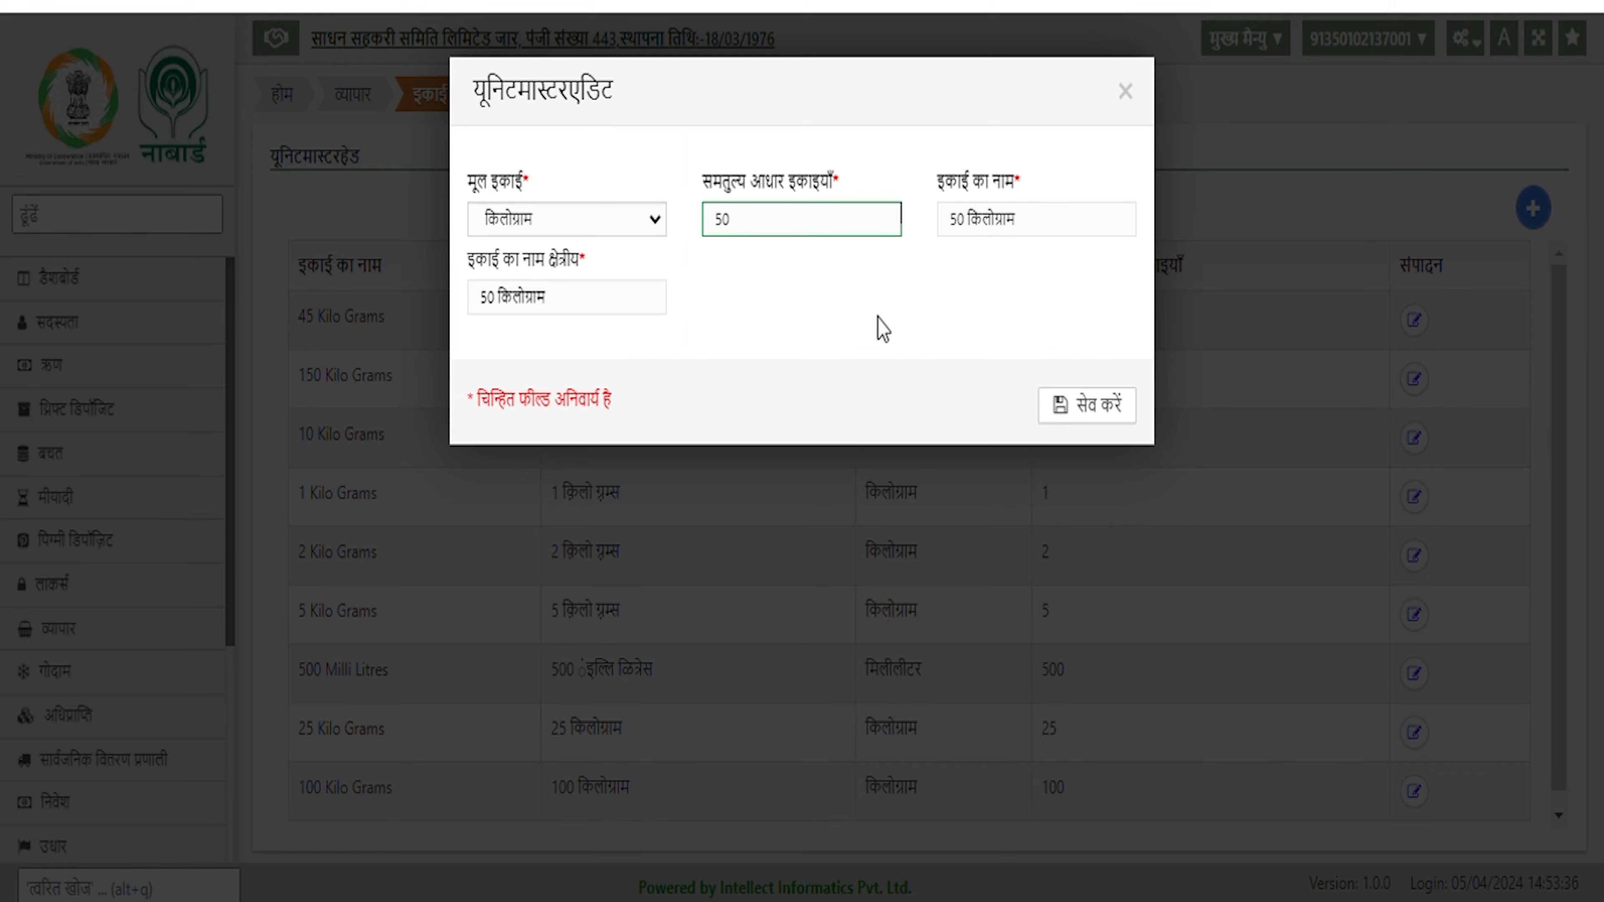
{"action": "left_click", "coordinate": [883, 329]}
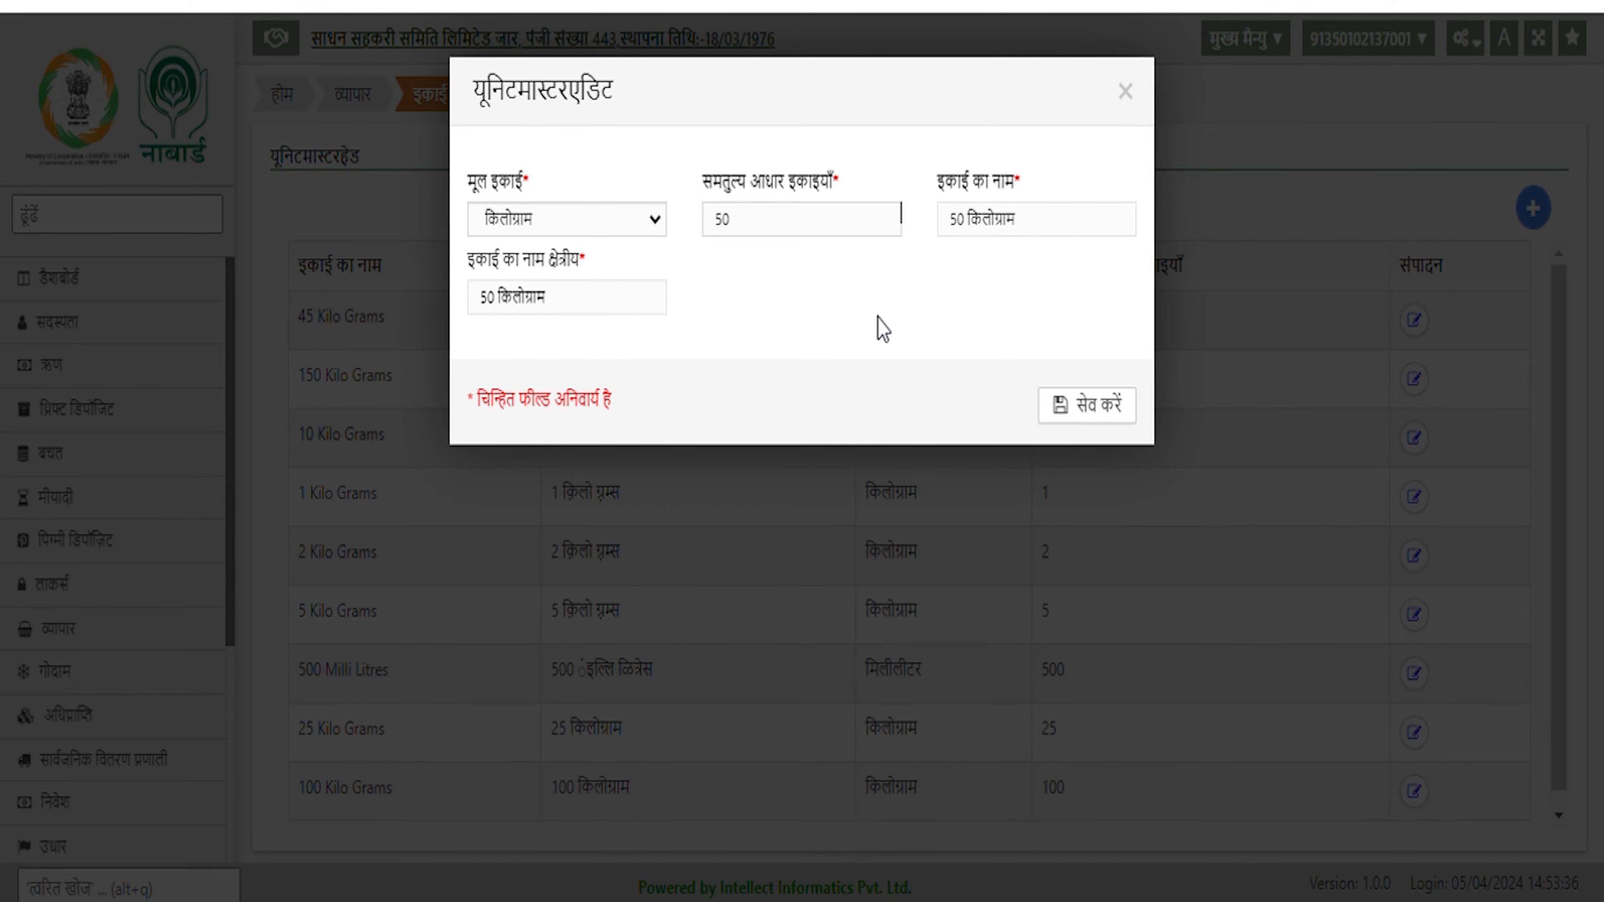
{"action": "left_click", "coordinate": [1092, 409]}
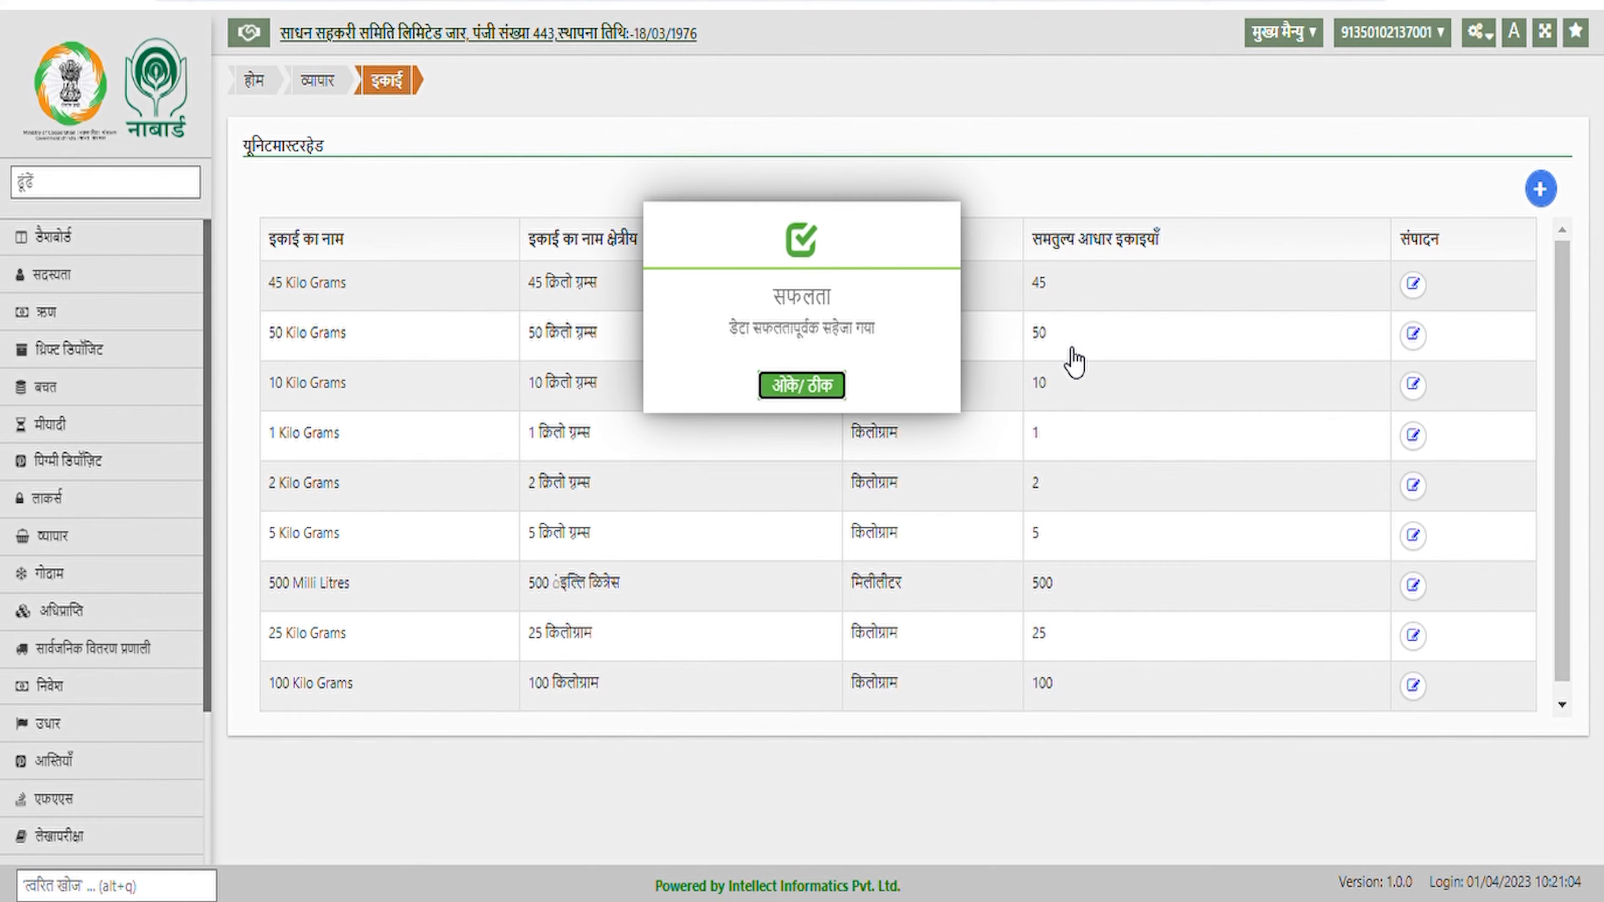
{"action": "left_click", "coordinate": [822, 394]}
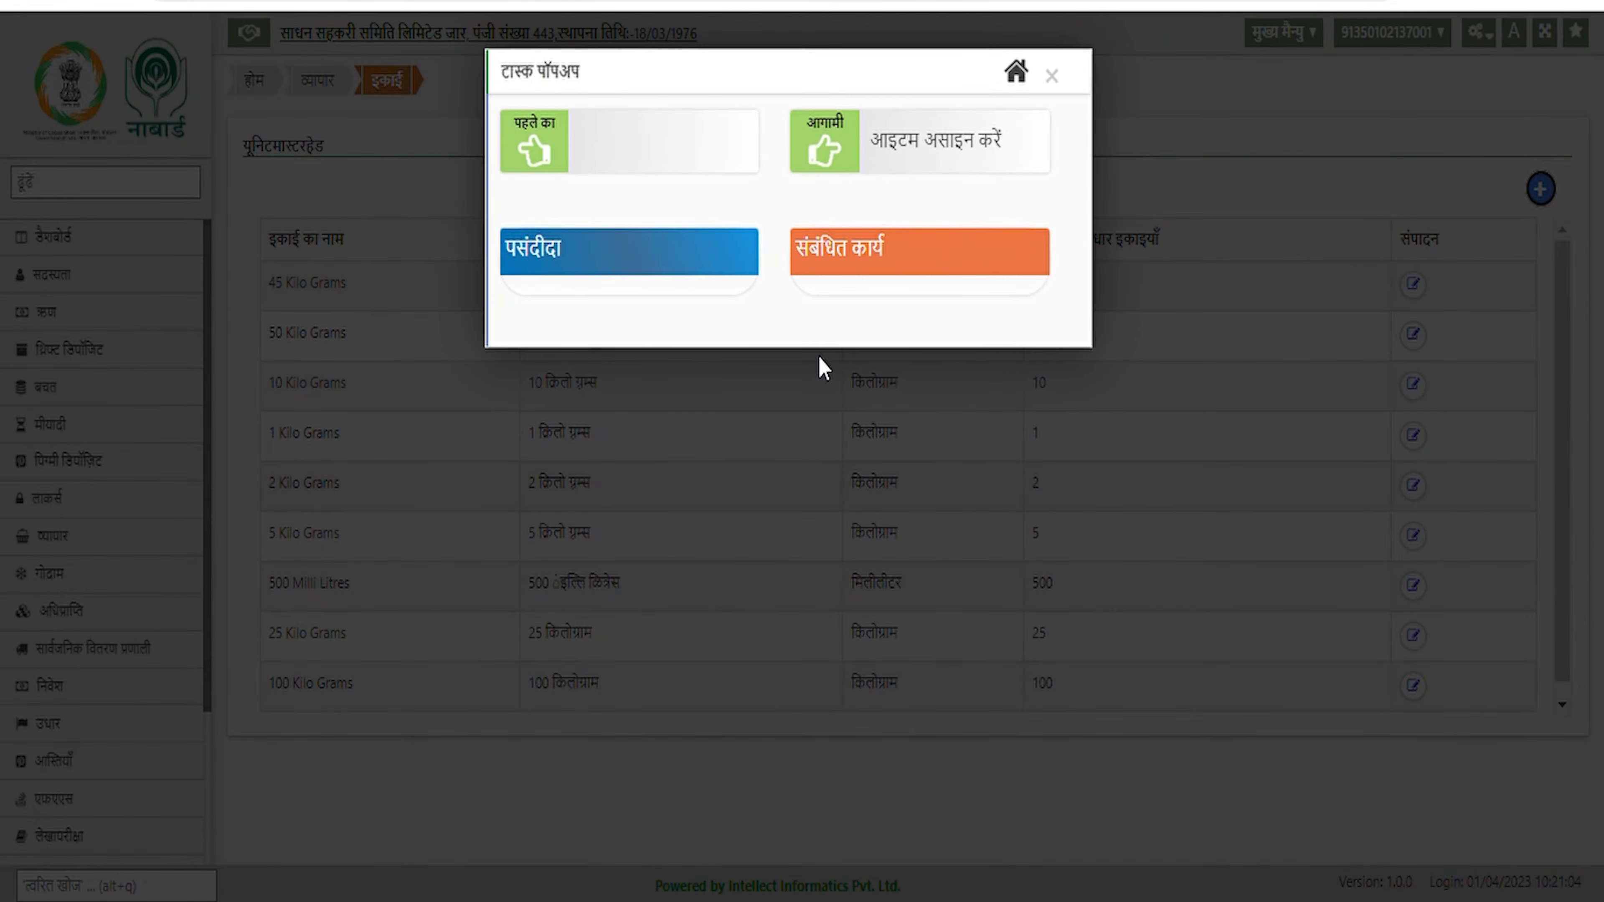
Open the आइटम मास्टर list and filter it to the उर्वरक category
{"action": "left_click", "coordinate": [1061, 73]}
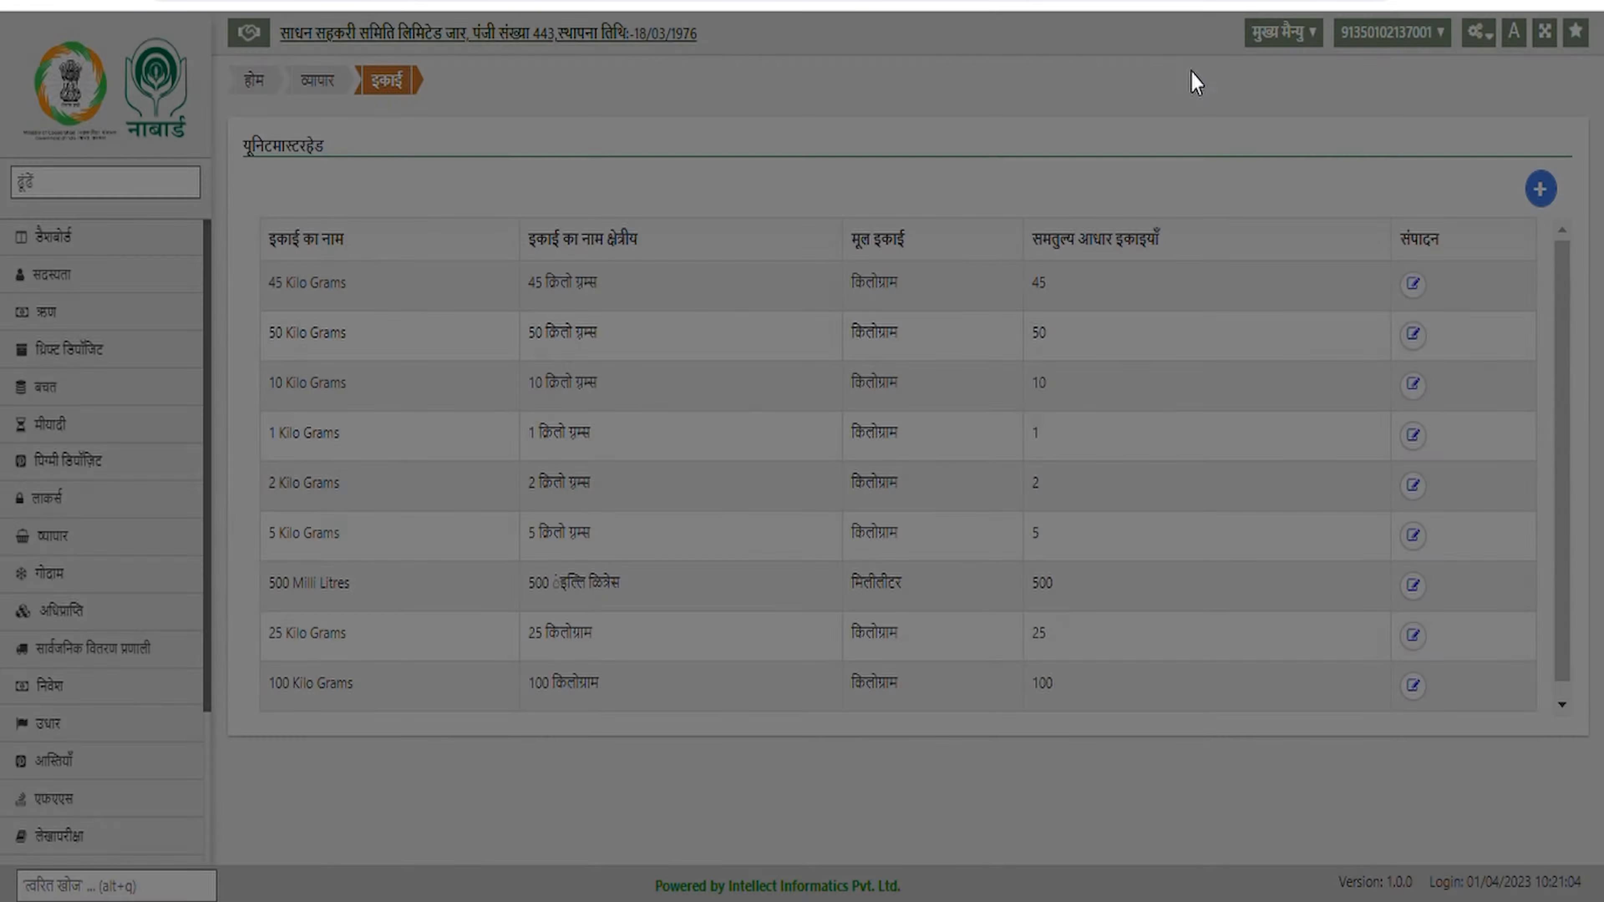
{"action": "left_click", "coordinate": [1481, 34]}
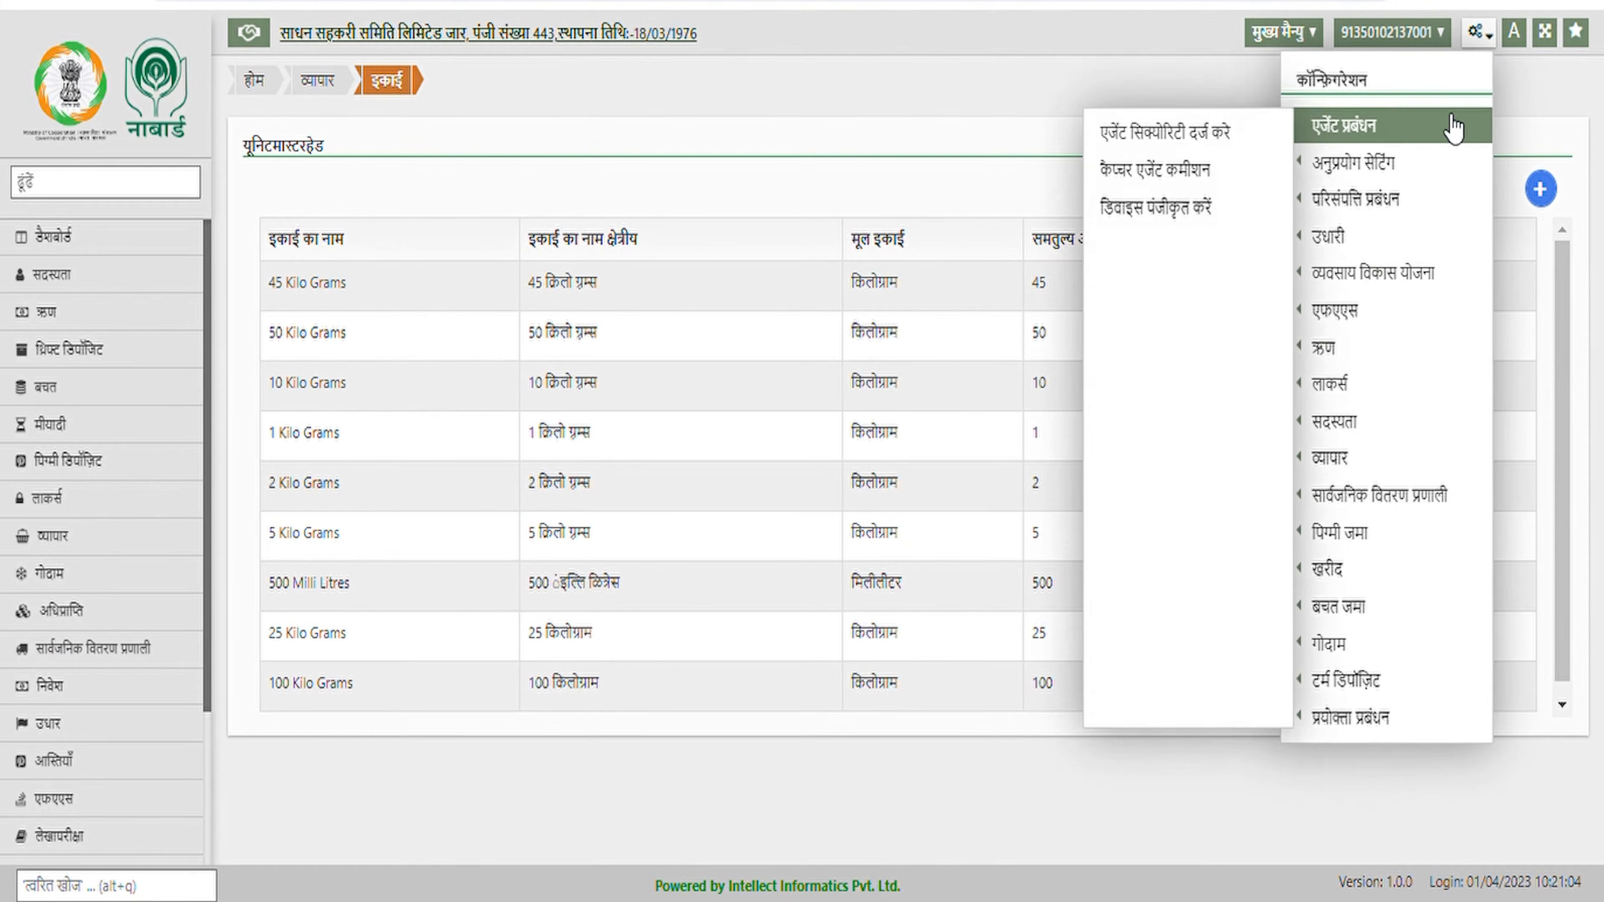
{"action": "mouse_move", "coordinate": [1333, 457]}
{"action": "left_click", "coordinate": [1198, 288]}
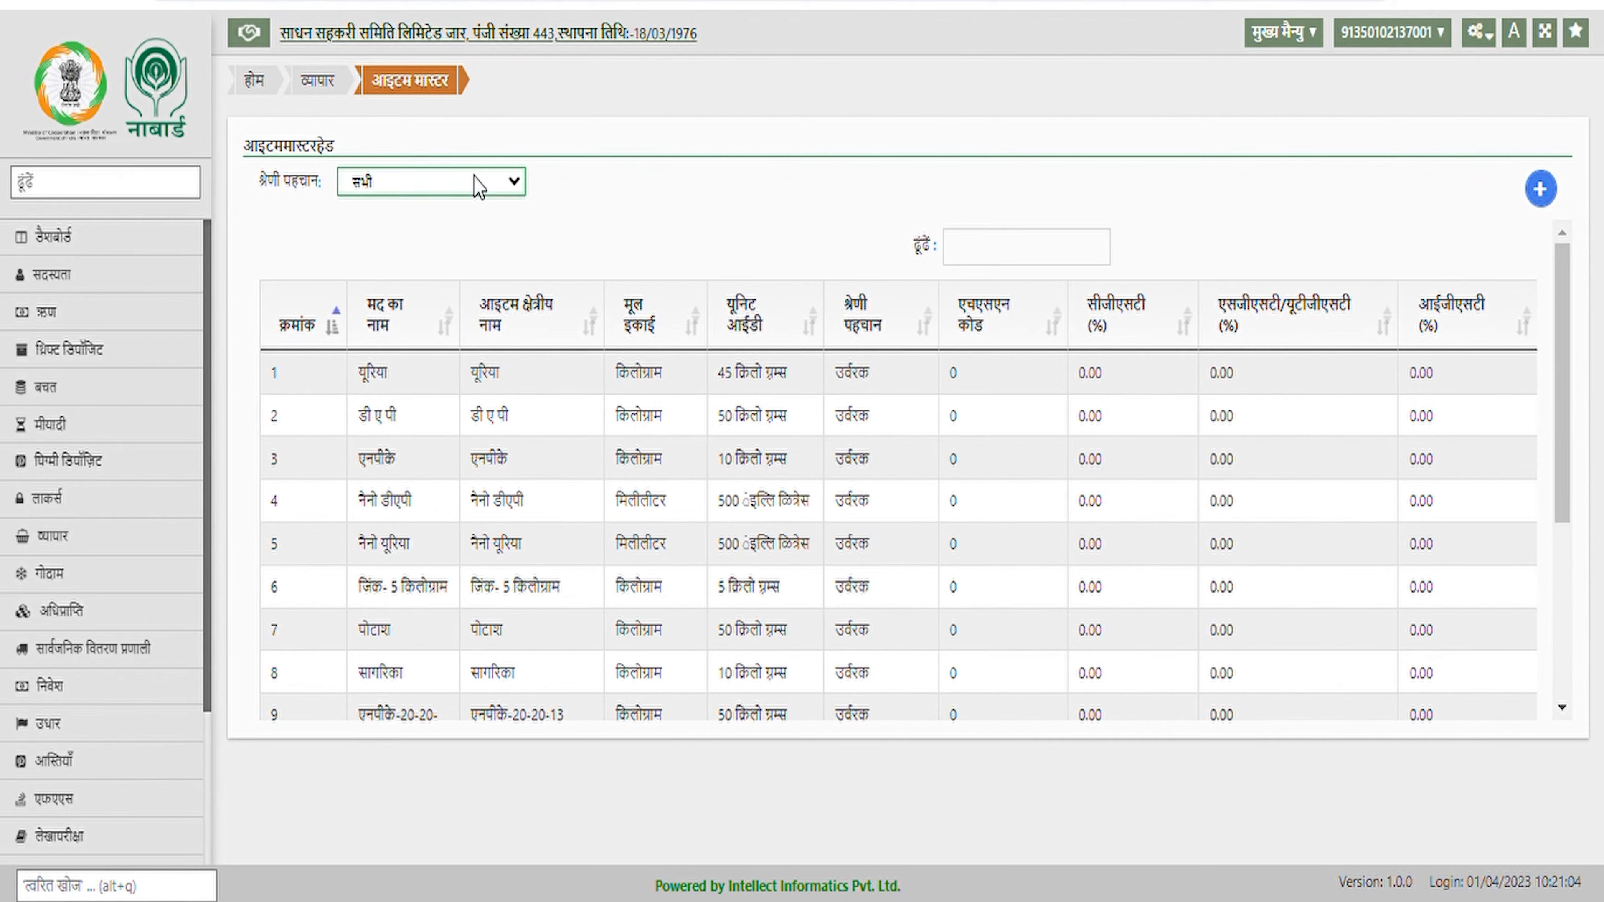
{"action": "left_click", "coordinate": [479, 186]}
{"action": "left_click", "coordinate": [448, 226]}
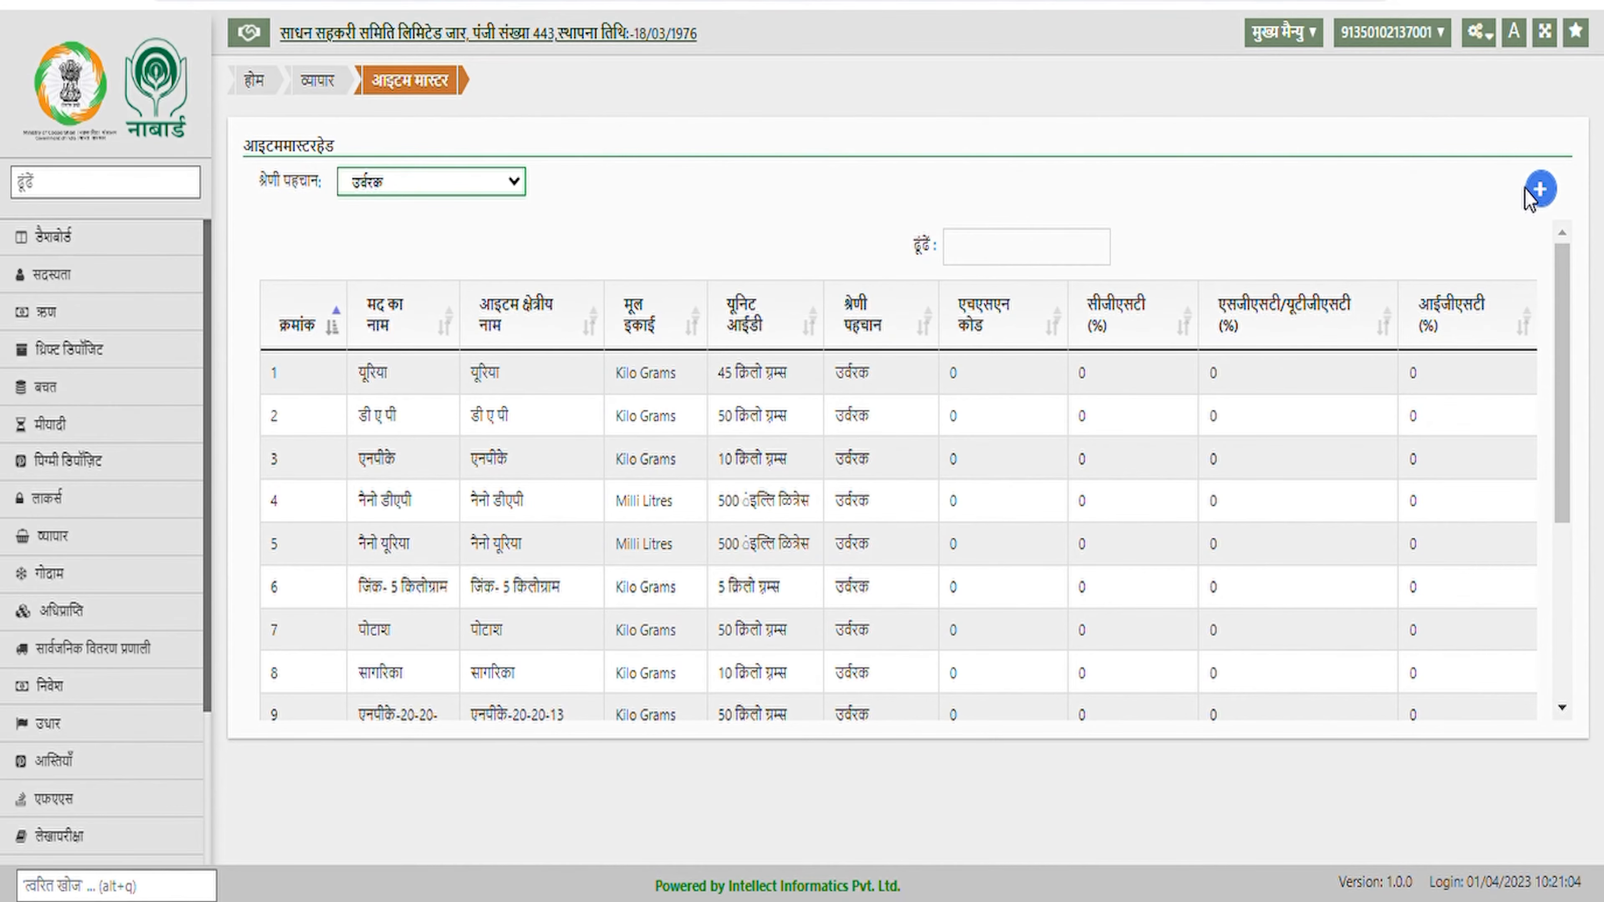
Start a new उर्वरक item row with subcategory Urea and unit 100 किलोग्राम
{"action": "left_click", "coordinate": [1541, 189]}
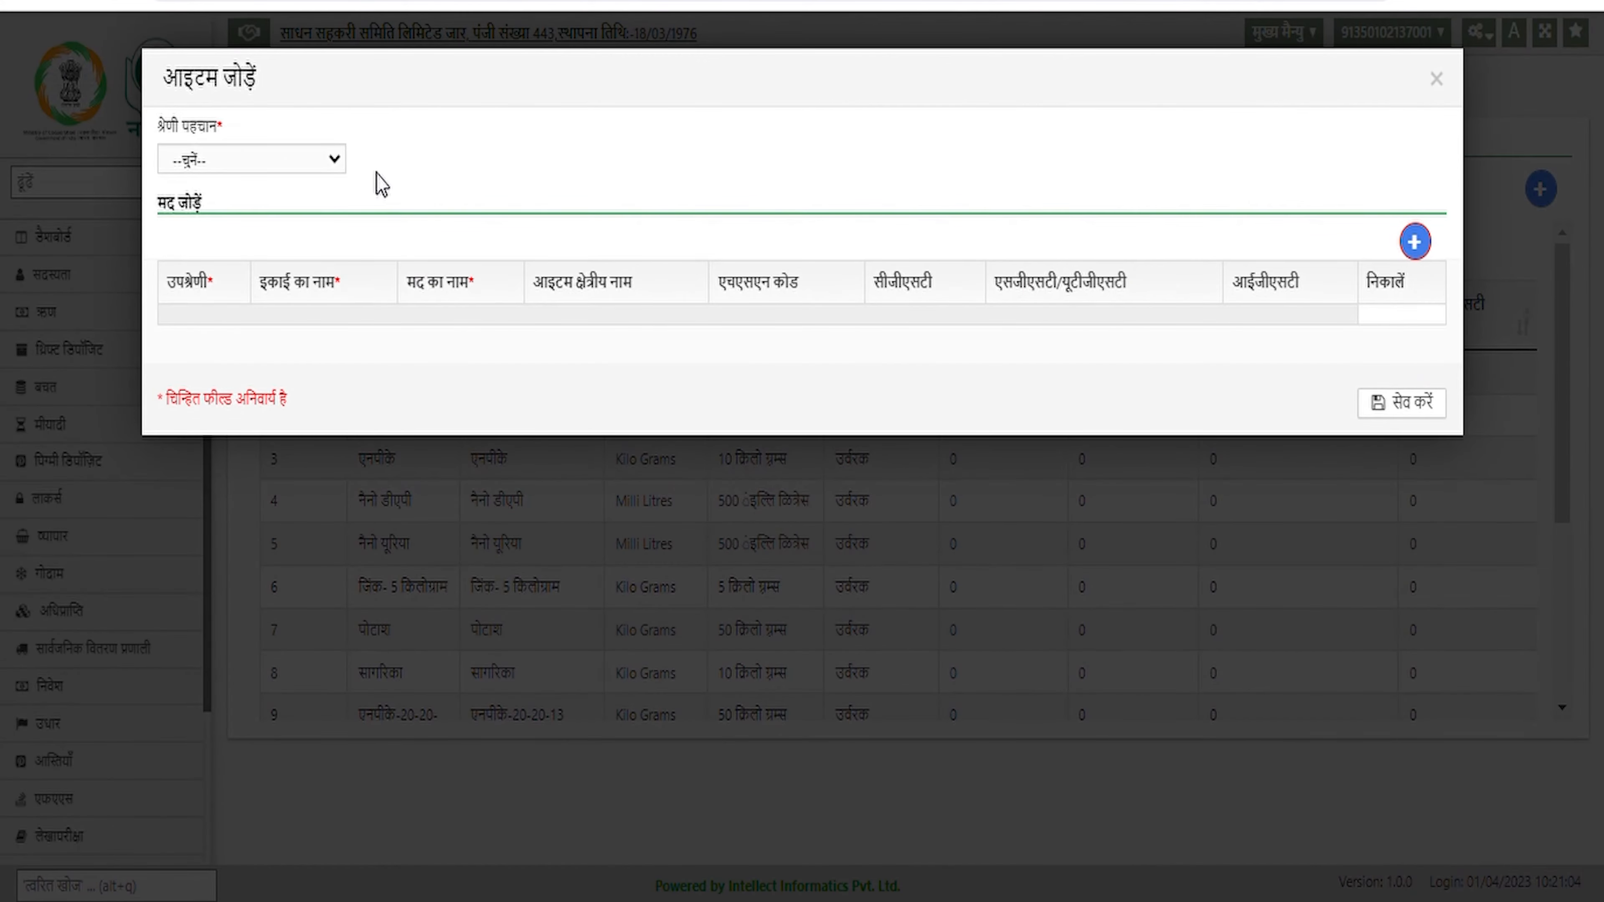
{"action": "left_click", "coordinate": [290, 174]}
{"action": "left_click", "coordinate": [261, 218]}
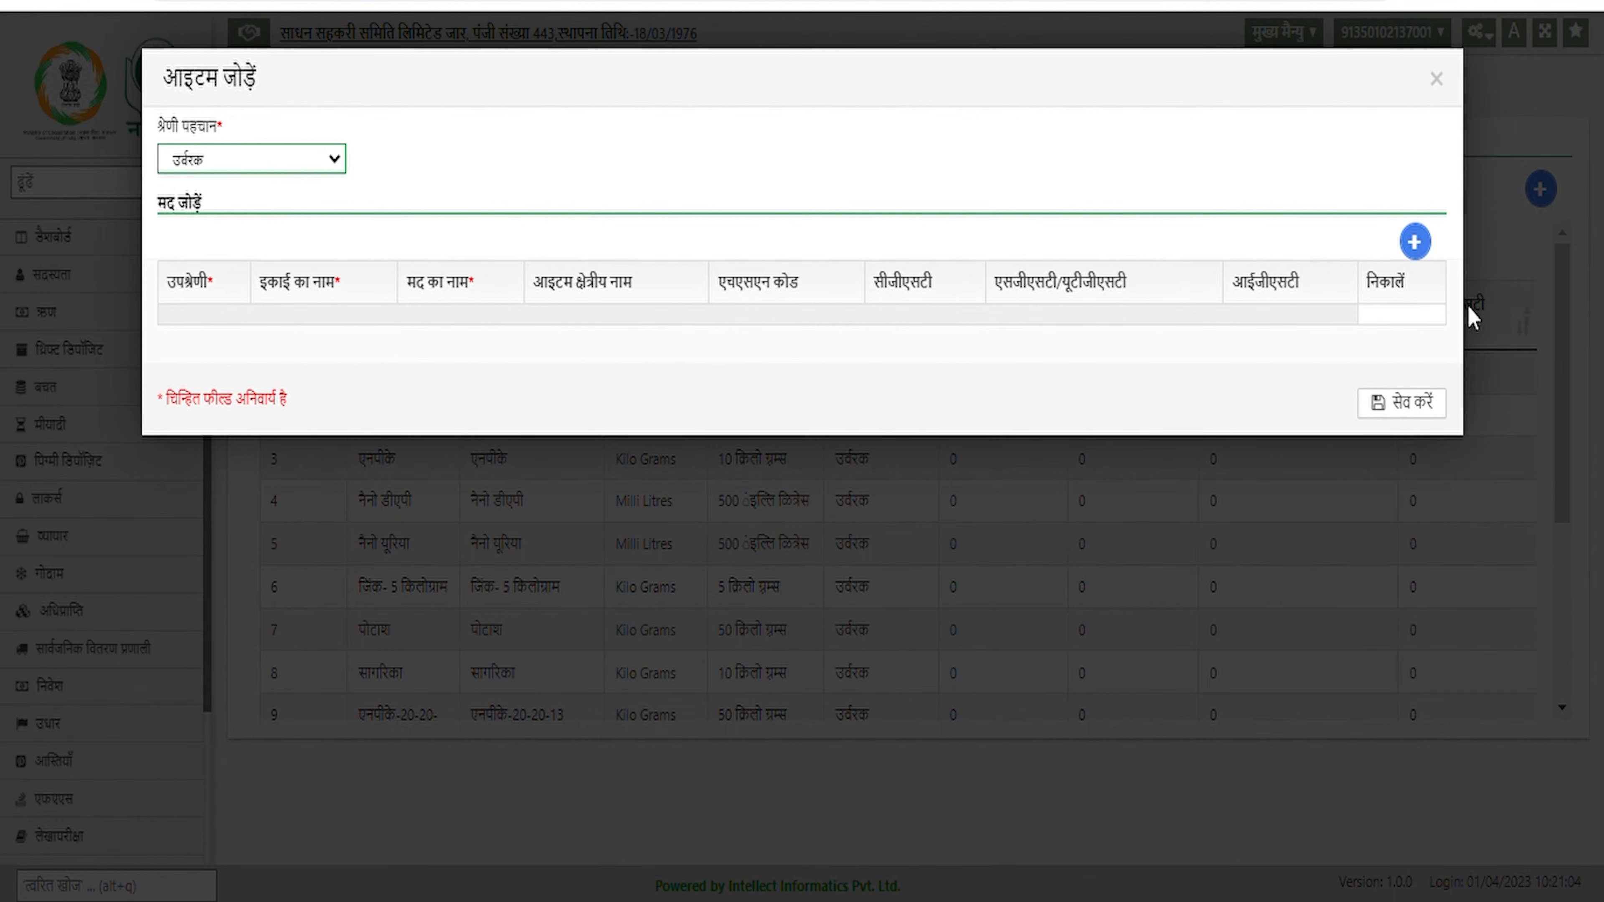
{"action": "left_click", "coordinate": [1423, 250]}
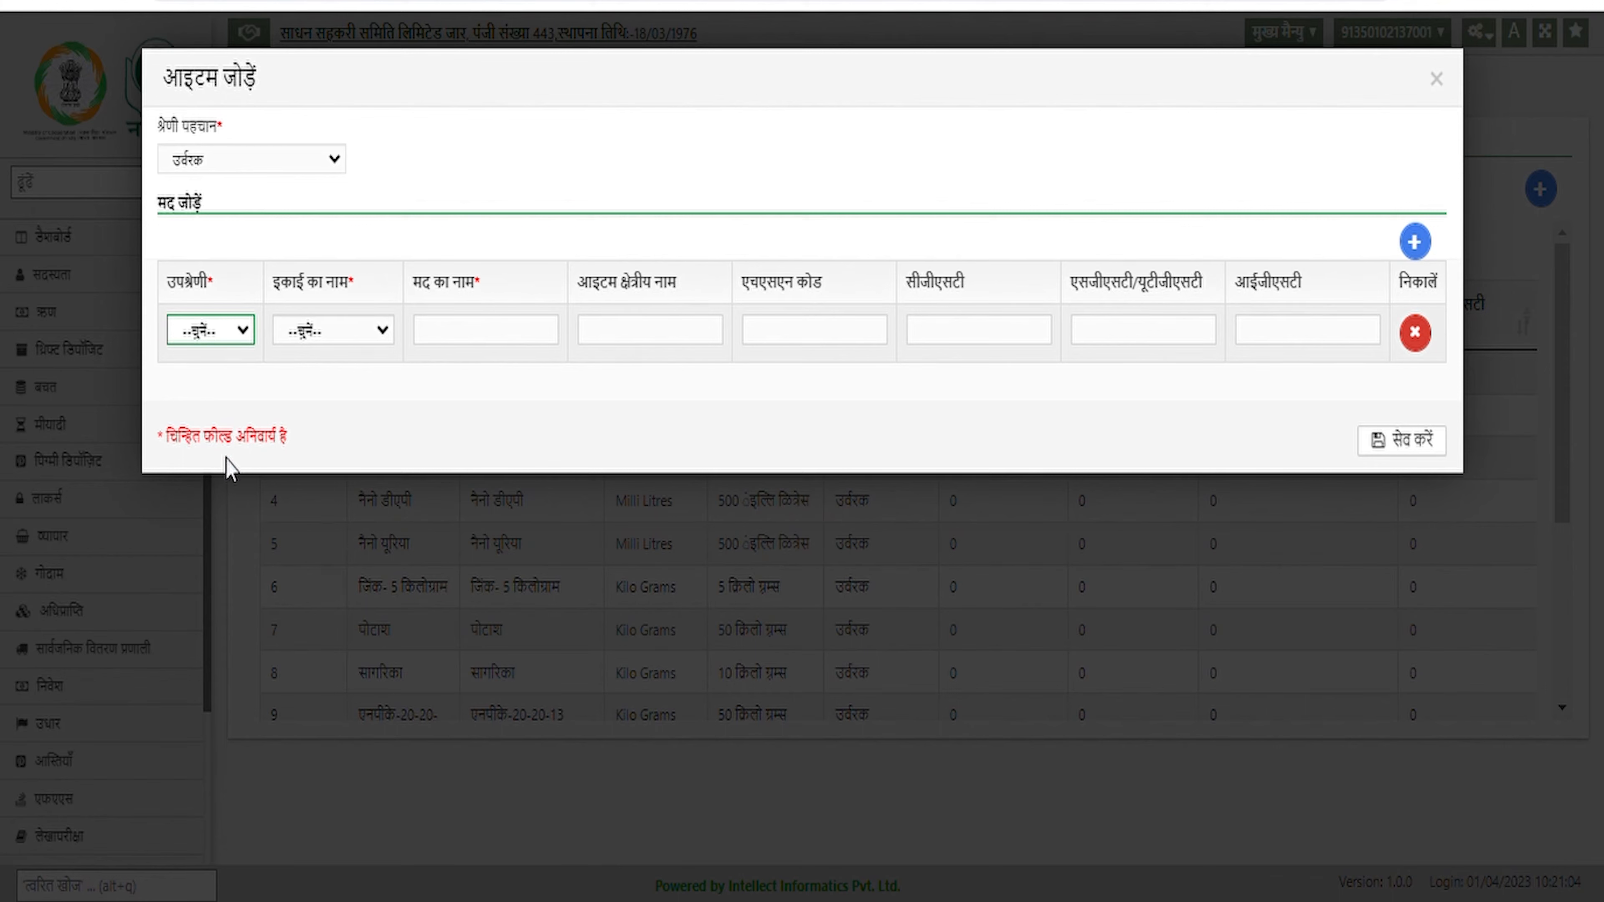
{"action": "left_click", "coordinate": [235, 384]}
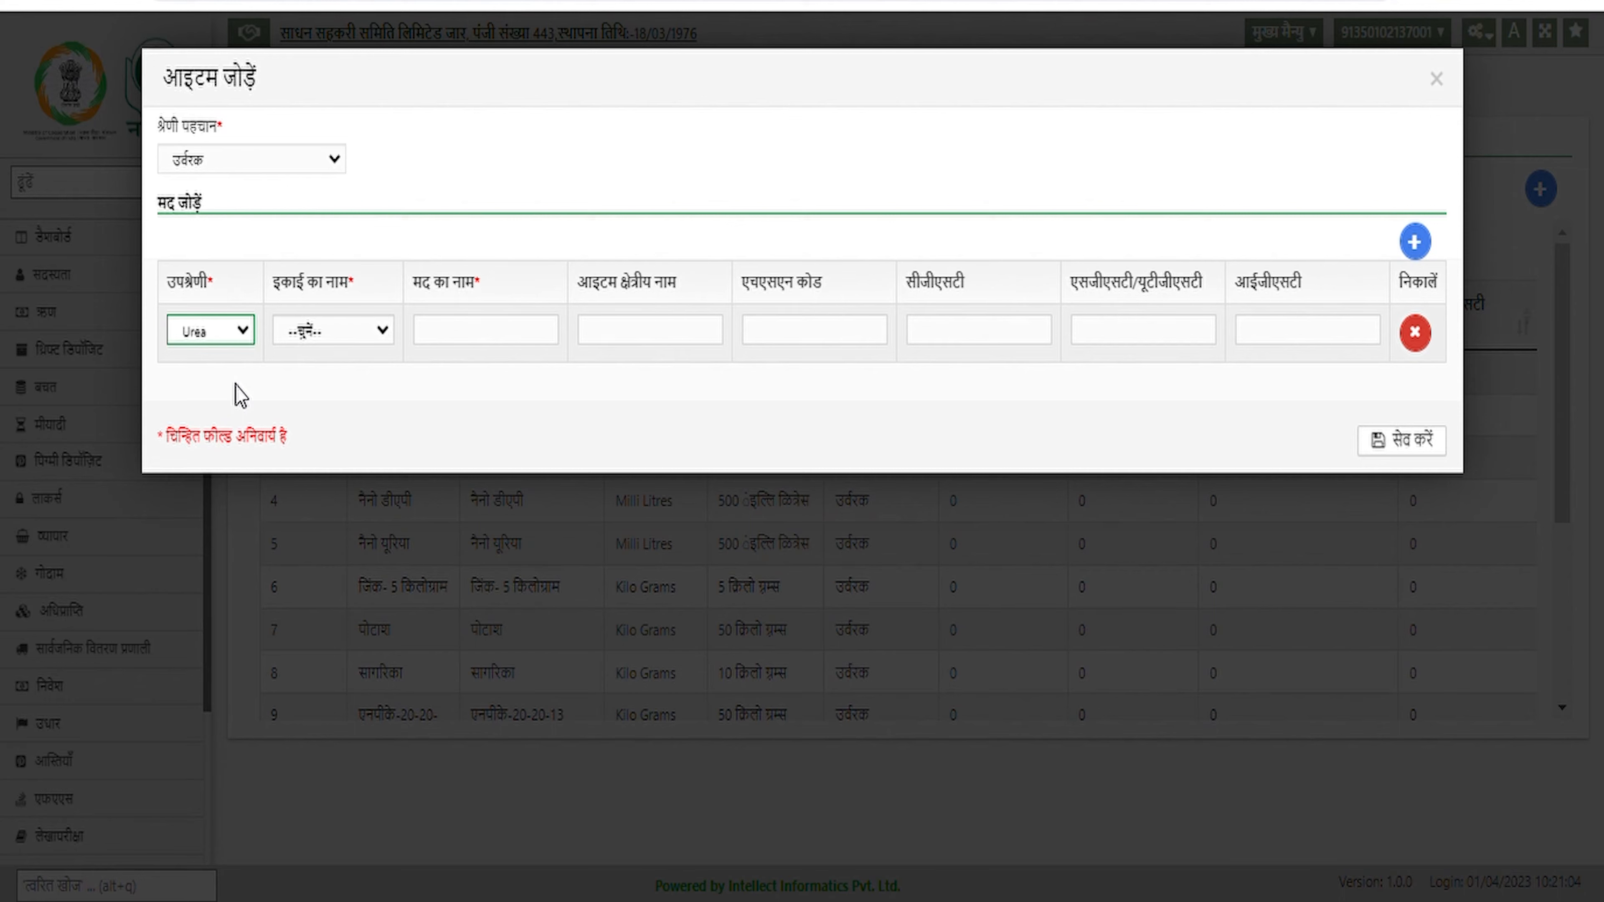
{"action": "left_click", "coordinate": [362, 341]}
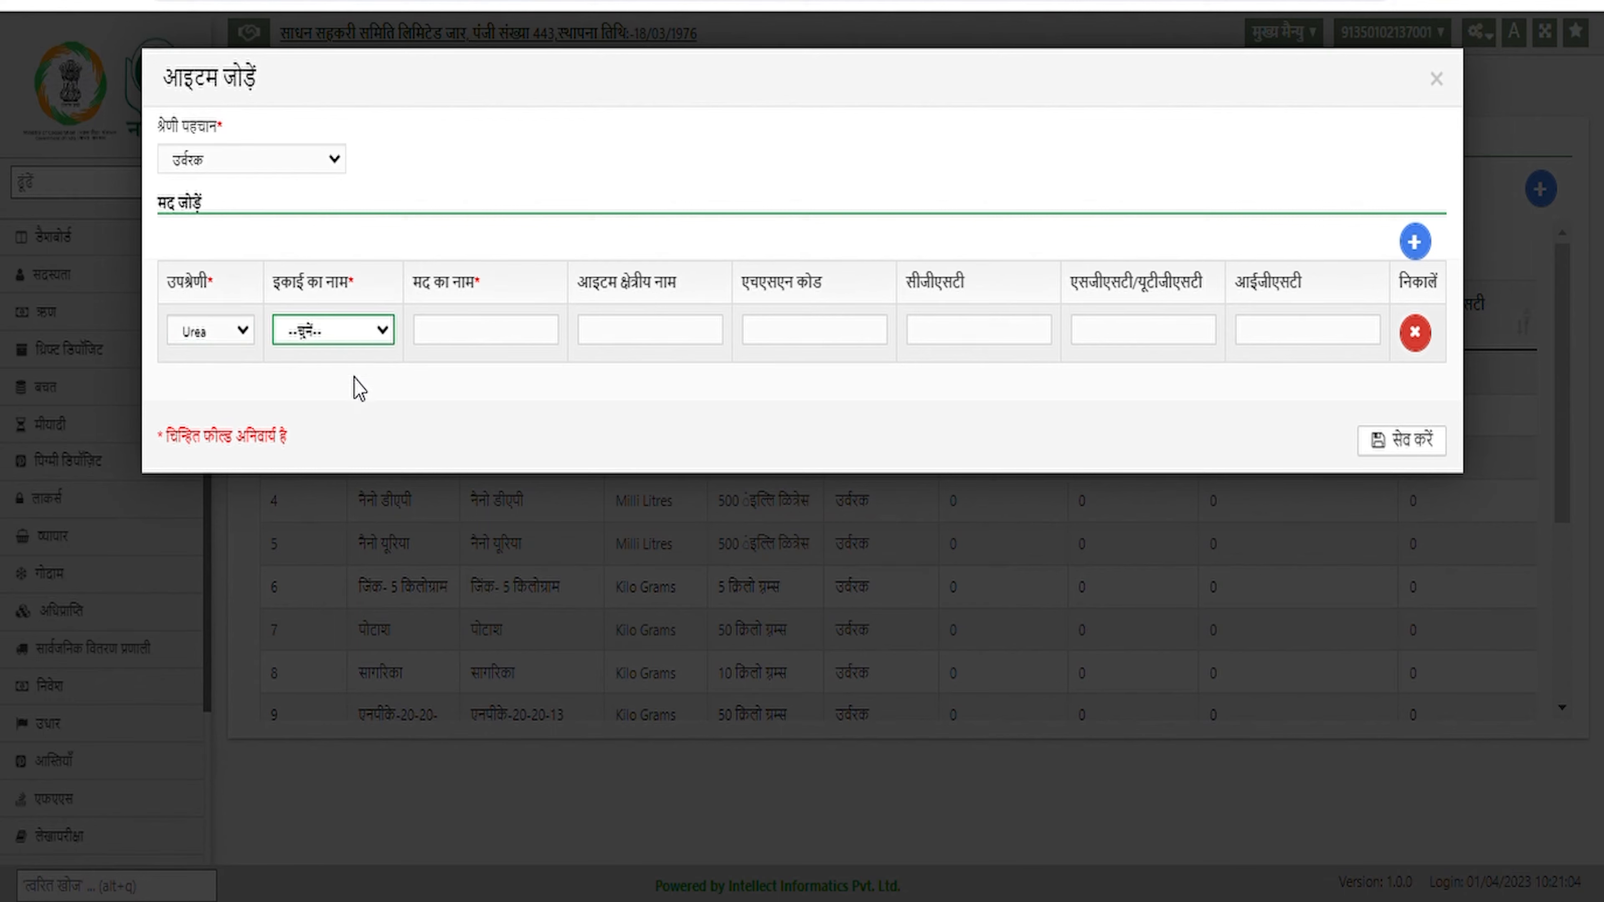
{"action": "left_click", "coordinate": [339, 545]}
Name the item Goods, enter HSN code 7894 and 0 GST rates, and save it
{"action": "left_click", "coordinate": [484, 335]}
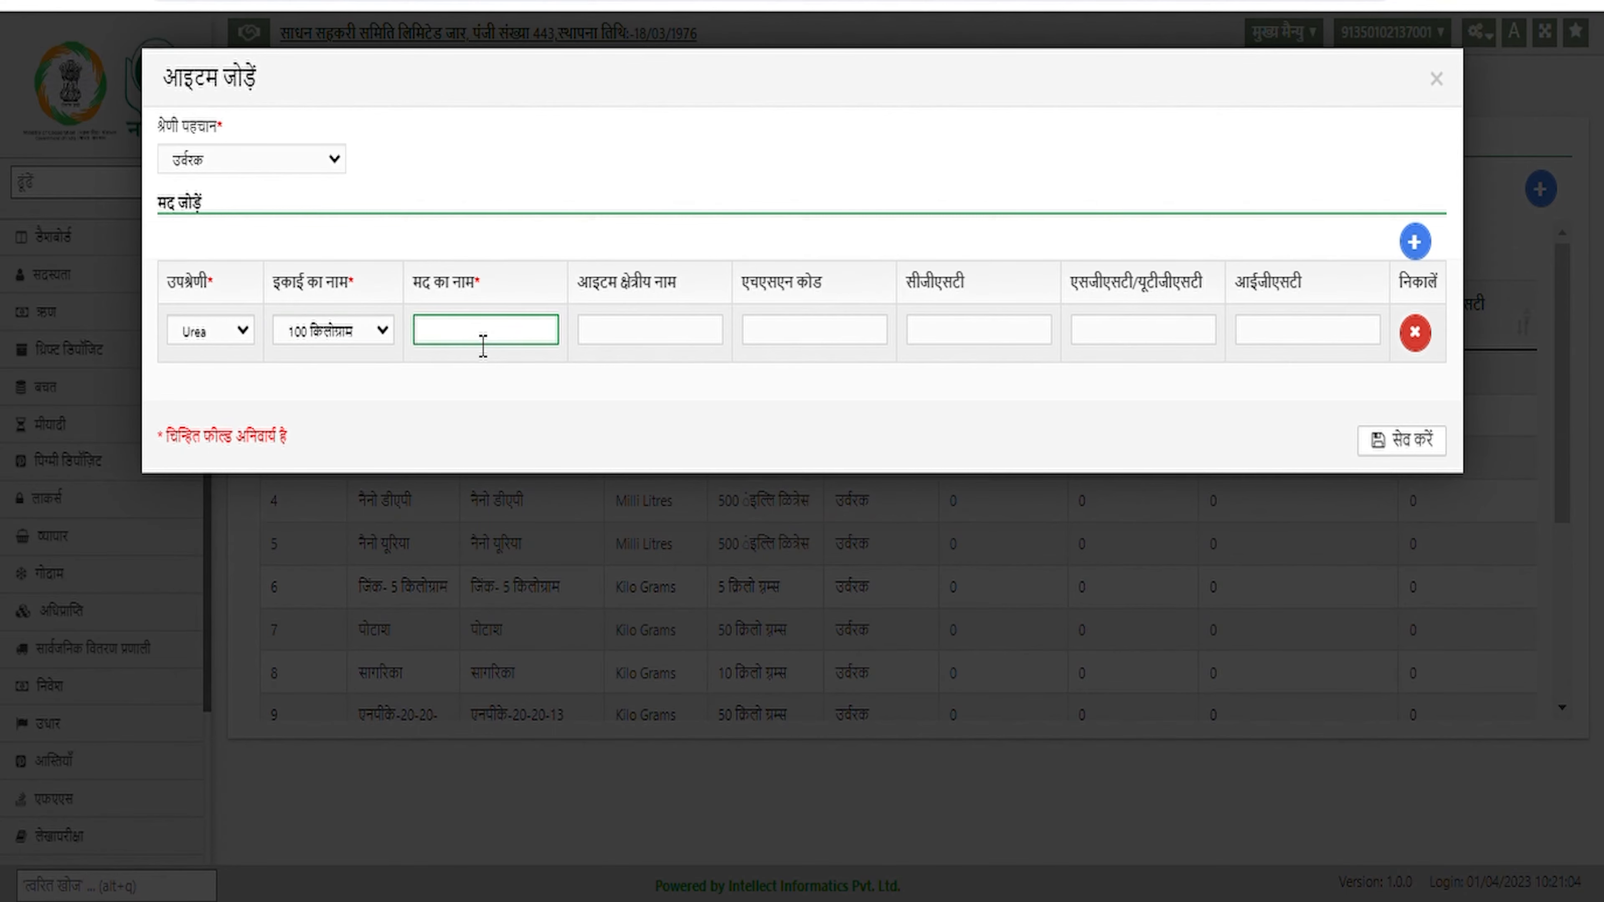
{"action": "type", "text": "ड"}
{"action": "key", "text": "BackSpace"}
{"action": "type", "text": "Goods"}
{"action": "left_click", "coordinate": [671, 341]}
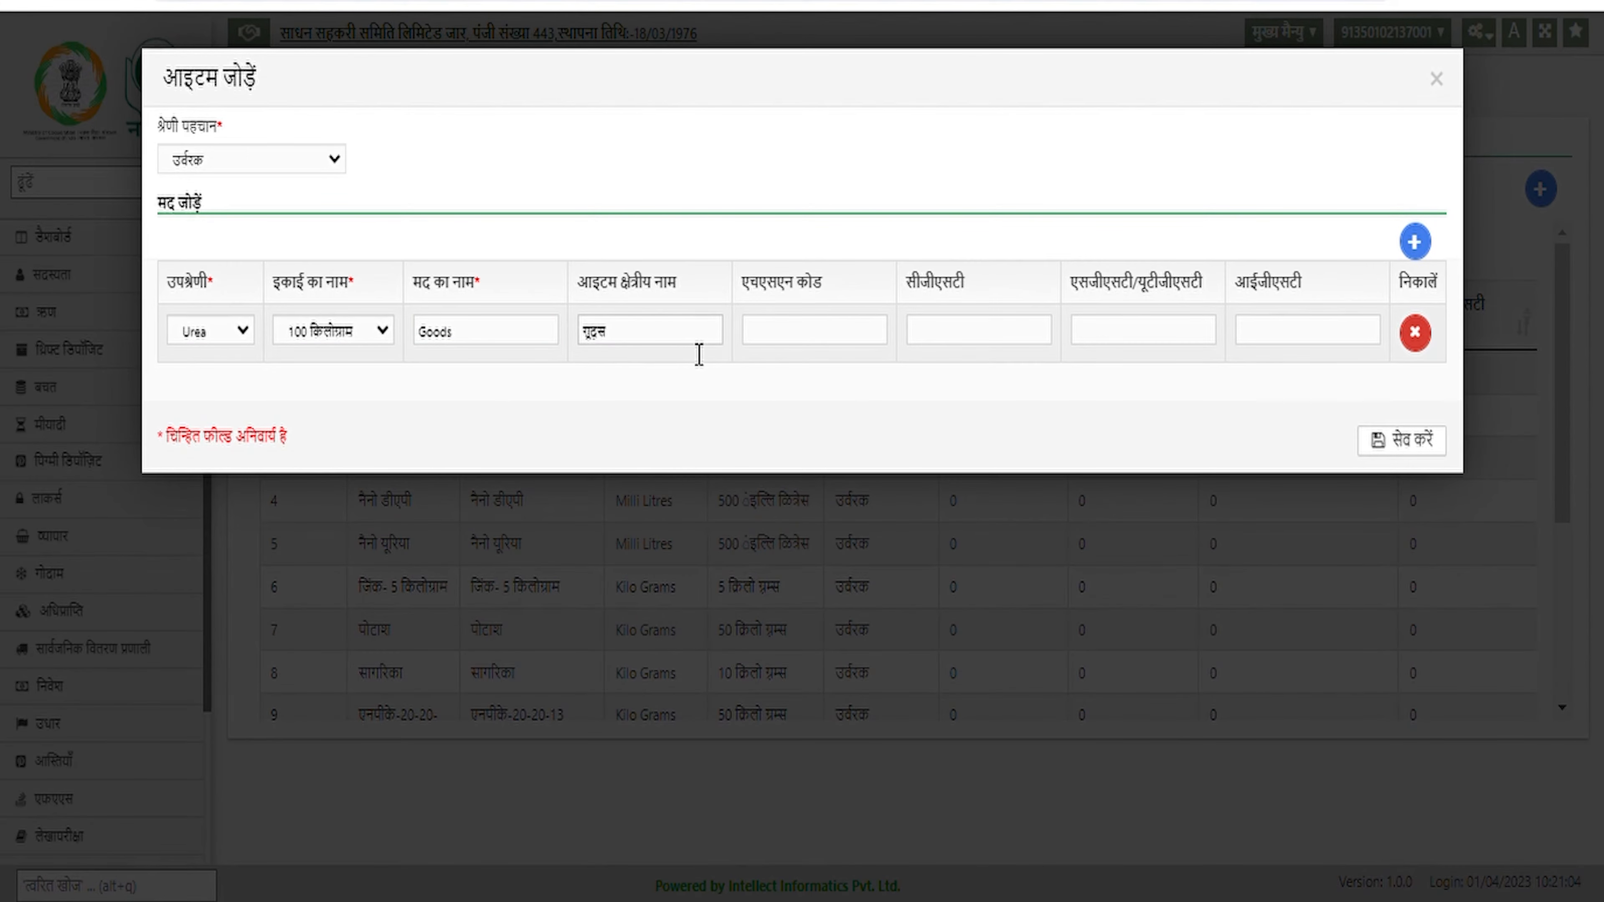
{"action": "left_click", "coordinate": [877, 344]}
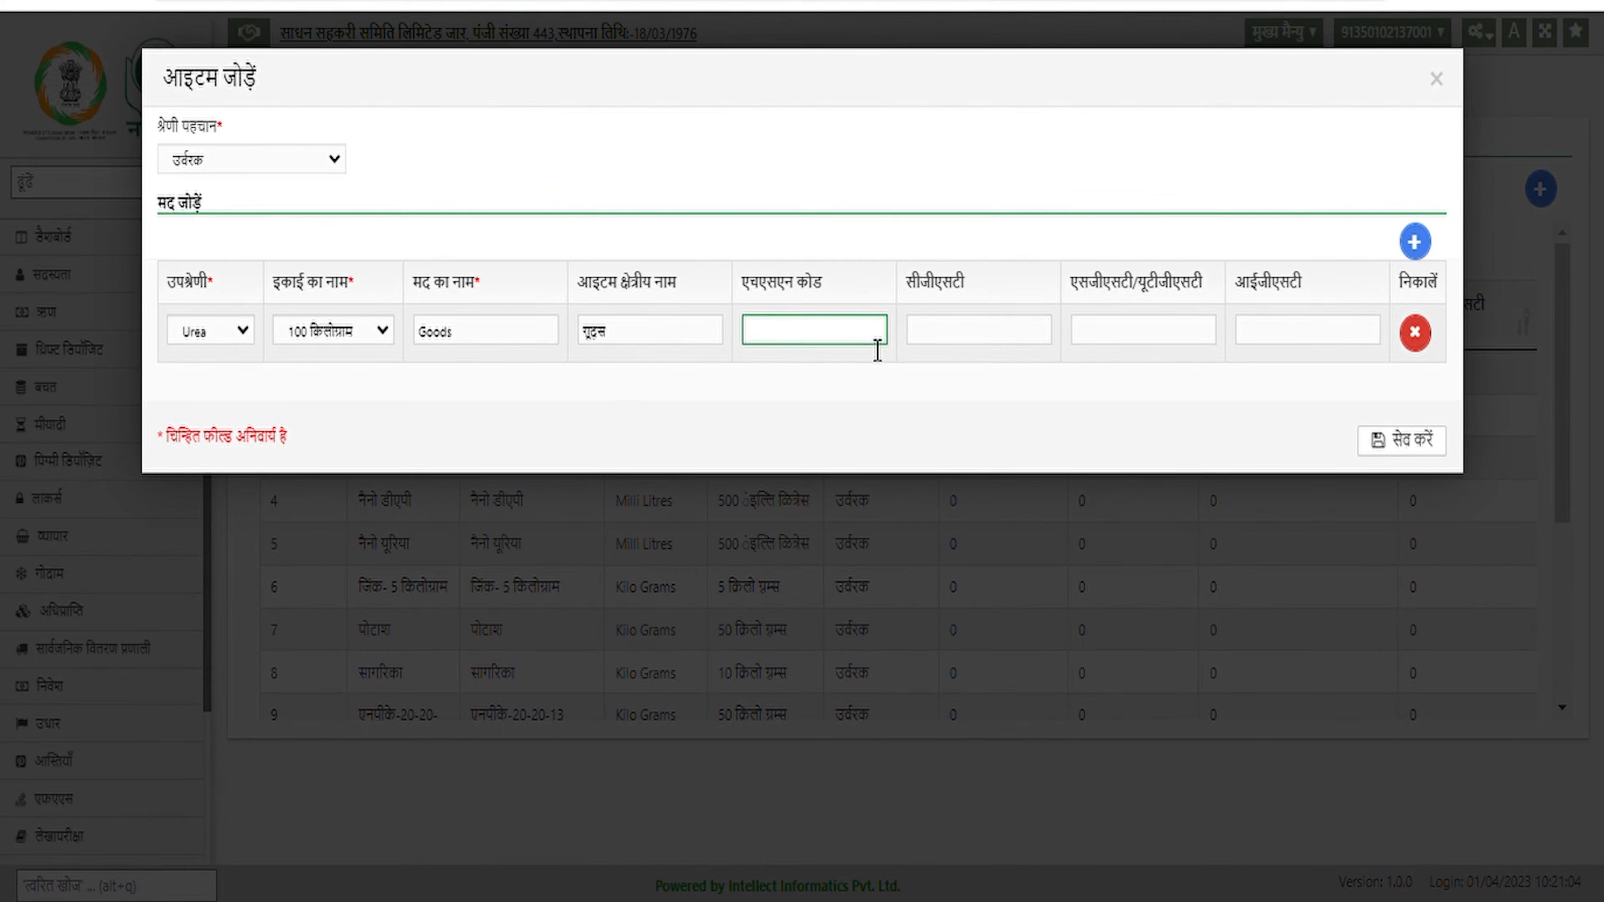
{"action": "type", "text": "7894"}
{"action": "type", "text": "0"}
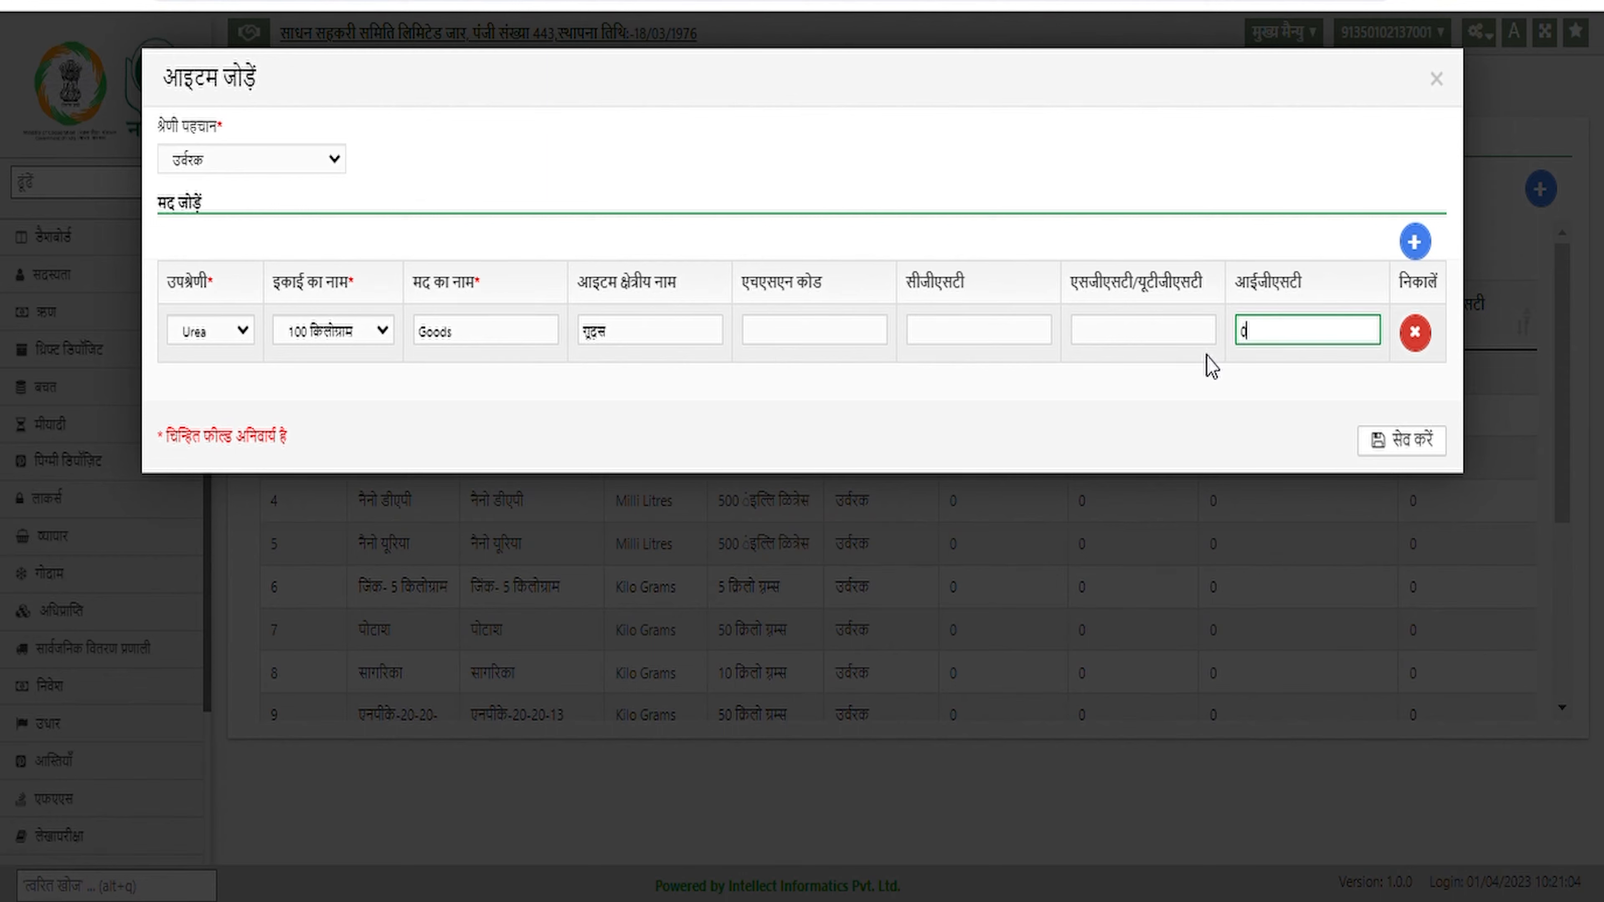
{"action": "left_click", "coordinate": [1129, 344]}
{"action": "type", "text": "0"}
{"action": "left_click", "coordinate": [1022, 345]}
{"action": "type", "text": "0"}
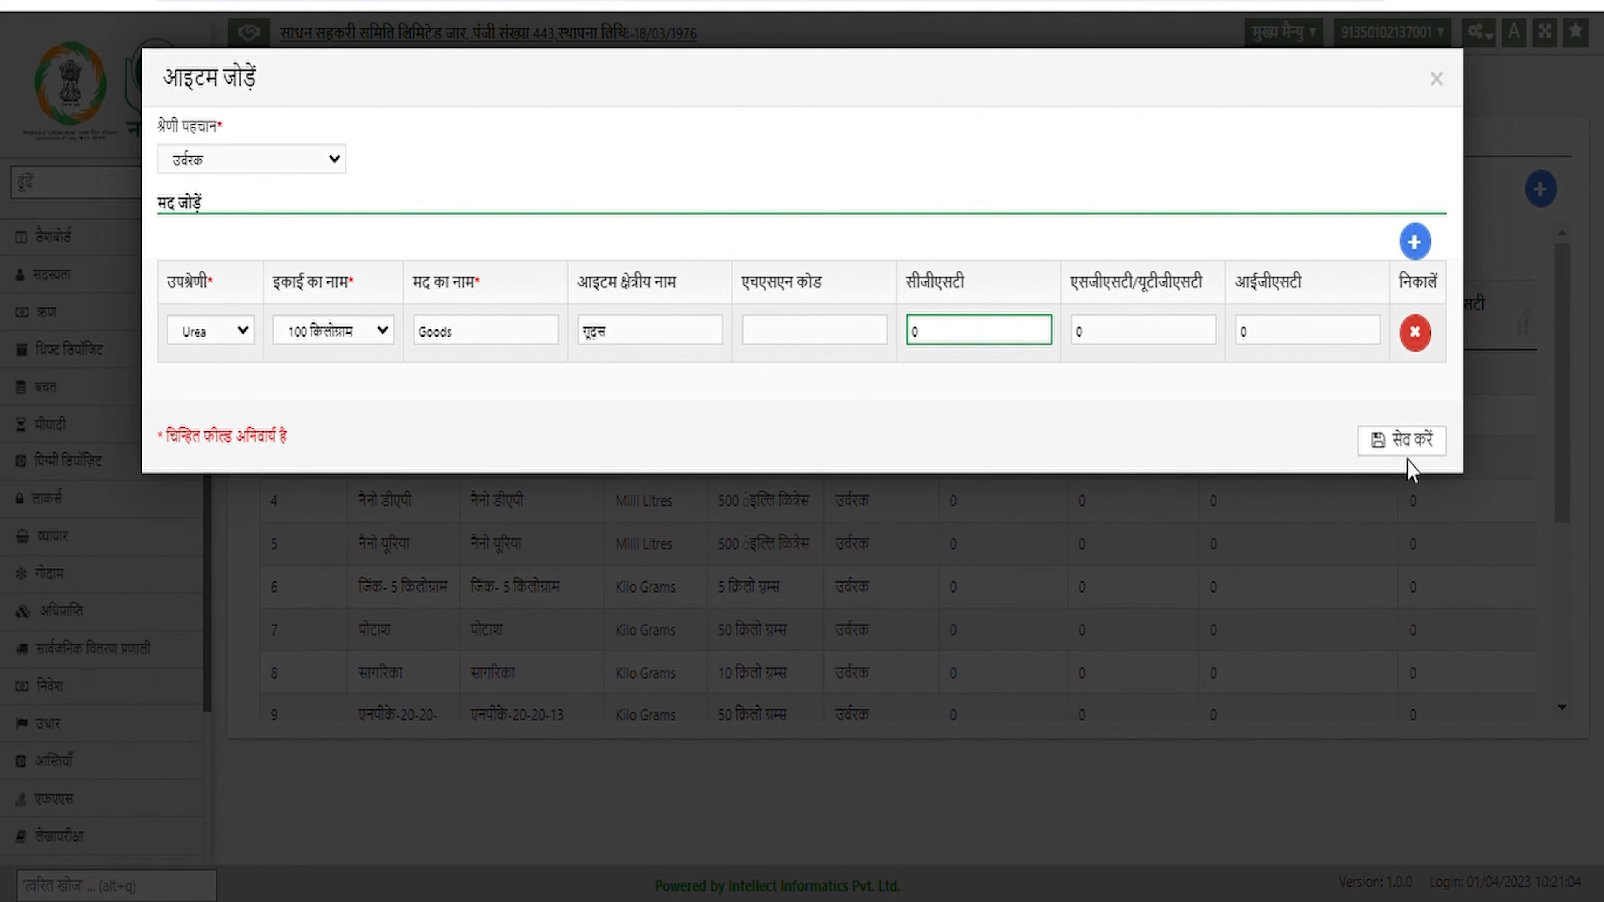
{"action": "left_click", "coordinate": [1415, 446]}
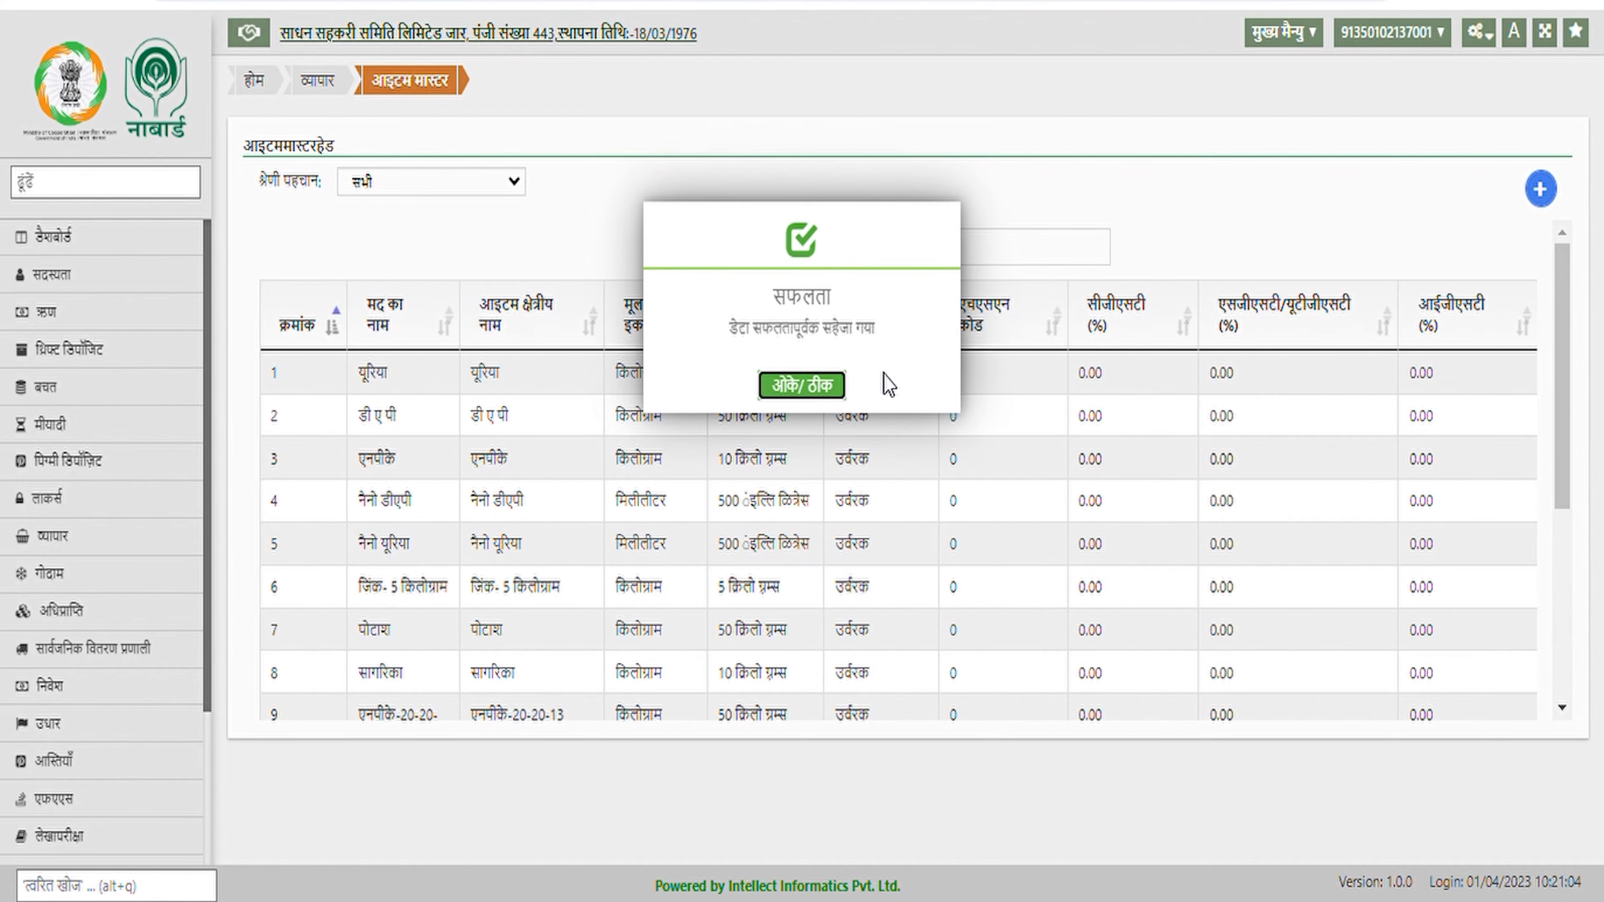
Dismiss the confirmation and open the आइटम असाइन करें page from the व्यापार menu
{"action": "left_click", "coordinate": [834, 387]}
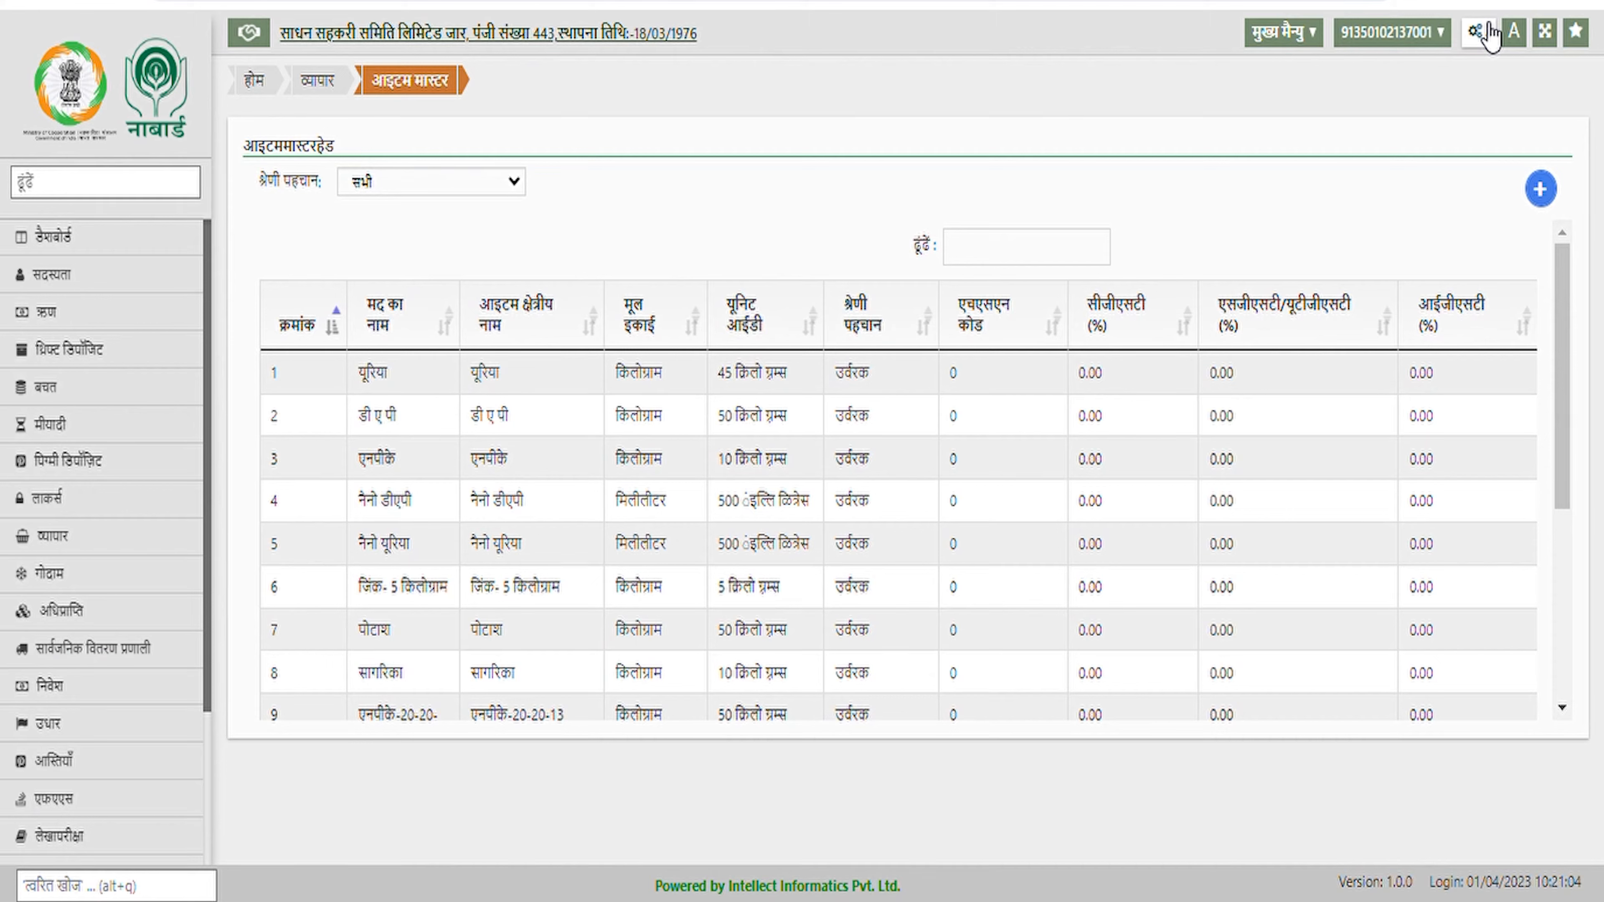
{"action": "left_click", "coordinate": [1491, 37]}
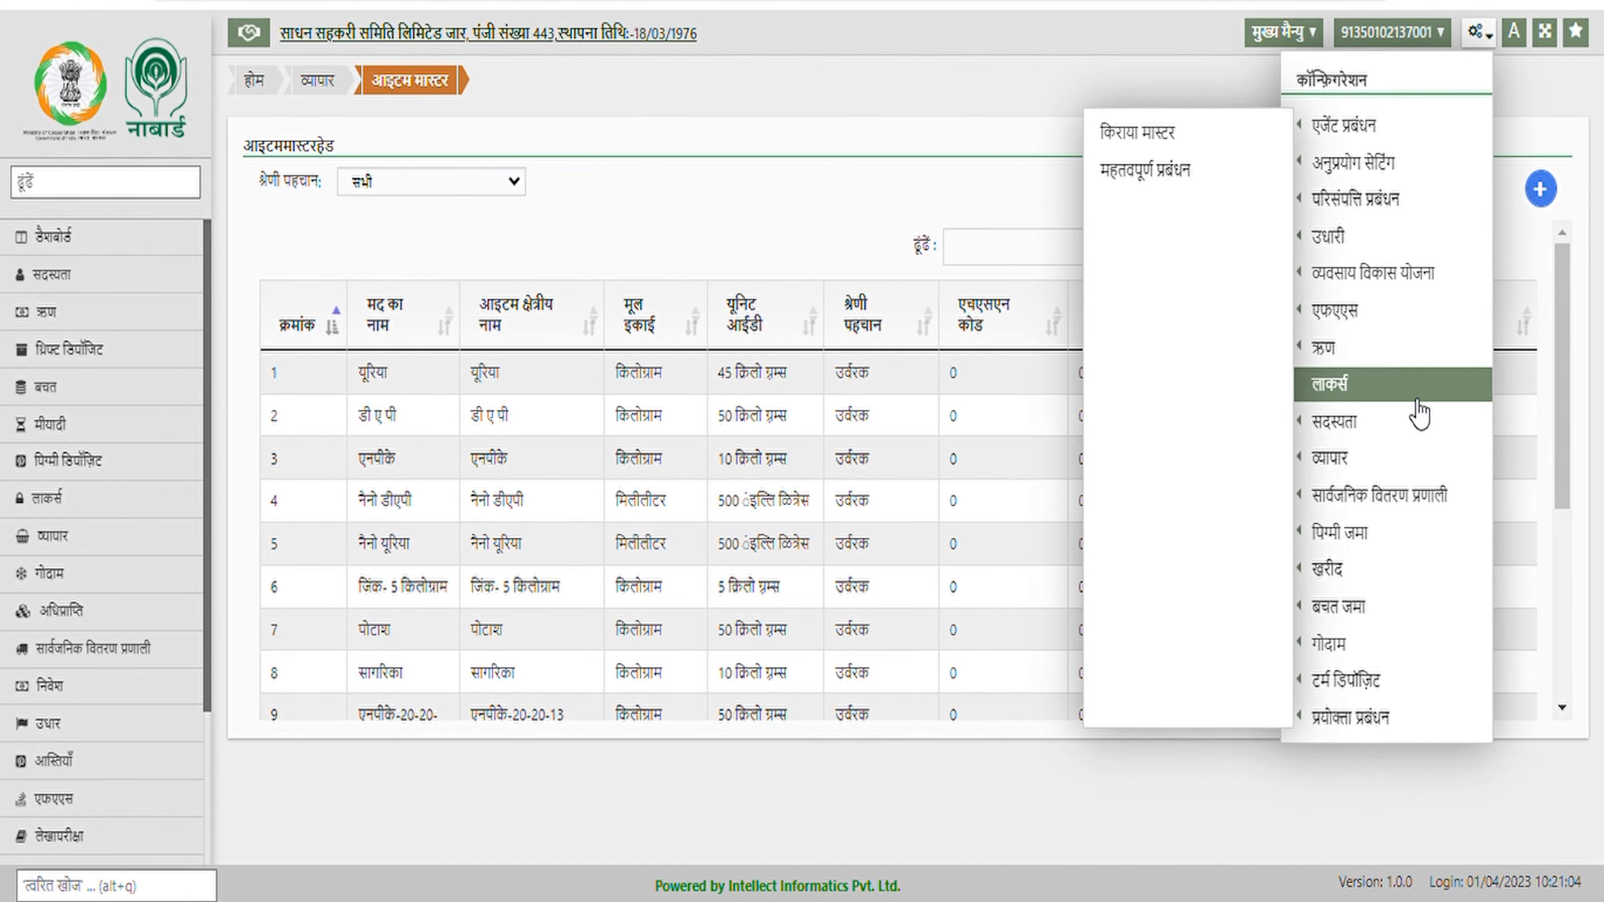
{"action": "mouse_move", "coordinate": [1340, 481]}
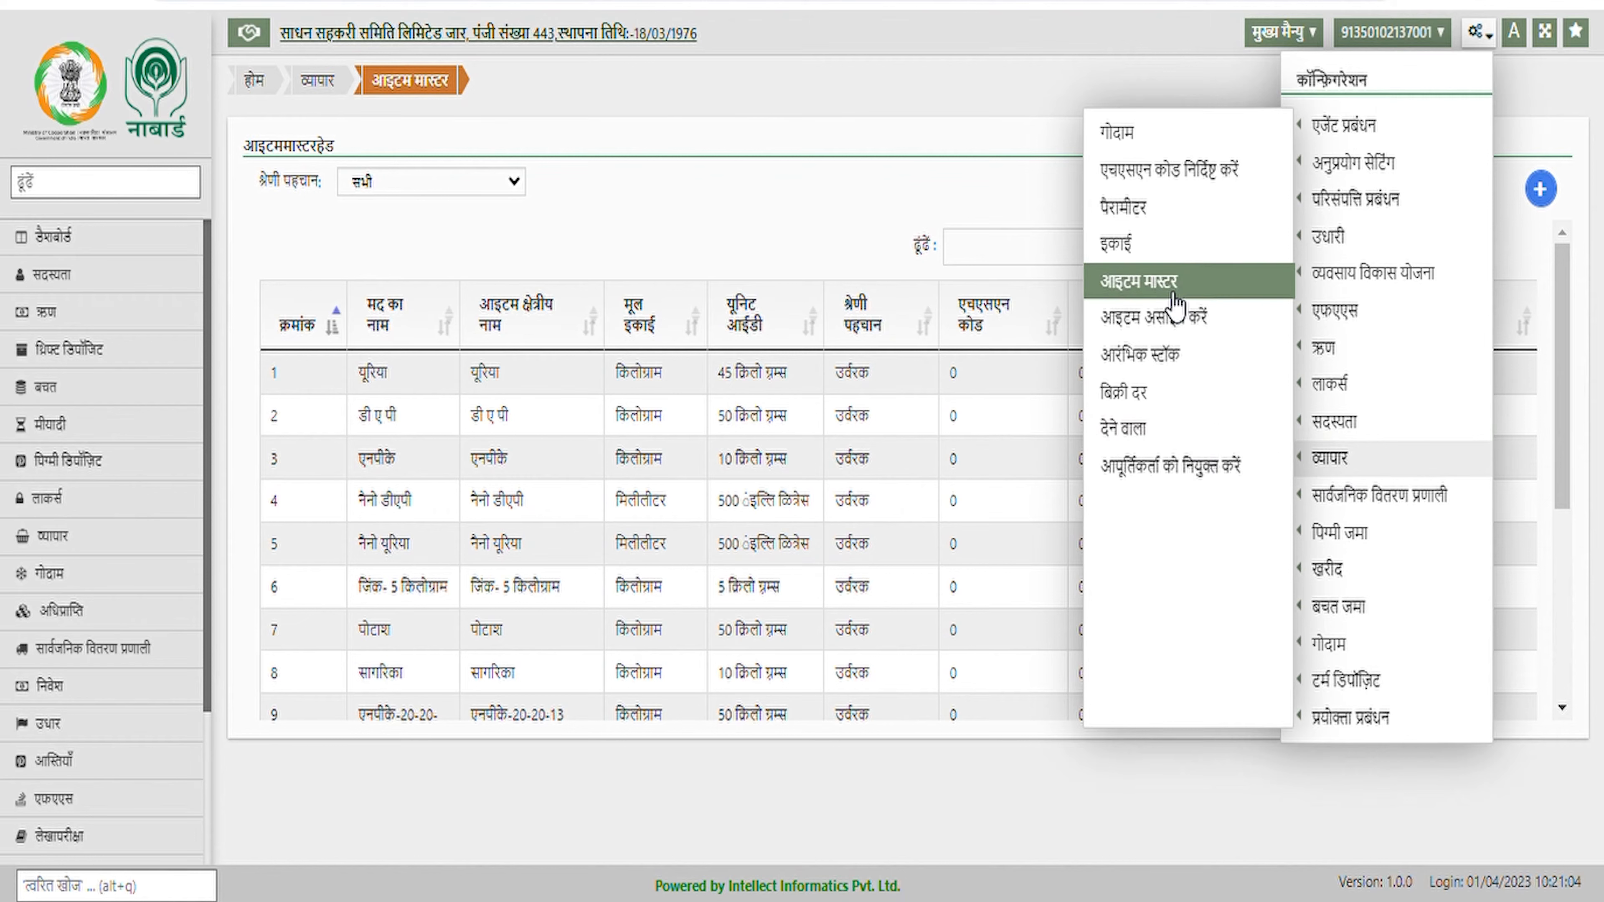
{"action": "left_click", "coordinate": [1225, 320]}
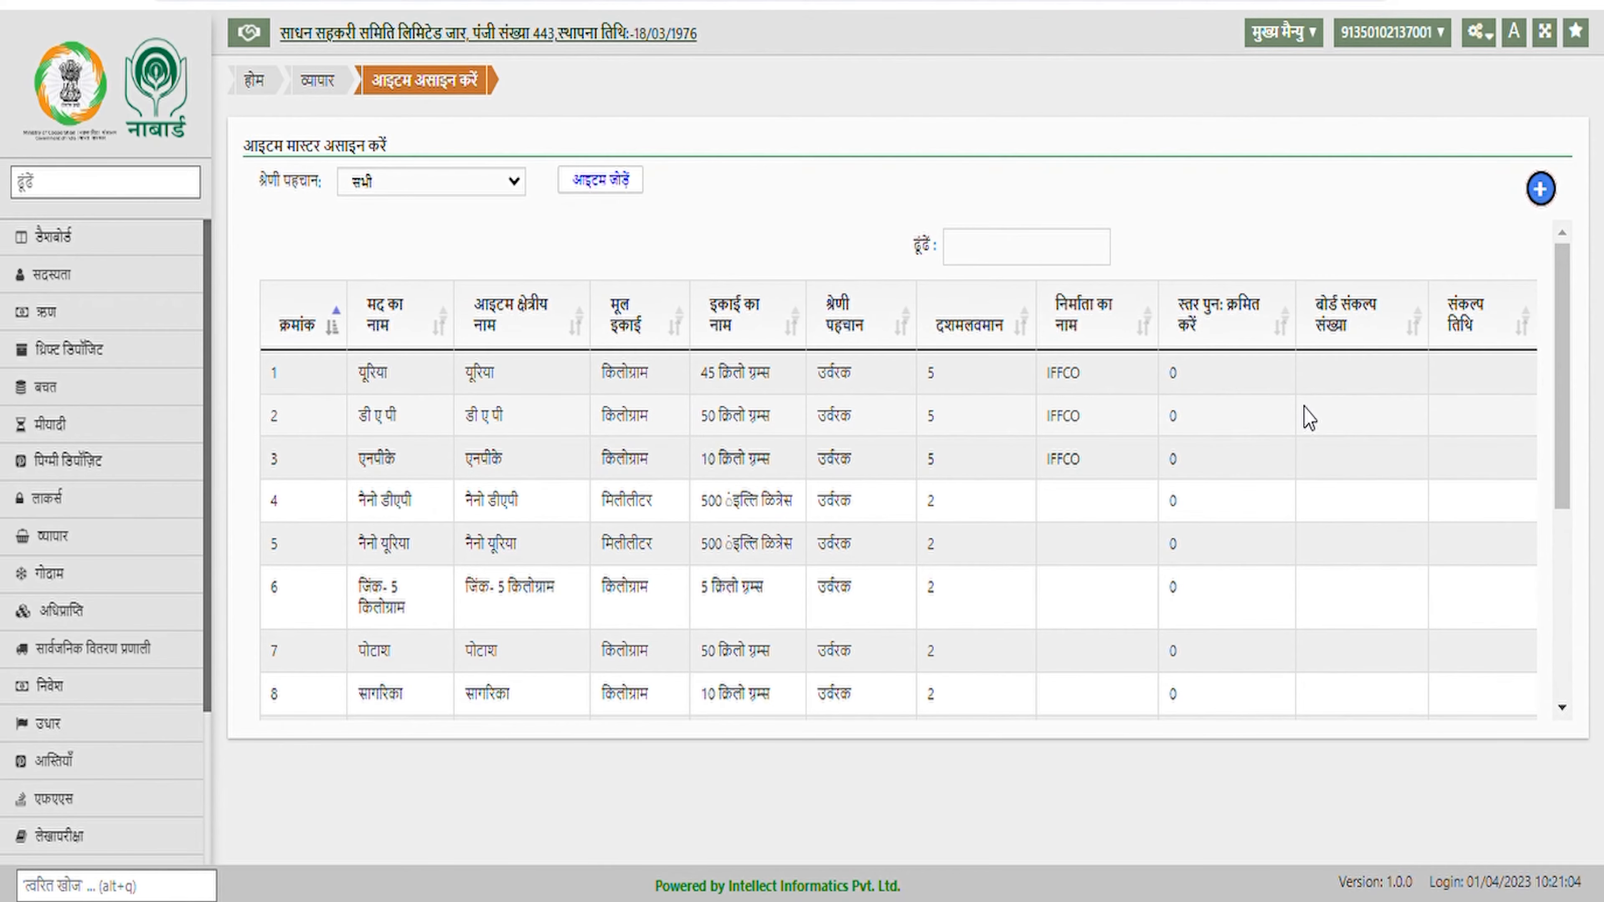
Tick the गूद item for a new assignment and set its decimal places to 5
{"action": "left_click", "coordinate": [1541, 189]}
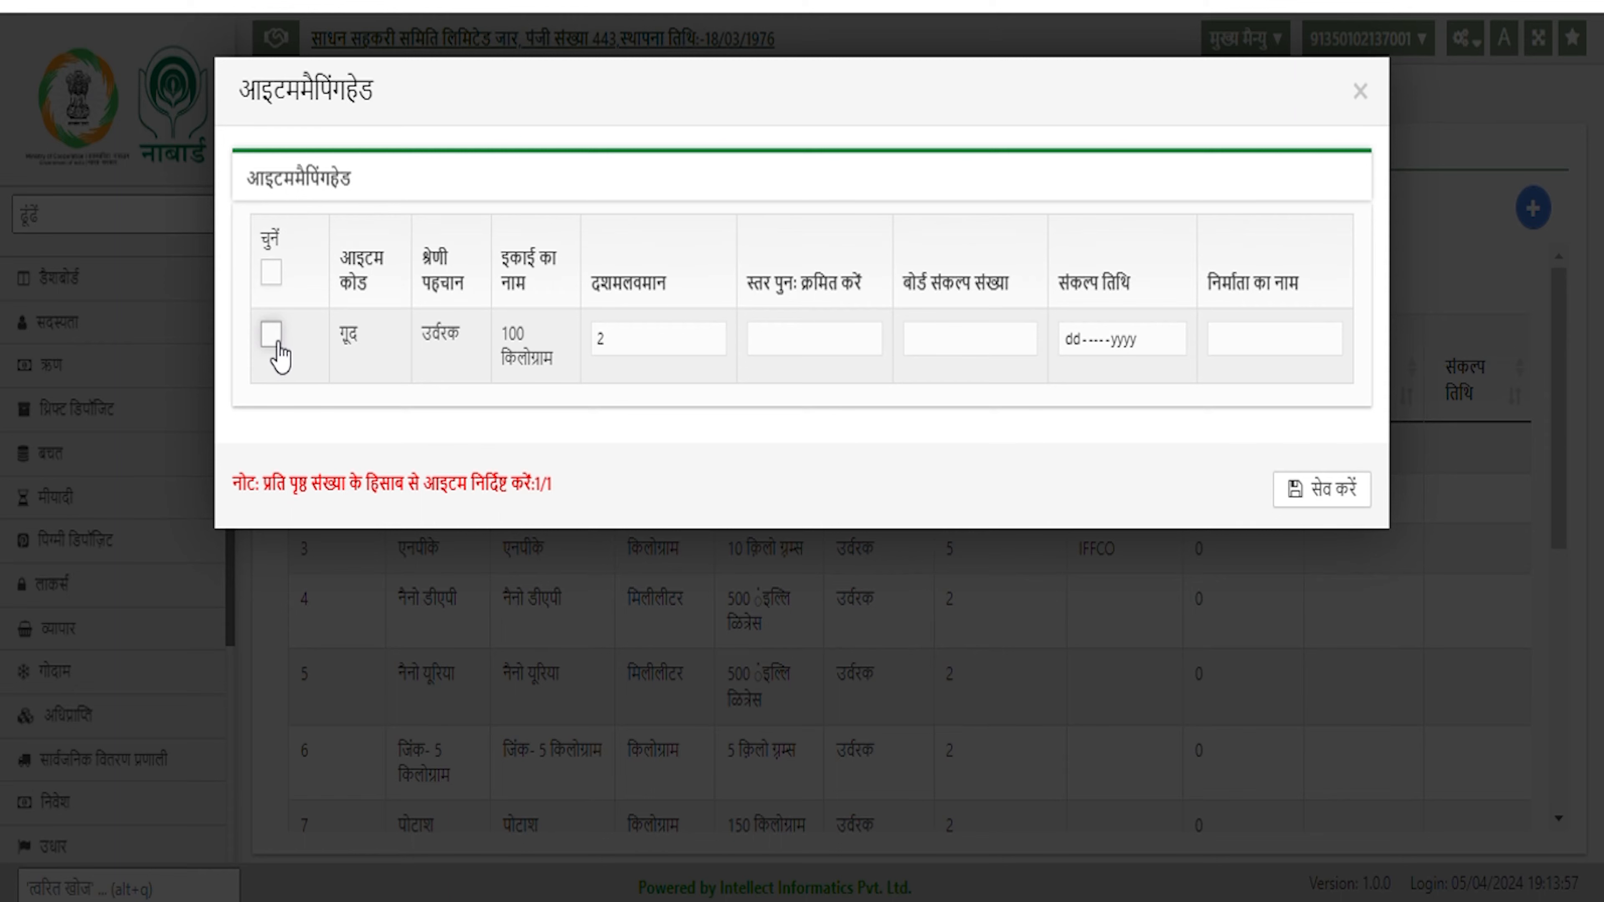
{"action": "left_click", "coordinate": [278, 341]}
{"action": "double_click", "coordinate": [606, 351]}
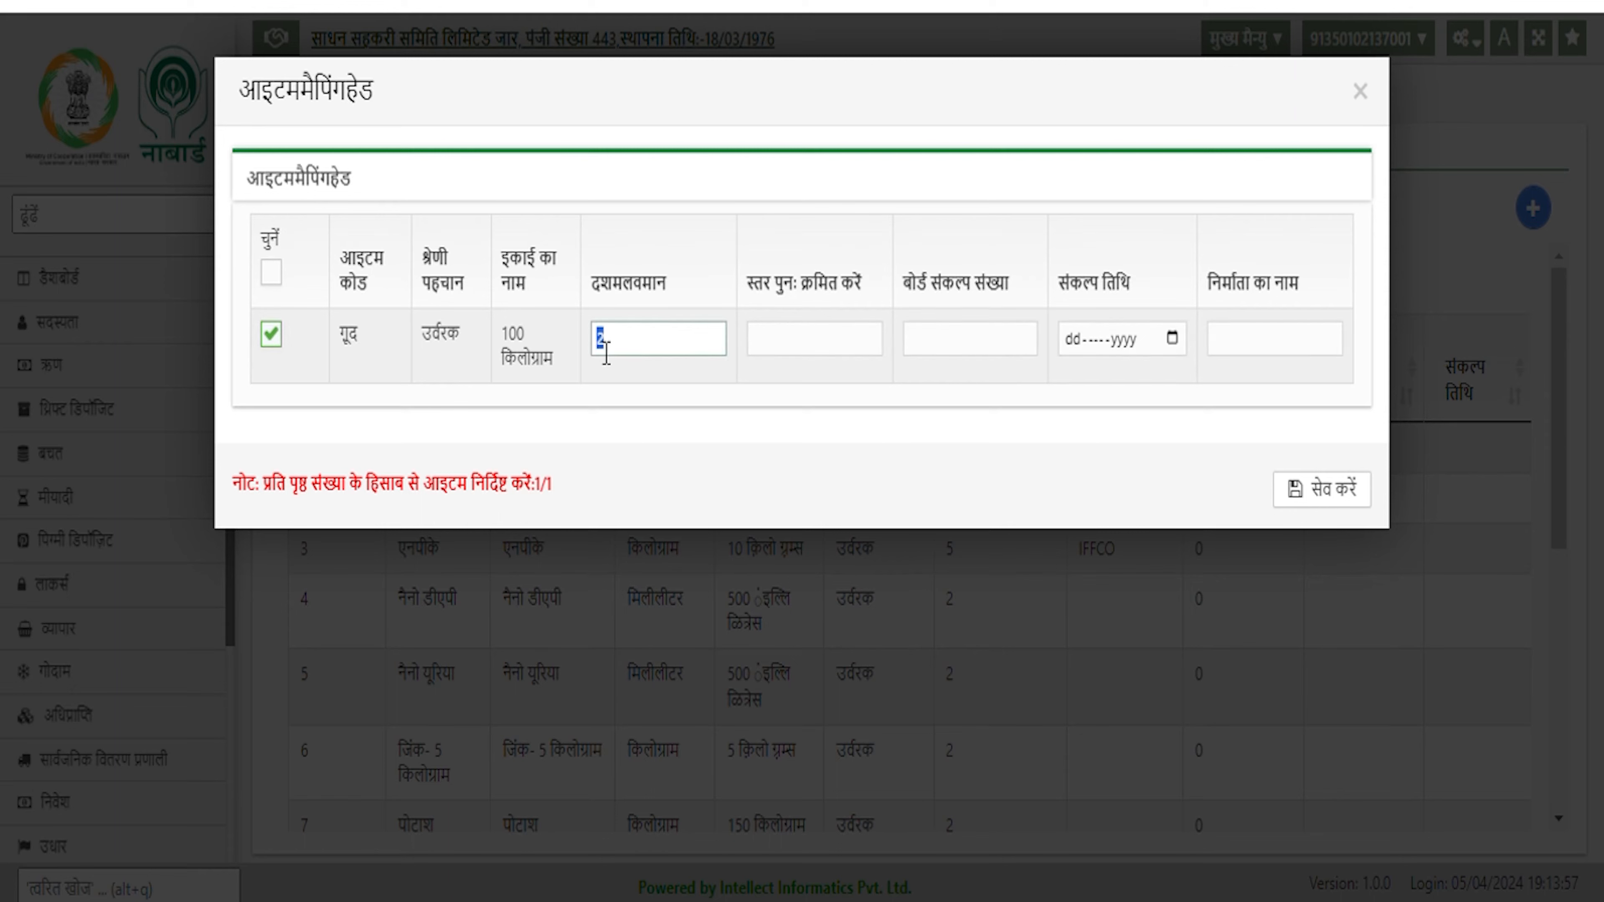
{"action": "left_click", "coordinate": [605, 353]}
{"action": "double_click", "coordinate": [604, 353]}
{"action": "type", "text": "5"}
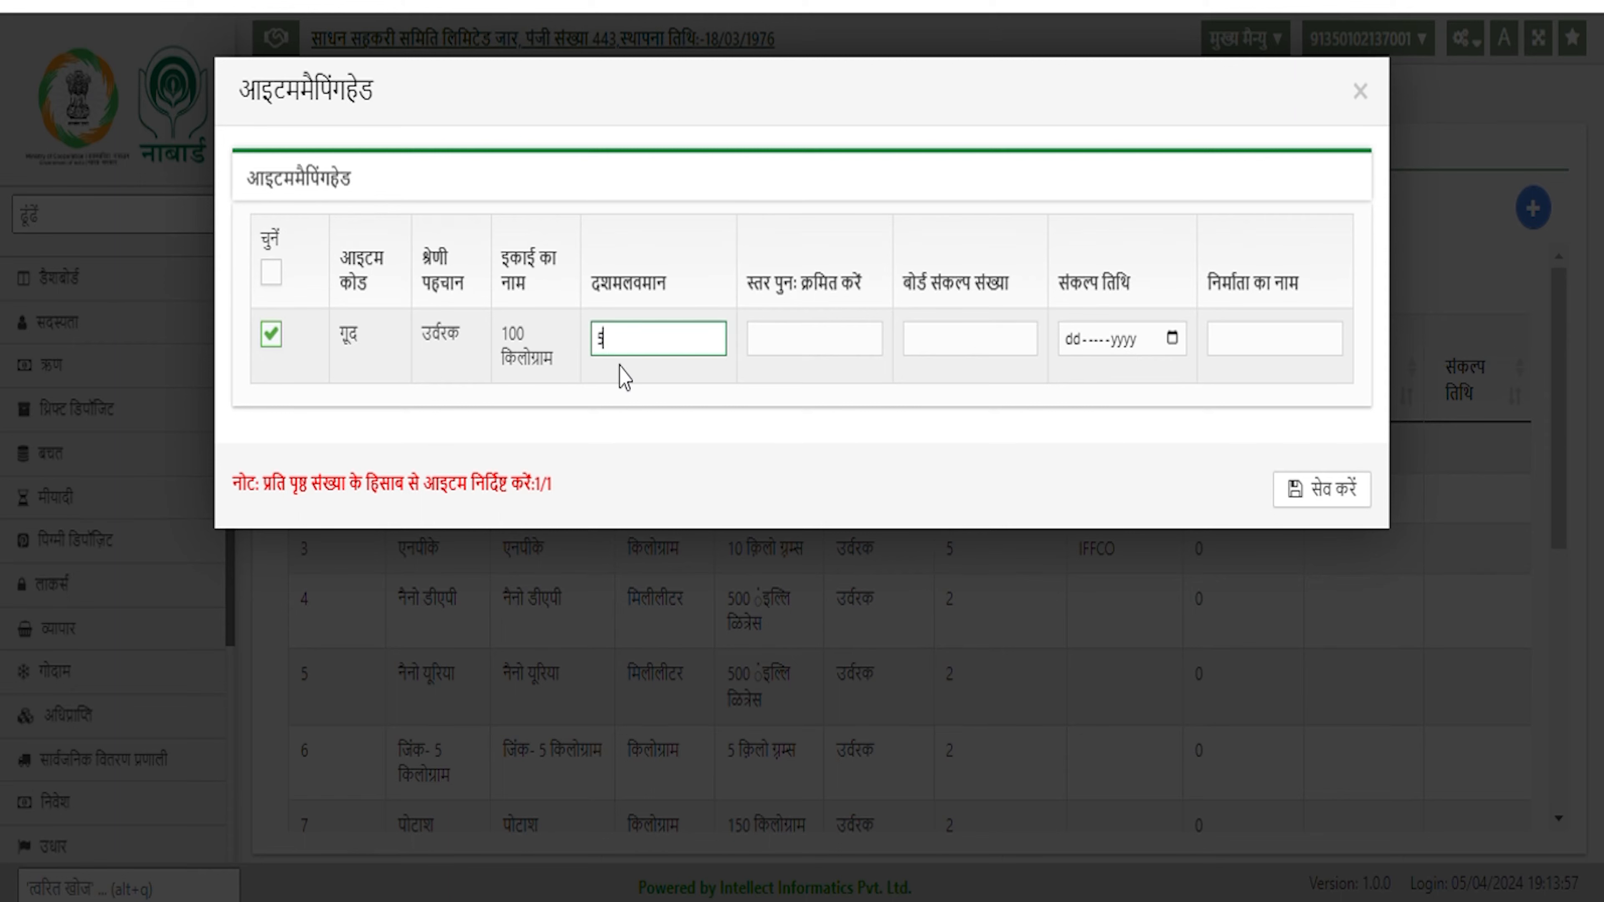
{"action": "left_click", "coordinate": [783, 425]}
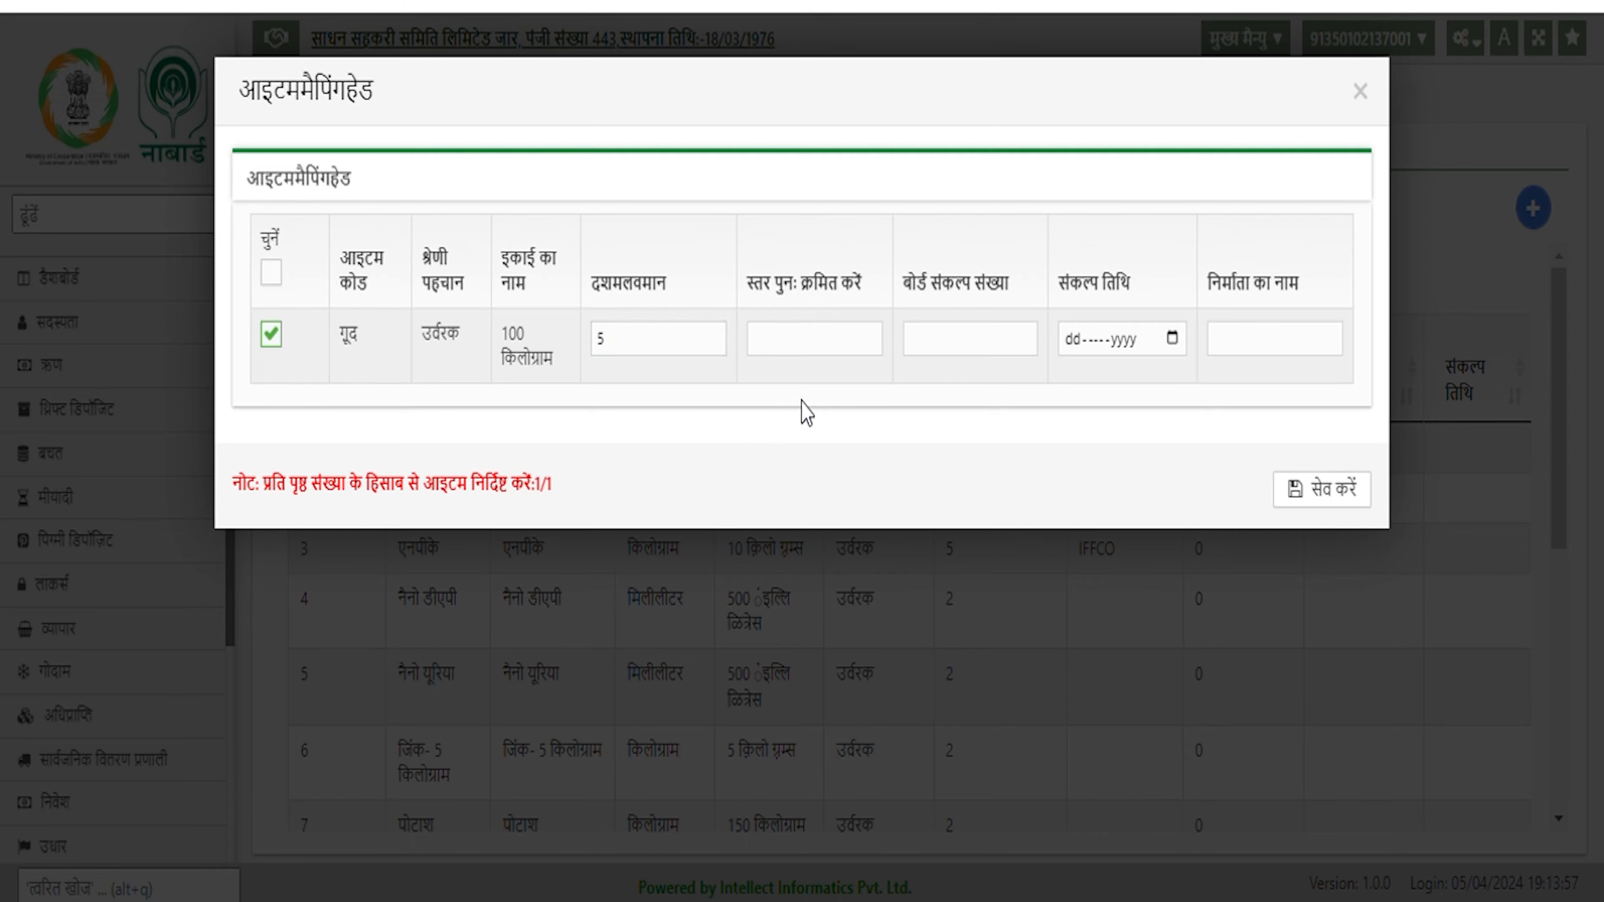
Enter board resolution number 4242 and date 01-Apr-2024, then save the mapping
{"action": "left_click", "coordinate": [936, 349]}
{"action": "type", "text": "4242"}
{"action": "left_click", "coordinate": [1066, 342]}
{"action": "type", "text": "014"}
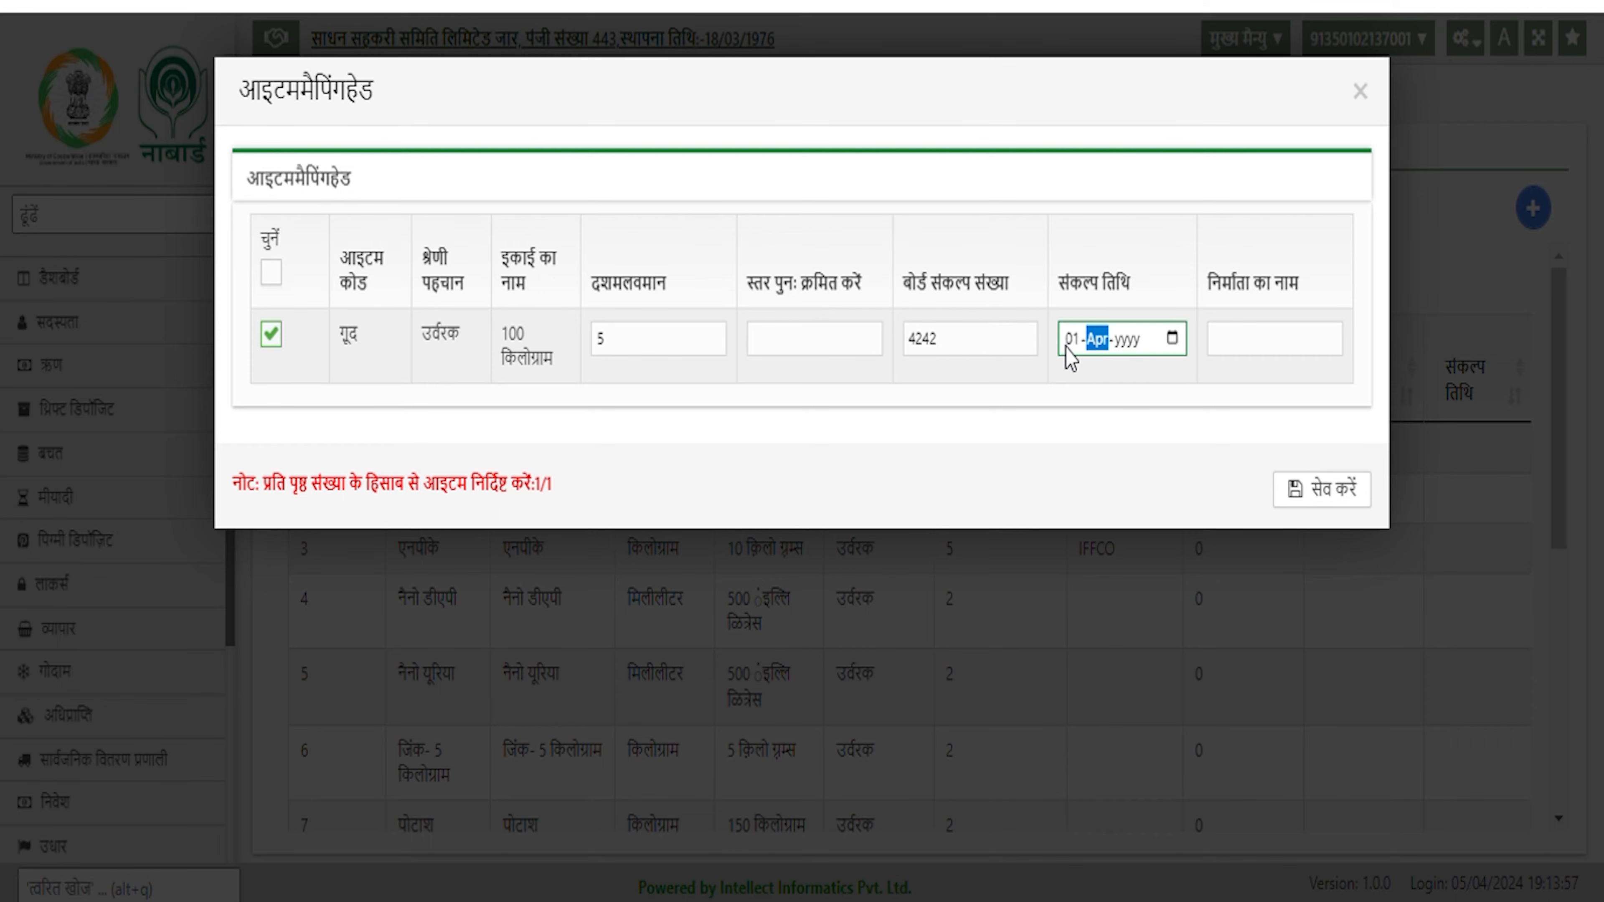
{"action": "type", "text": "2024"}
{"action": "left_click", "coordinate": [1277, 354]}
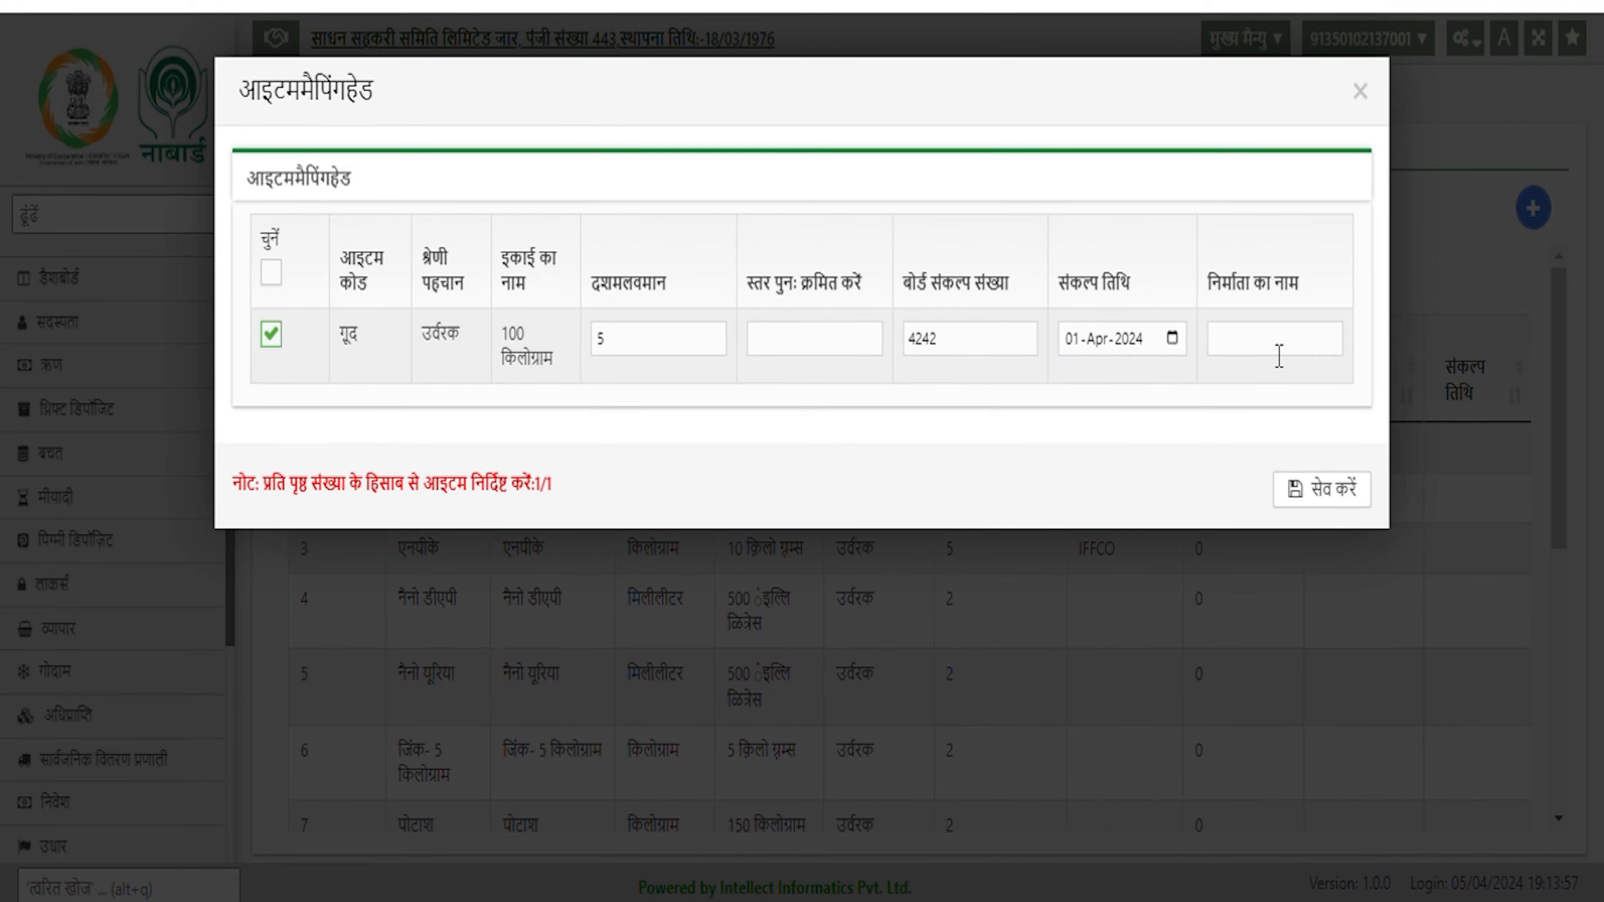
{"action": "left_click", "coordinate": [1328, 496]}
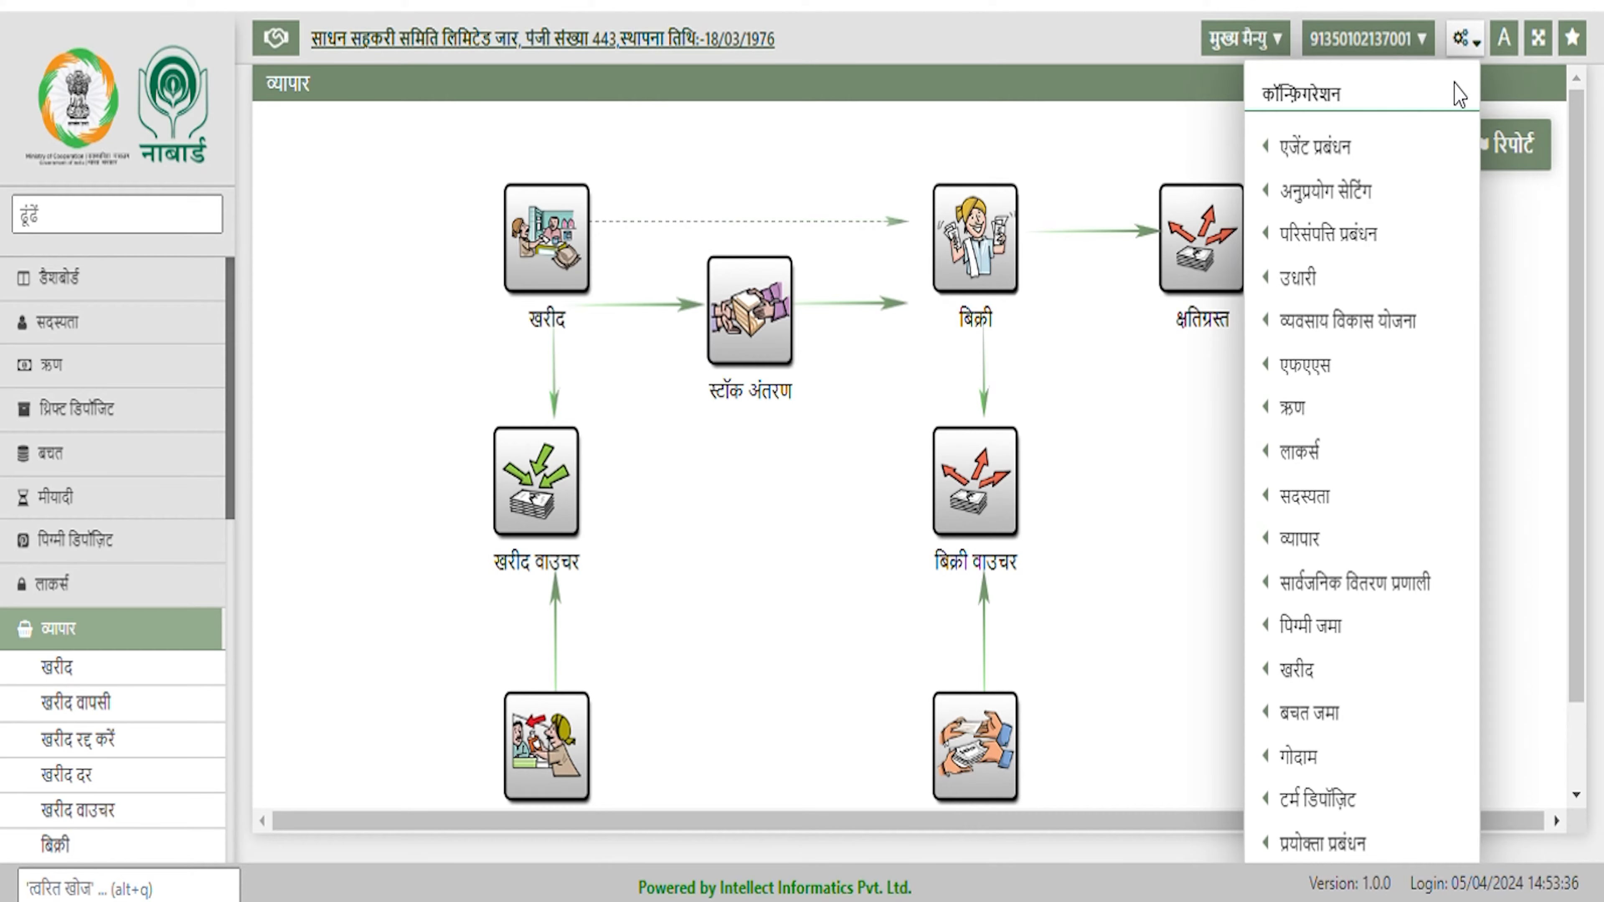
Open the supplier details page under व्यापार > देने वाला in settings
{"action": "mouse_move", "coordinate": [1364, 466]}
{"action": "mouse_move", "coordinate": [1355, 538]}
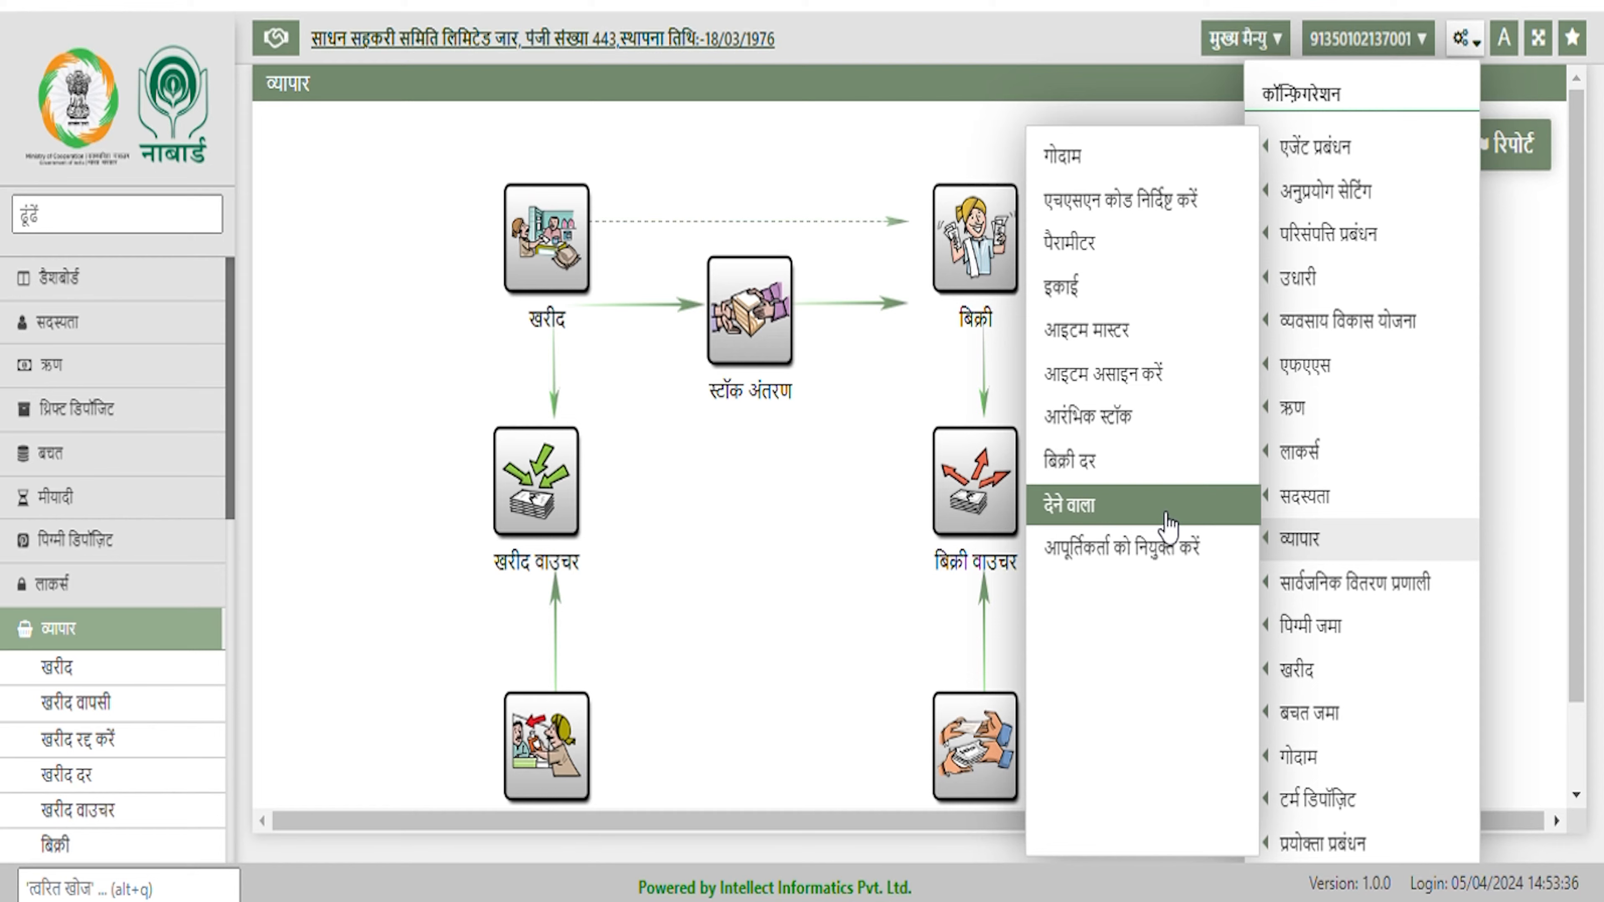
{"action": "left_click", "coordinate": [1166, 515]}
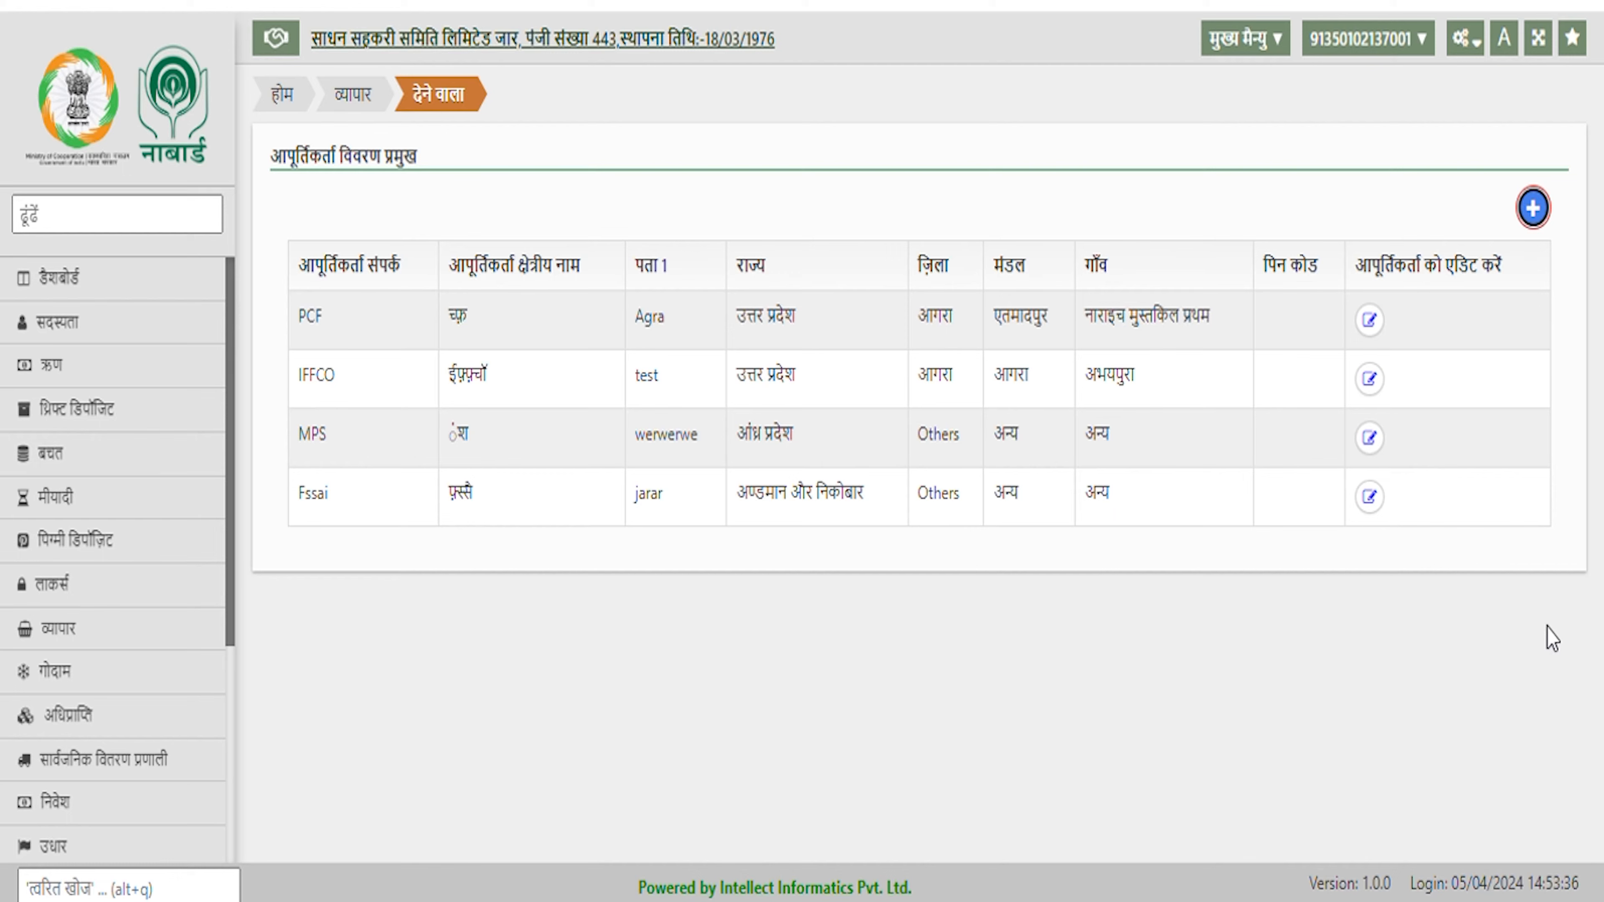
View PCF's supplier details without changes, then start a new supplier entry
{"action": "left_click", "coordinate": [1369, 319]}
{"action": "key", "text": "Tab"}
{"action": "key", "text": "Tab"}
{"action": "key", "text": "Tab"}
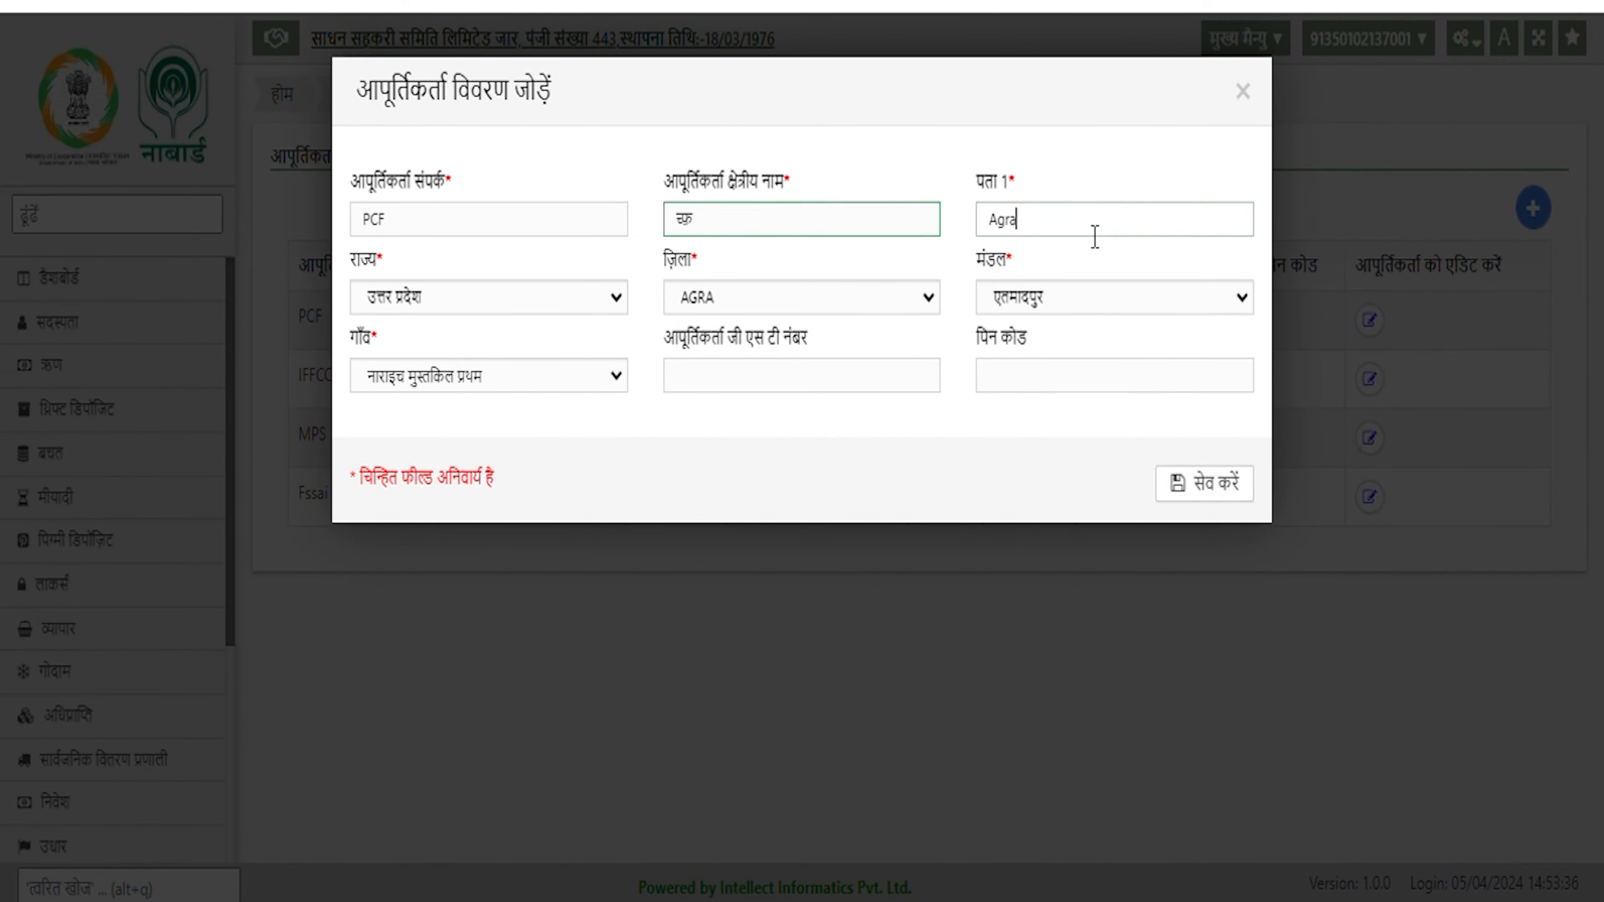
{"action": "left_click", "coordinate": [1243, 93]}
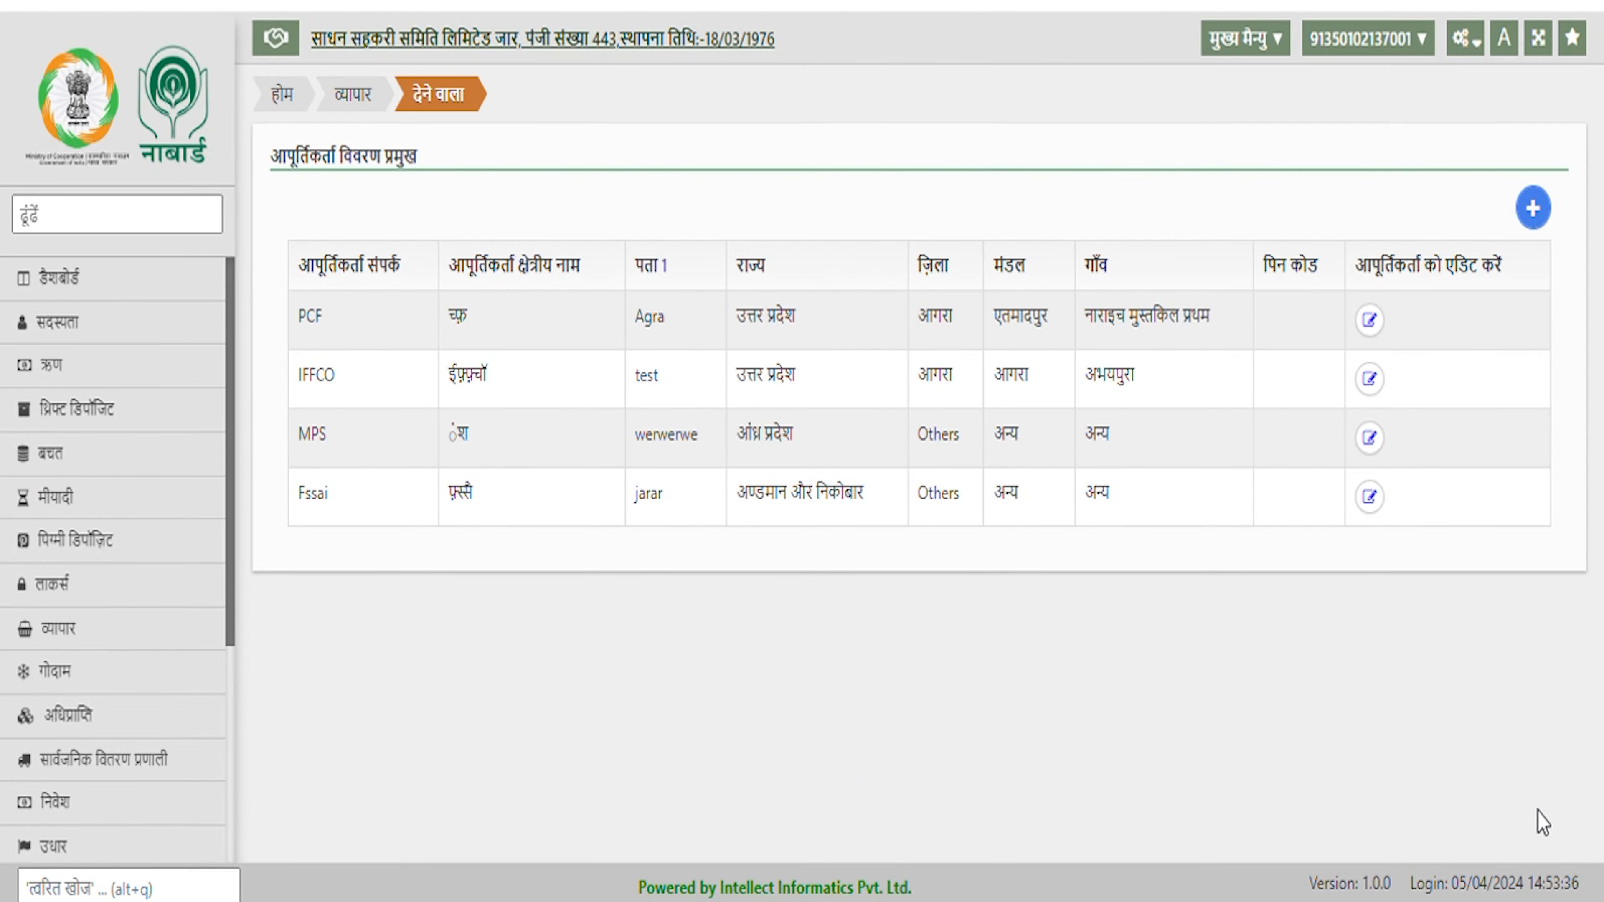
{"action": "left_click", "coordinate": [1534, 208]}
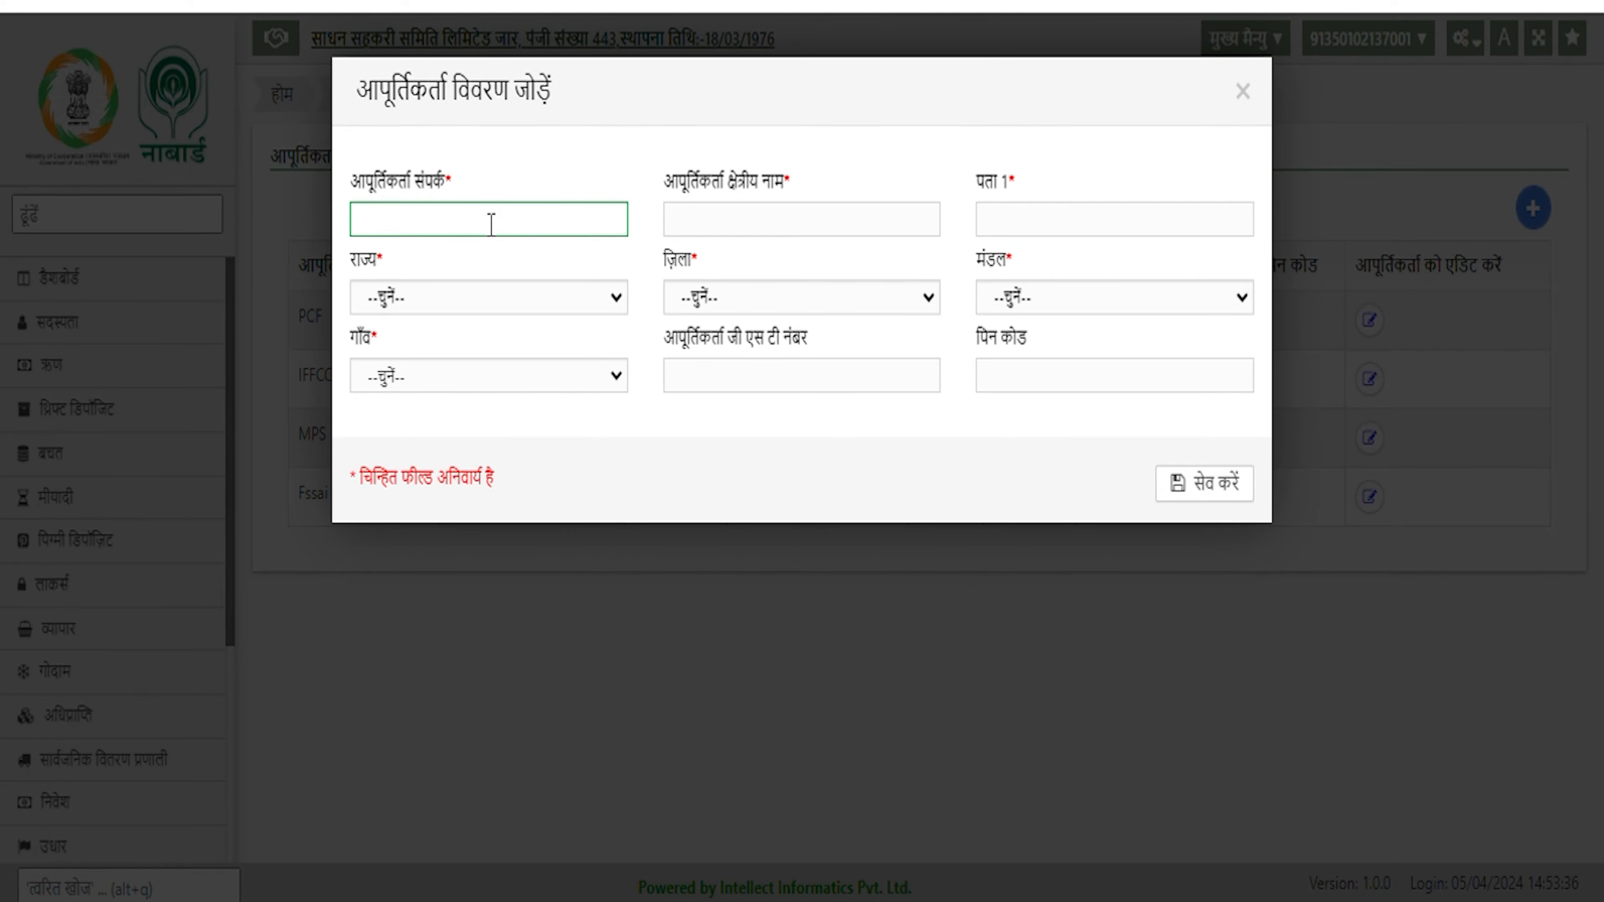
Enter supplier MAC with regional name आच and address 'main road'
{"action": "type", "text": "MAC"}
{"action": "left_click", "coordinate": [816, 228]}
{"action": "type", "text": "आच"}
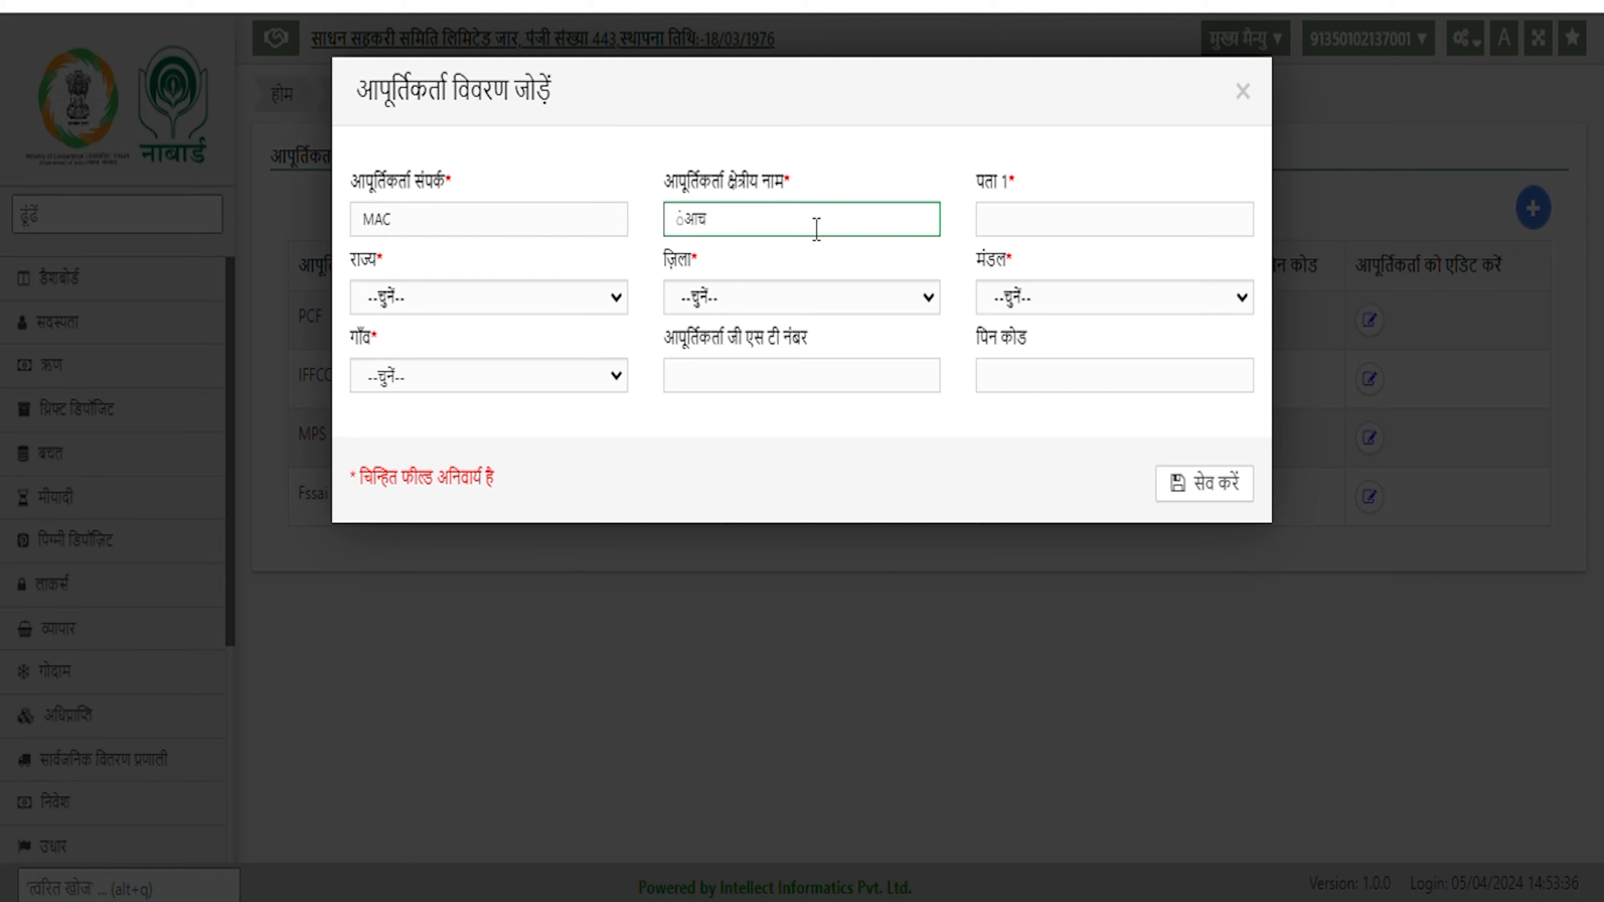
{"action": "left_click", "coordinate": [1017, 231]}
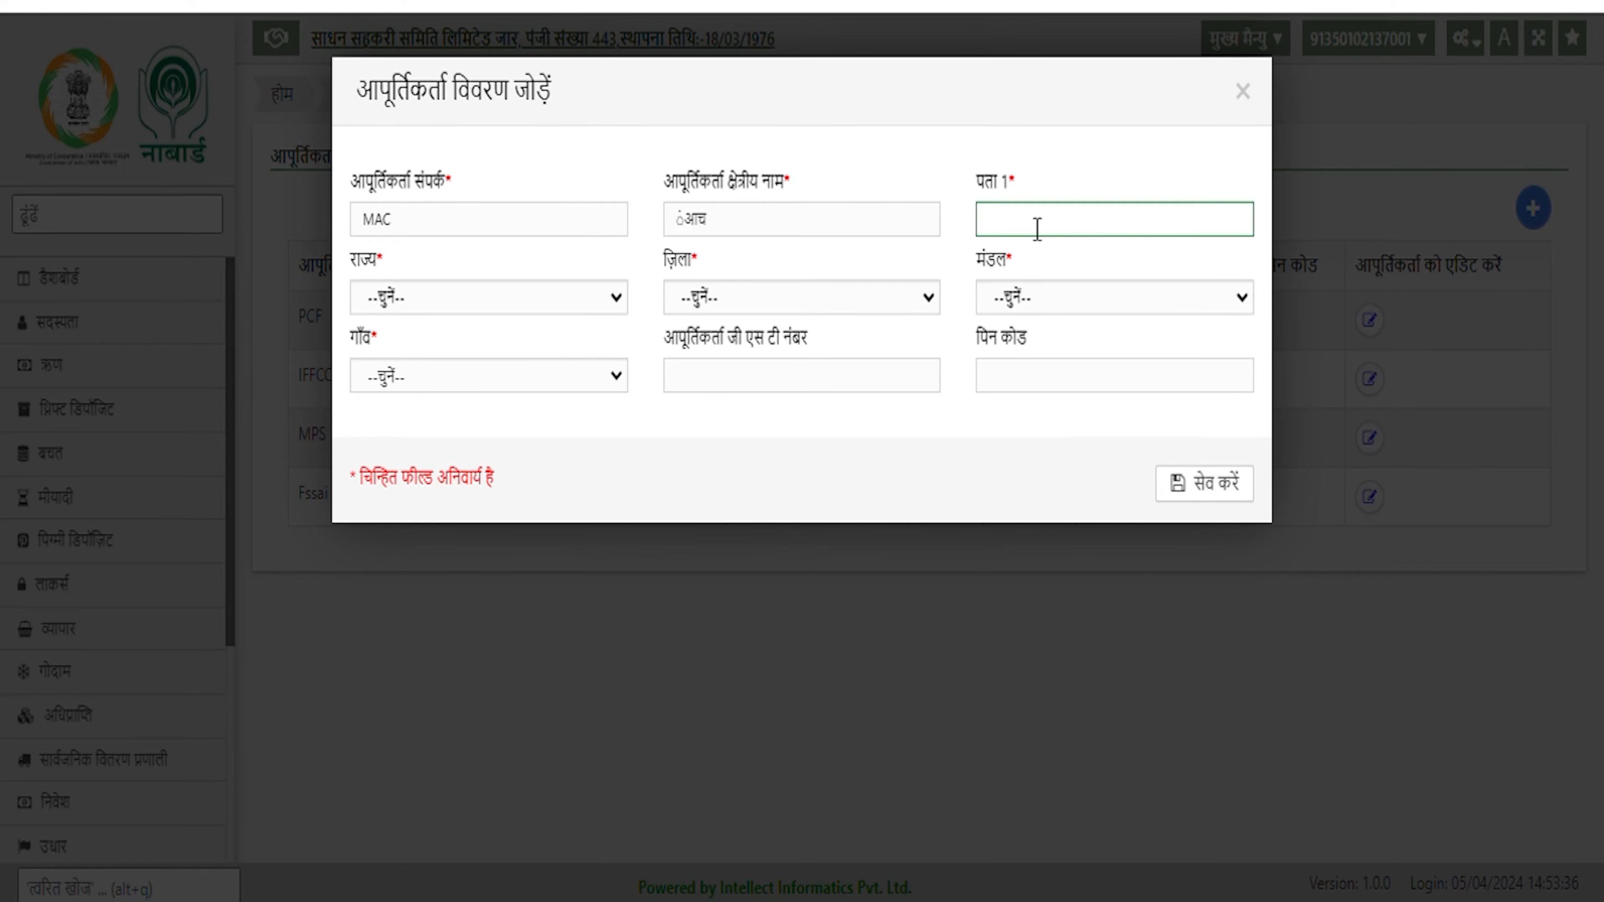
{"action": "type", "text": "main road"}
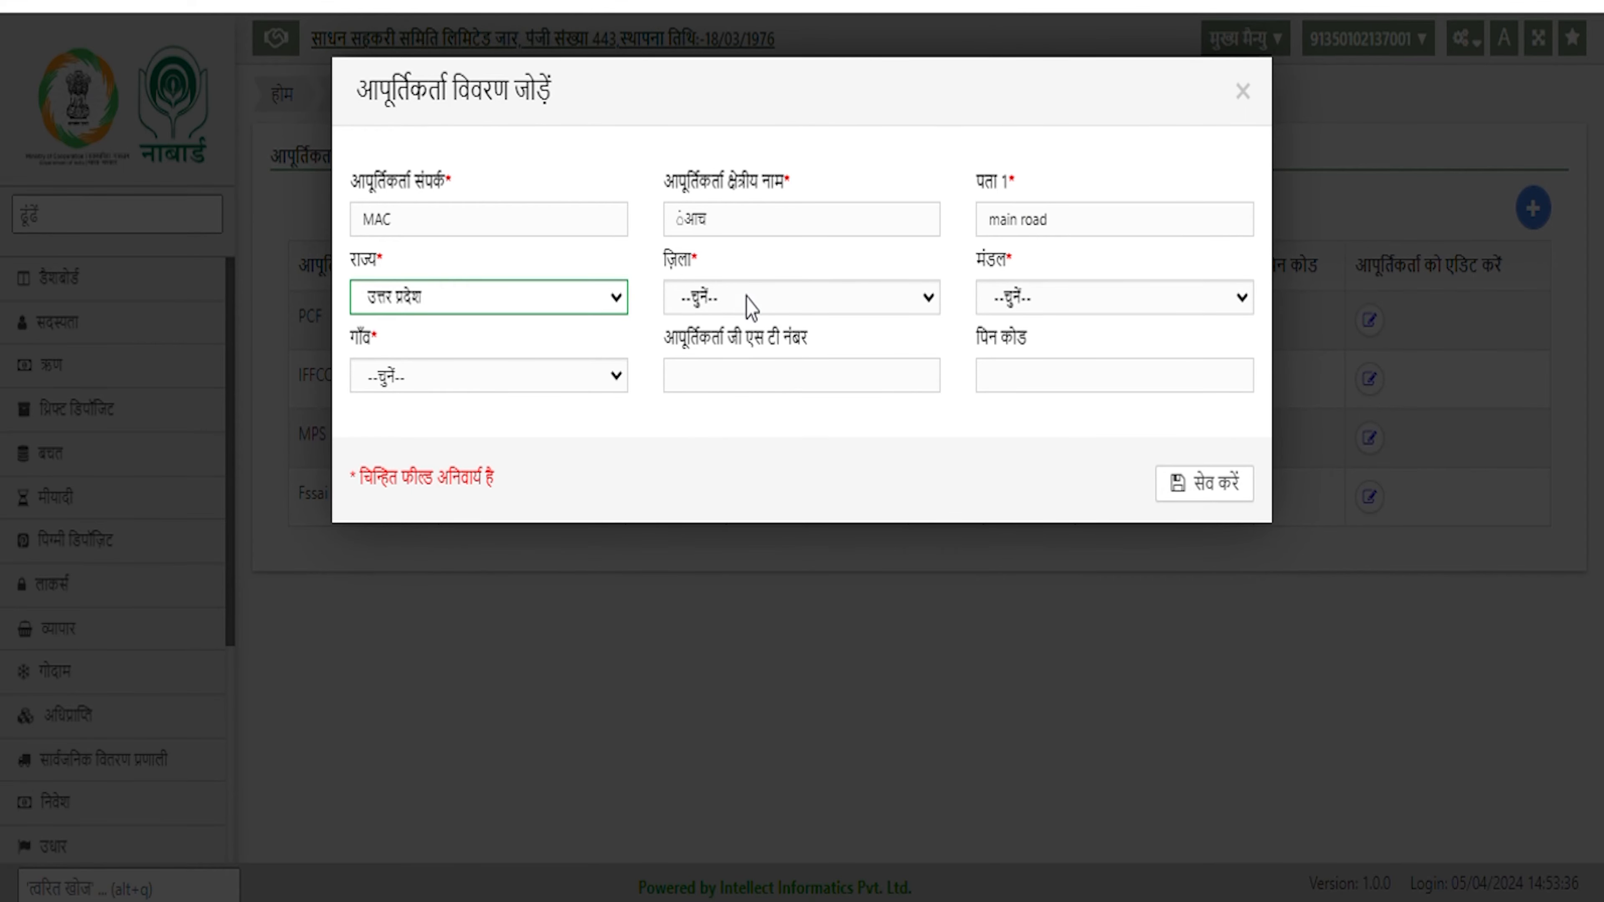
Set district आगरा, mandal आगरा and village अल्बाटिया, then save the MAC supplier
{"action": "left_click", "coordinate": [746, 299]}
{"action": "left_click", "coordinate": [745, 404]}
{"action": "left_click", "coordinate": [1042, 304]}
{"action": "left_click", "coordinate": [1042, 354]}
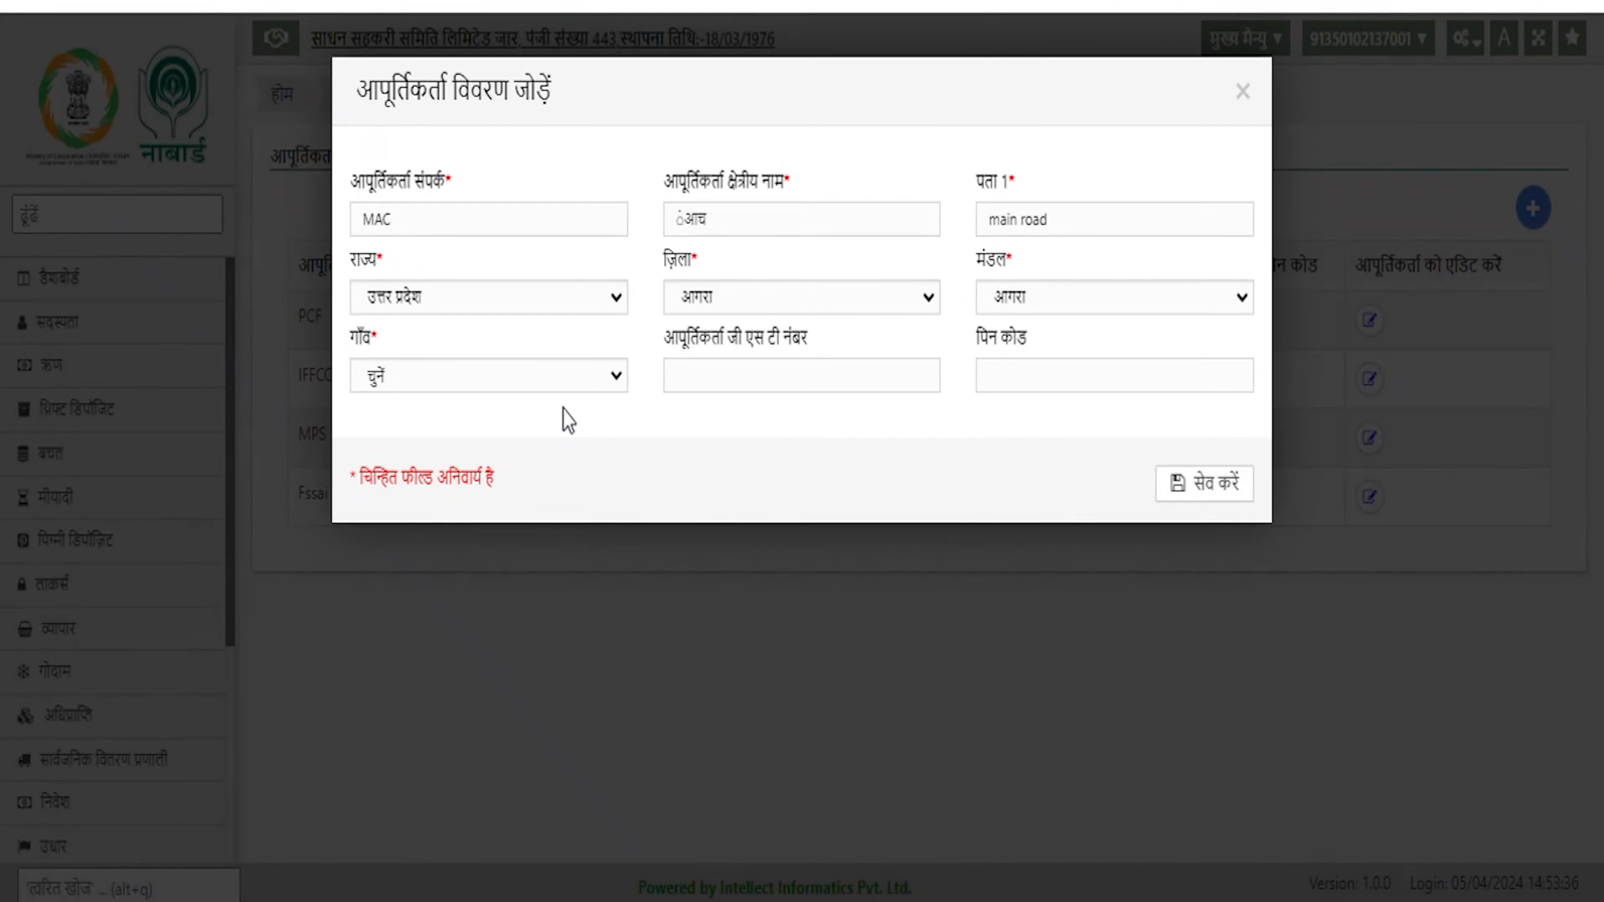
{"action": "left_click", "coordinate": [548, 382]}
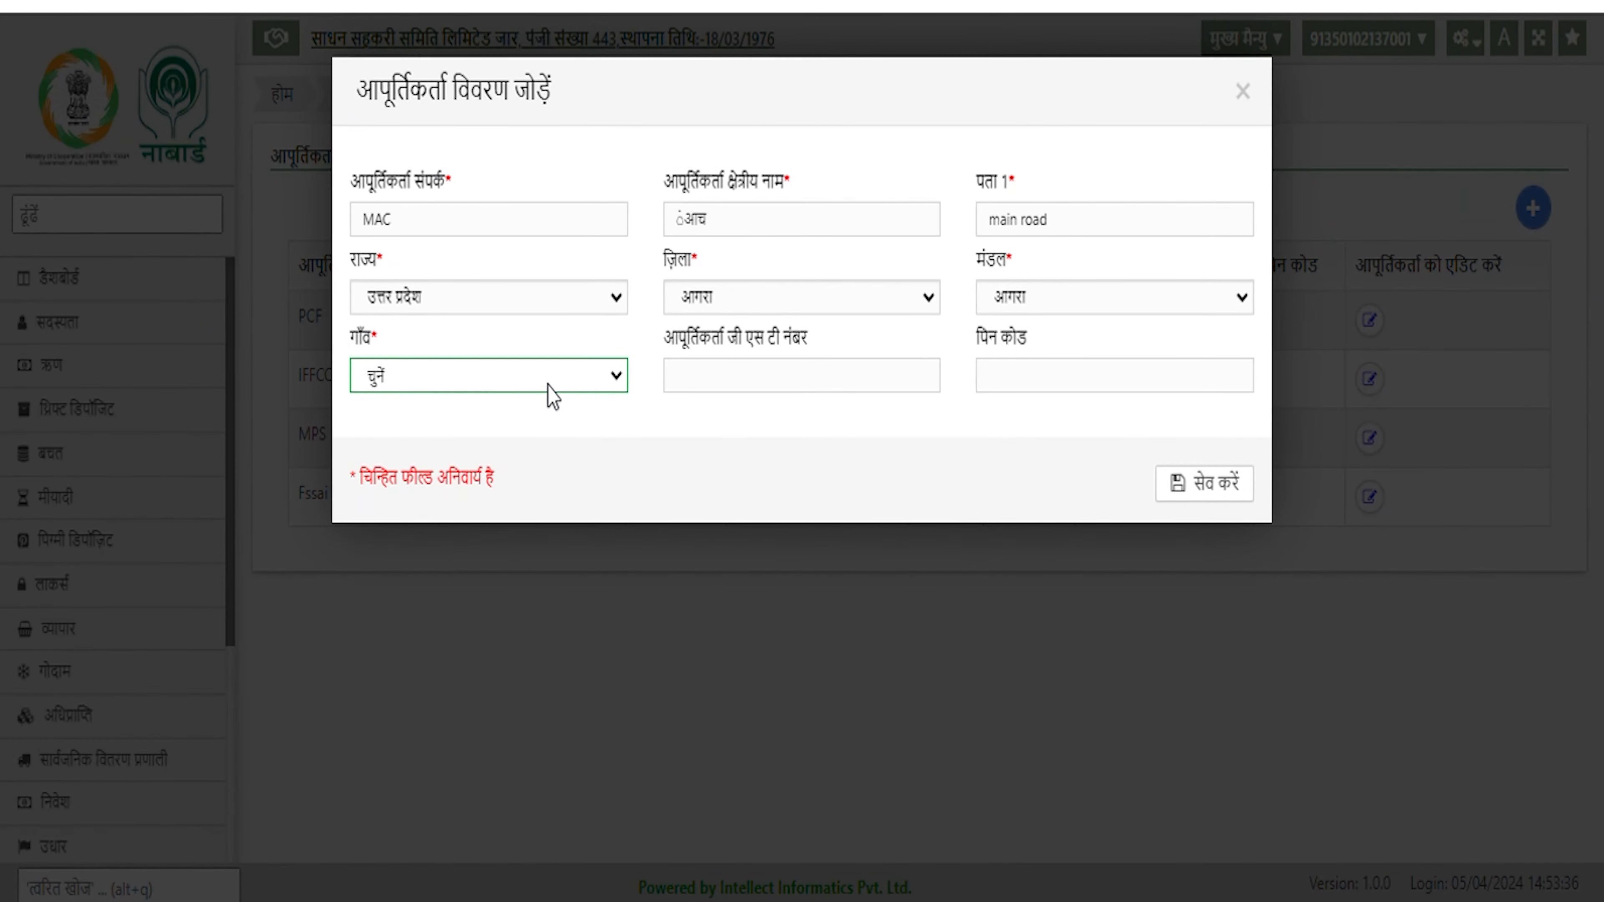
{"action": "left_click", "coordinate": [519, 546]}
{"action": "double_click", "coordinate": [742, 462]}
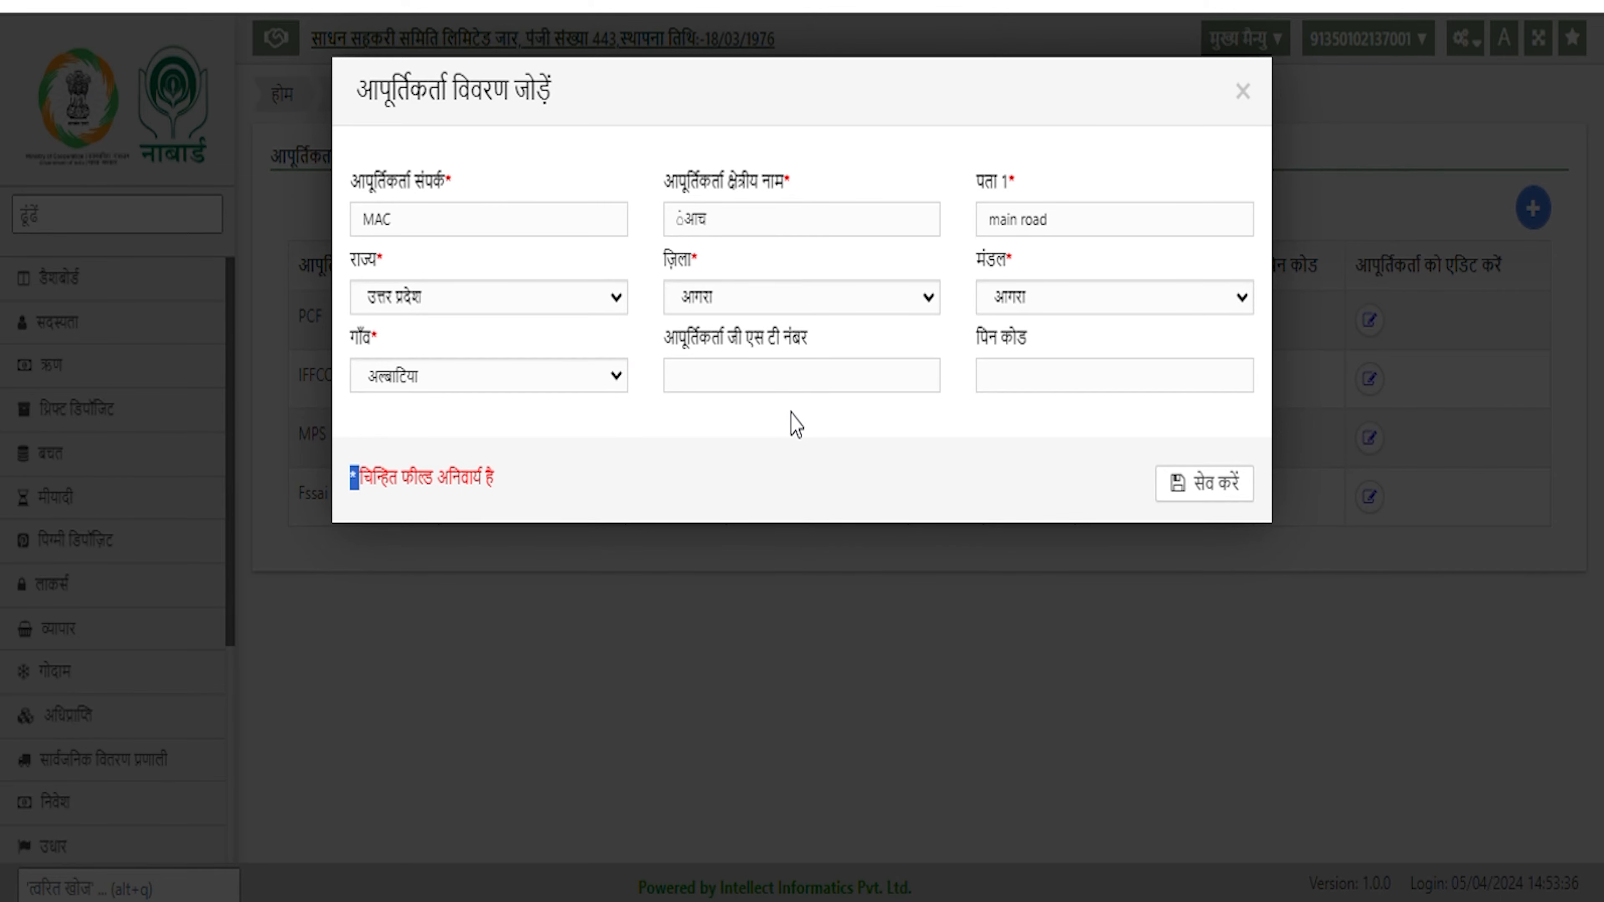
{"action": "left_click", "coordinate": [825, 444]}
{"action": "left_click", "coordinate": [1202, 486]}
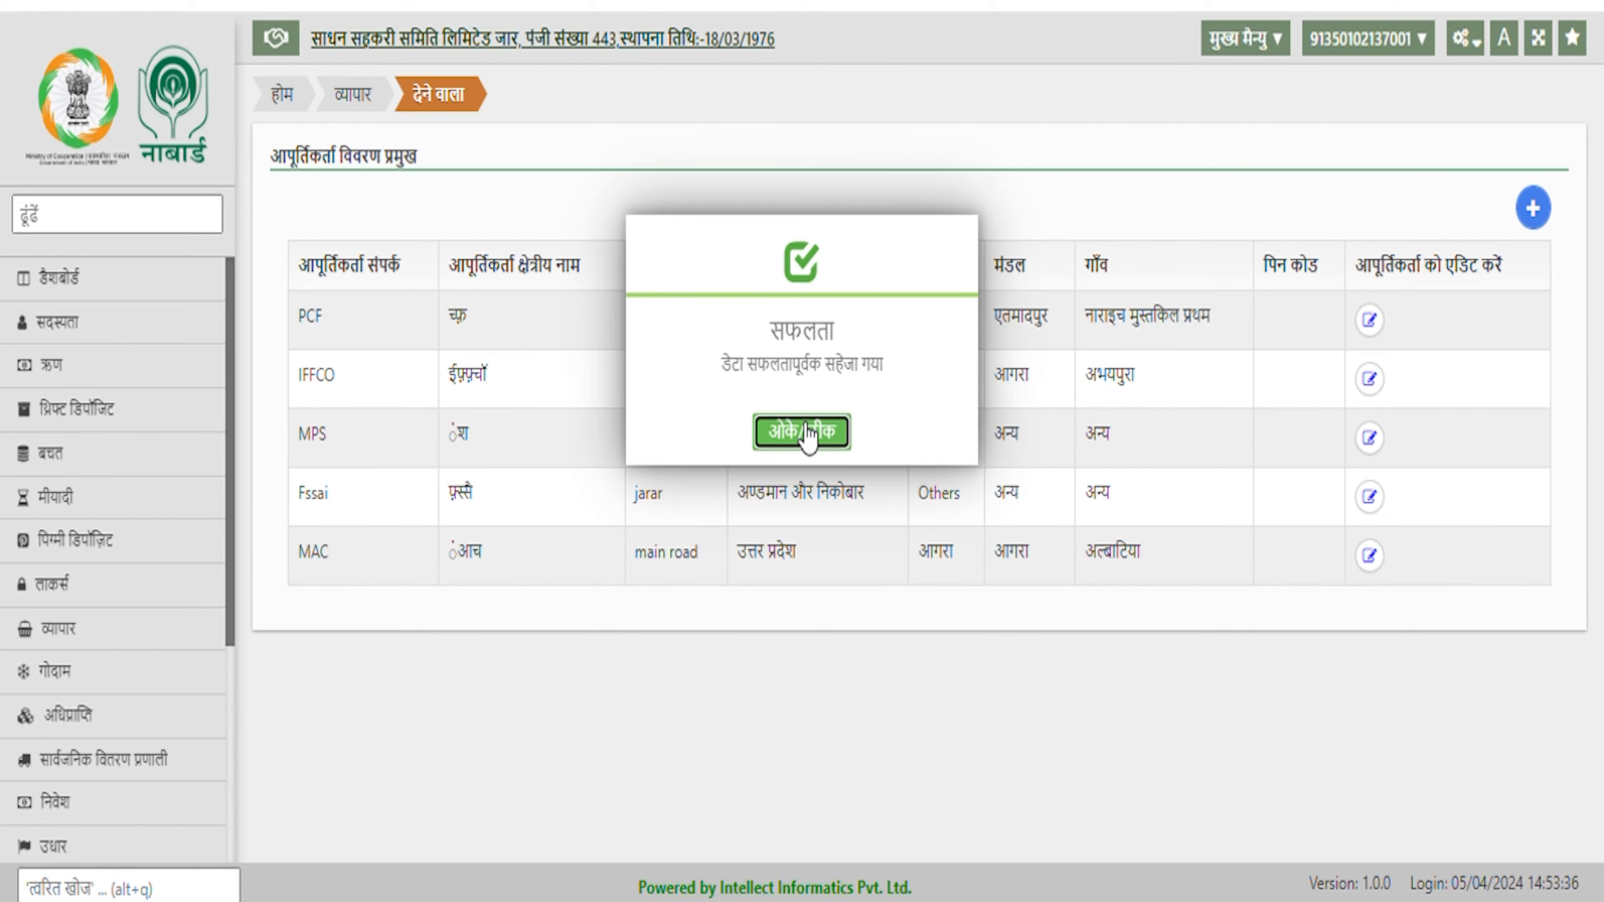
{"action": "left_click", "coordinate": [802, 432]}
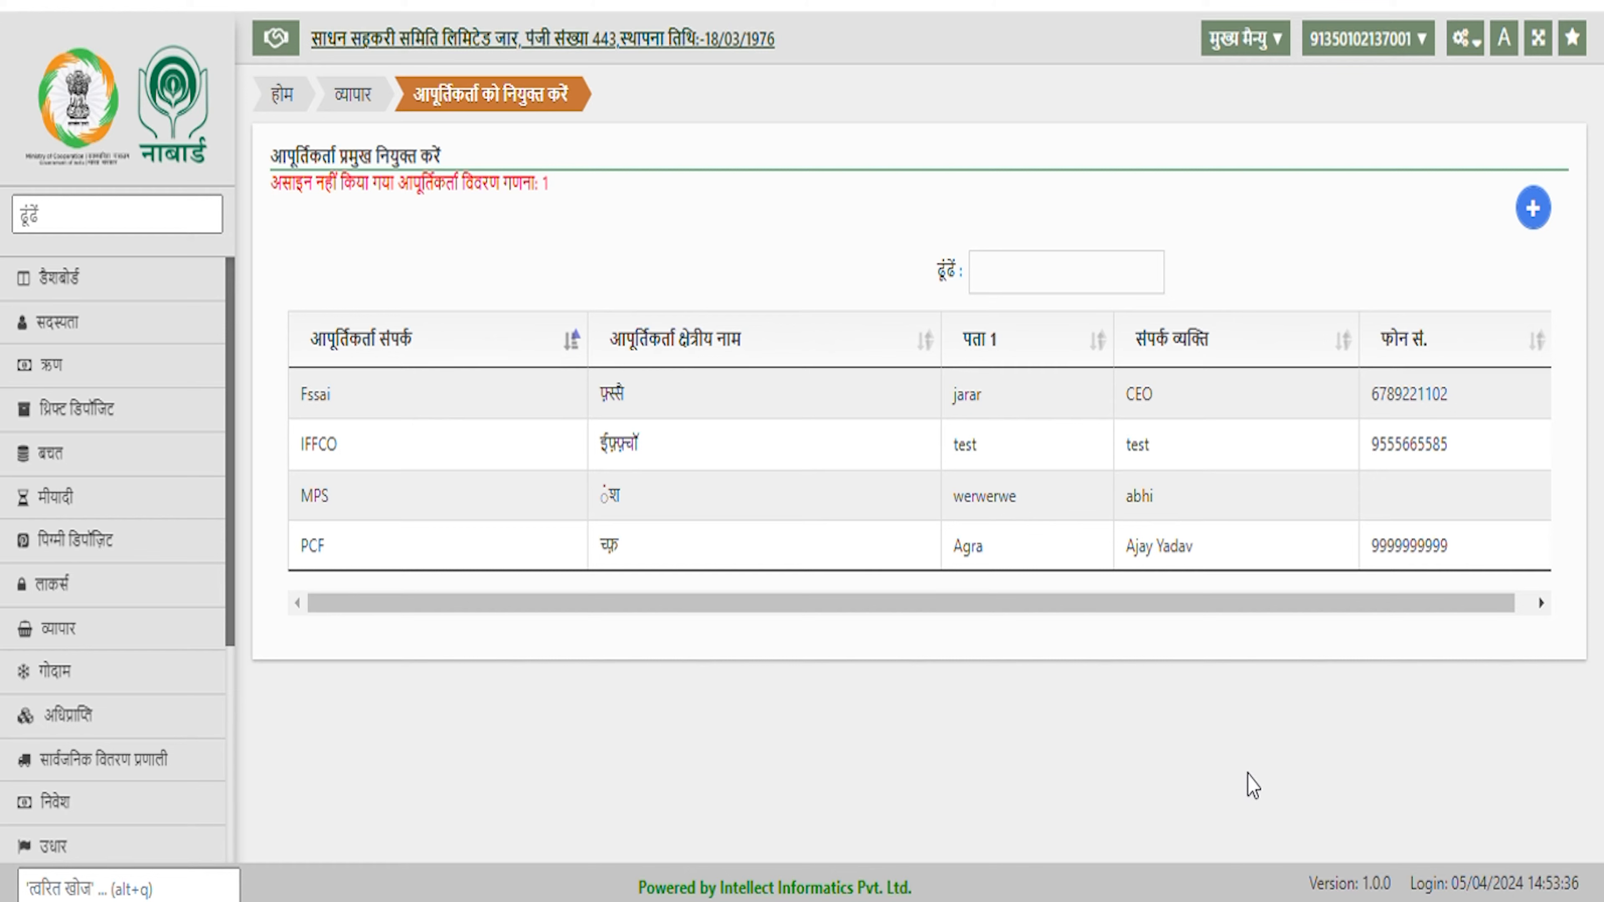
Assign supplier MAC with a contact person's name and phone number, and save
{"action": "left_click", "coordinate": [1533, 209]}
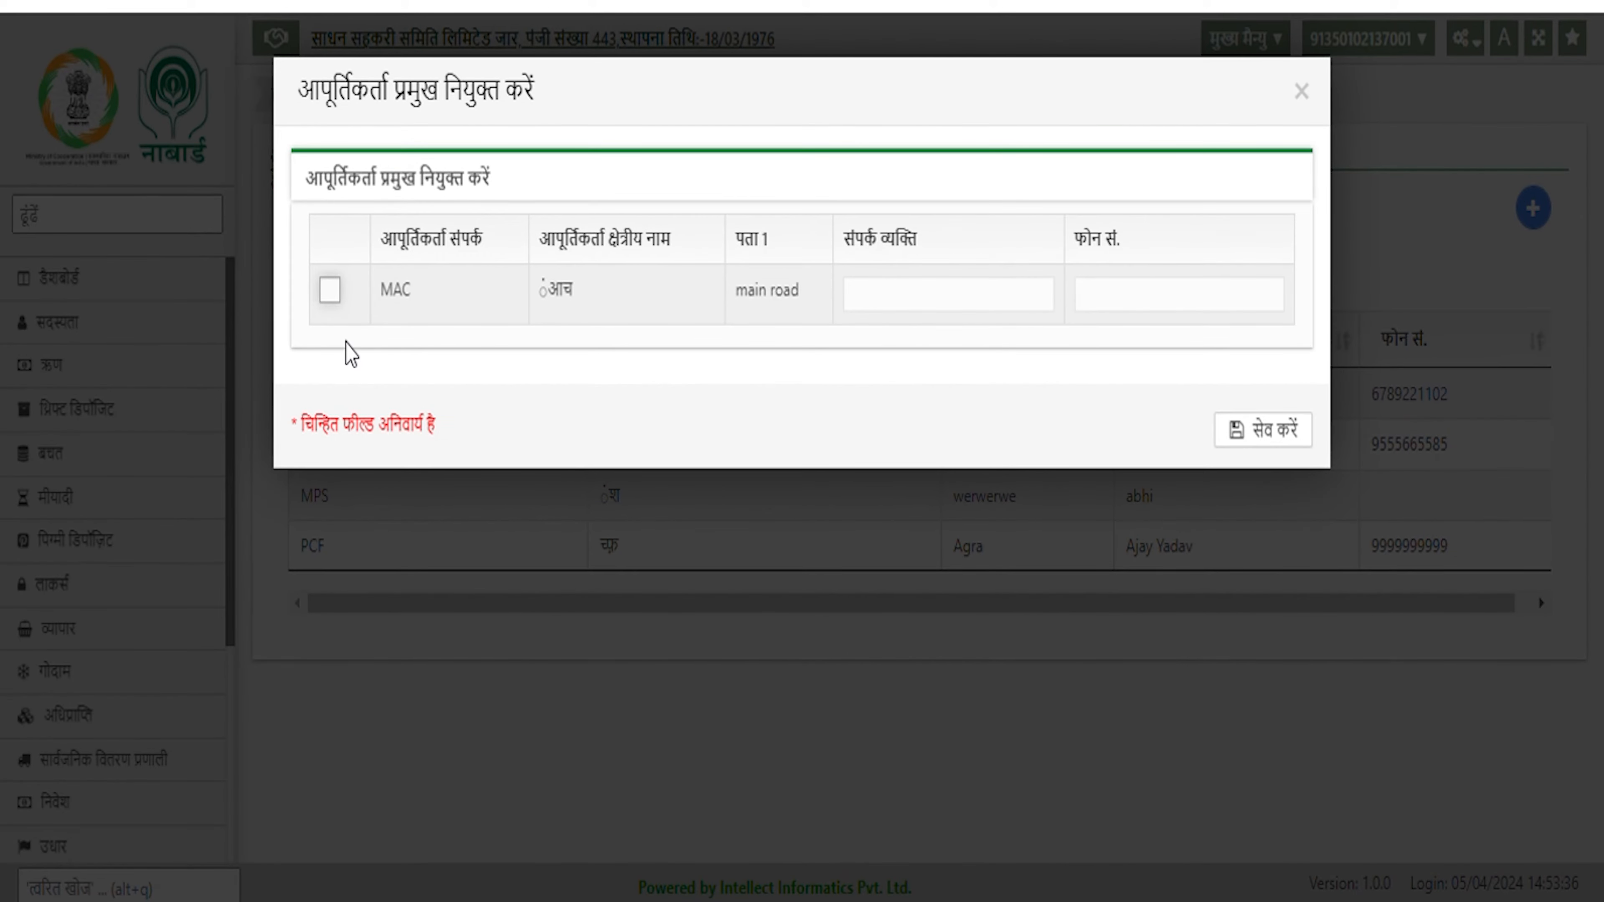
{"action": "left_click", "coordinate": [338, 302]}
{"action": "left_click", "coordinate": [939, 306]}
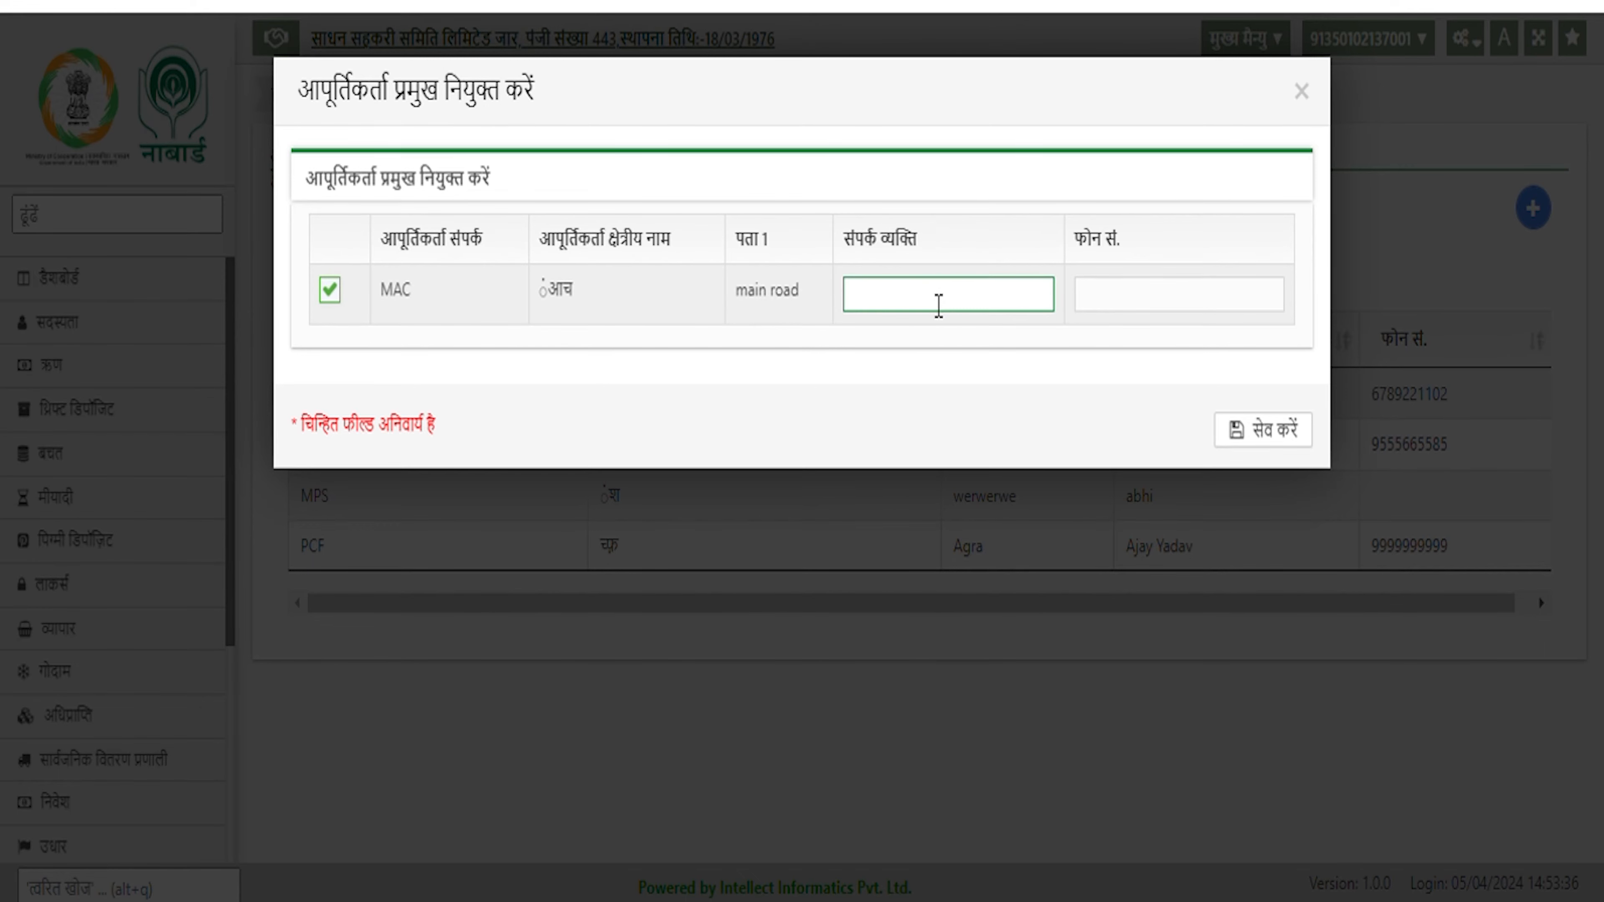
{"action": "type", "text": "Hari"}
{"action": "left_click", "coordinate": [1121, 310]}
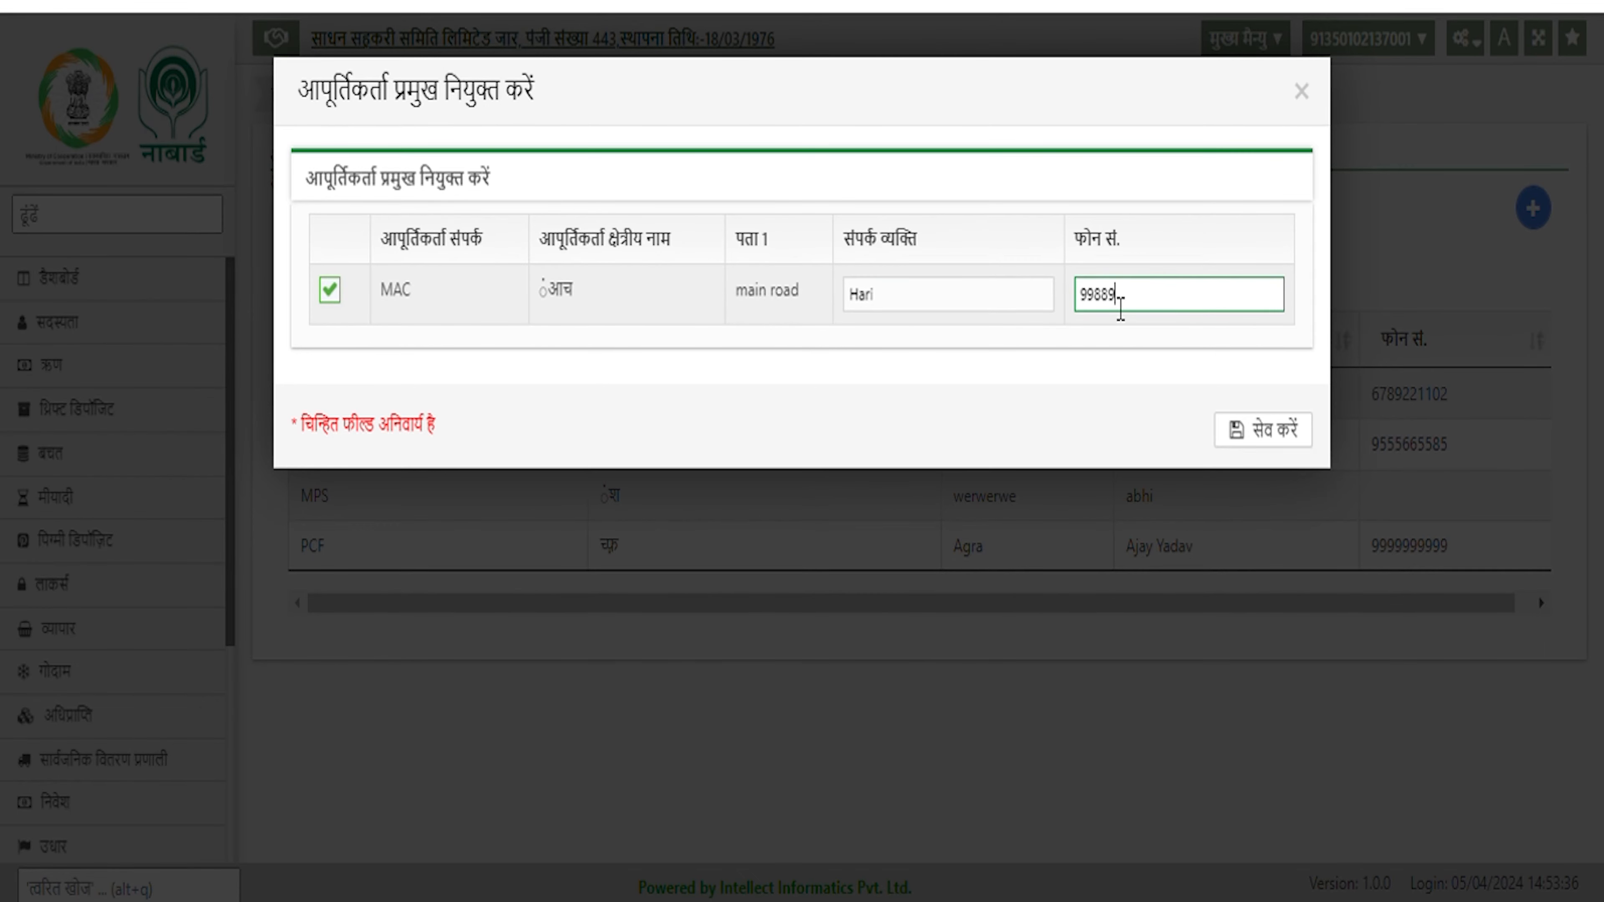
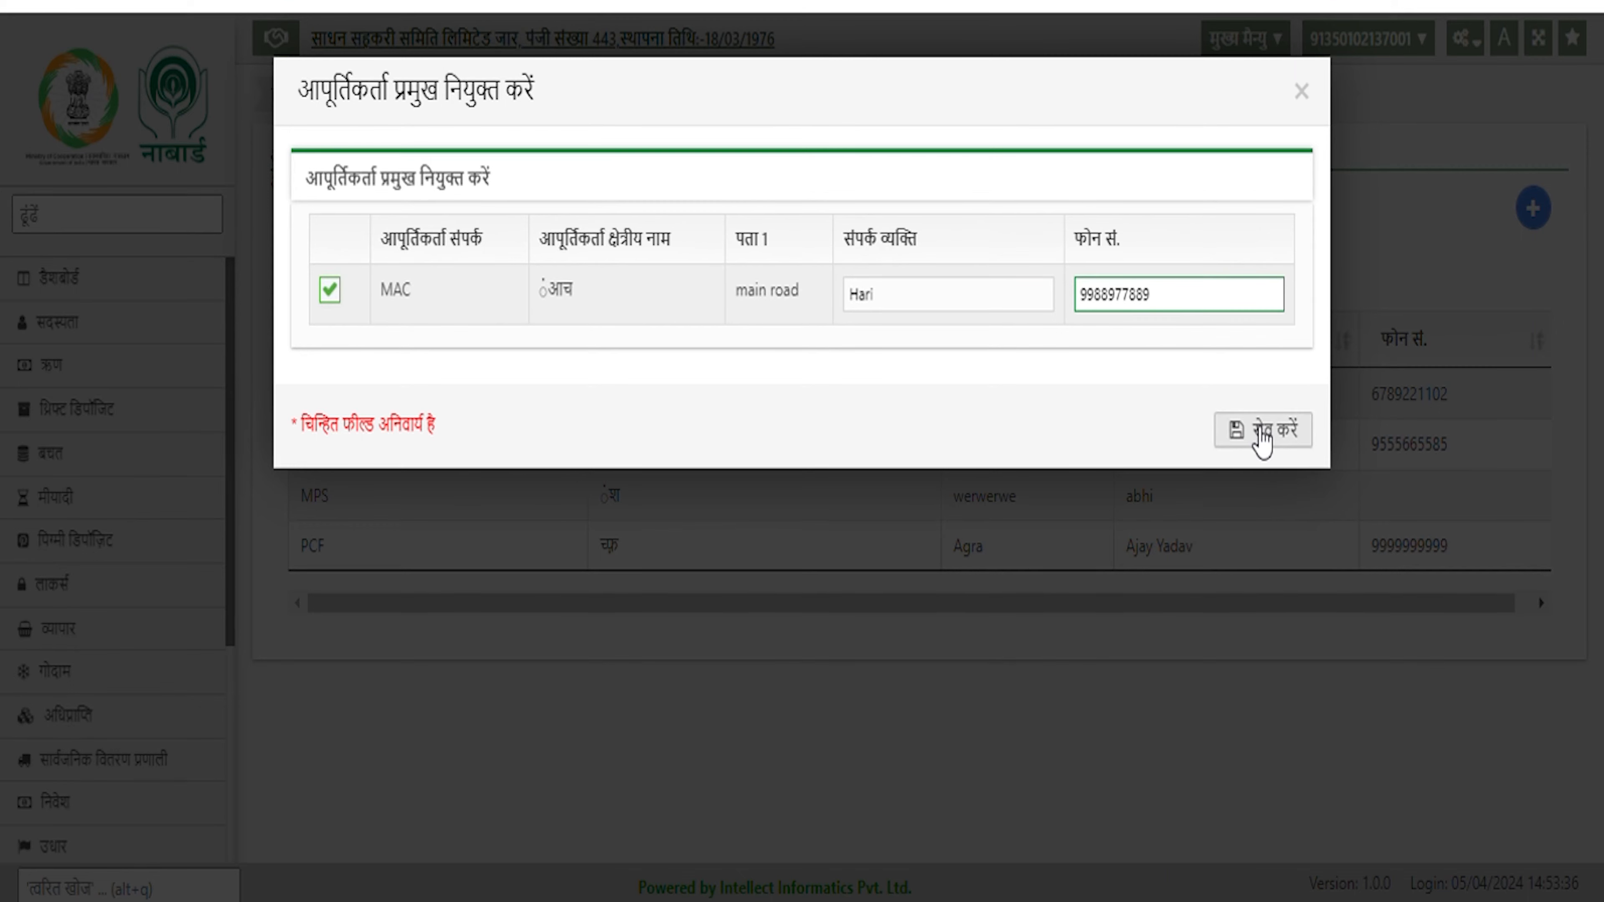
{"action": "left_click", "coordinate": [1262, 435]}
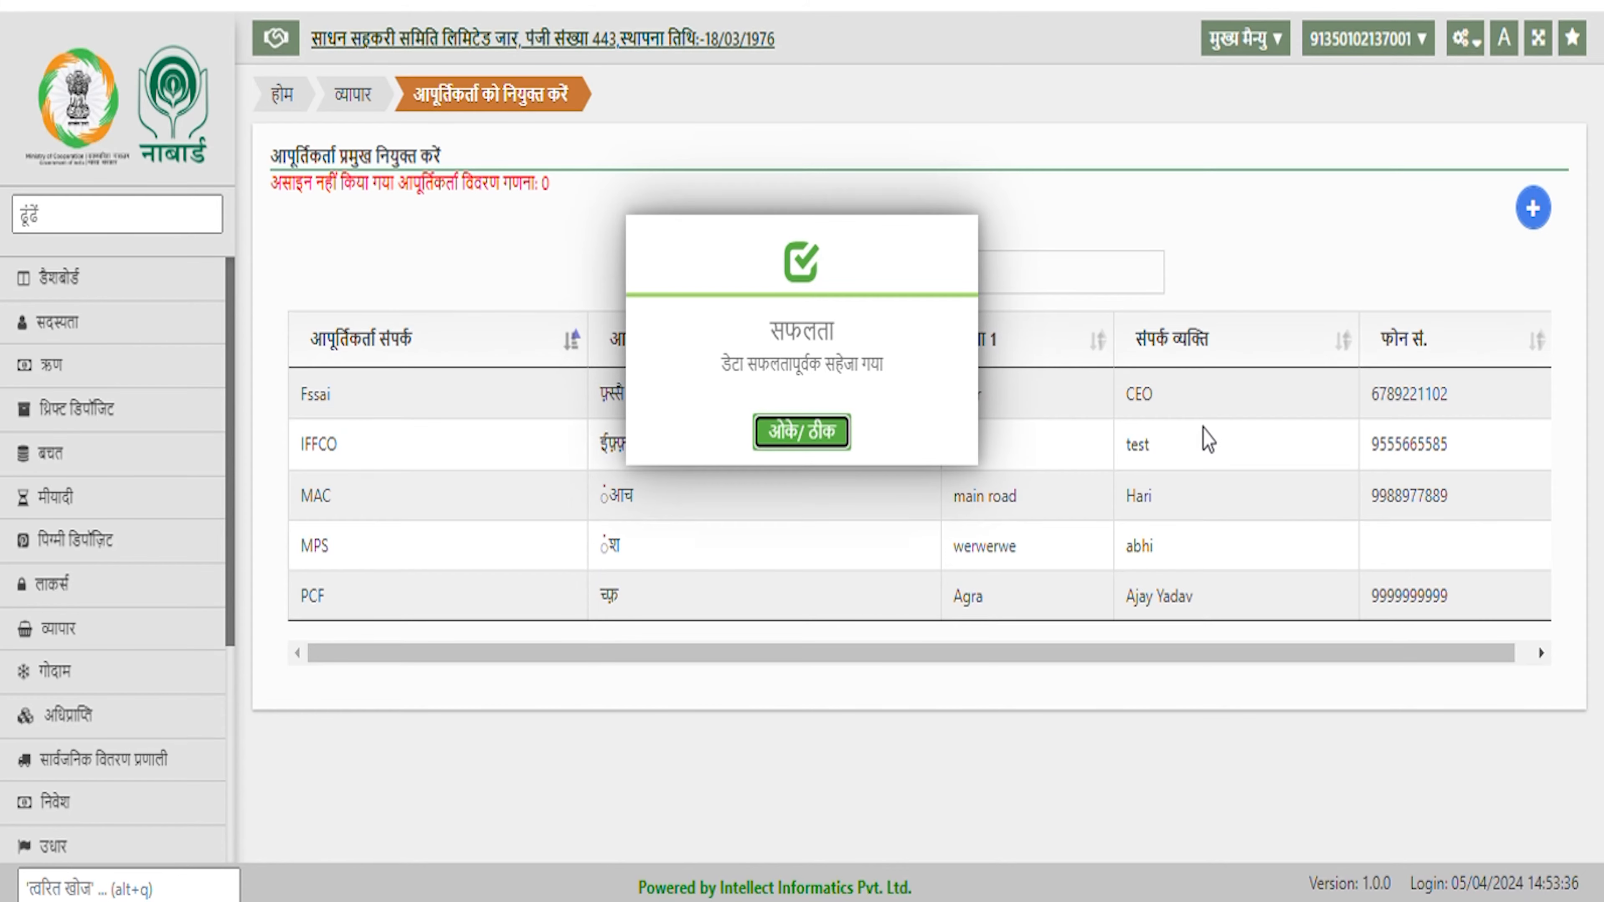
{"action": "left_click", "coordinate": [814, 450]}
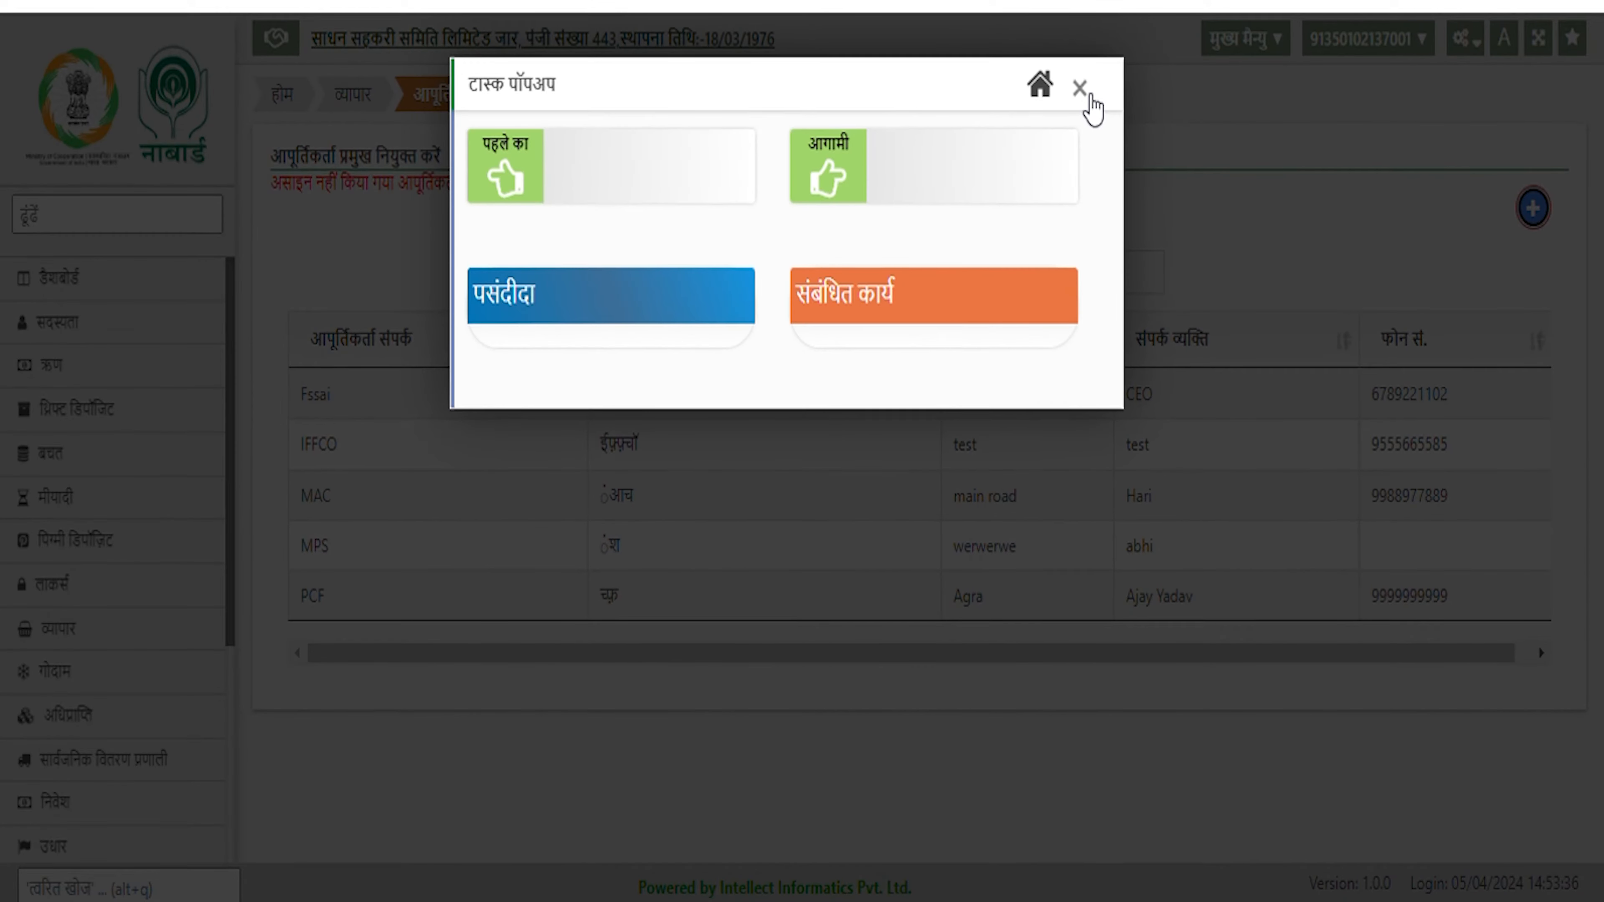
{"action": "left_click", "coordinate": [1079, 88]}
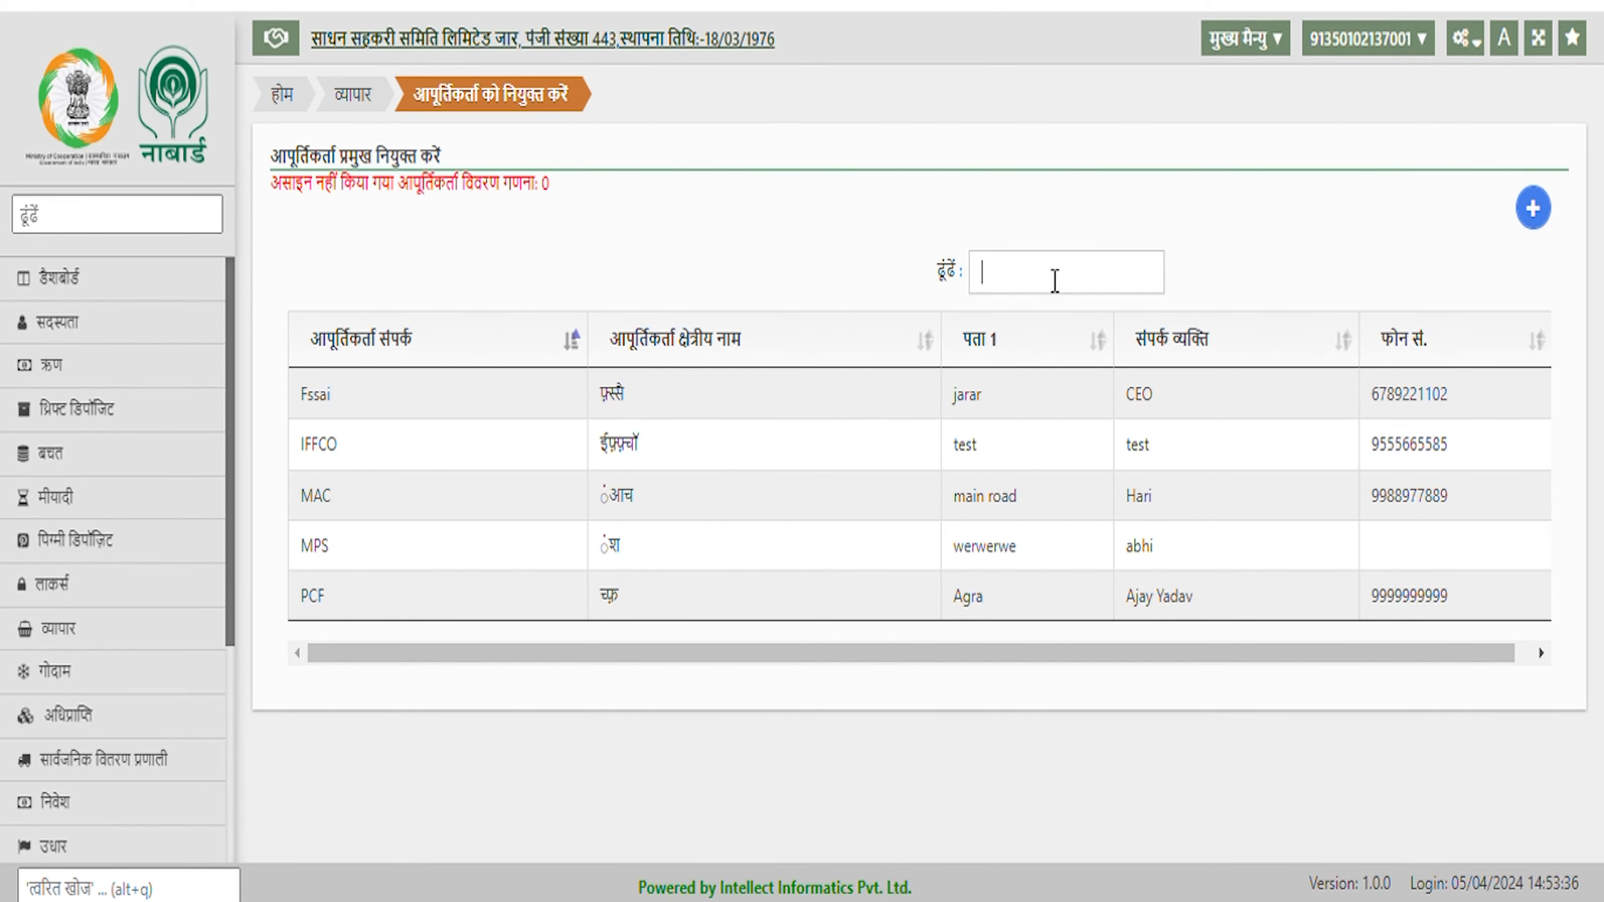
Filter the supplier list for 'mac', then clear the filter to show all suppliers
{"action": "type", "text": "mac"}
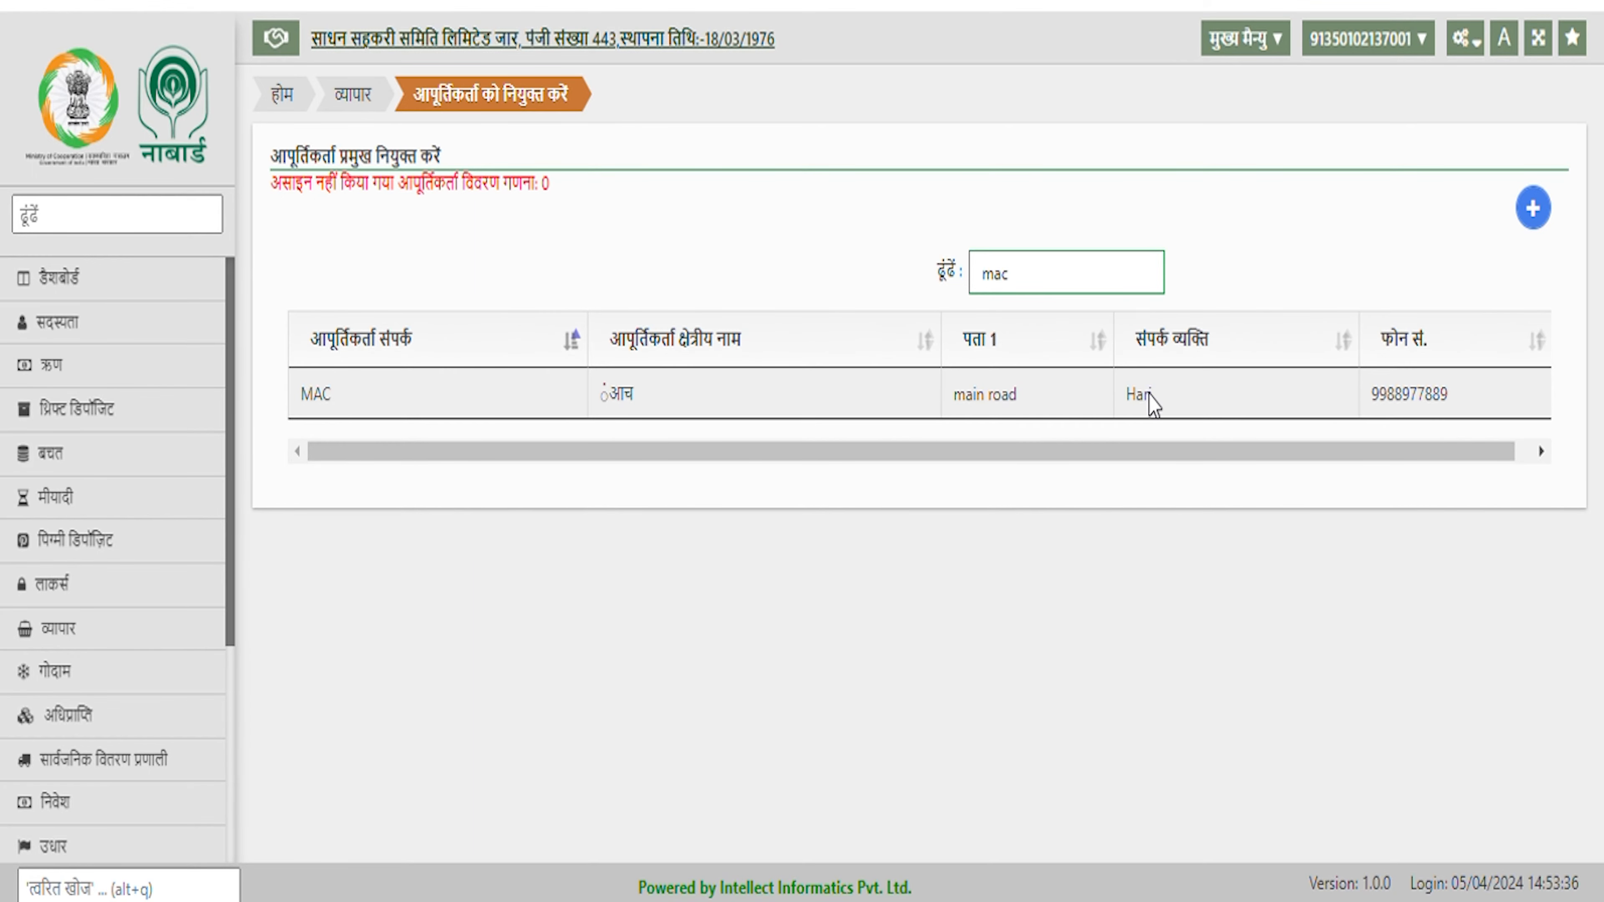
{"action": "key", "text": "BackSpace"}
{"action": "key", "text": "BackSpace"}
{"action": "key", "text": "BackSpace"}
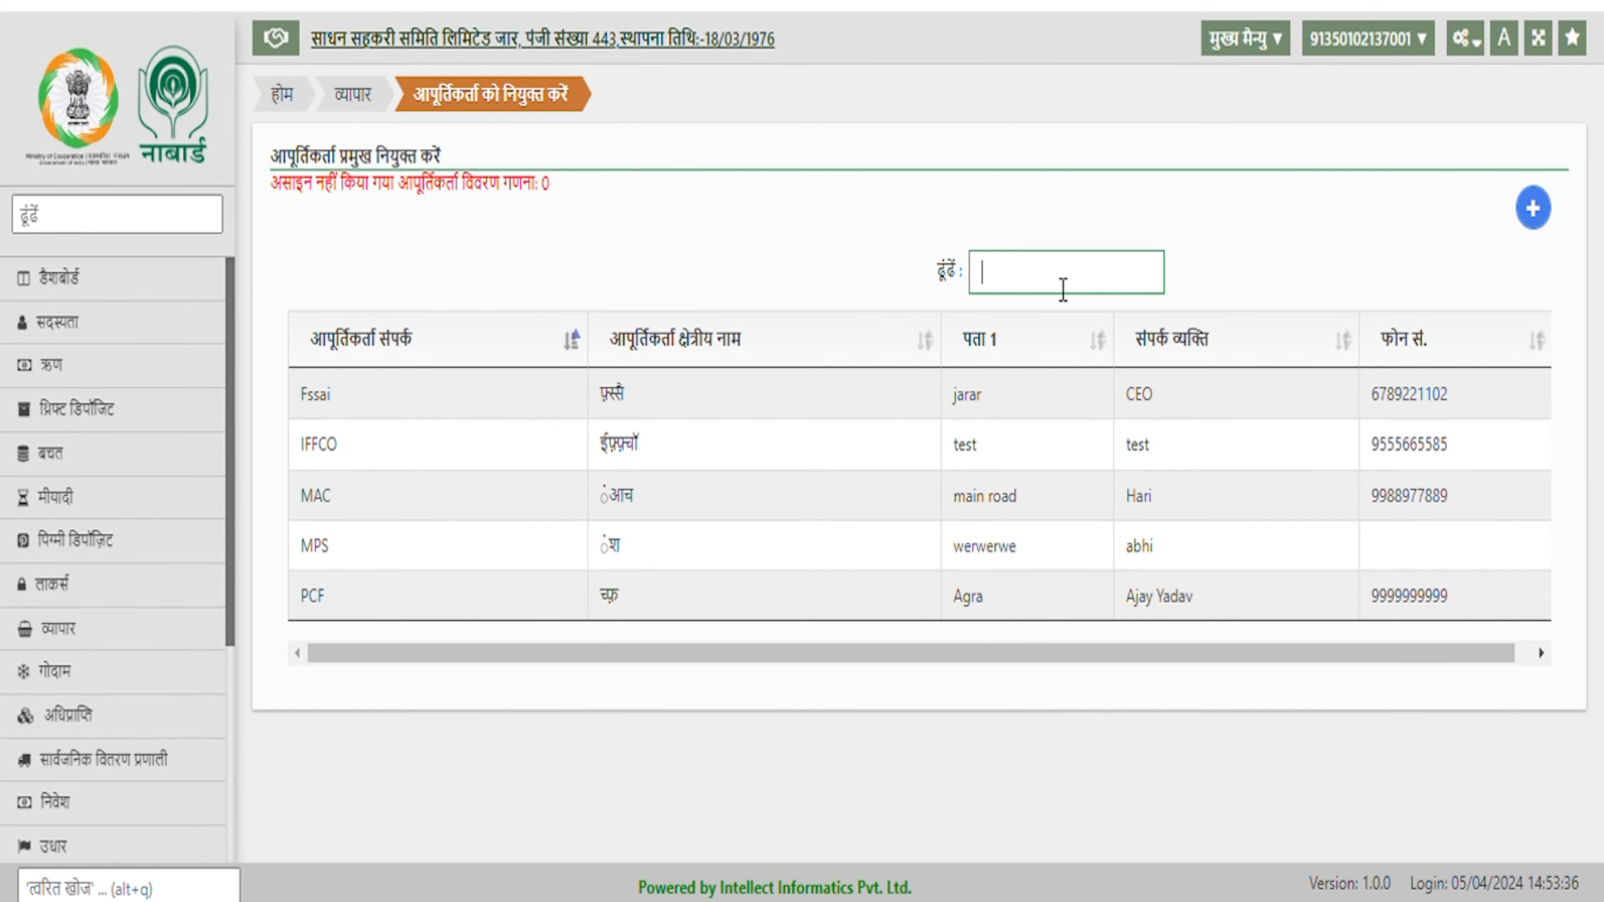
{"action": "left_click", "coordinate": [1278, 227]}
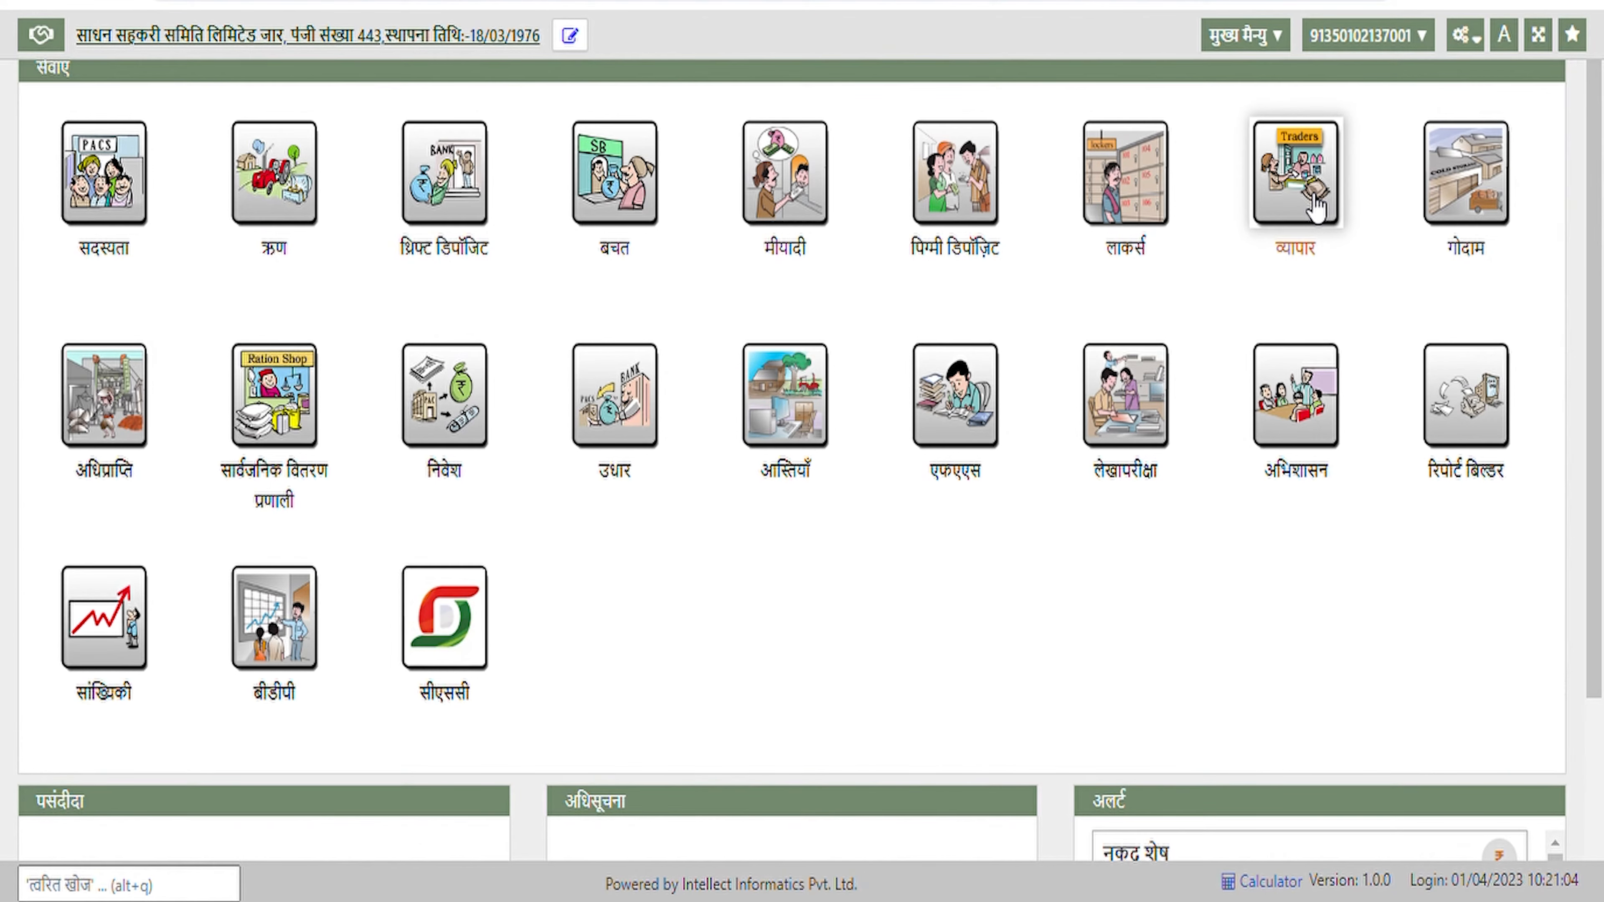
Open a new purchase entry for godown डीप१, getting purchase order number 27
{"action": "left_click", "coordinate": [1315, 209]}
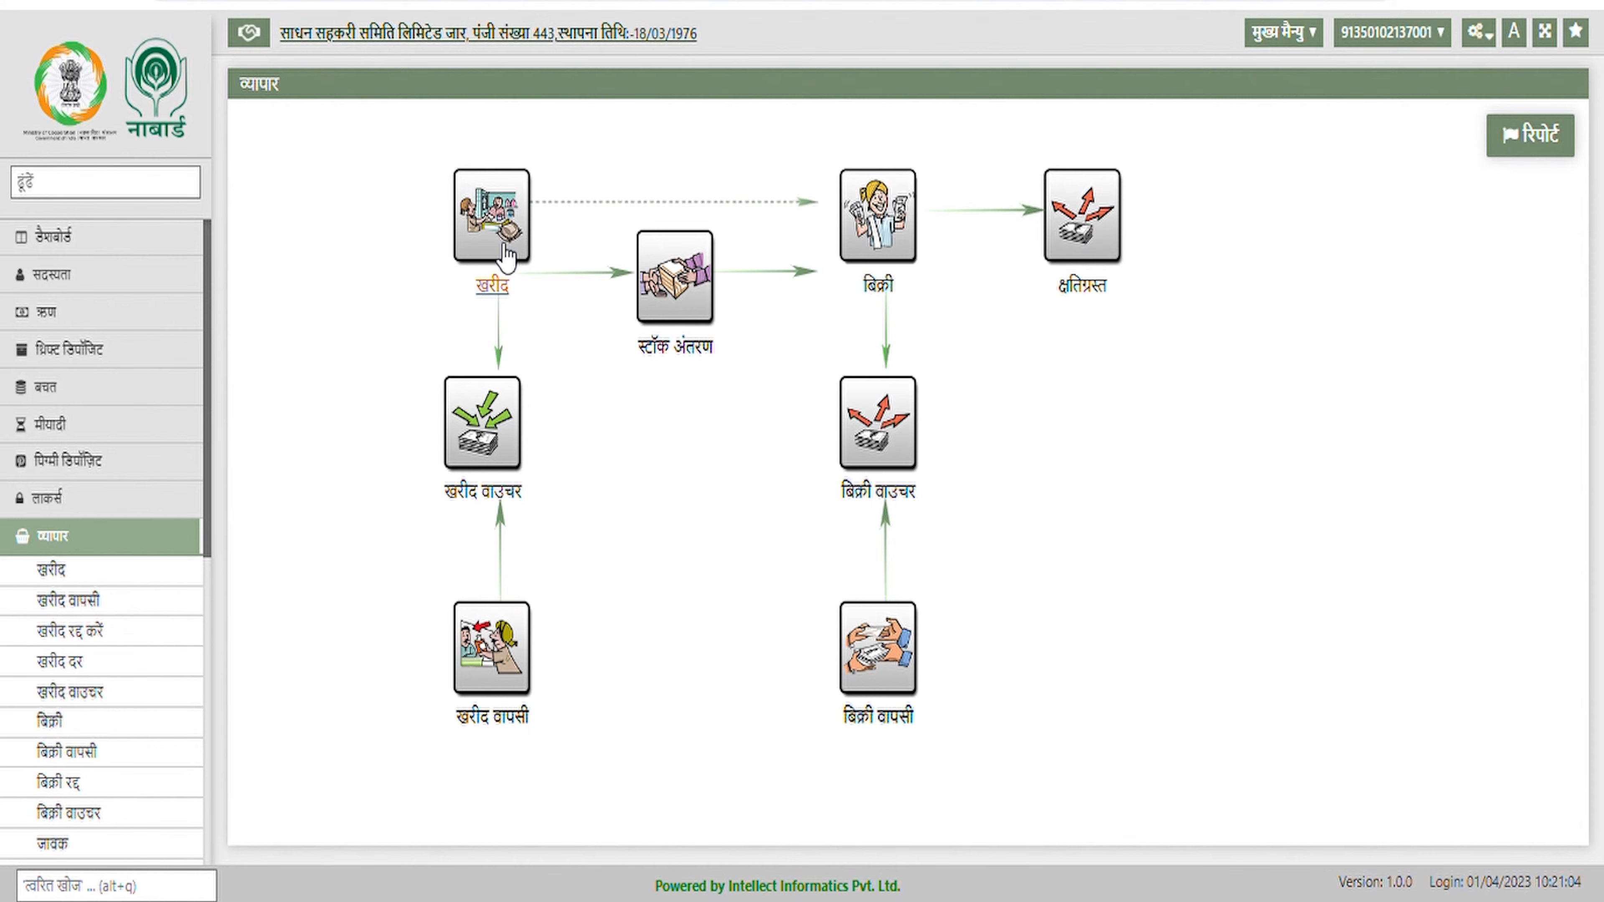
{"action": "left_click", "coordinate": [508, 256]}
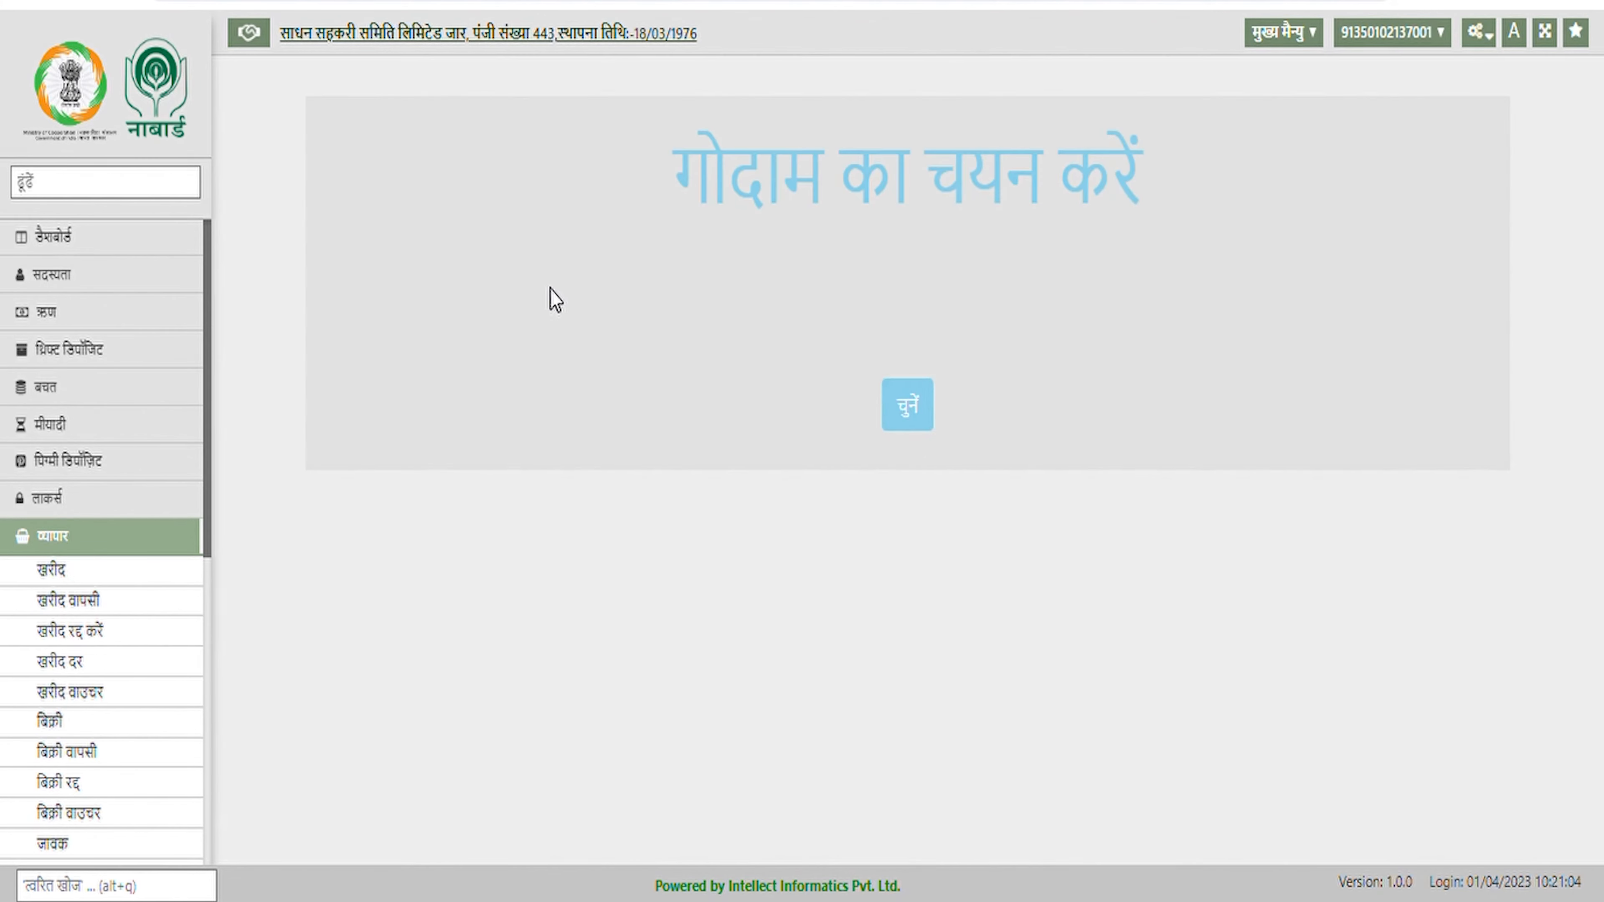
{"action": "left_click", "coordinate": [925, 411]}
{"action": "left_click", "coordinate": [793, 253]}
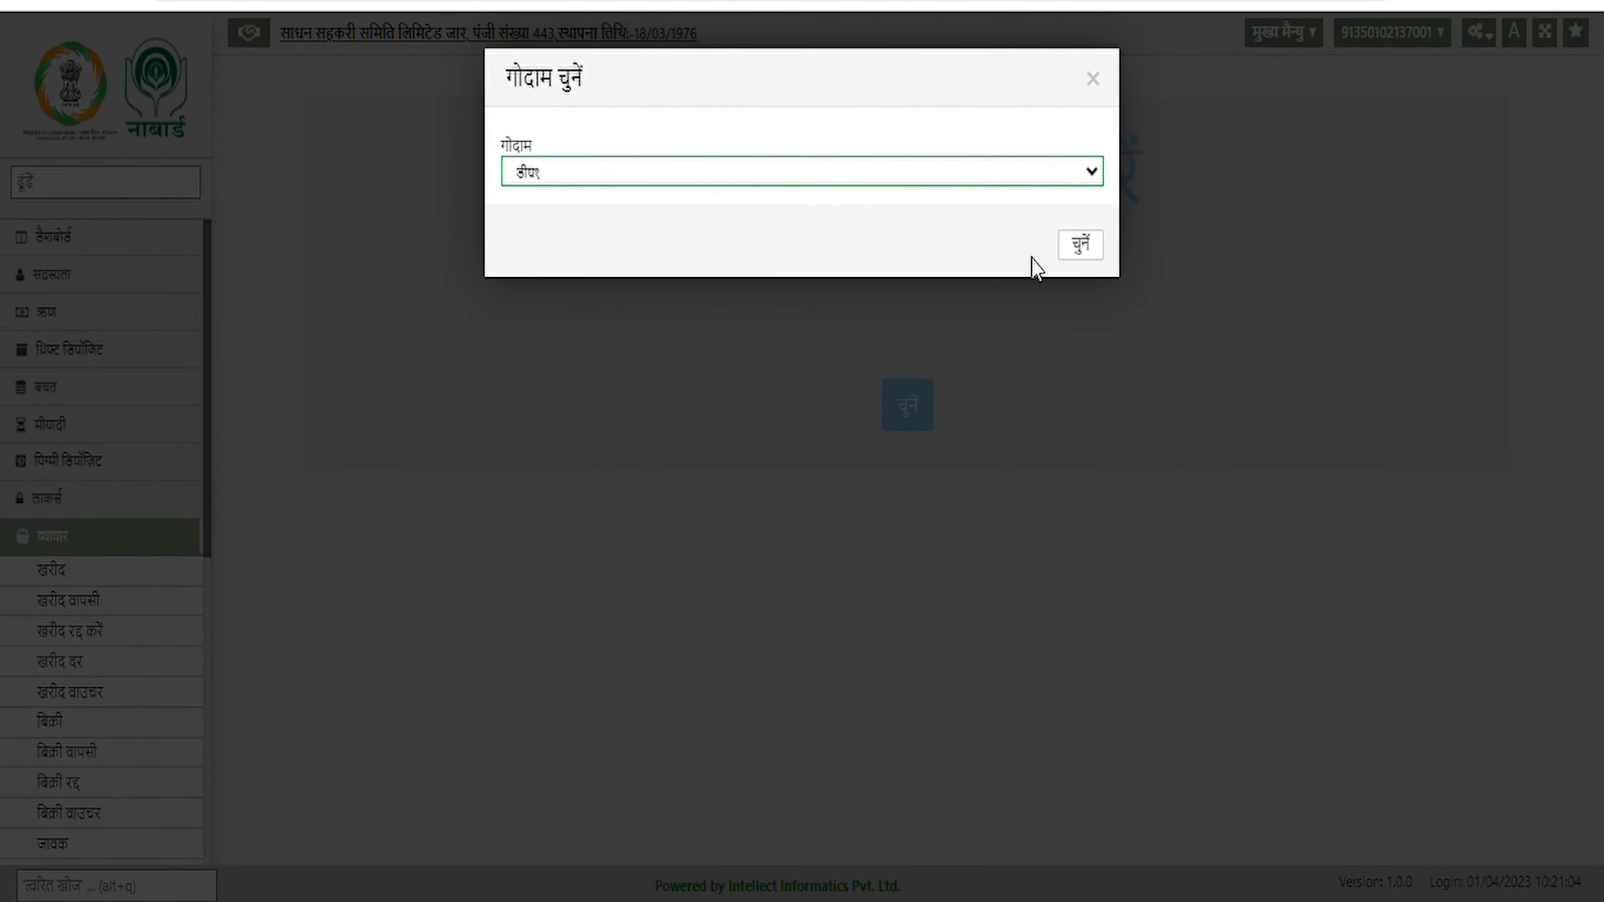
{"action": "left_click", "coordinate": [1098, 253]}
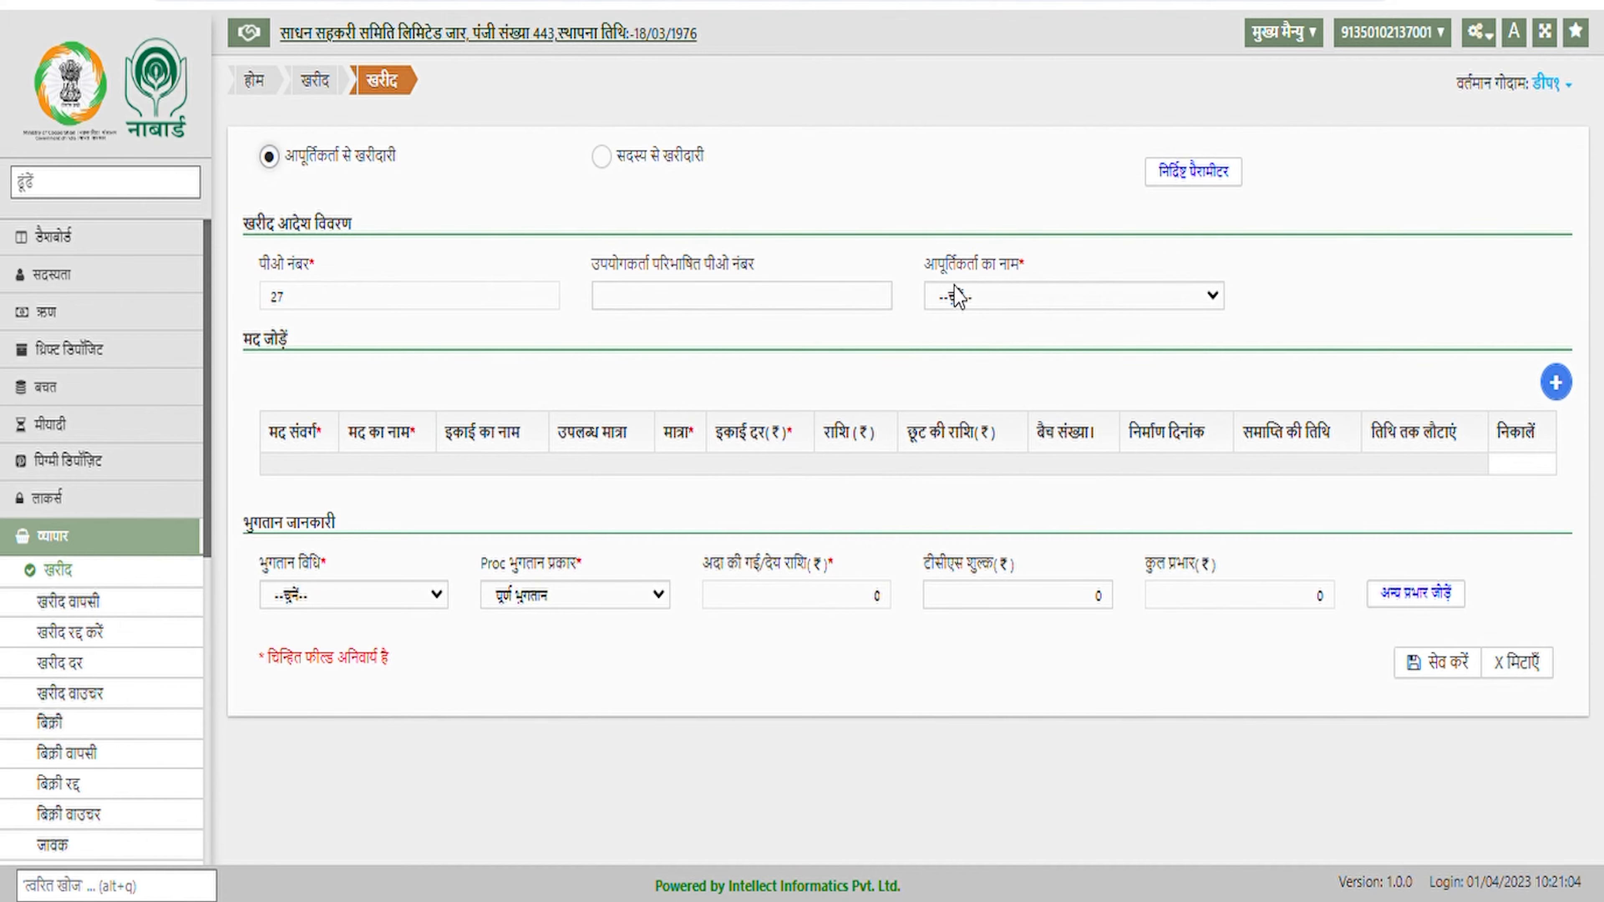
Choose supplier Fssai and add a उर्वरक line for item डी ए पी
{"action": "left_click", "coordinate": [980, 301]}
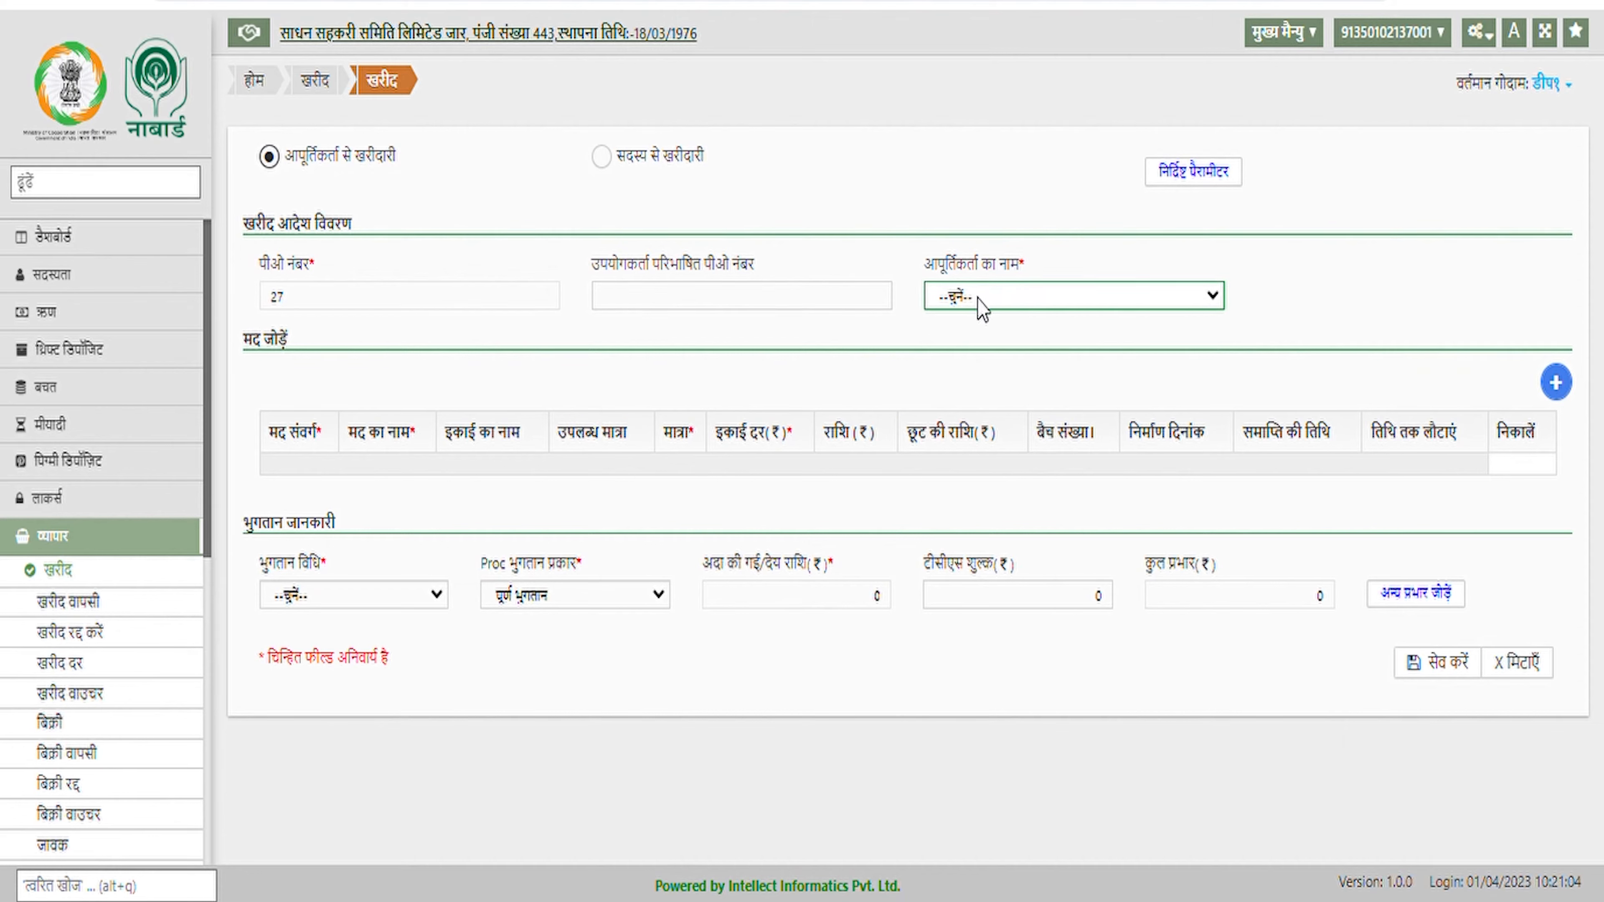
{"action": "left_click", "coordinate": [995, 405]}
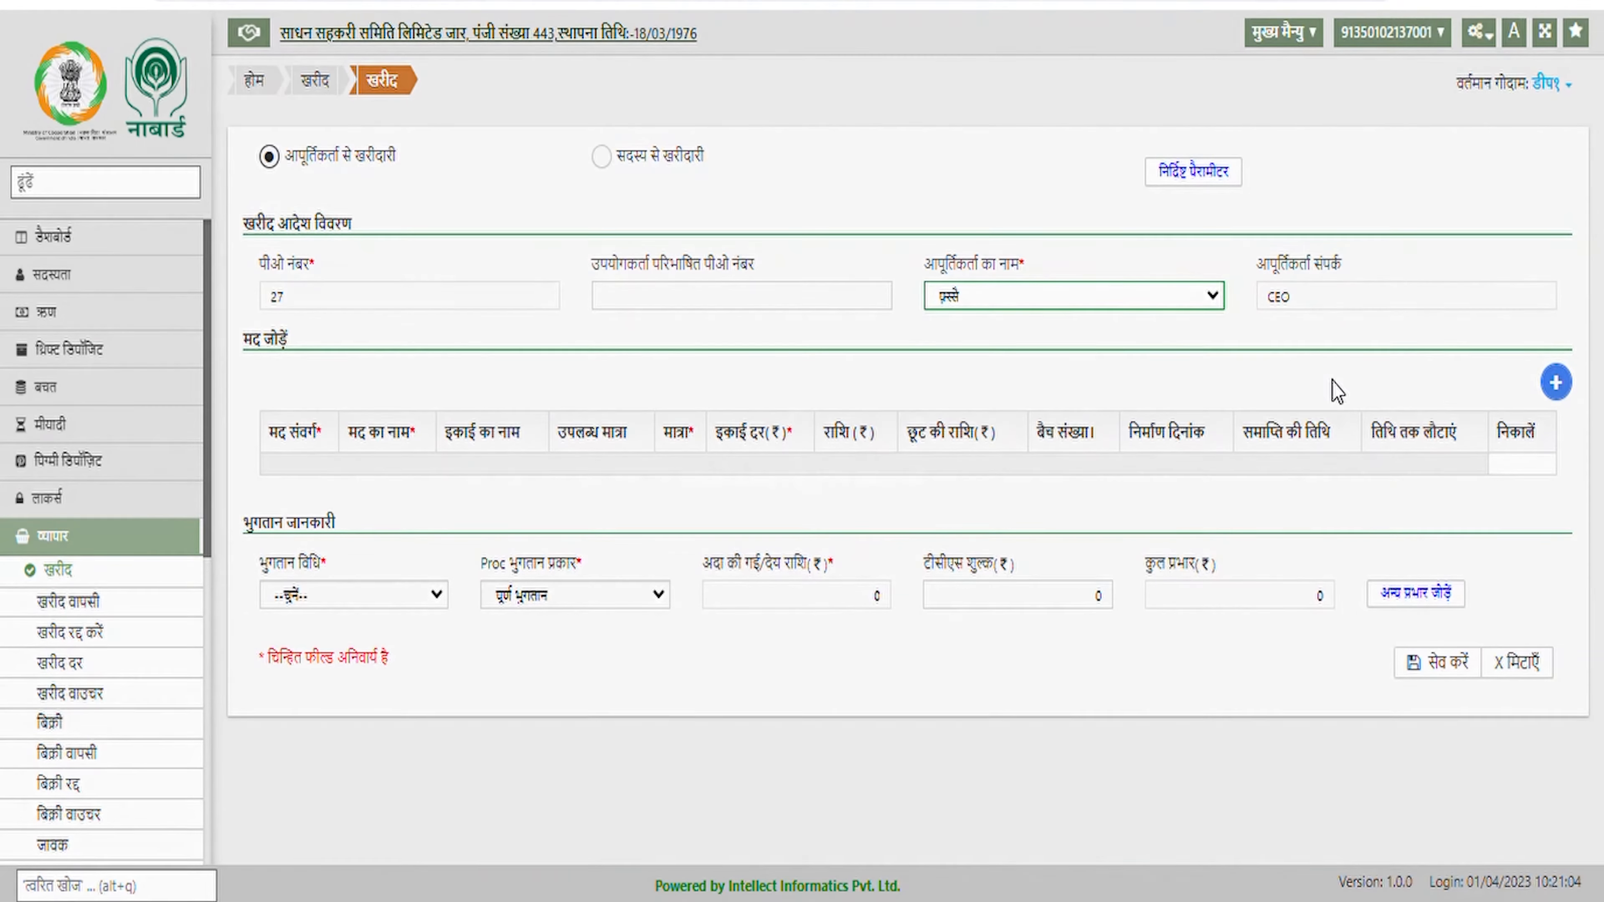
{"action": "left_click", "coordinate": [1556, 382]}
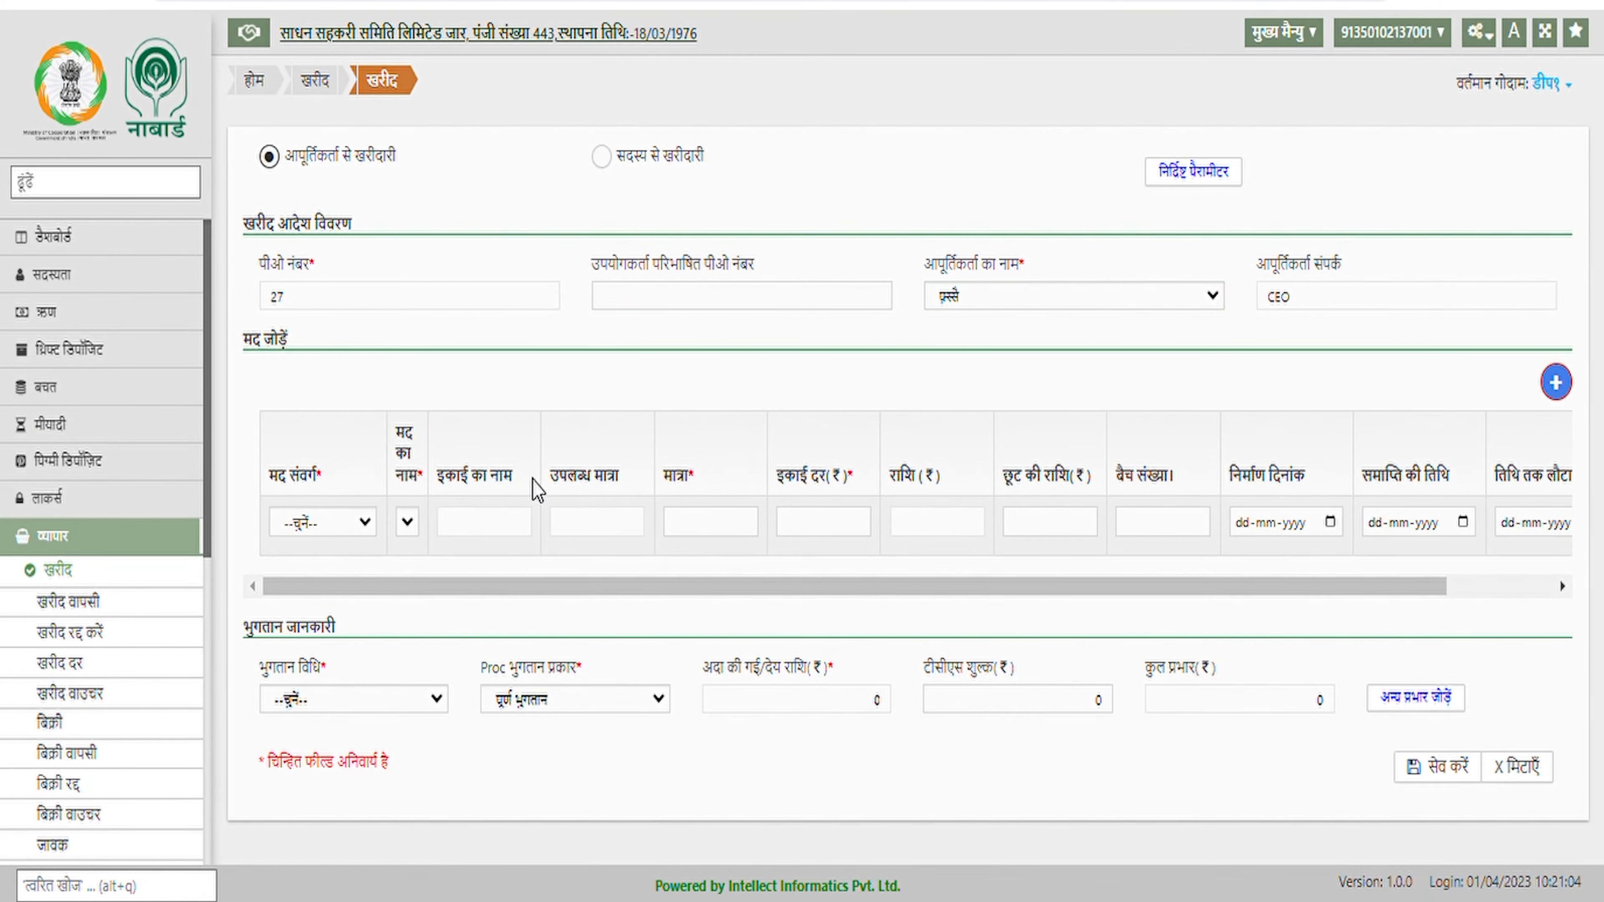
{"action": "left_click", "coordinate": [341, 522]}
{"action": "left_click", "coordinate": [351, 577]}
{"action": "left_click", "coordinate": [496, 478]}
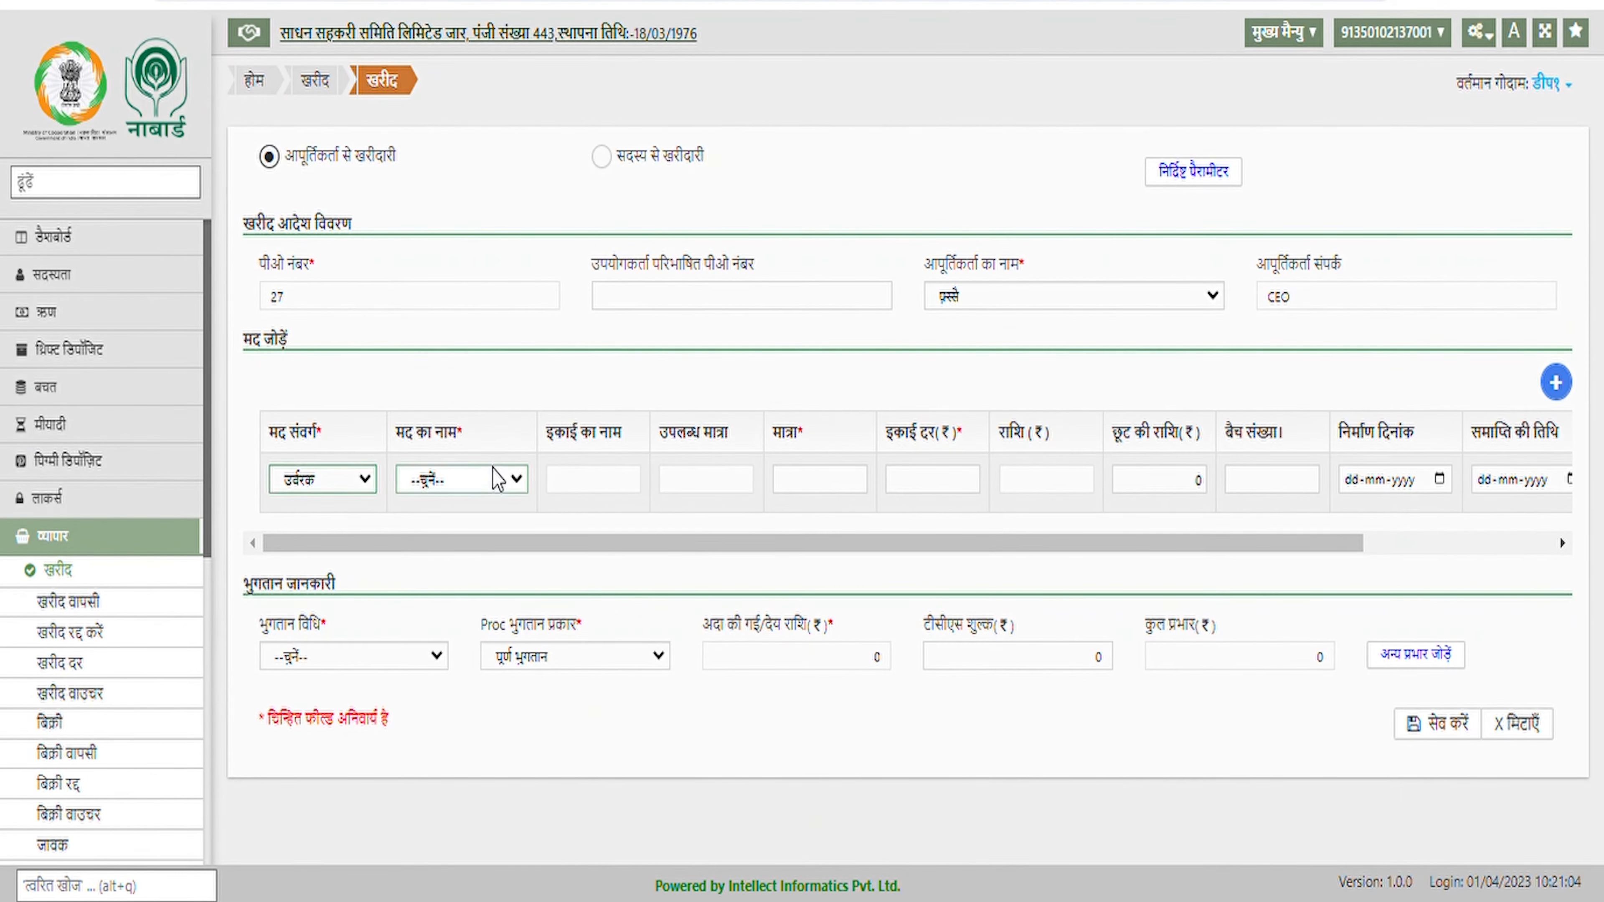
{"action": "left_click", "coordinate": [471, 532]}
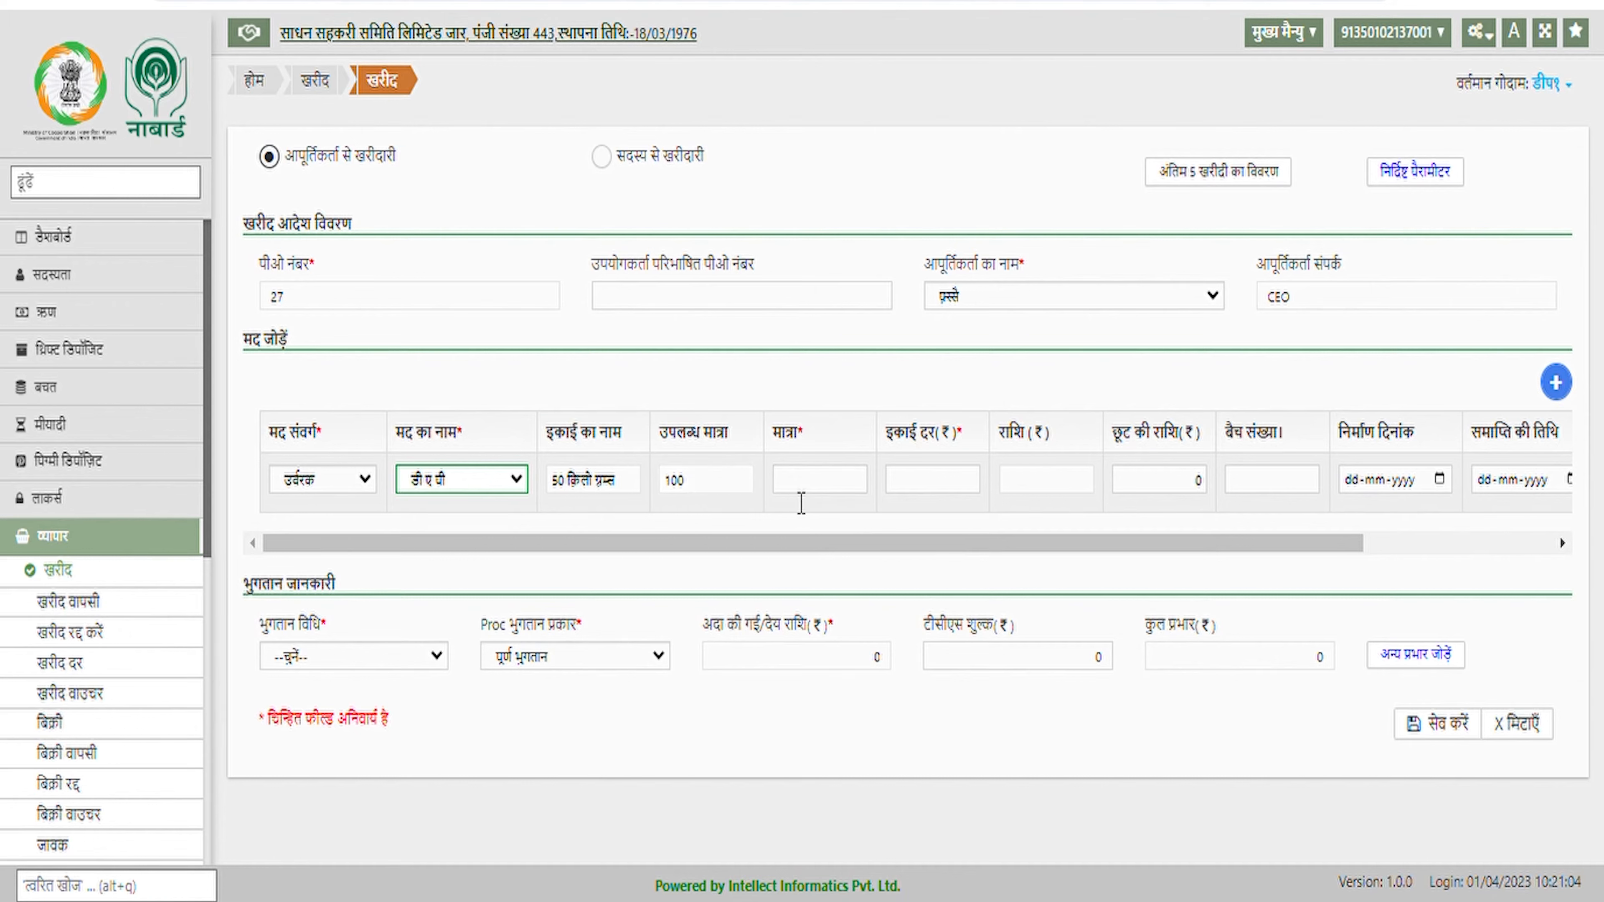
Enter quantity 50 at rate 100 for डी ए पी, giving an amount of 5000
{"action": "left_click", "coordinate": [821, 493]}
{"action": "type", "text": "50"}
{"action": "key", "text": "Tab"}
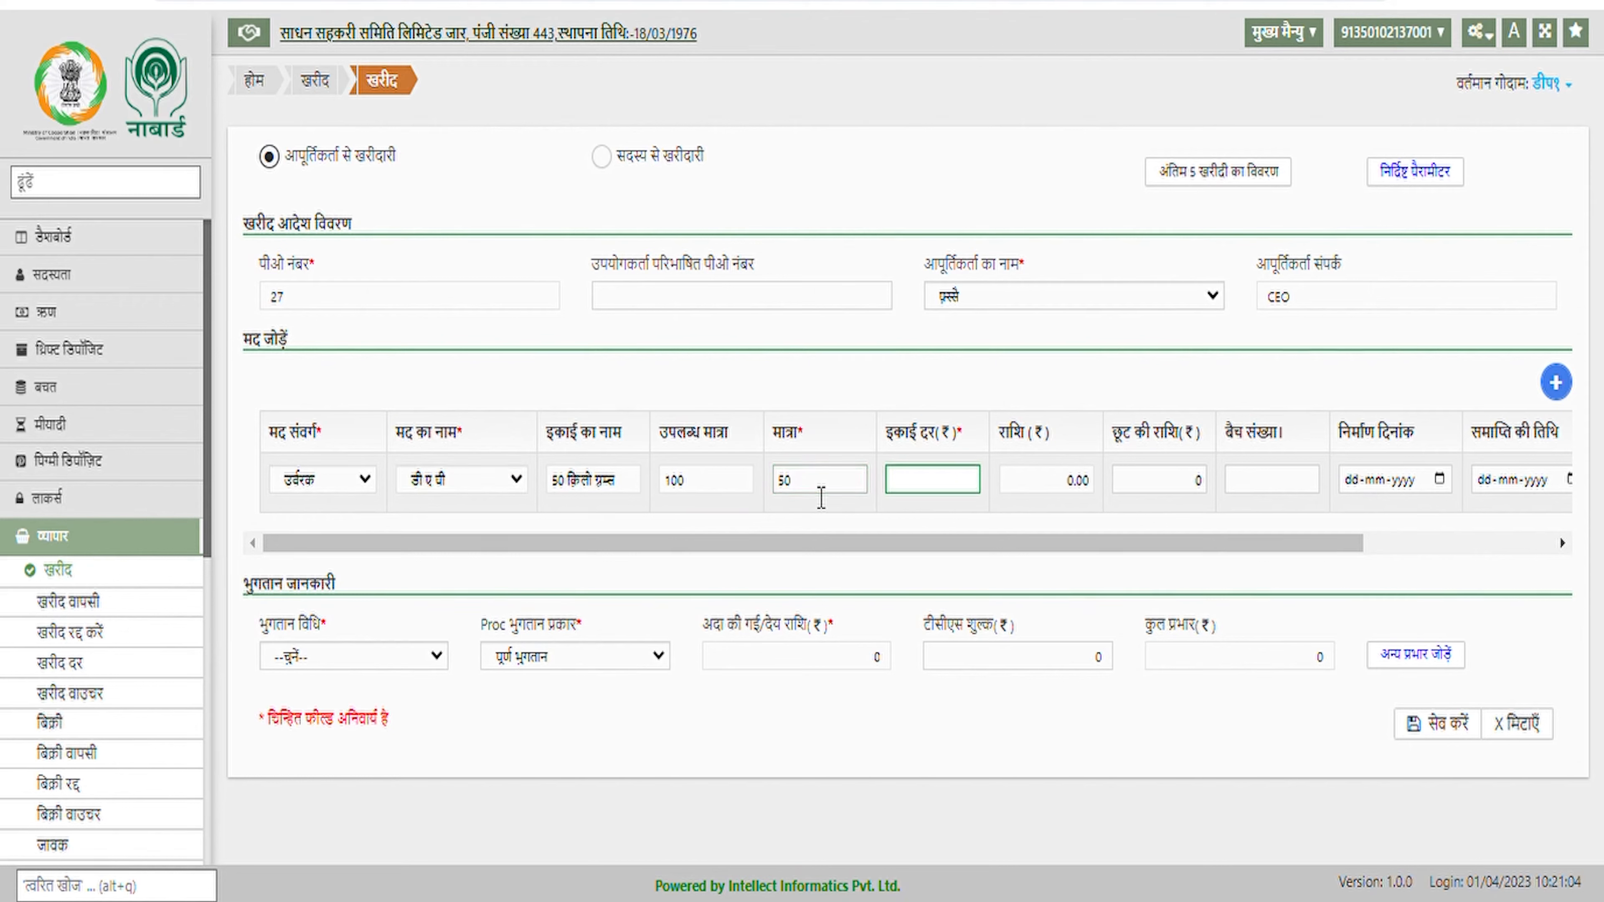
{"action": "type", "text": "100"}
{"action": "key", "text": "Tab"}
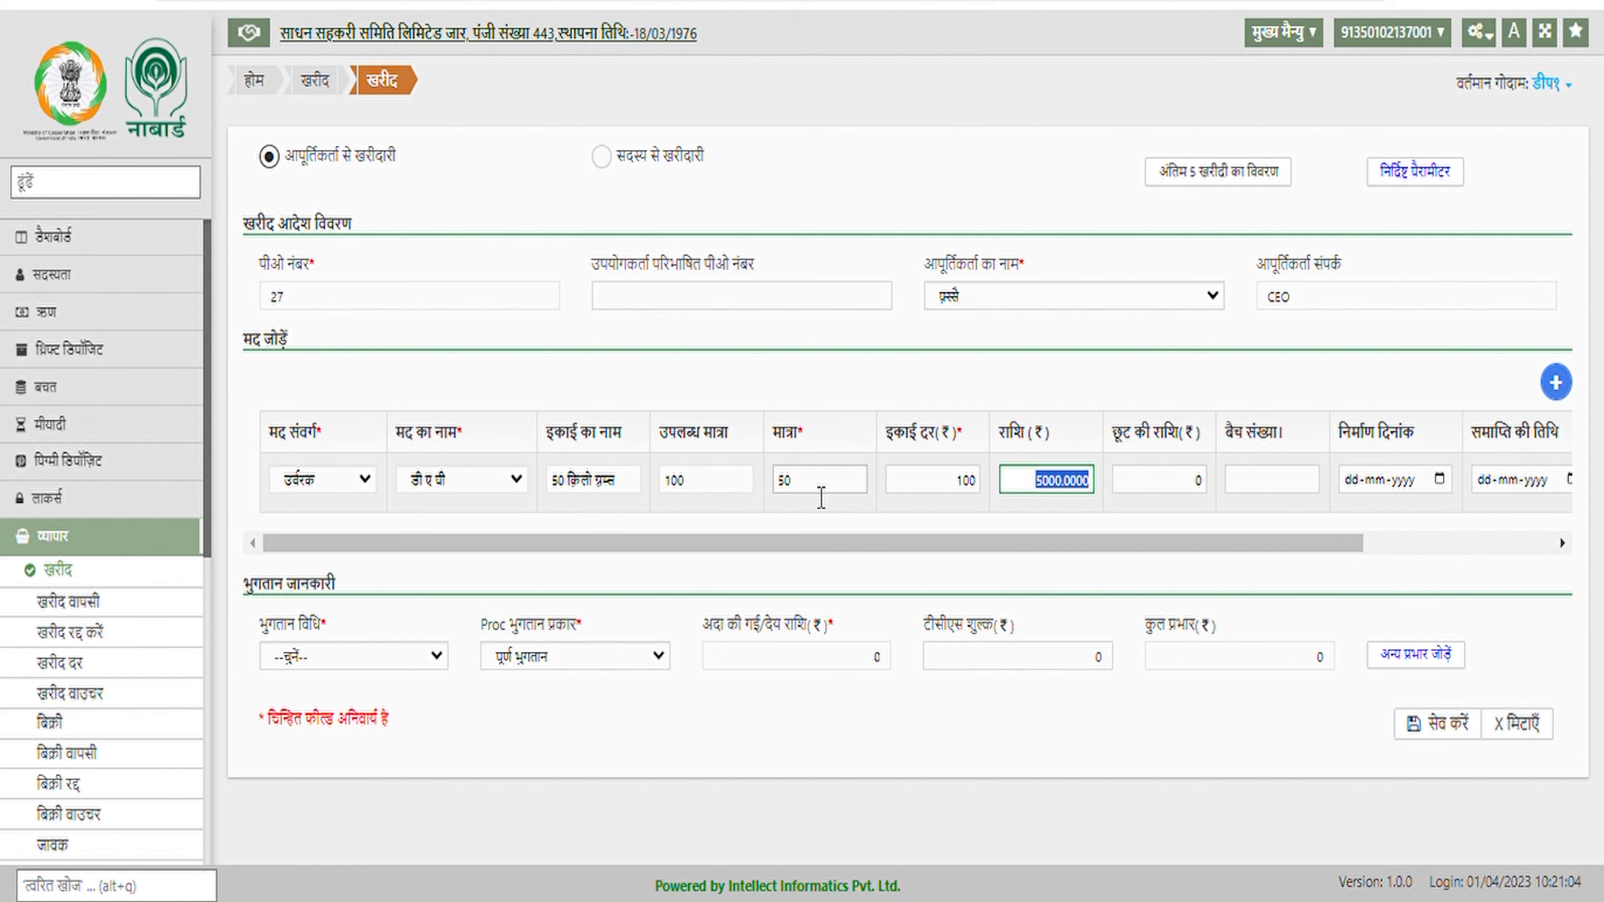
Skip discount and batch number and set the payment mode to क्रेडिट
{"action": "left_click", "coordinate": [1178, 492]}
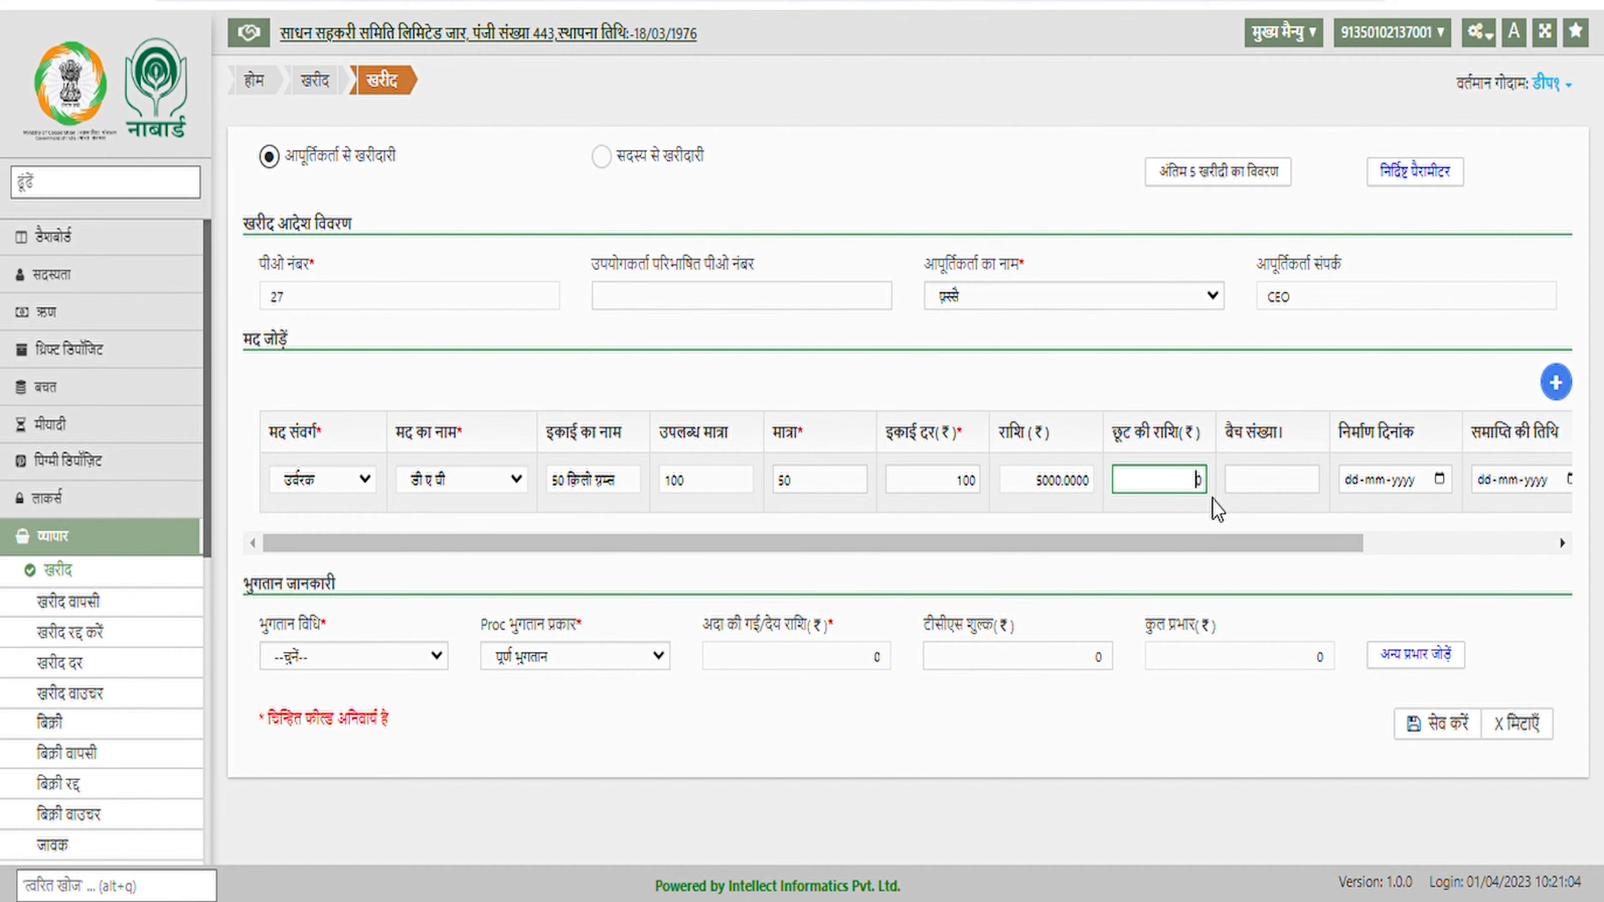
{"action": "left_click", "coordinate": [1271, 491]}
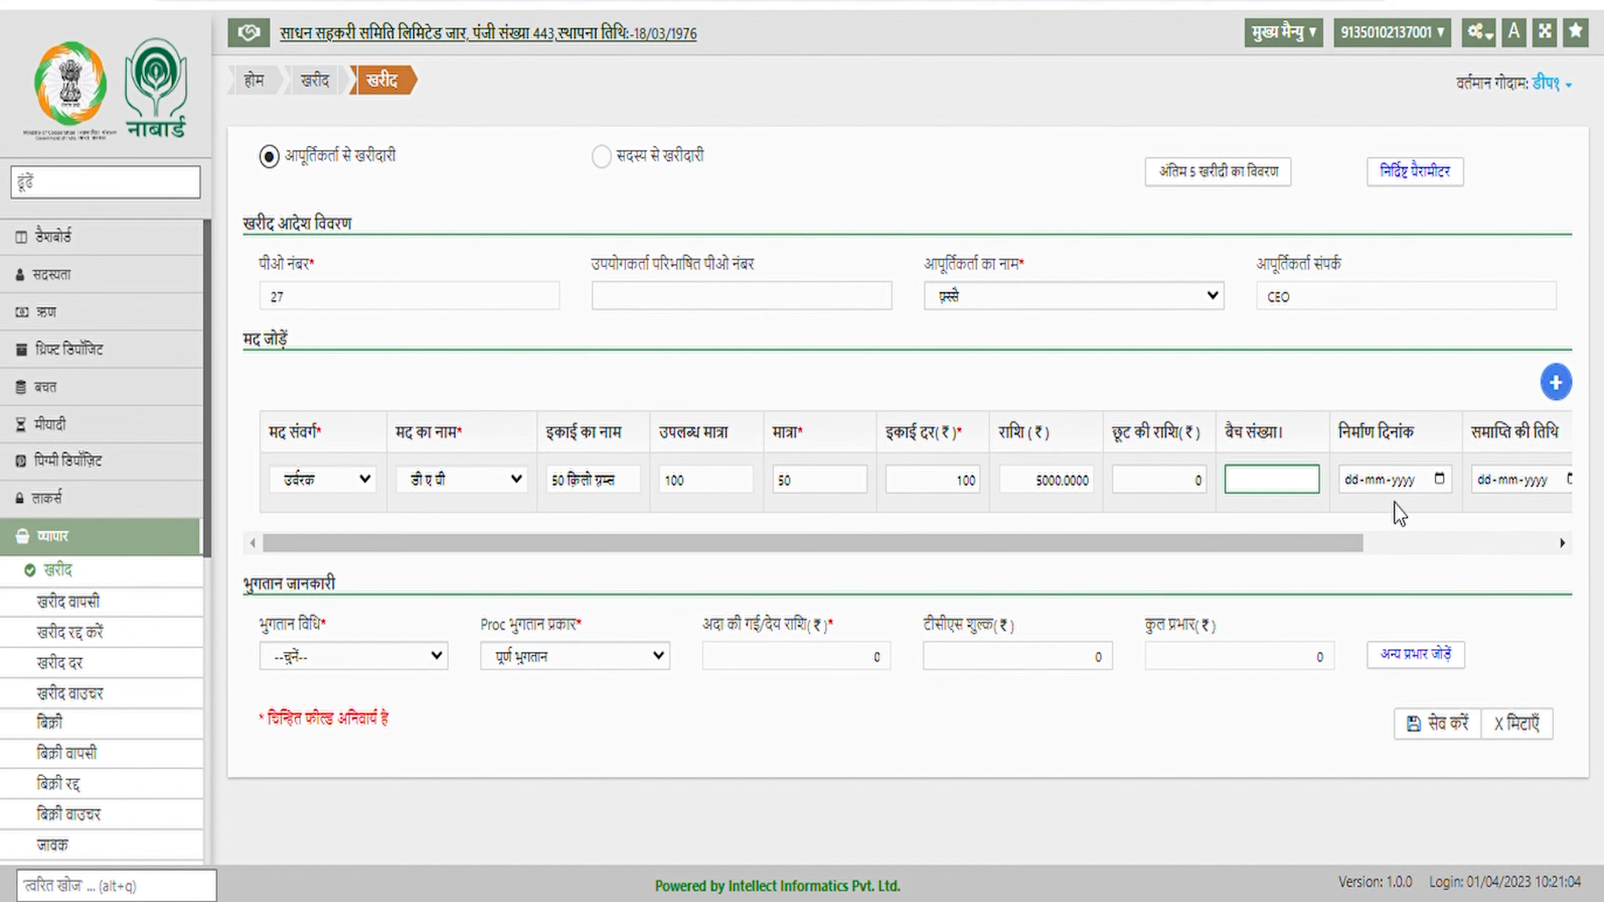
{"action": "left_click_drag", "start_coordinate": [1239, 555], "coordinate": [1515, 545]}
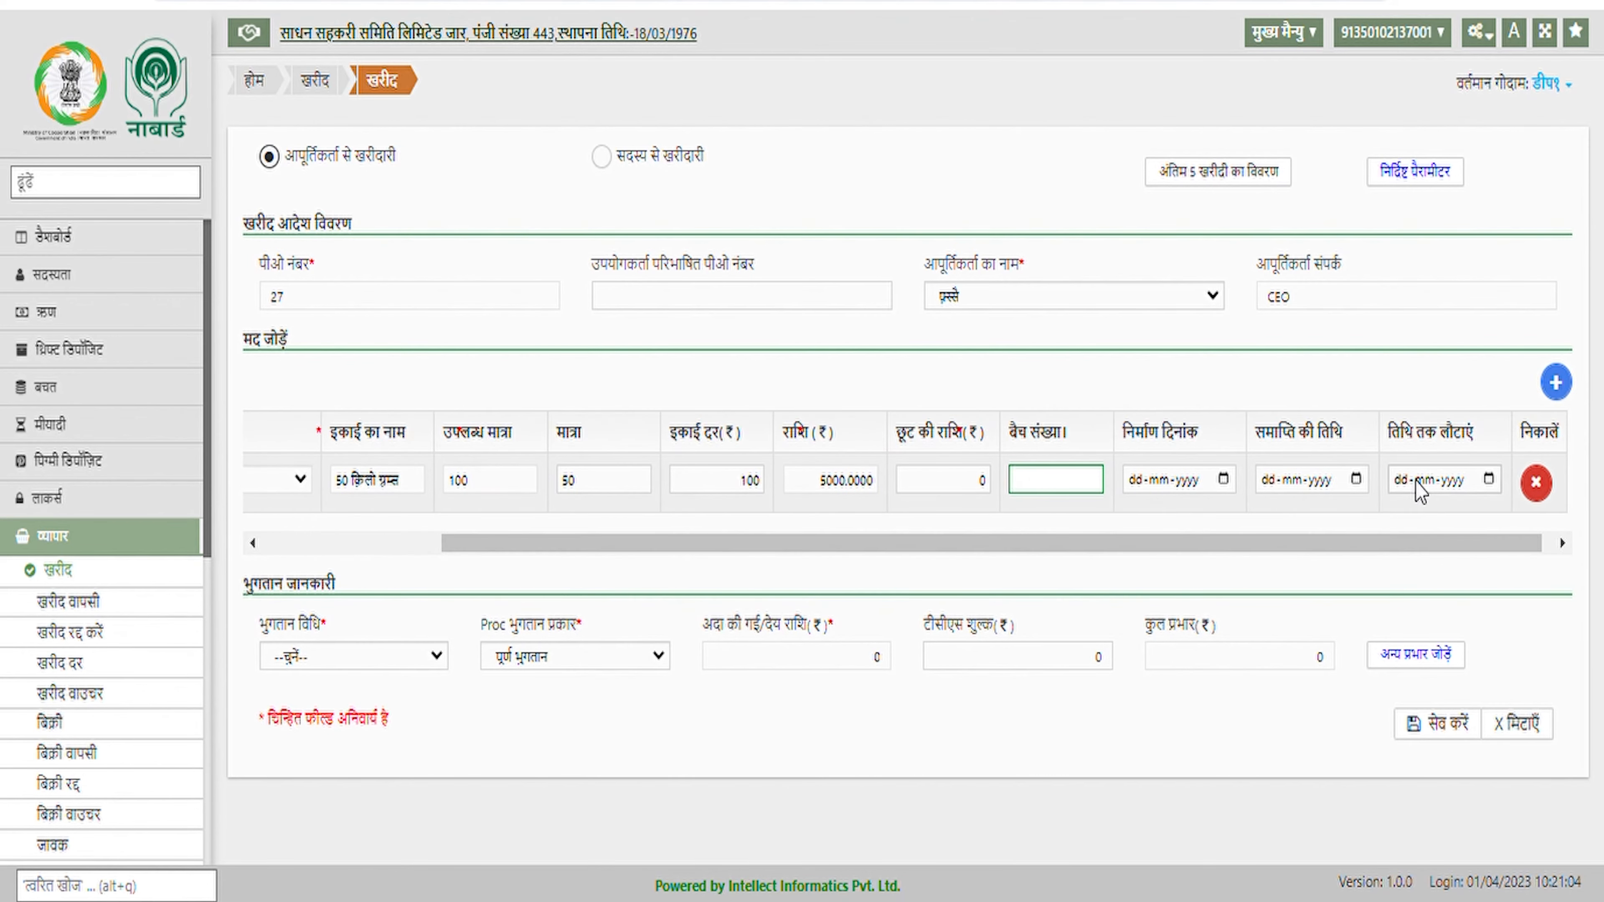
{"action": "left_click_drag", "start_coordinate": [1392, 548], "coordinate": [1096, 584]}
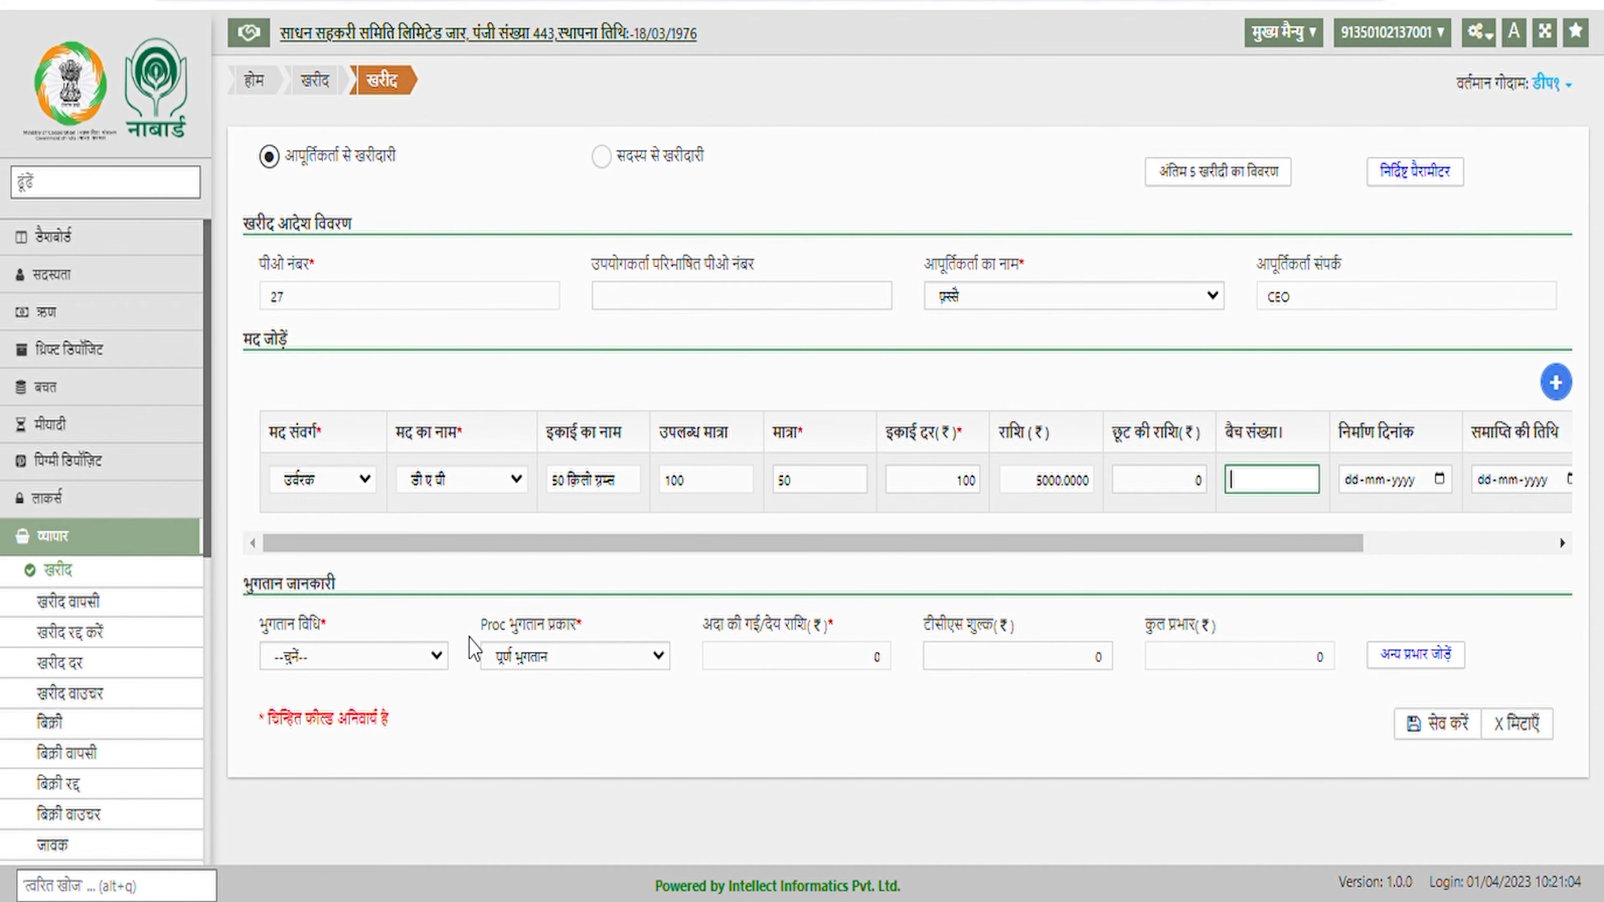
{"action": "left_click_drag", "start_coordinate": [668, 549], "coordinate": [956, 544]}
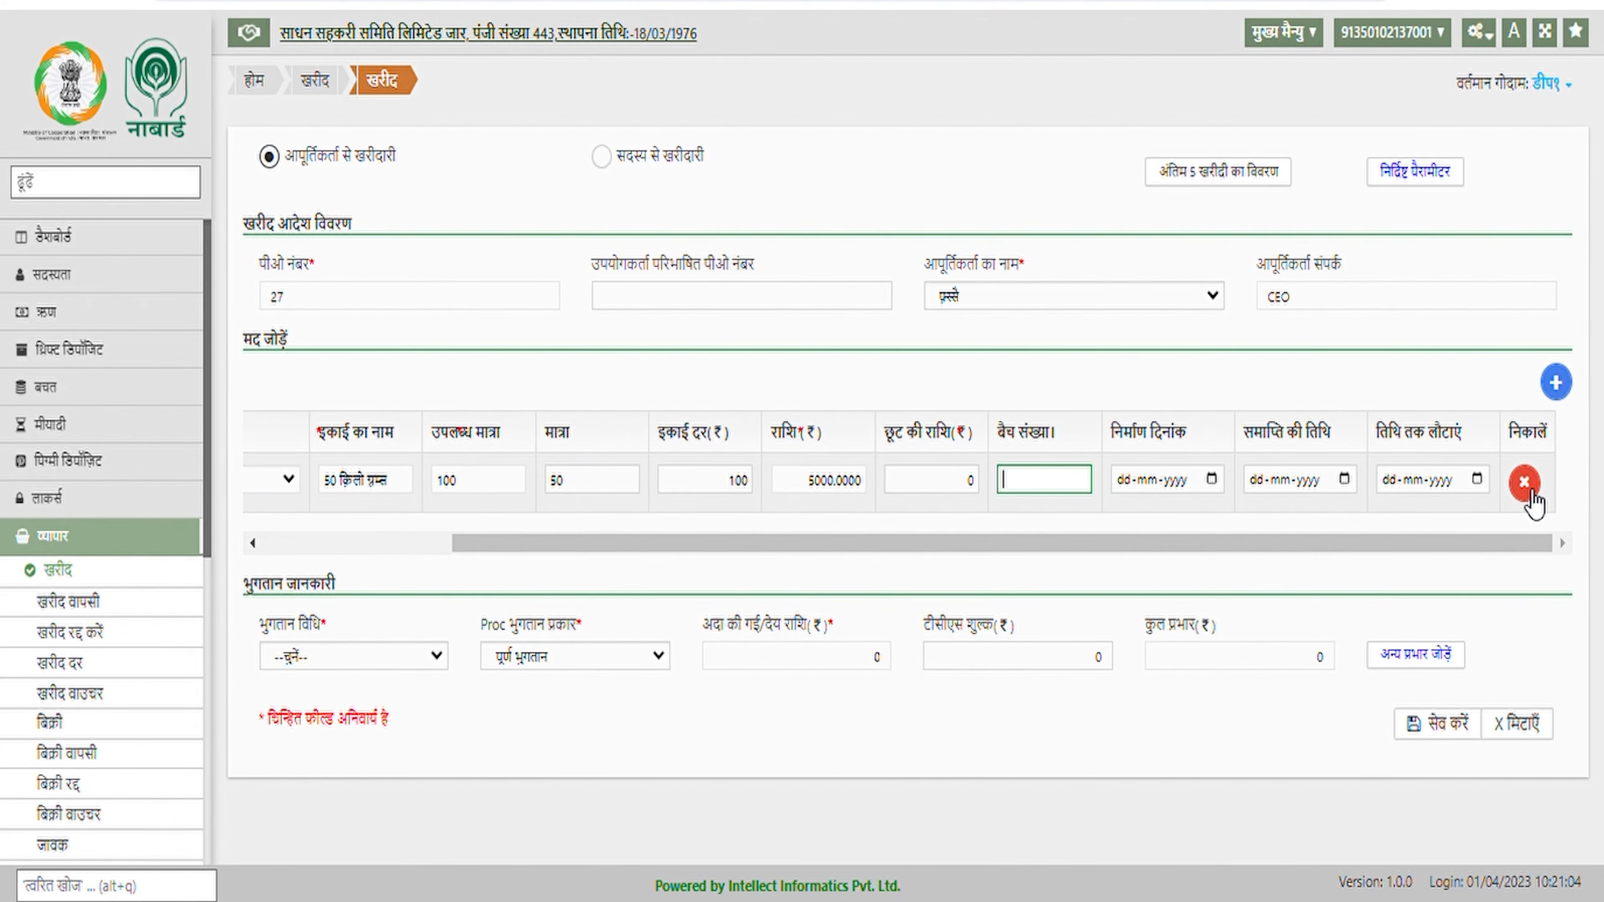
{"action": "left_click_drag", "start_coordinate": [1073, 544], "coordinate": [878, 544]}
{"action": "left_click", "coordinate": [436, 656]}
{"action": "left_click", "coordinate": [422, 703]}
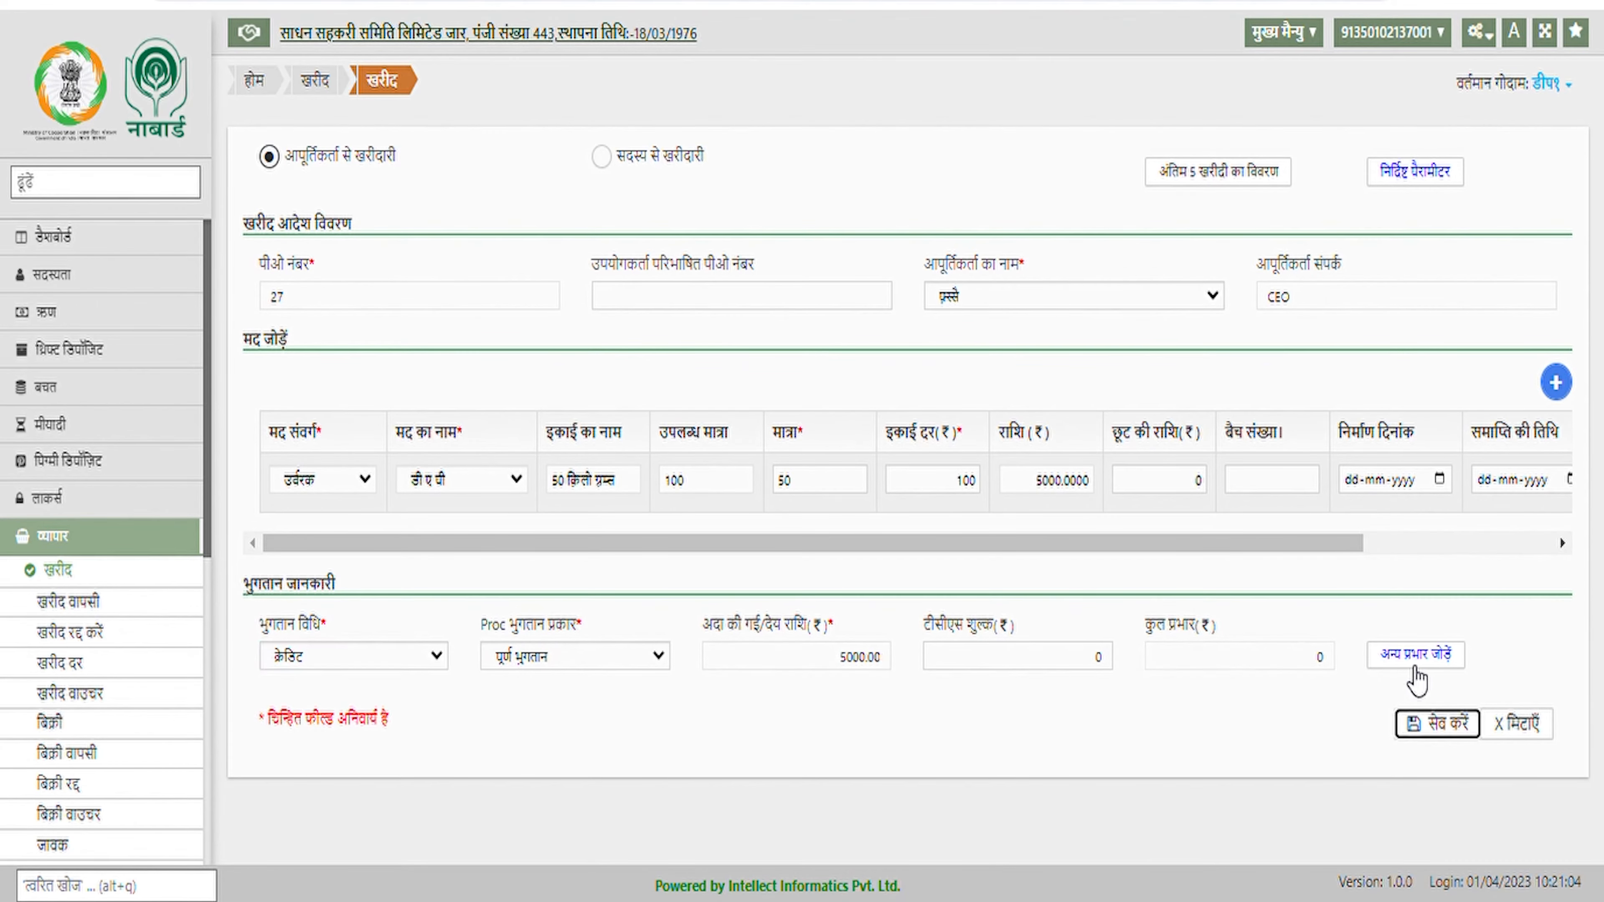
Skip additional charges, then save and confirm purchase order 27 for ₹5000
{"action": "left_click", "coordinate": [1425, 660]}
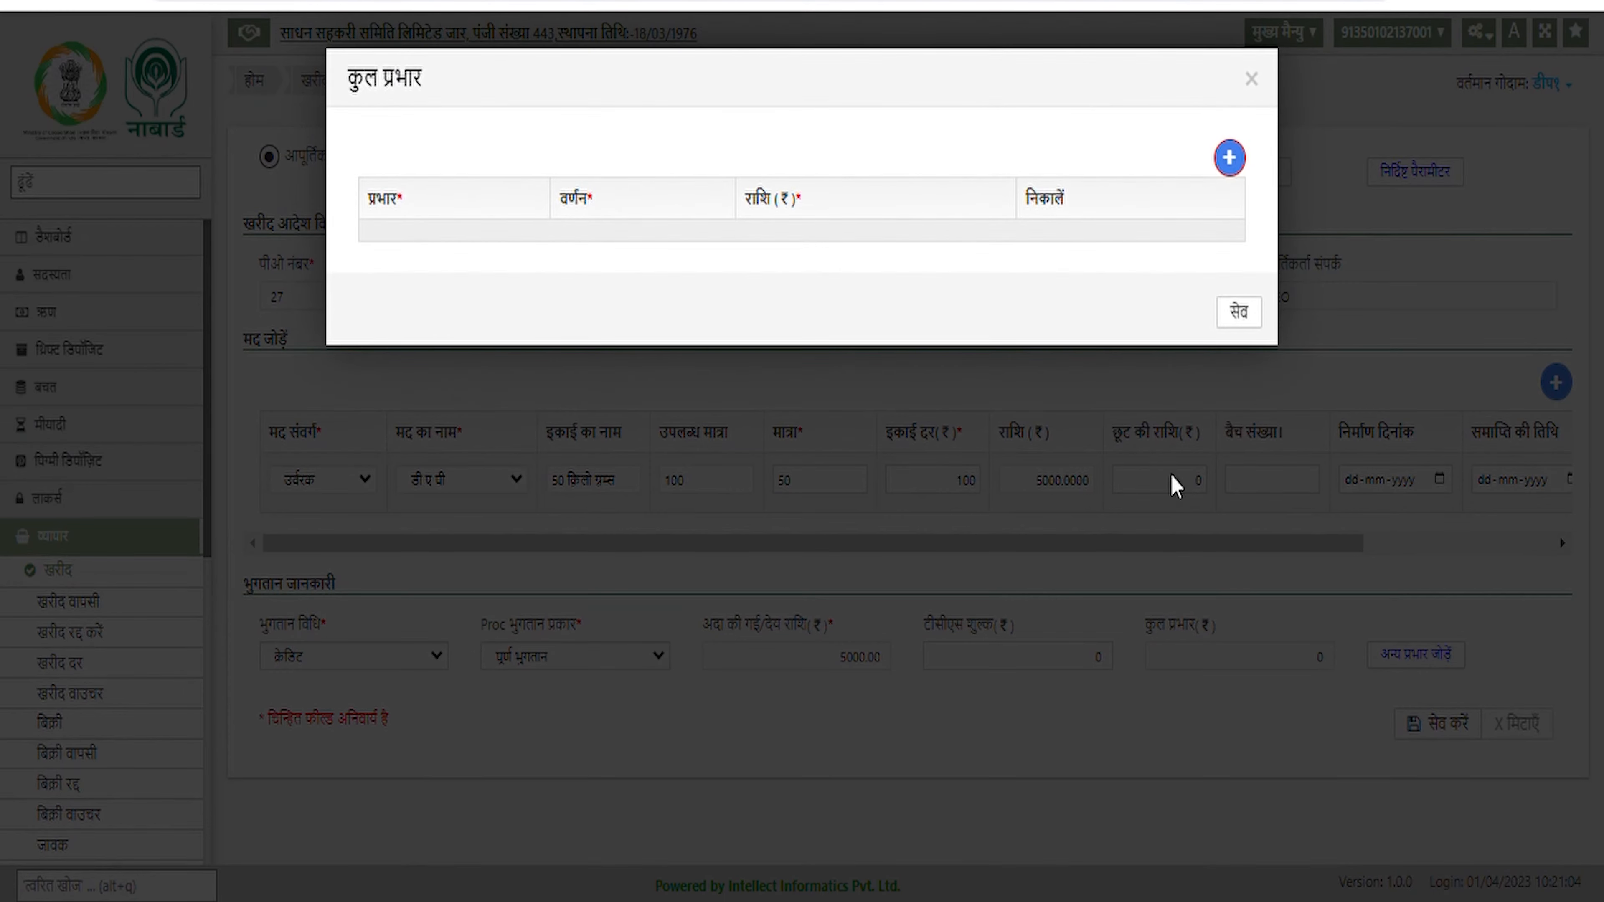
{"action": "left_click", "coordinate": [1253, 81]}
{"action": "left_click", "coordinate": [1441, 730]}
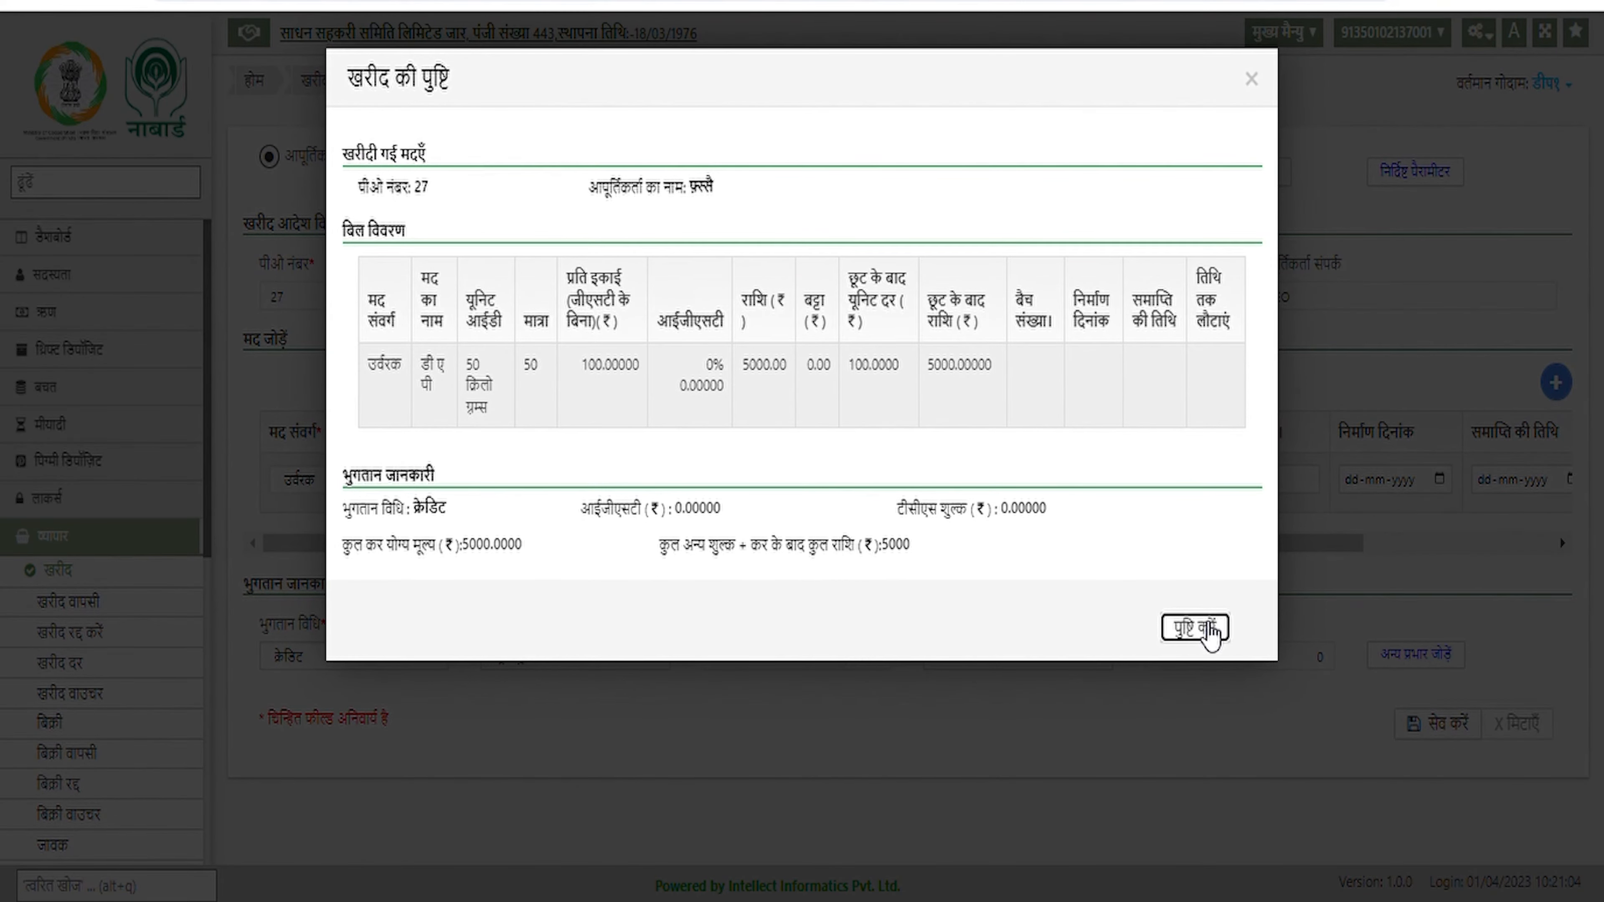
{"action": "left_click", "coordinate": [1204, 625]}
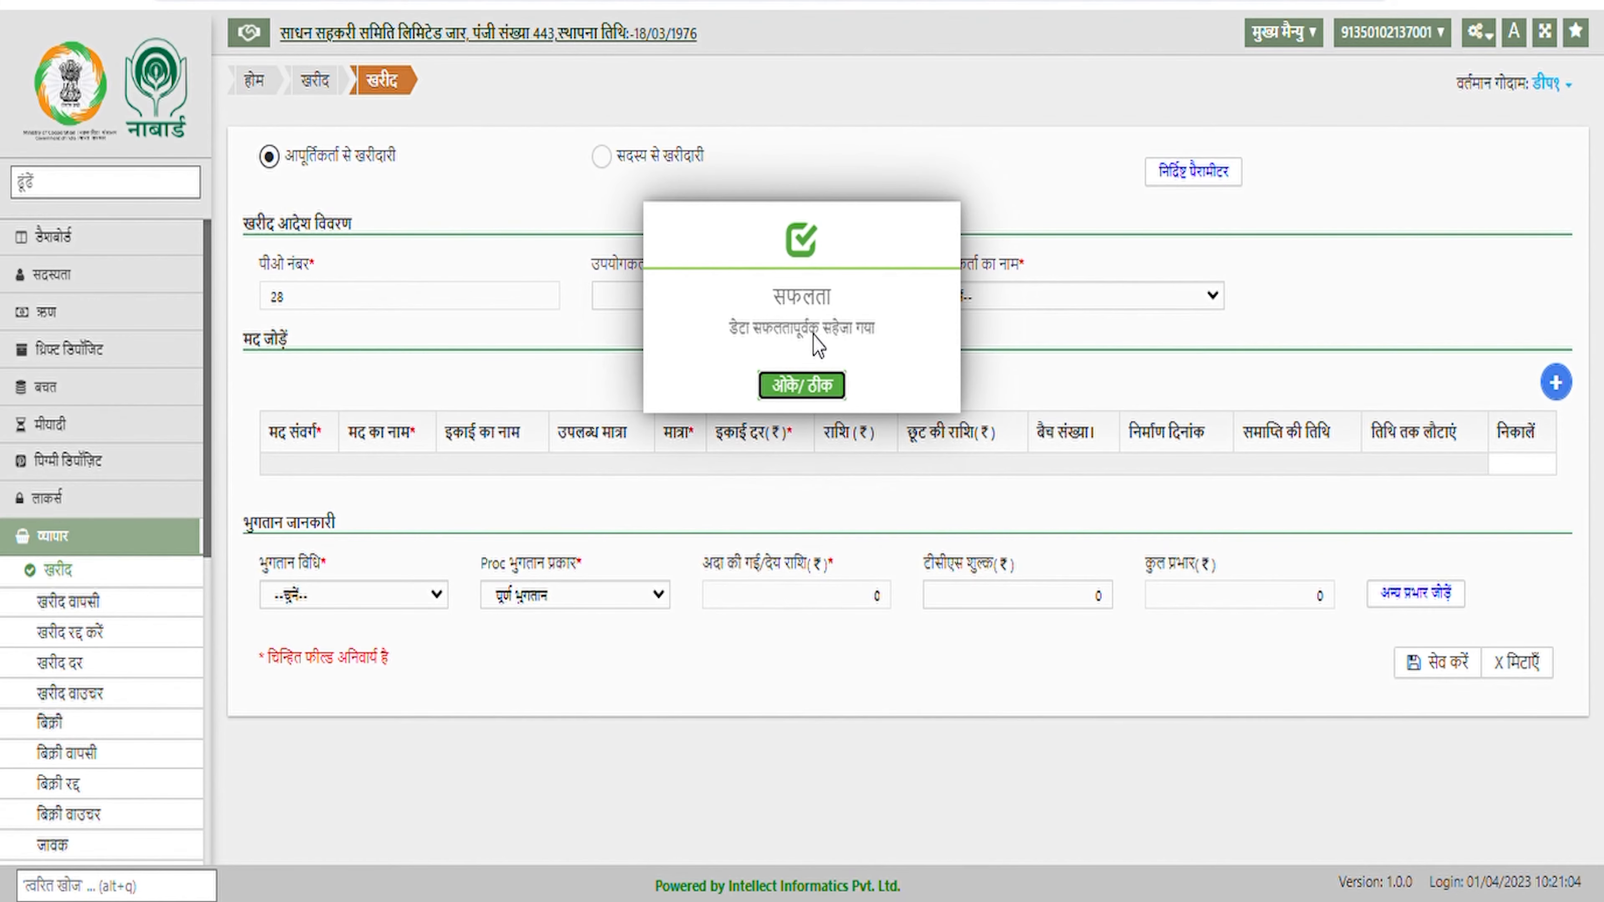
{"action": "left_click", "coordinate": [818, 387]}
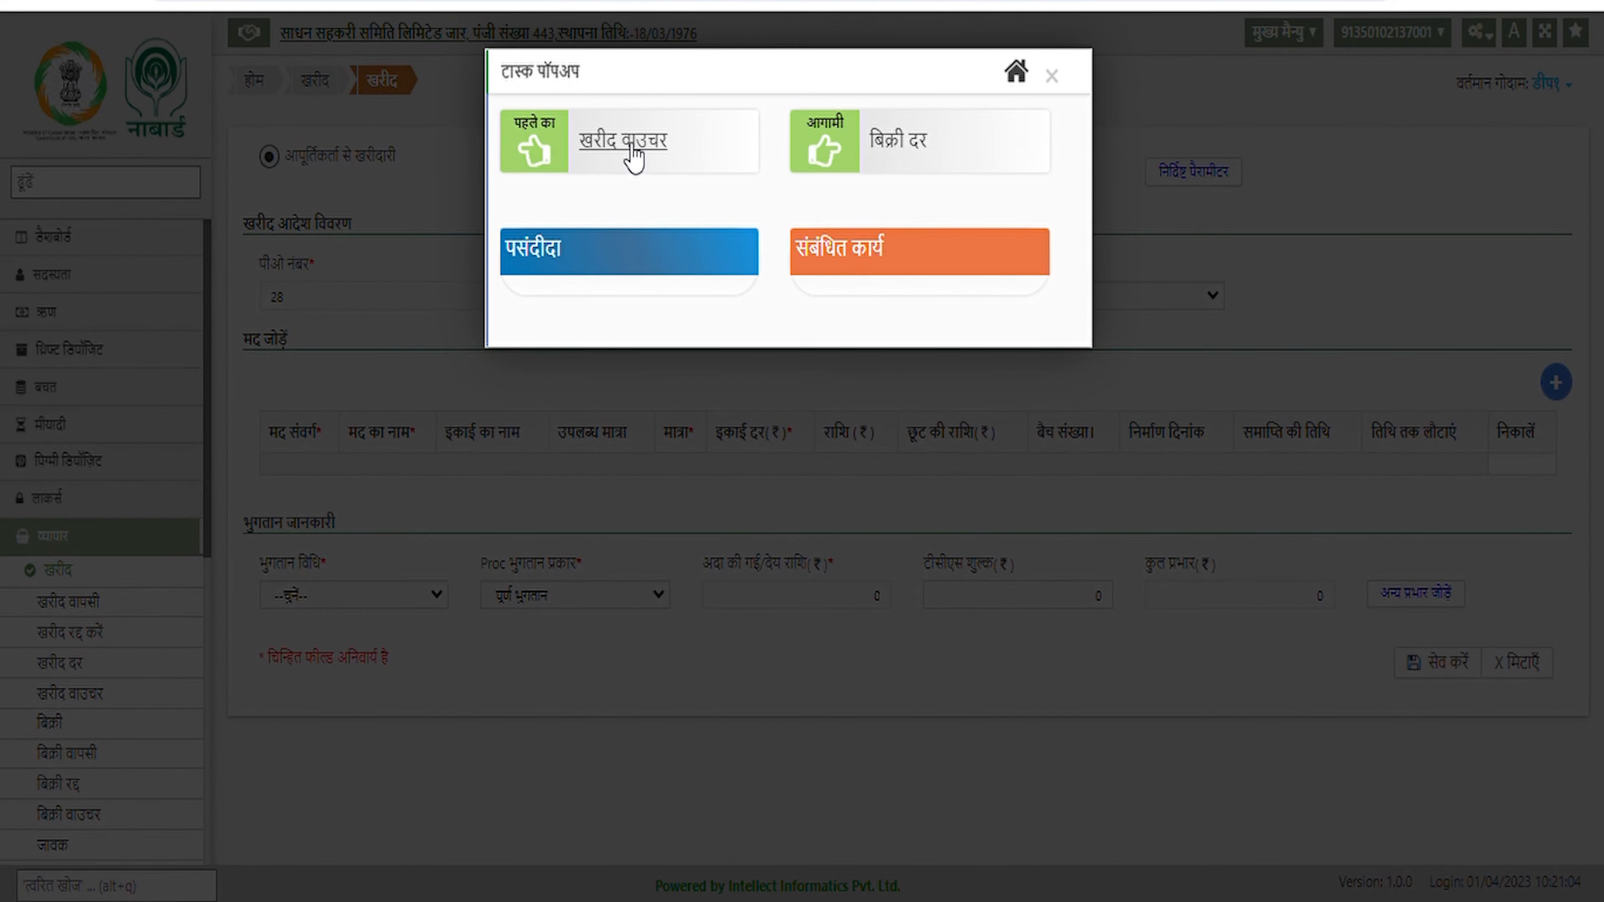
On खरीद वाउचर, list क्रेडिट purchases for godown डीप१ with transfer to सुंदरीहेड
{"action": "left_click", "coordinate": [625, 148]}
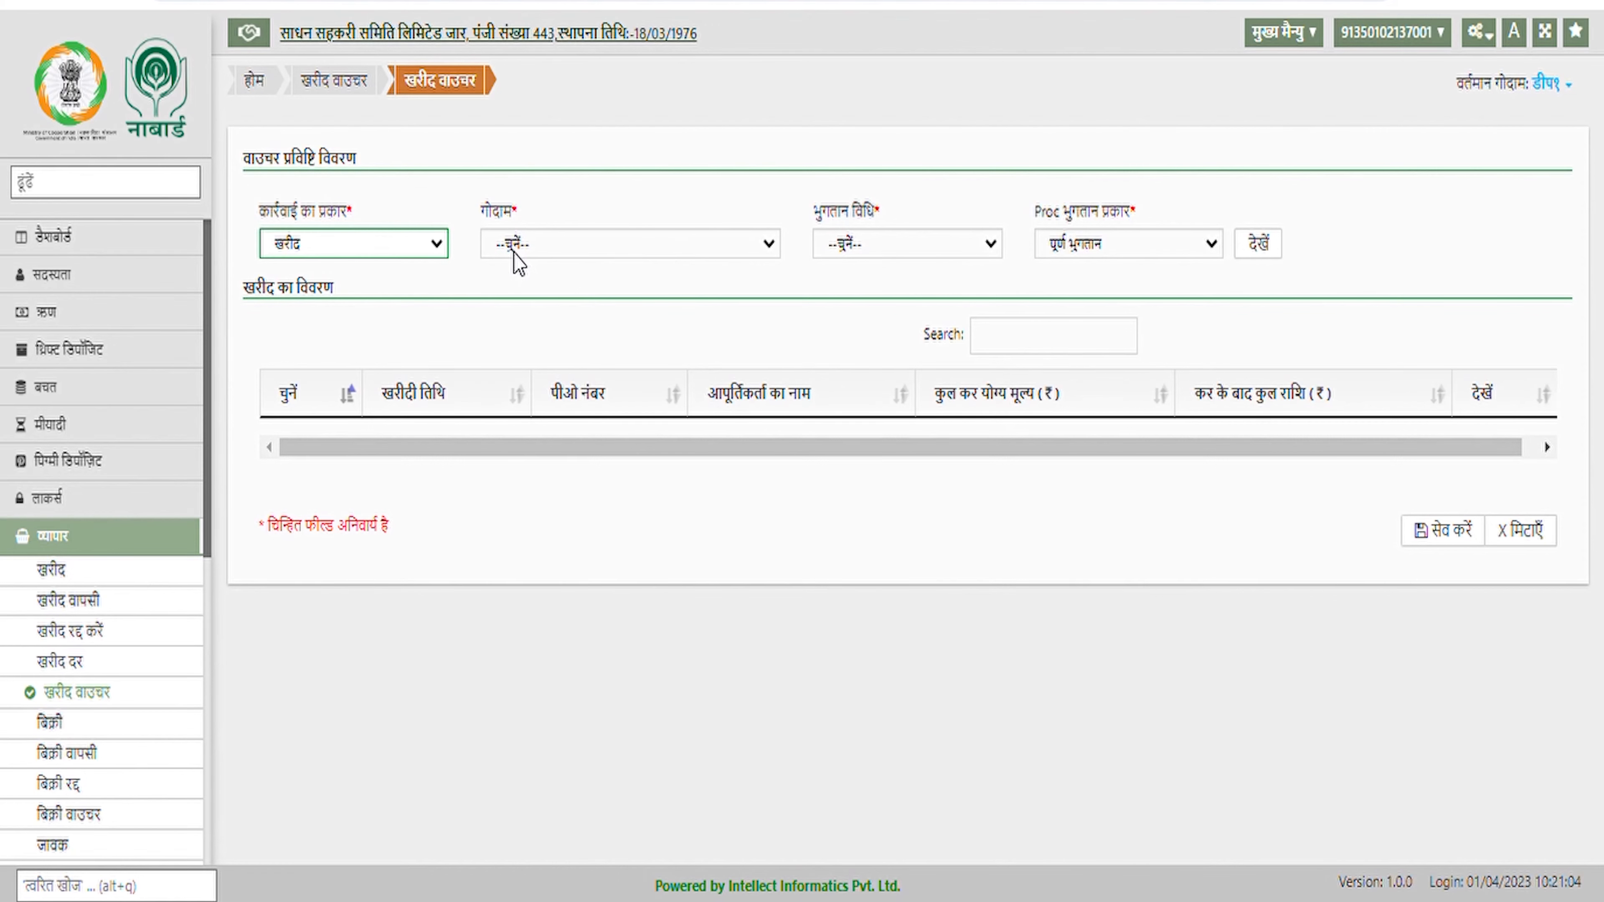
{"action": "left_click", "coordinate": [557, 237]}
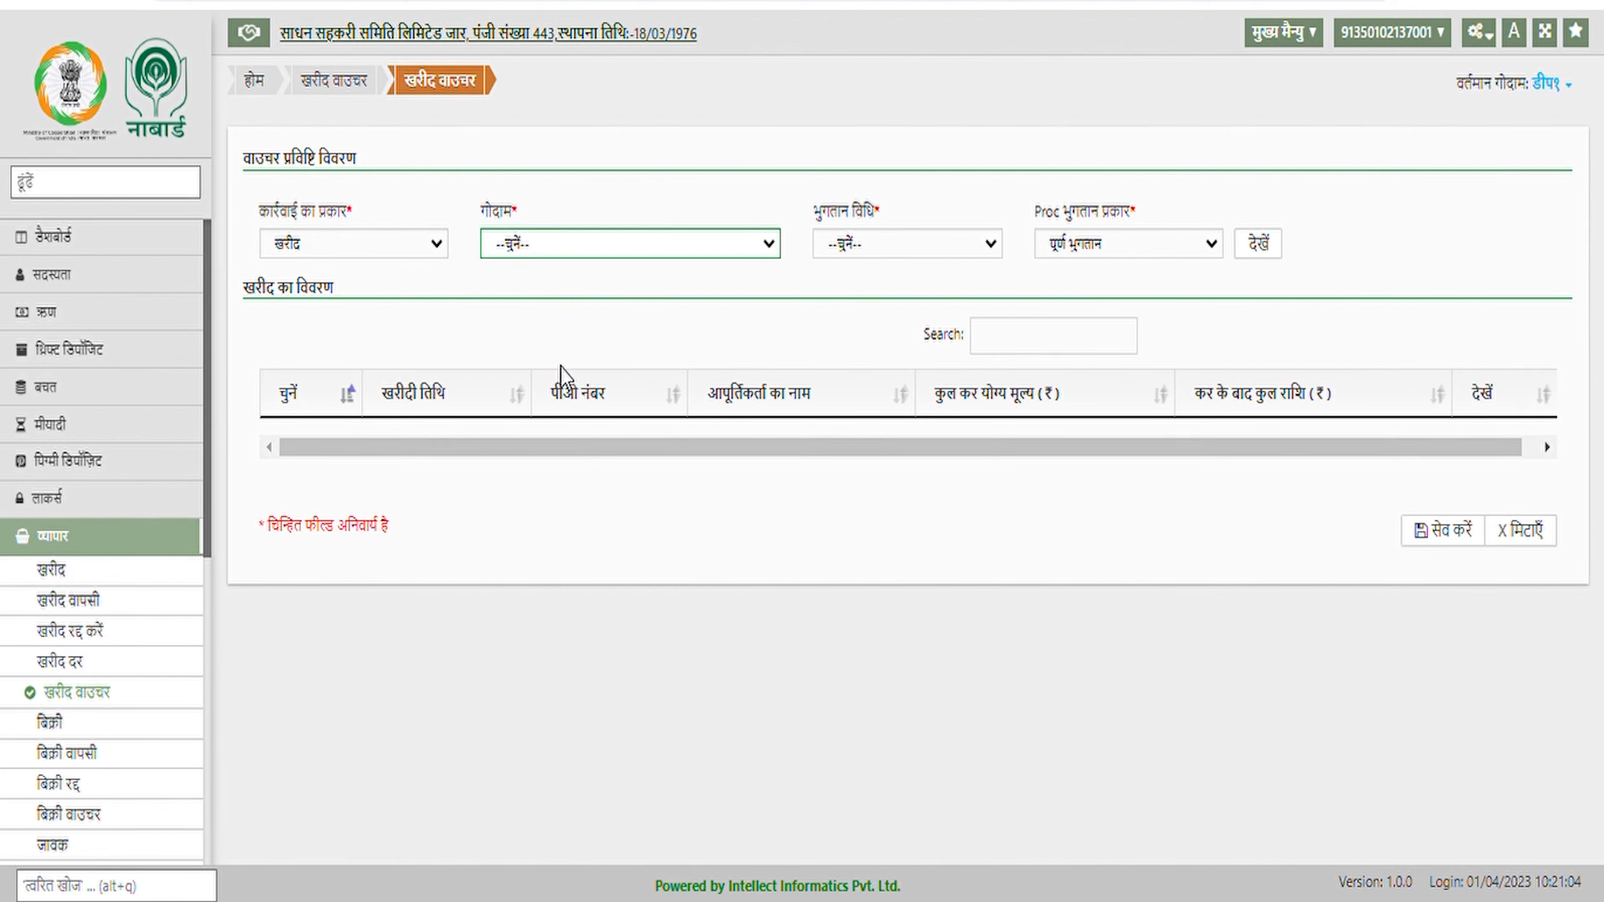
{"action": "key", "text": "Down"}
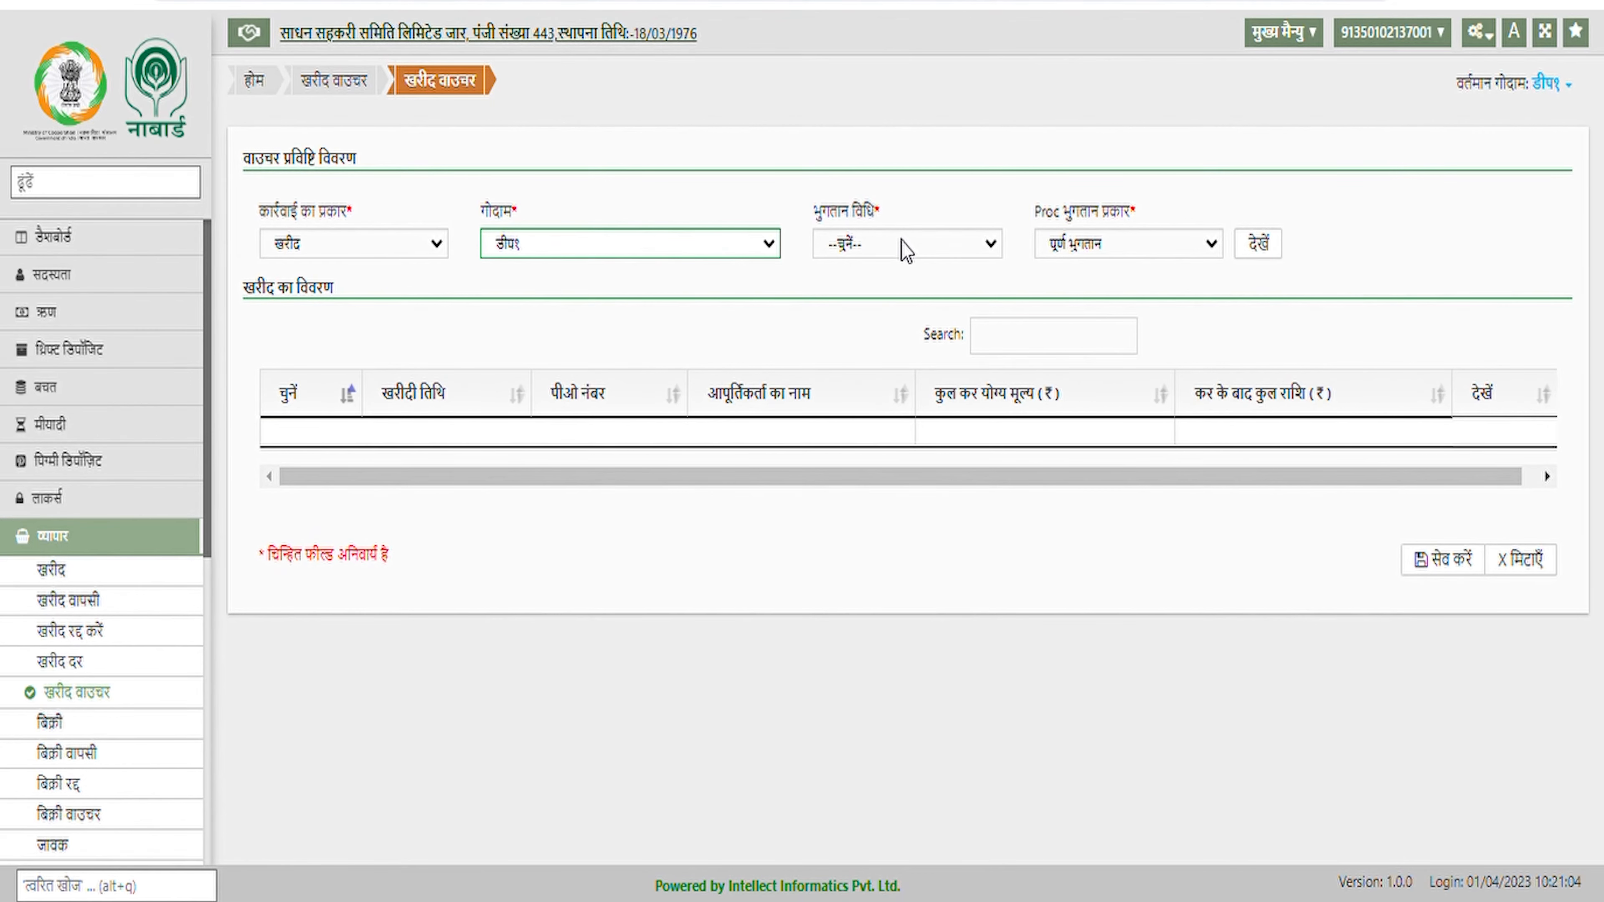
{"action": "key", "text": "Tab"}
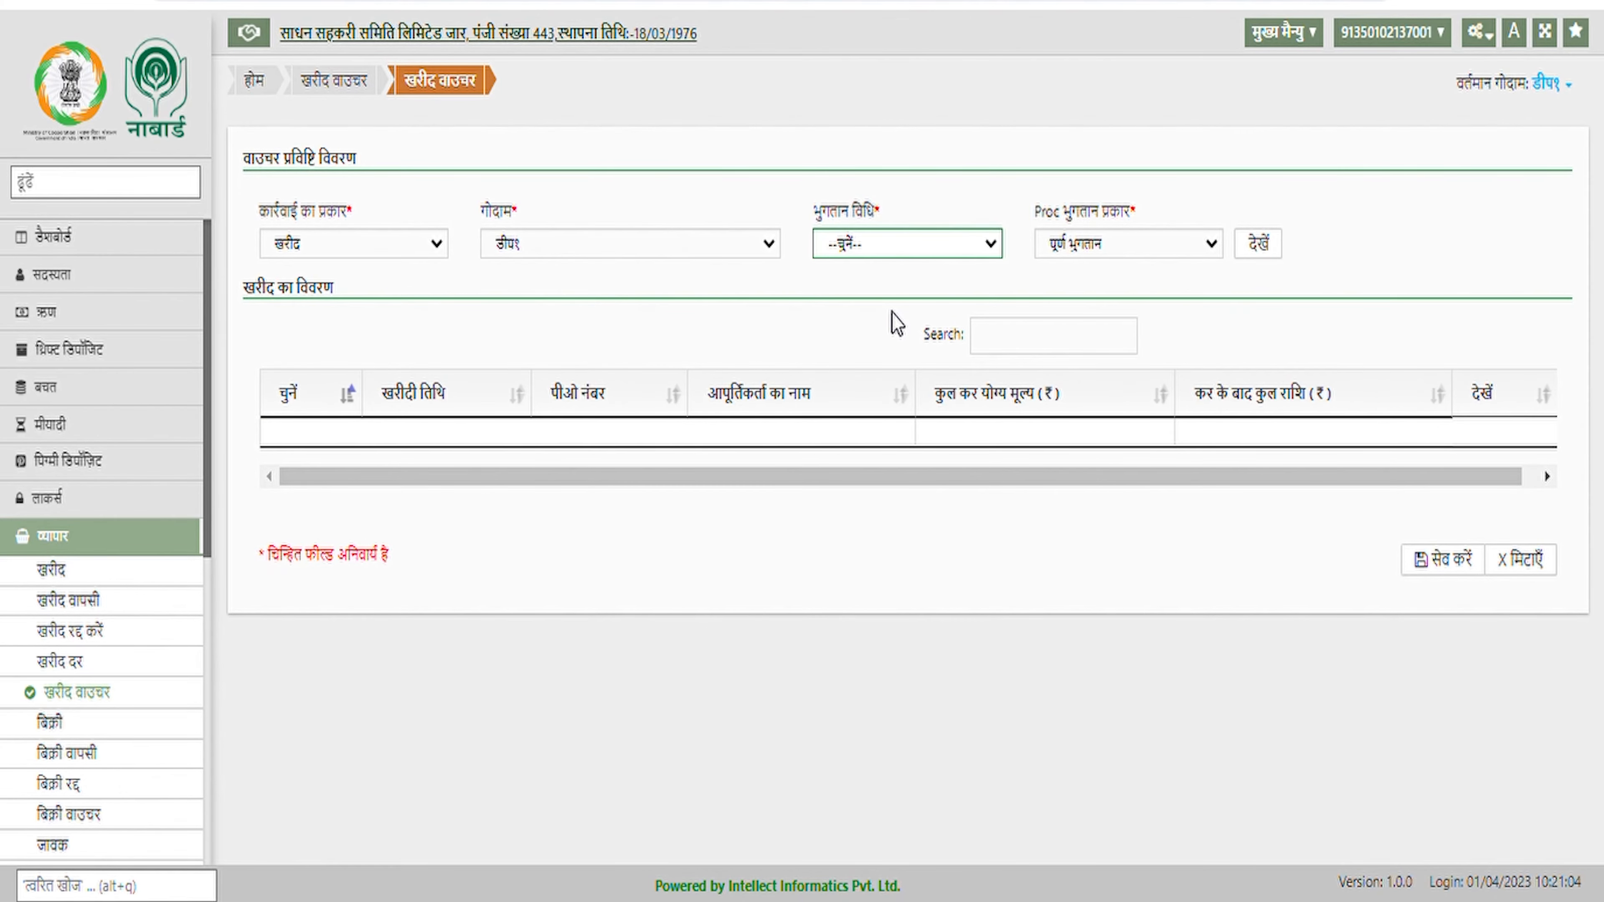
{"action": "key", "text": "Down"}
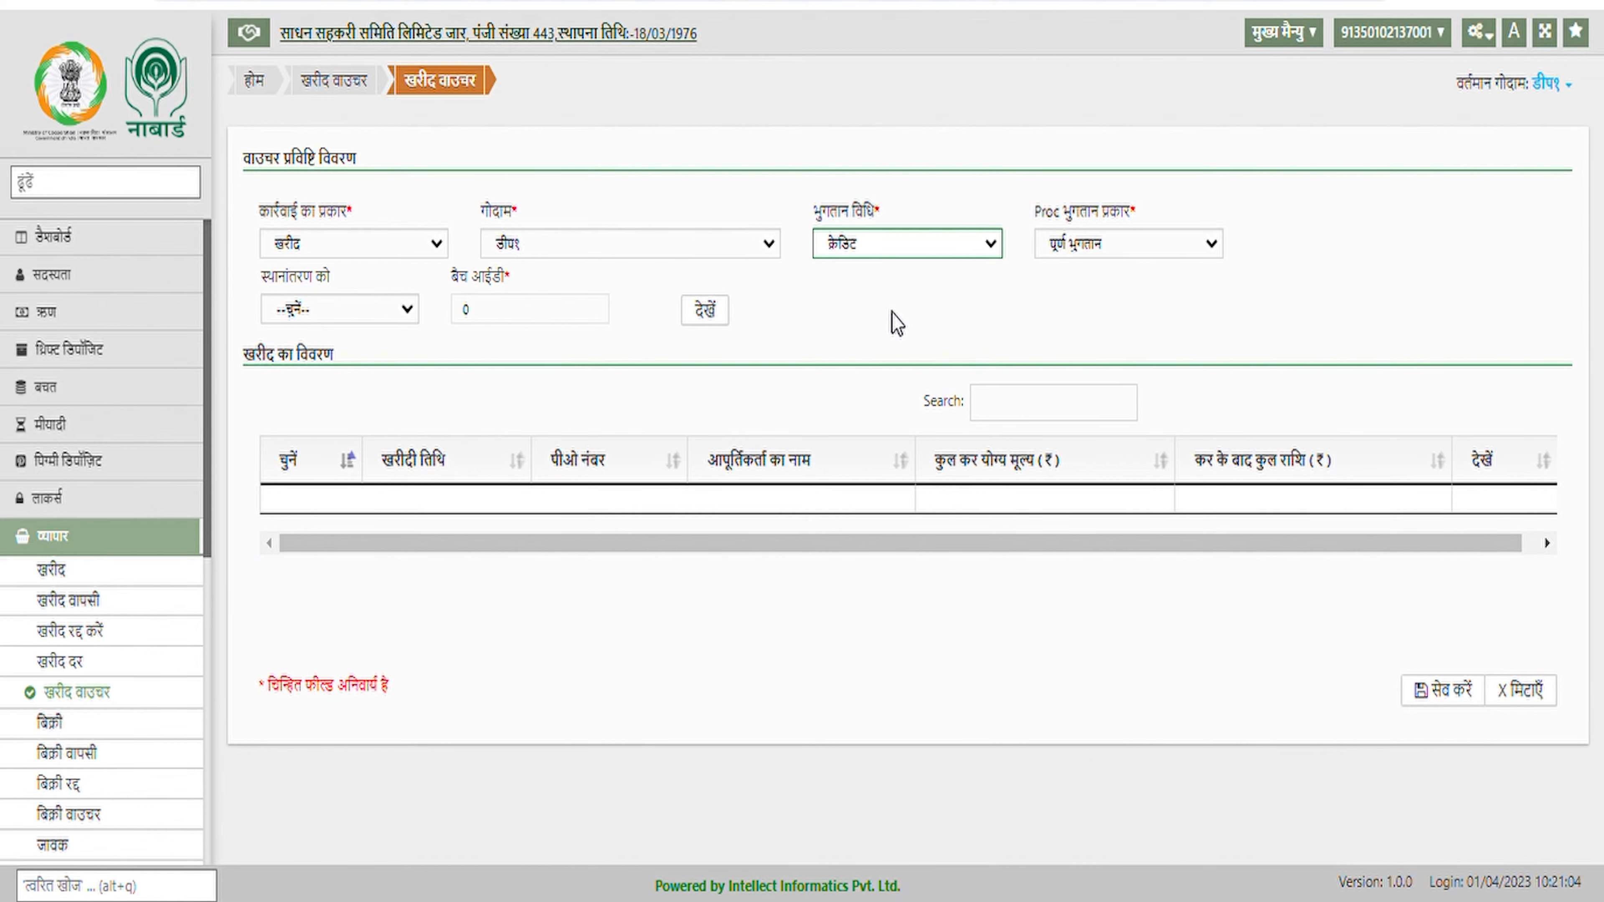
{"action": "key", "text": "Tab"}
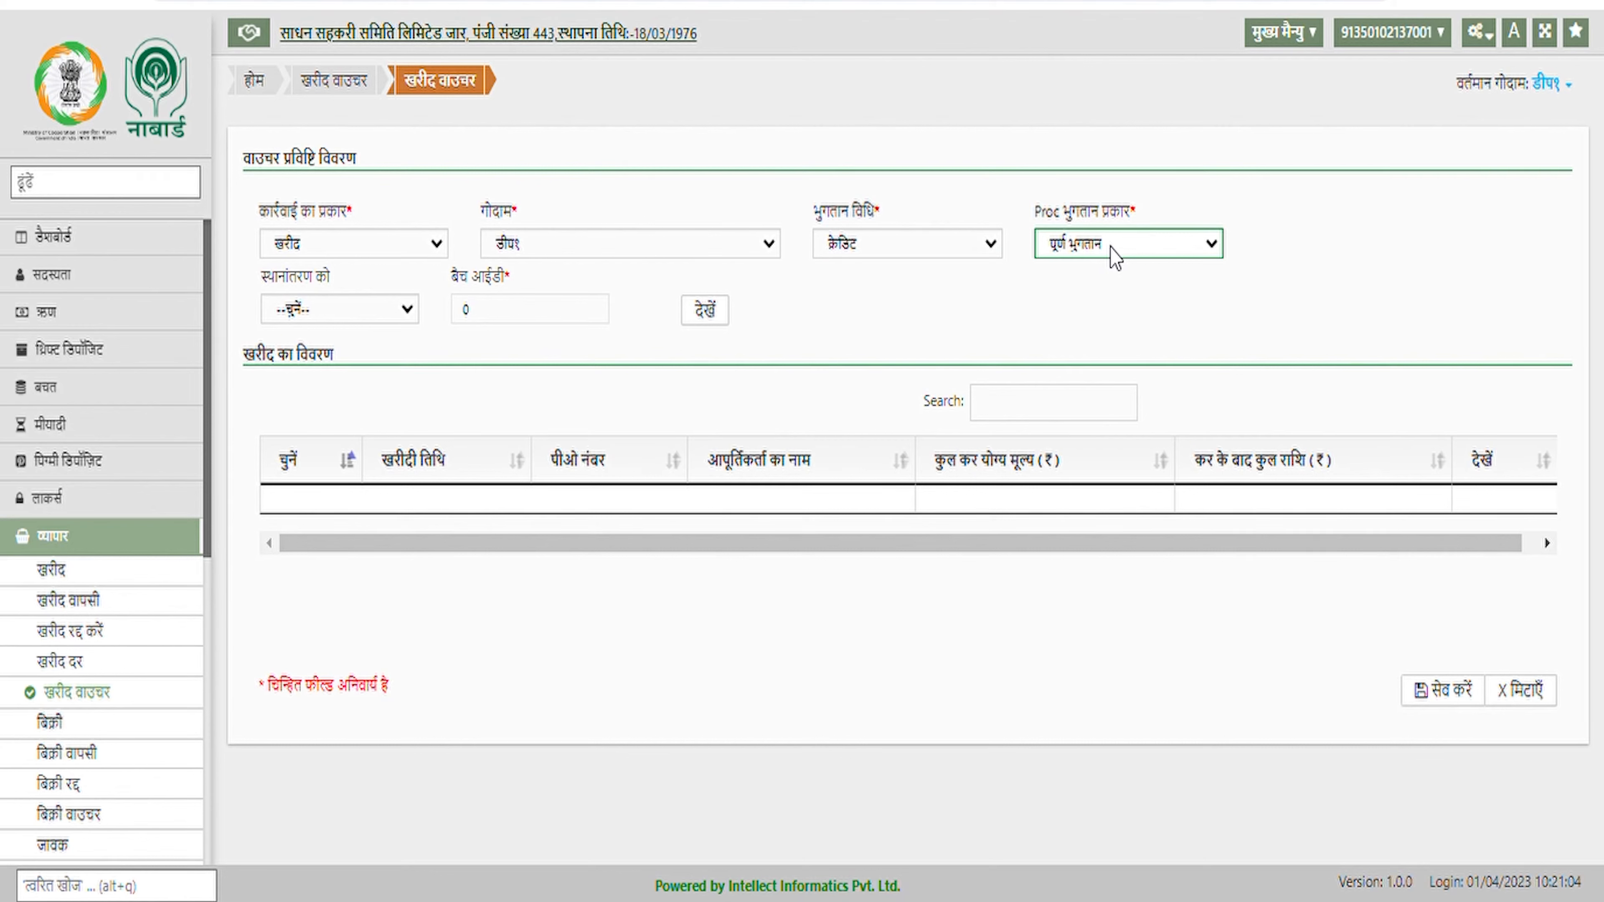
{"action": "key", "text": "Tab"}
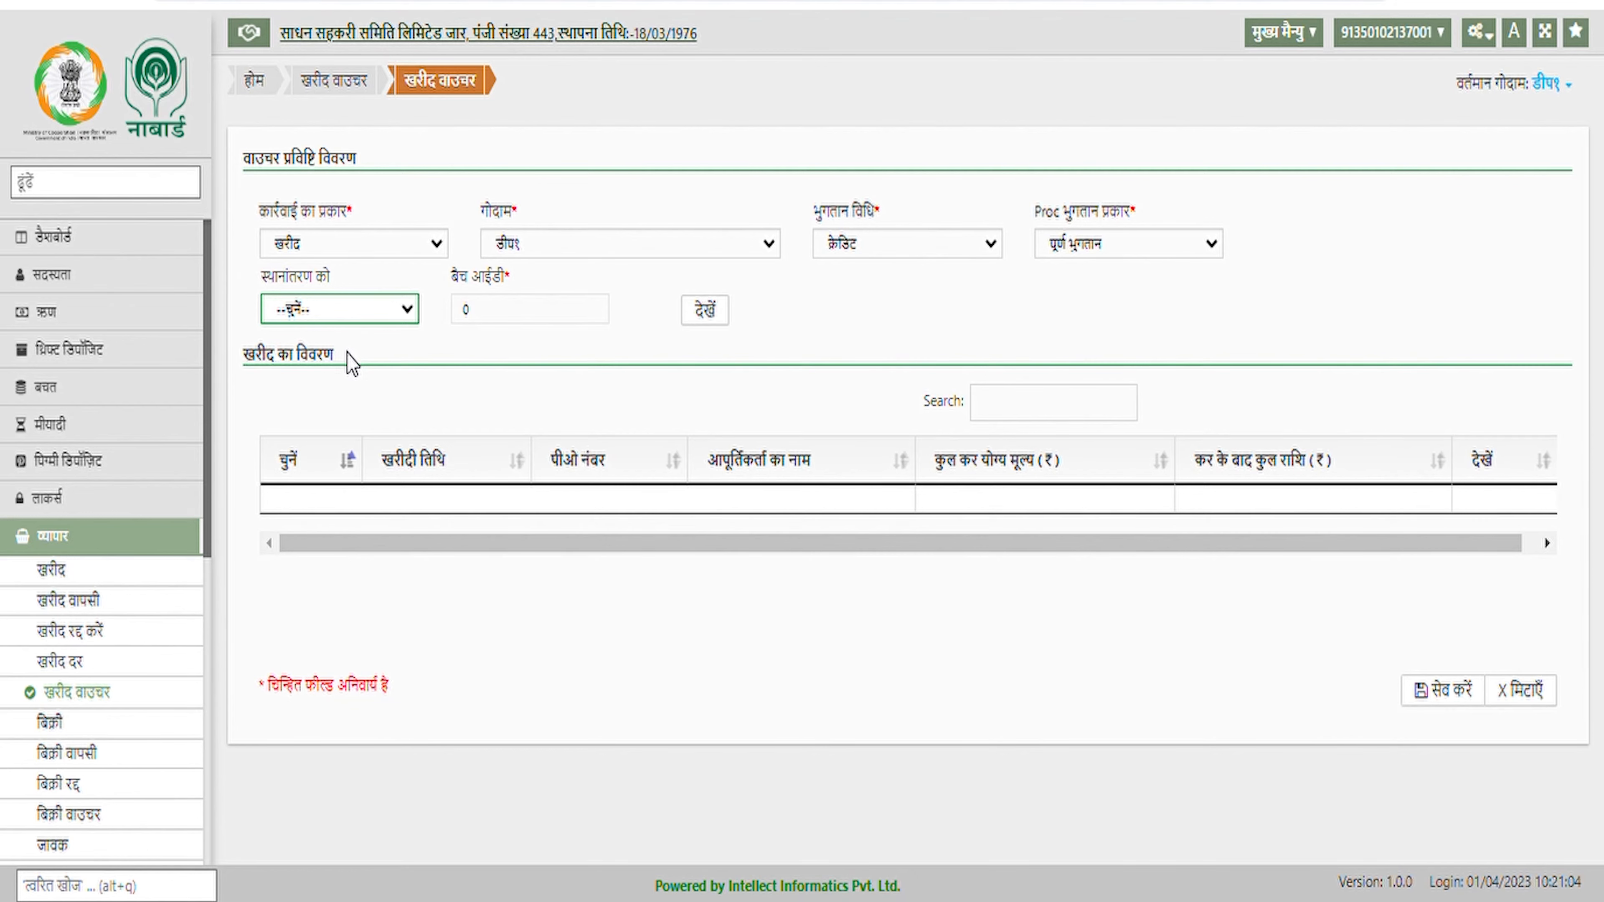
{"action": "key", "text": "Down"}
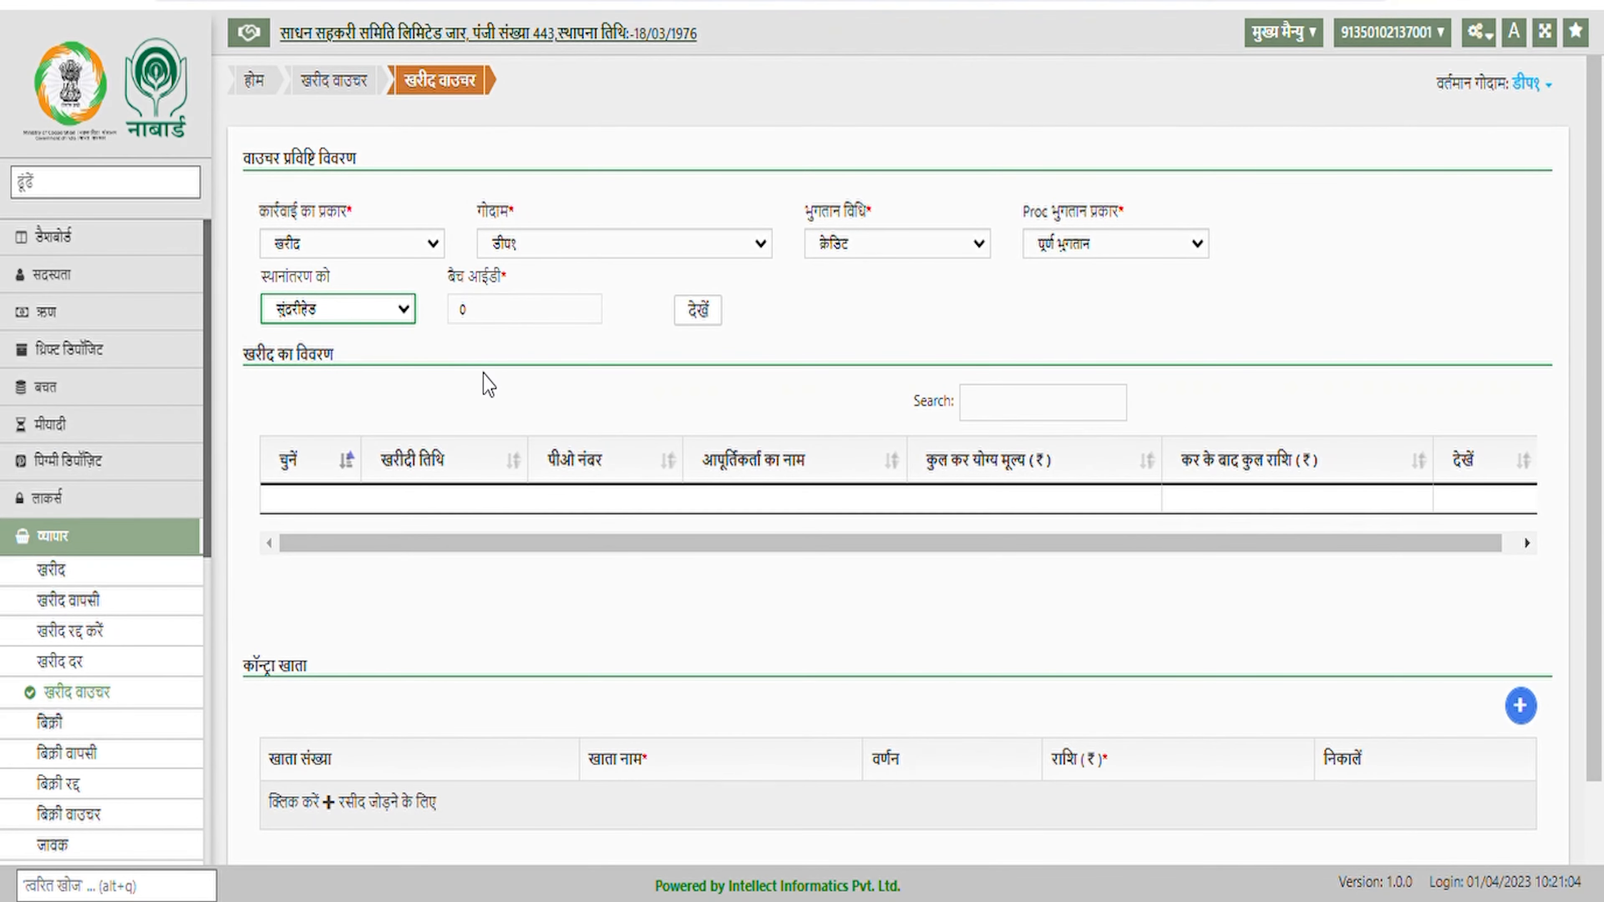
{"action": "left_click", "coordinate": [702, 316]}
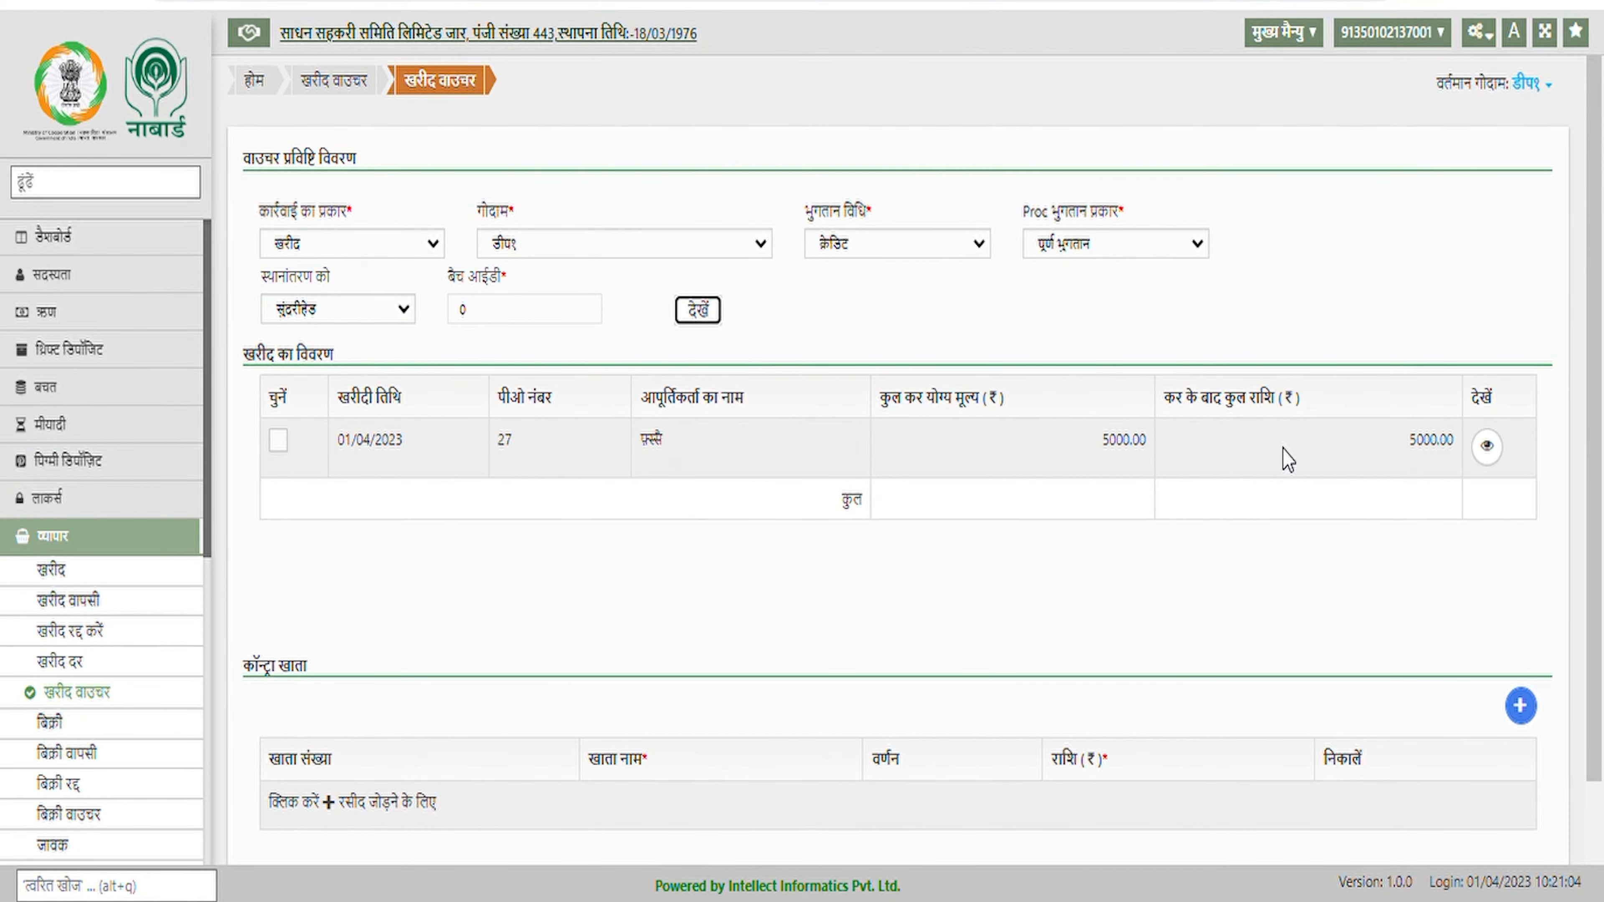
Tick the 01/04/2023 purchase and add a contra row for the समिति की विश्वसनीयता account
{"action": "scroll", "coordinate": [954, 489], "scroll_direction": "down", "scroll_amount": 2}
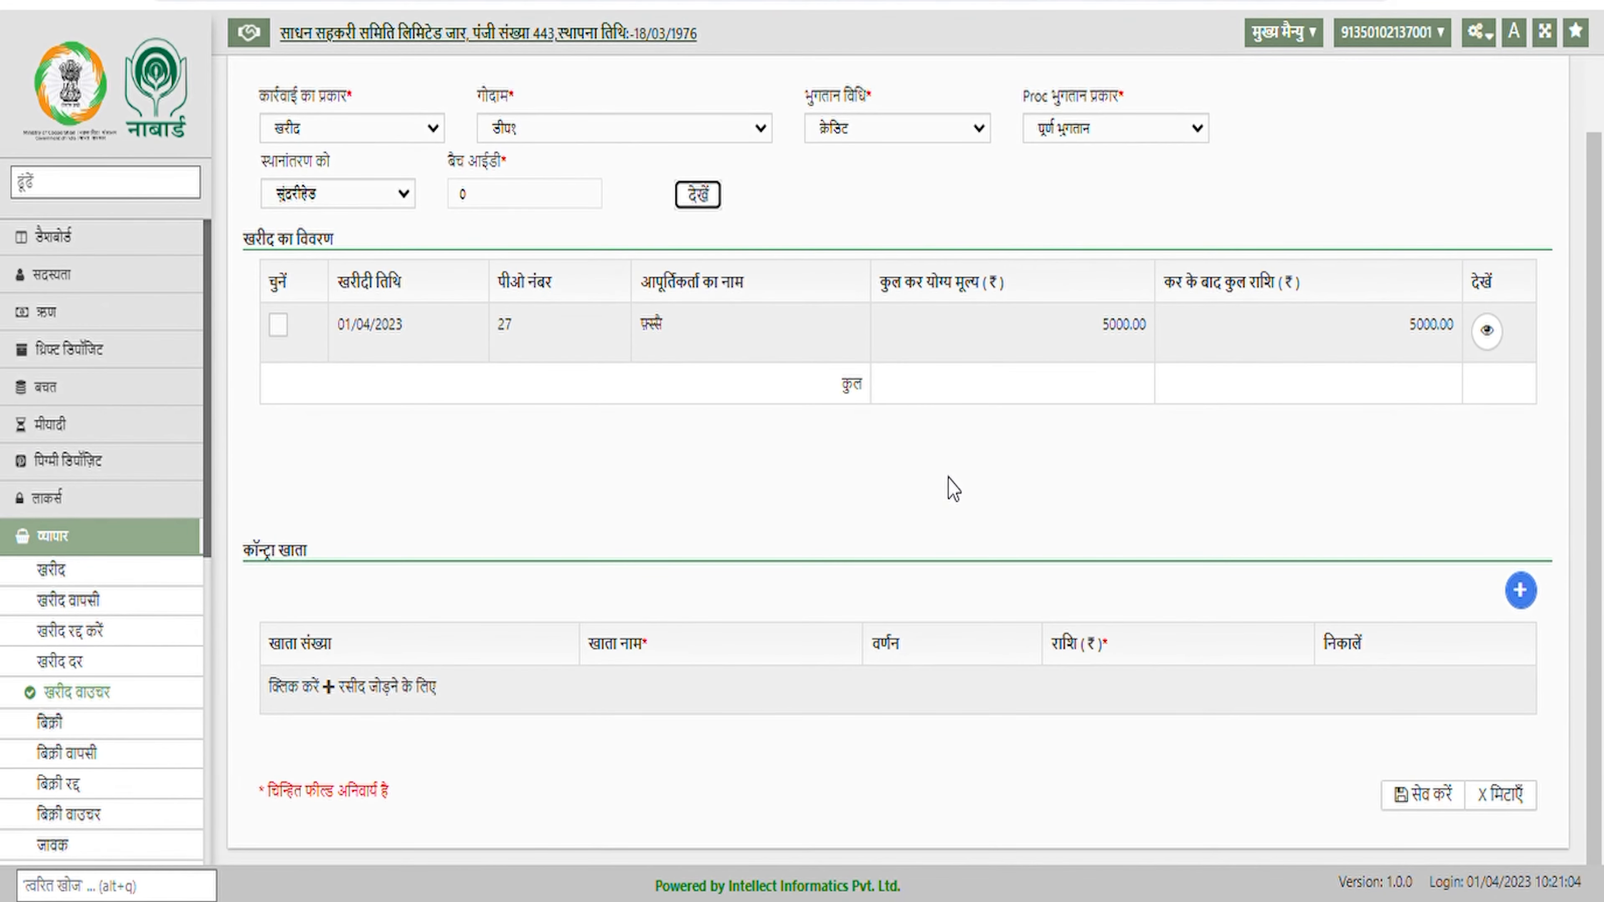
{"action": "left_click", "coordinate": [289, 328]}
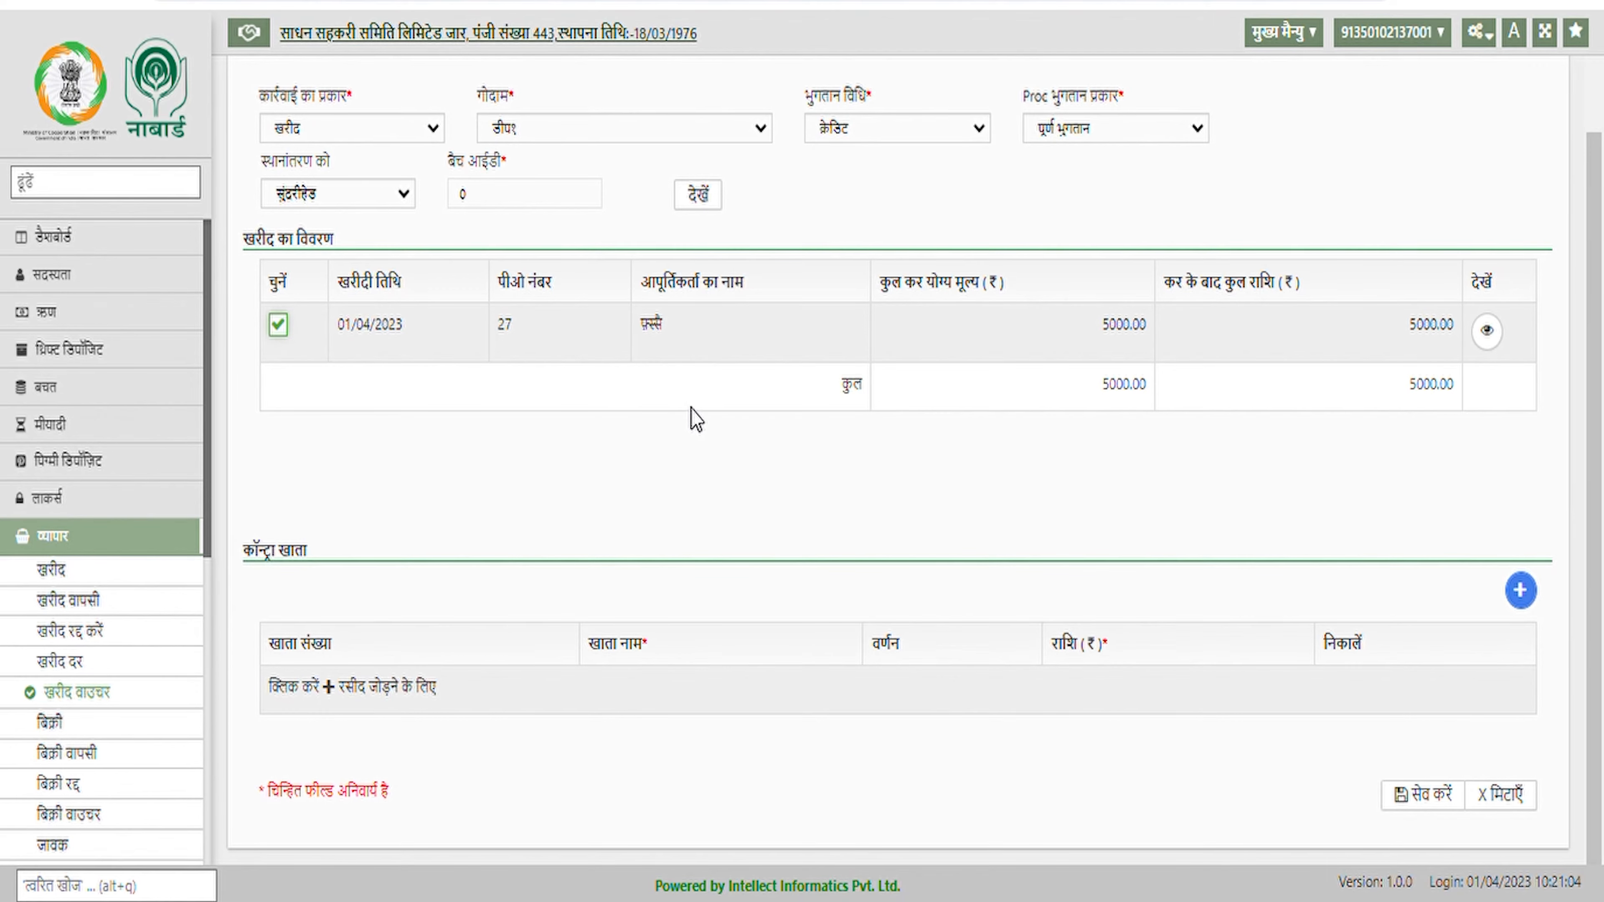
{"action": "left_click", "coordinate": [1530, 601]}
{"action": "scroll", "coordinate": [698, 556], "scroll_direction": "down", "scroll_amount": 1}
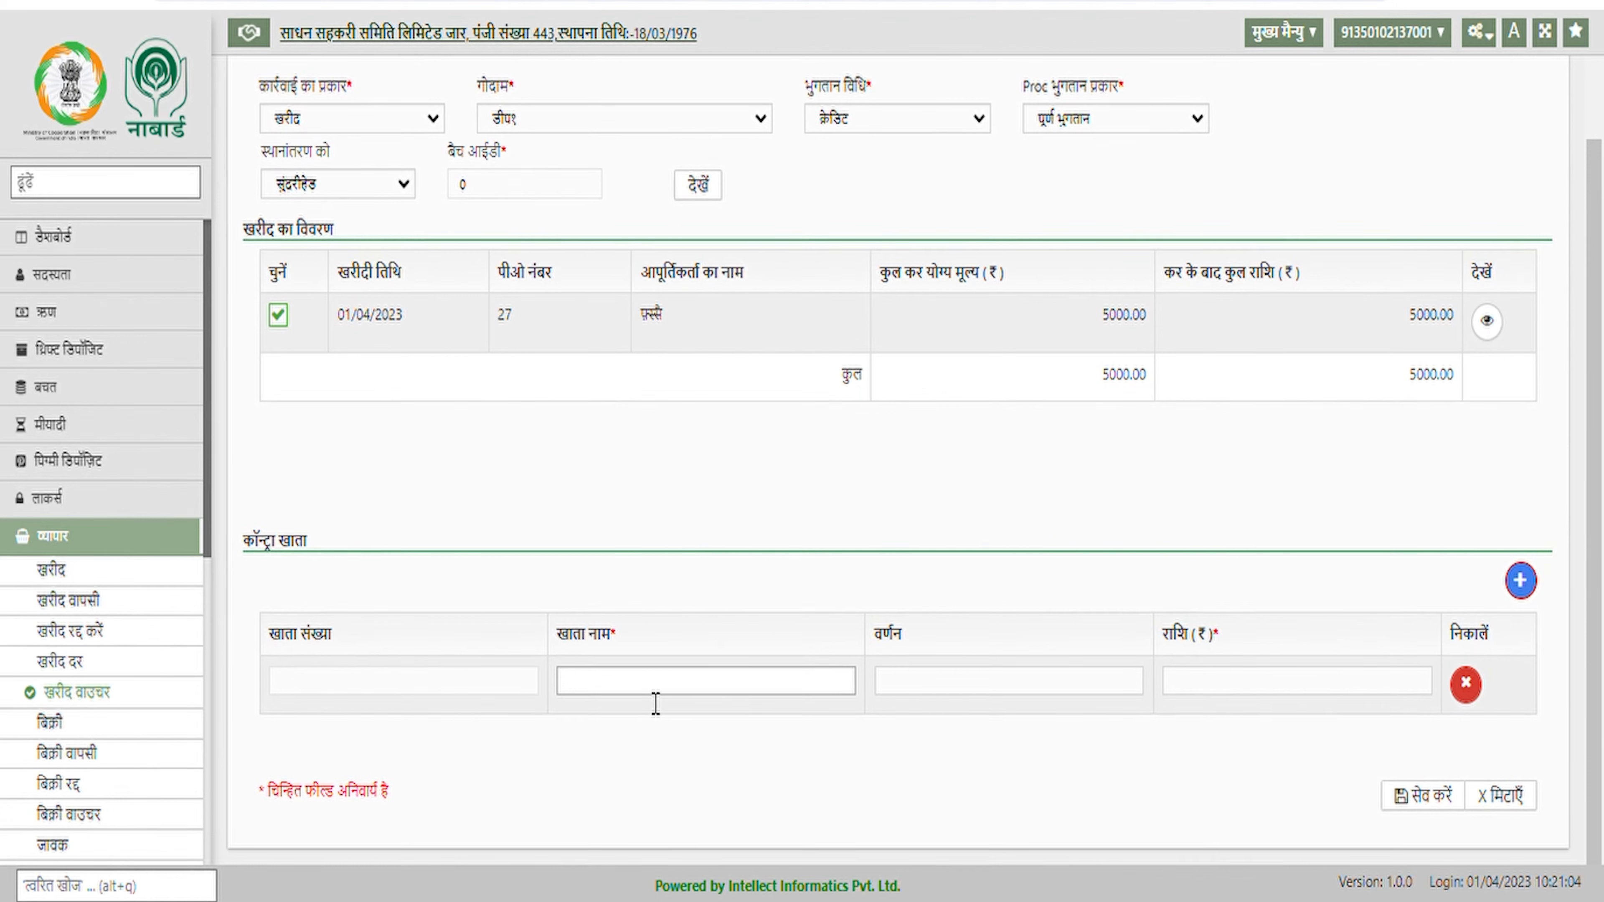
{"action": "left_click", "coordinate": [655, 694]}
{"action": "scroll", "coordinate": [707, 752], "scroll_direction": "down", "scroll_amount": 2}
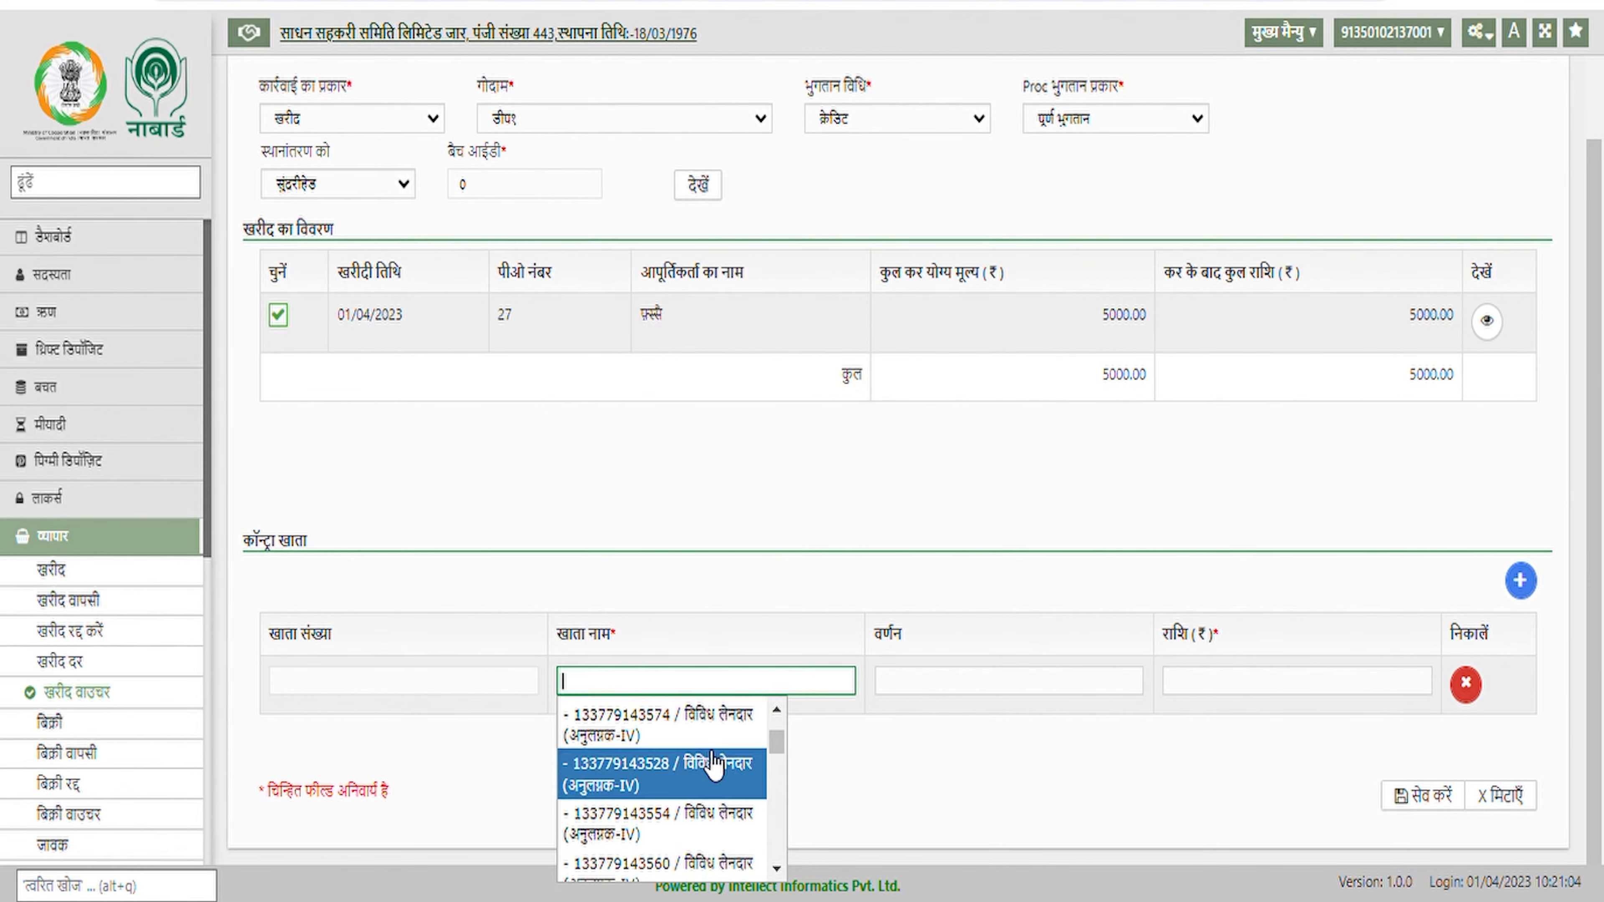
{"action": "scroll", "coordinate": [714, 764], "scroll_direction": "down", "scroll_amount": 5}
{"action": "scroll", "coordinate": [717, 767], "scroll_direction": "up", "scroll_amount": 3}
{"action": "scroll", "coordinate": [719, 799], "scroll_direction": "down", "scroll_amount": 4}
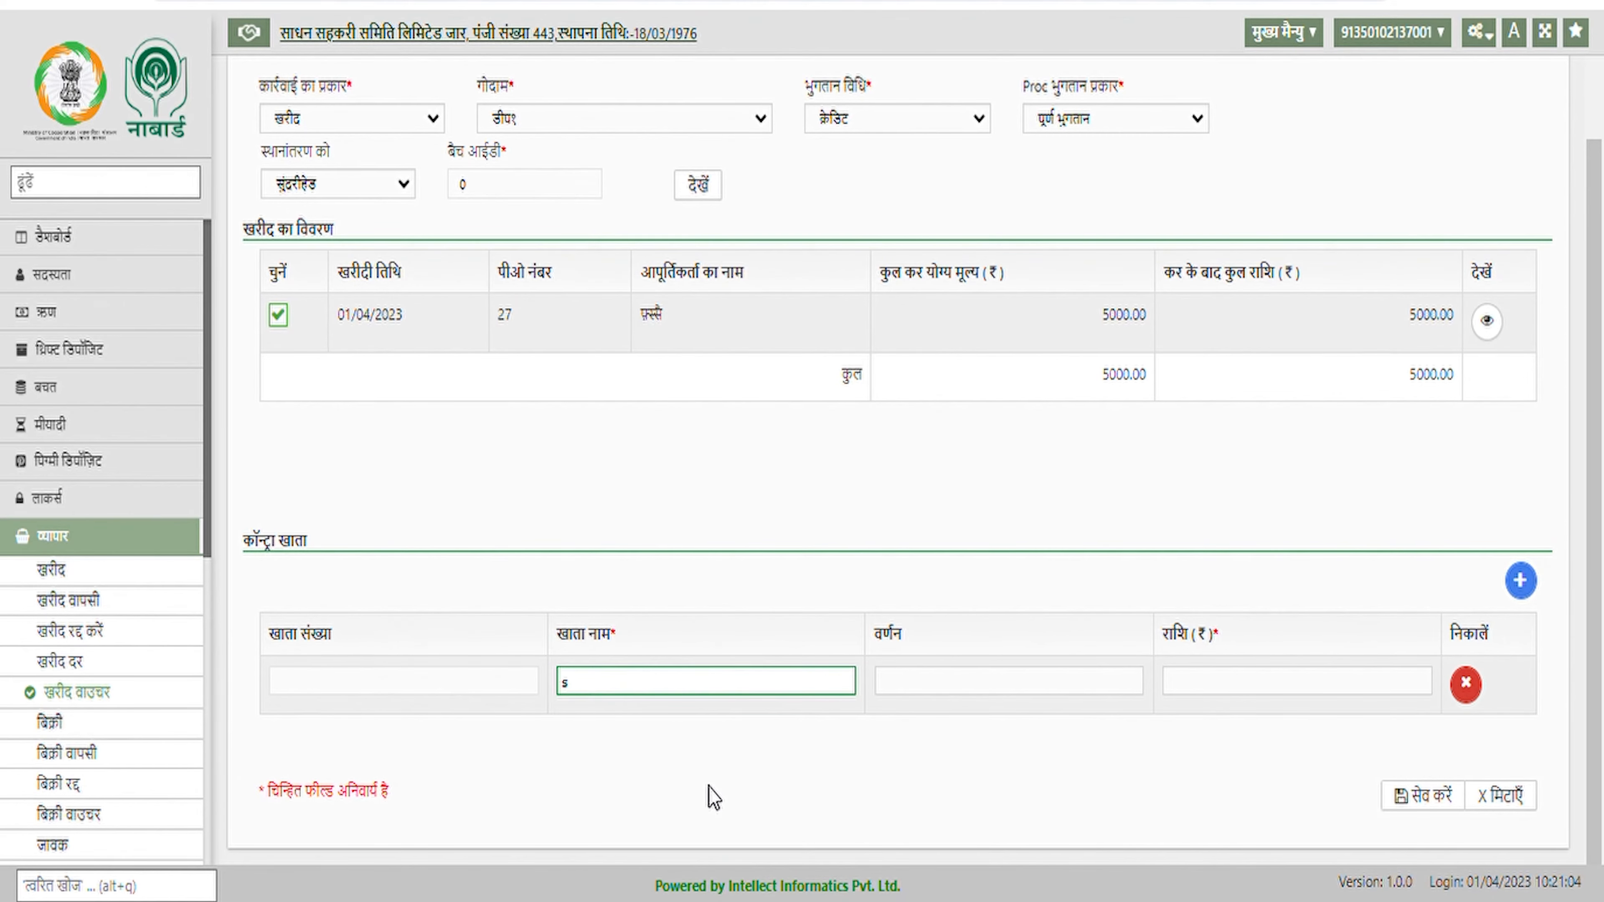
{"action": "left_click", "coordinate": [707, 790]}
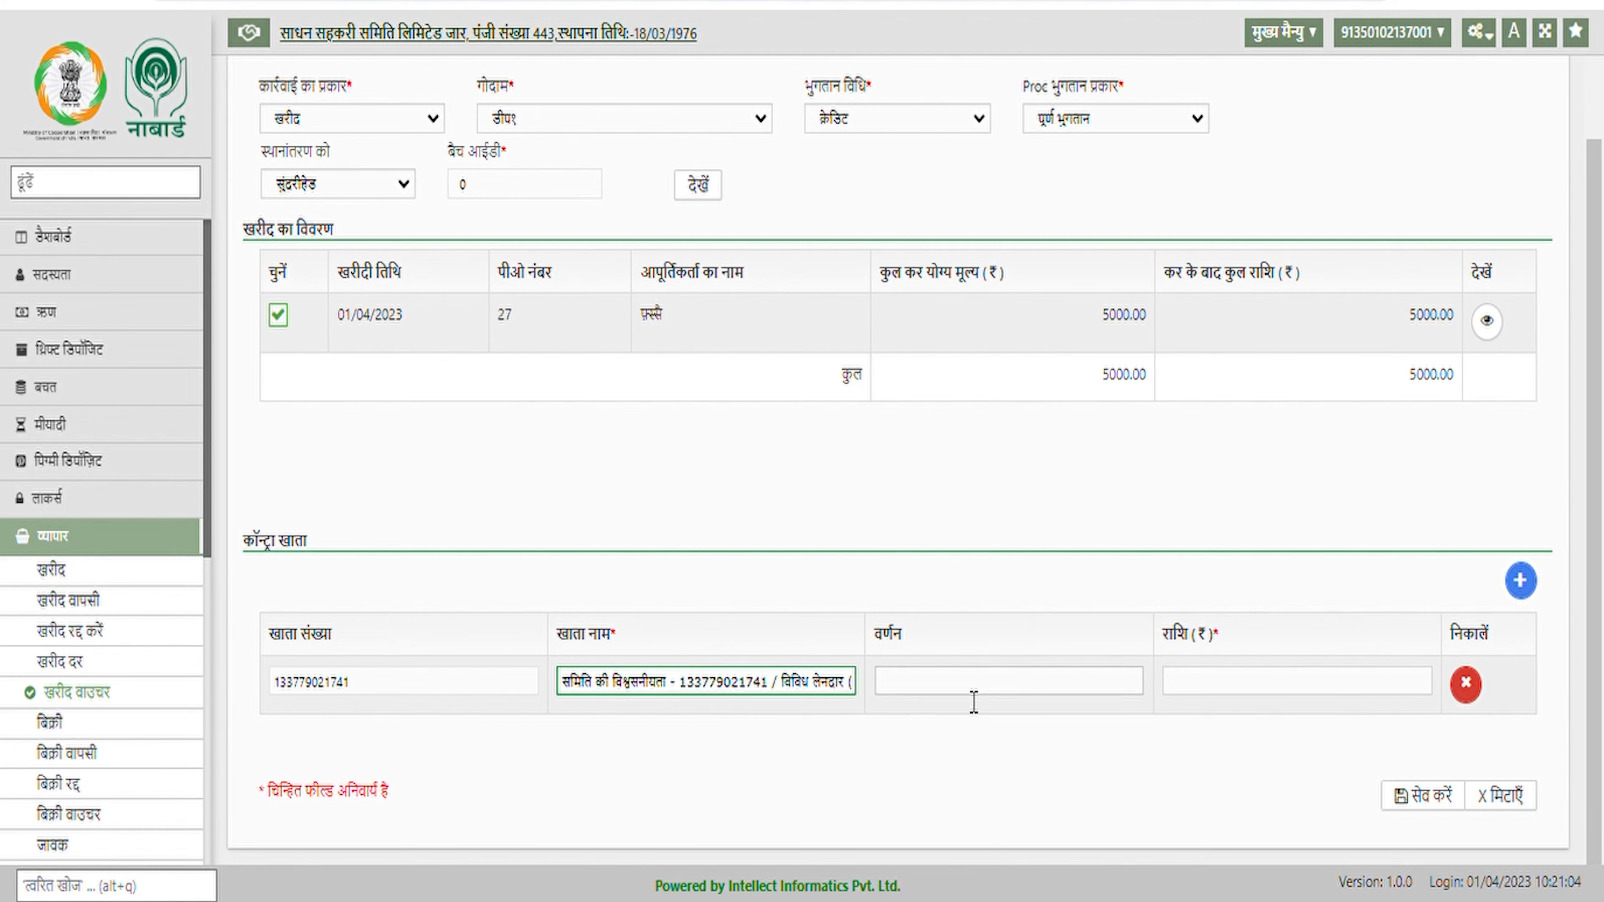
Enter 5000 as the contra amount and save the purchase voucher
{"action": "left_click", "coordinate": [1315, 686]}
{"action": "type", "text": "5000"}
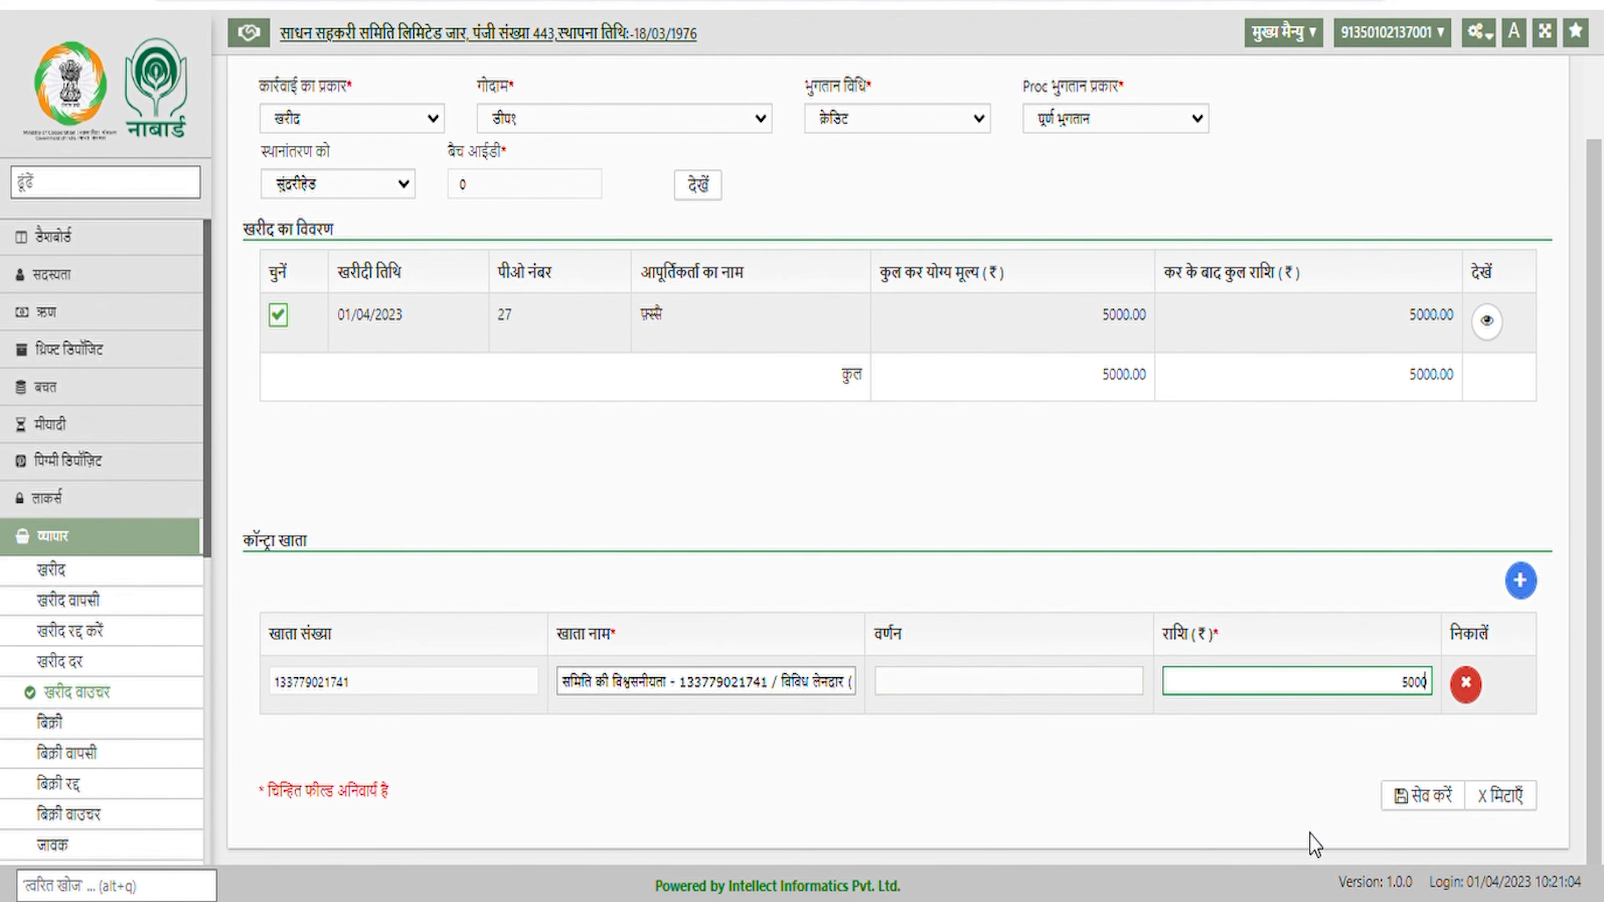
{"action": "left_click", "coordinate": [1325, 797]}
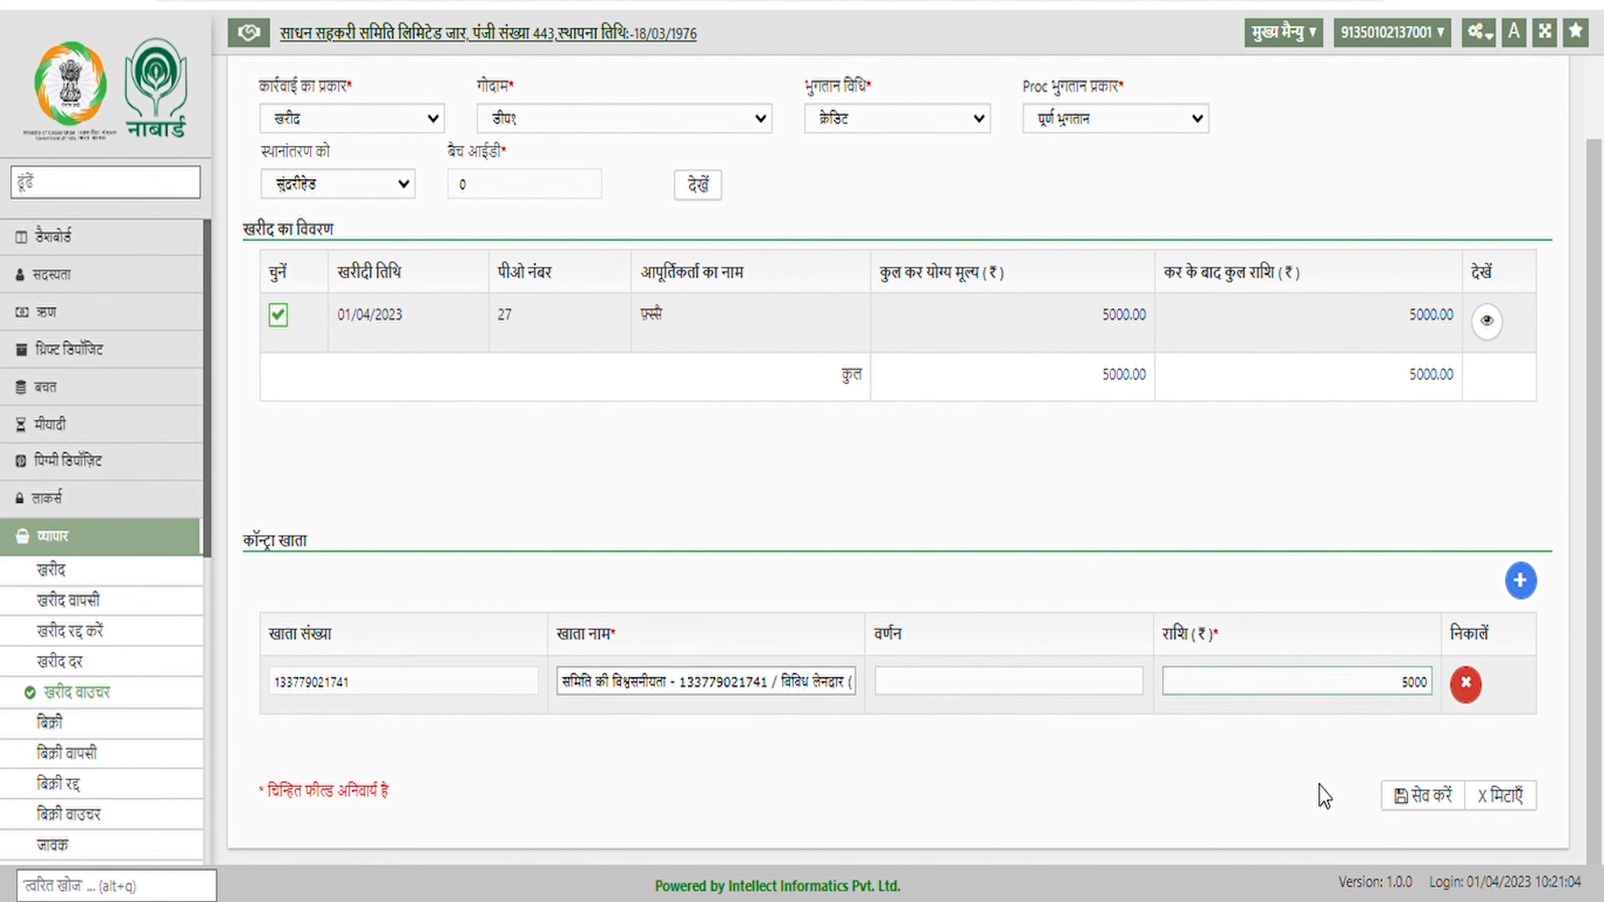
{"action": "left_click", "coordinate": [1451, 803]}
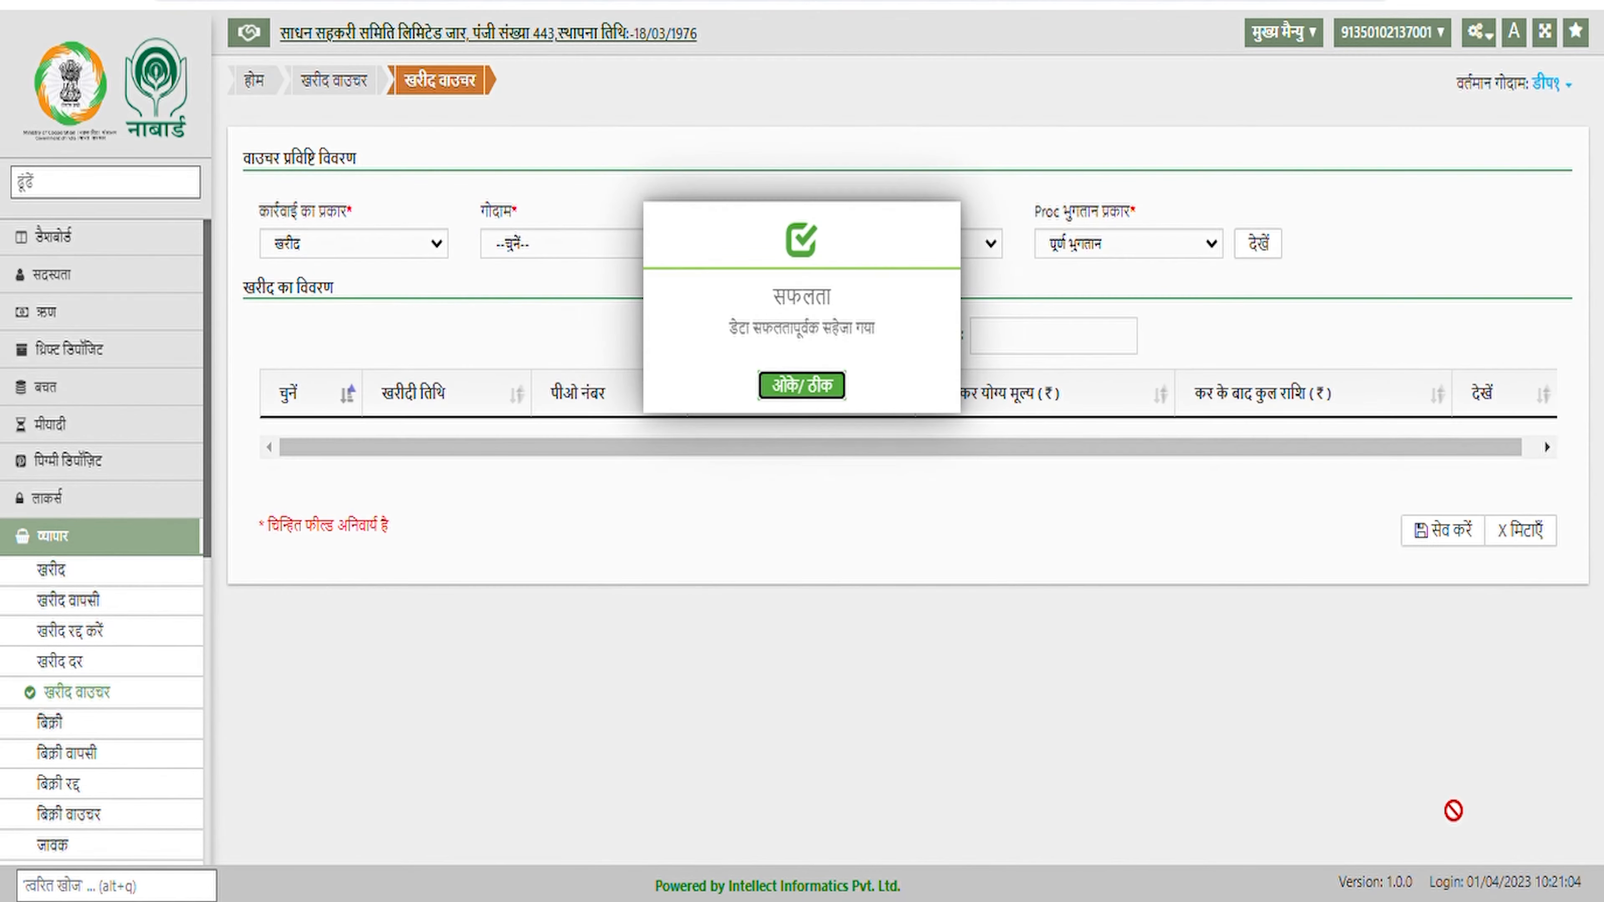
Acknowledge the saved voucher and open खरीद from the व्यापार flow diagram
{"action": "left_click", "coordinate": [832, 397]}
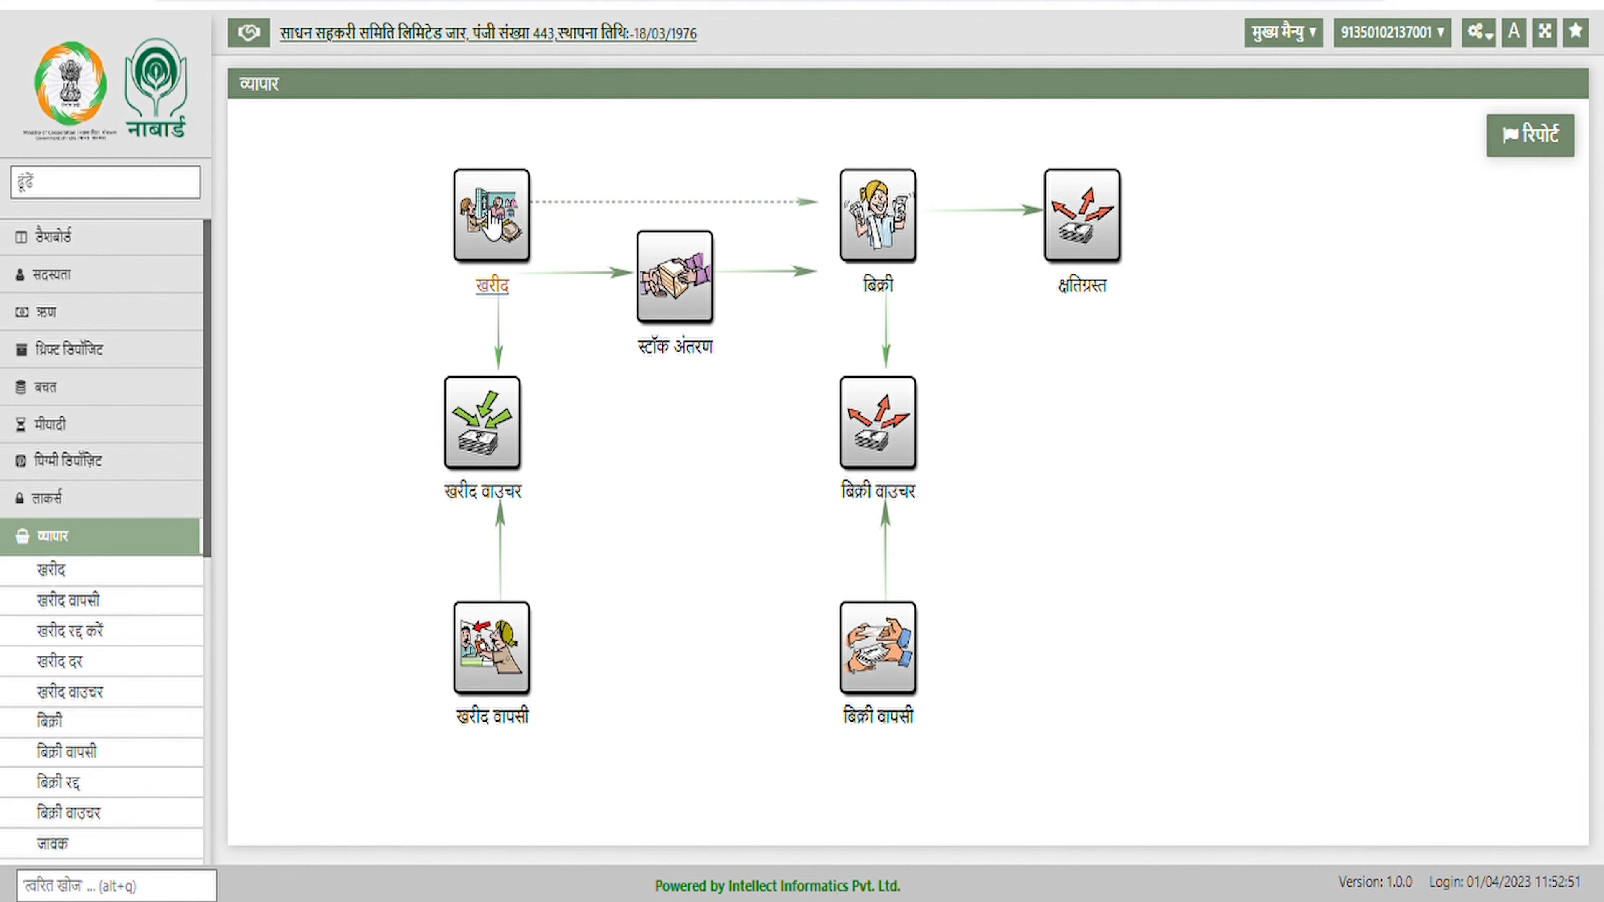
{"action": "left_click", "coordinate": [492, 223]}
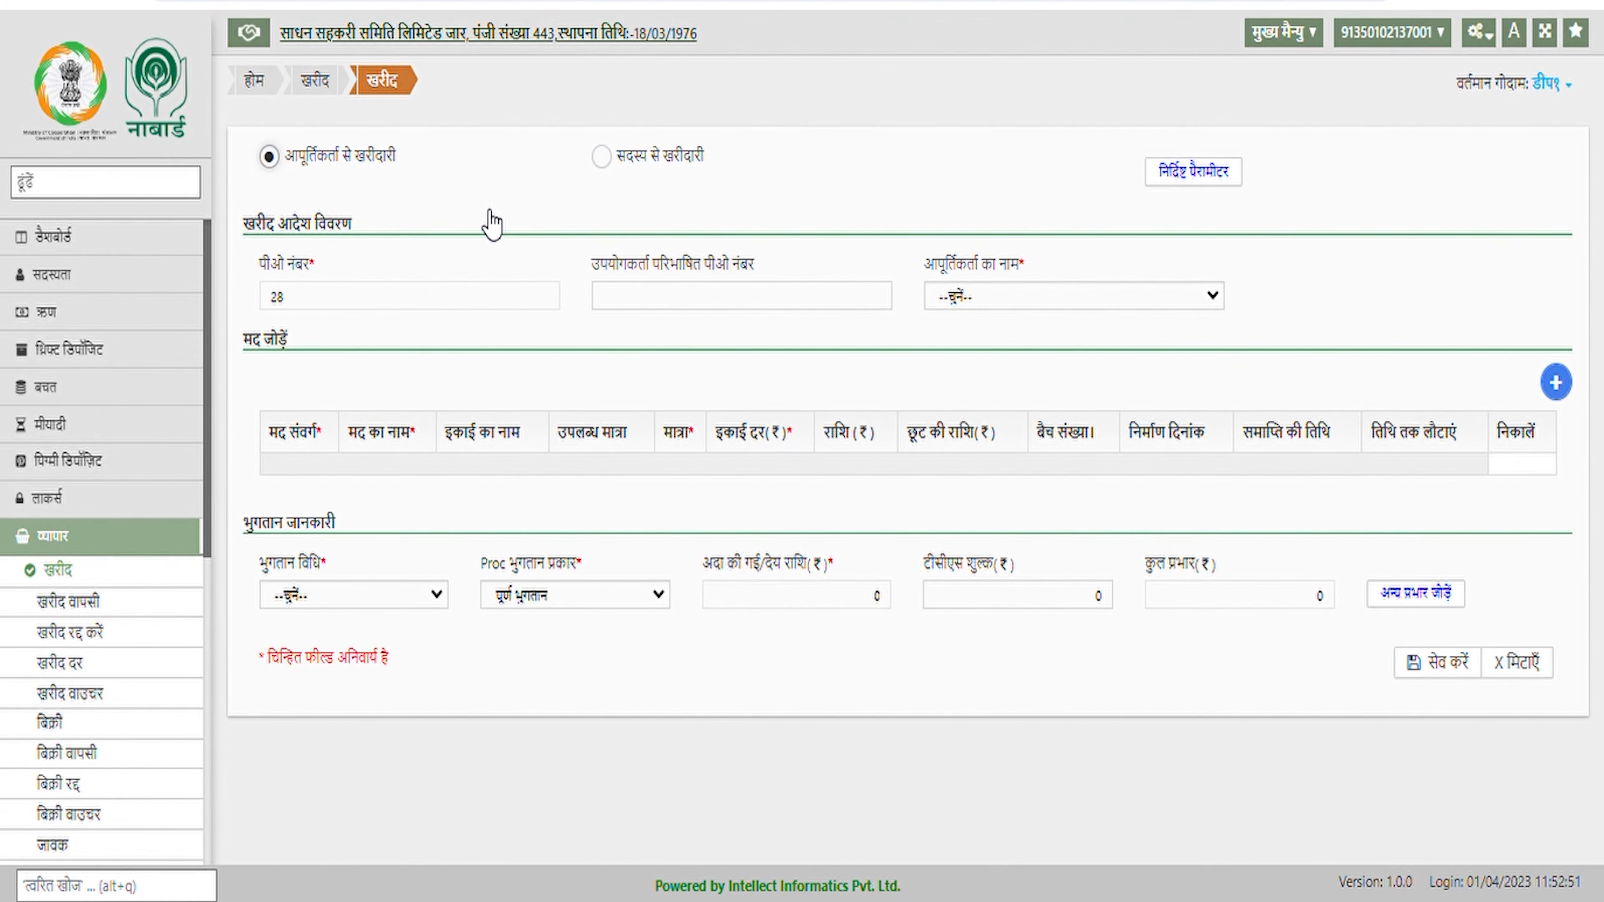
Choose purchase from a member, look them up by entry number, then return to व्यापार
{"action": "left_click", "coordinate": [601, 157]}
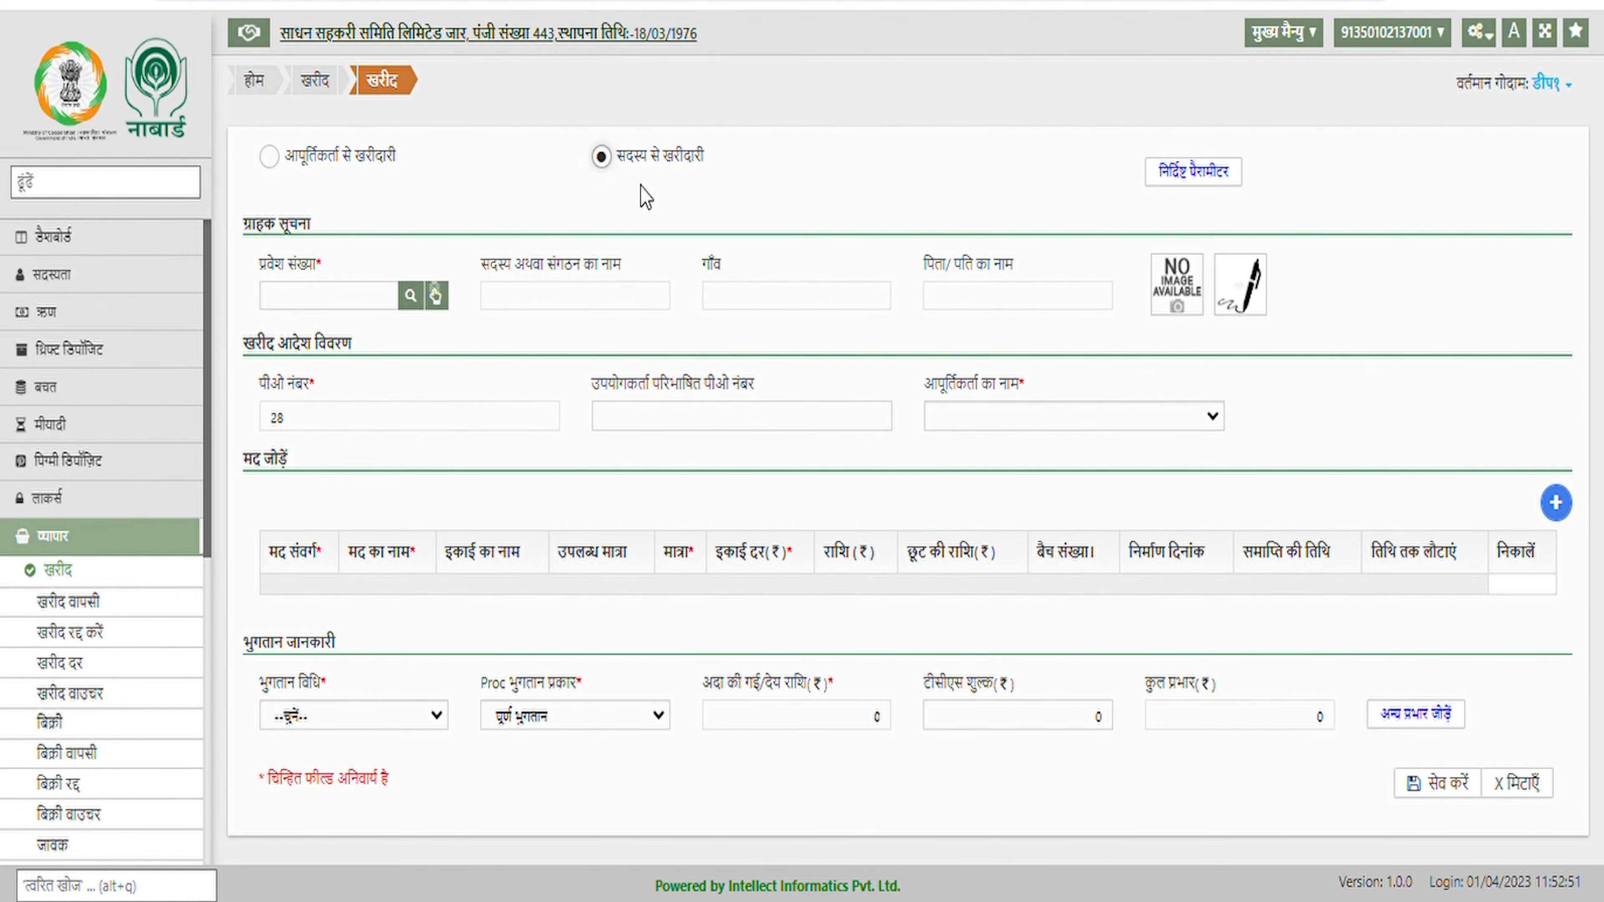
{"action": "left_click", "coordinate": [364, 303]}
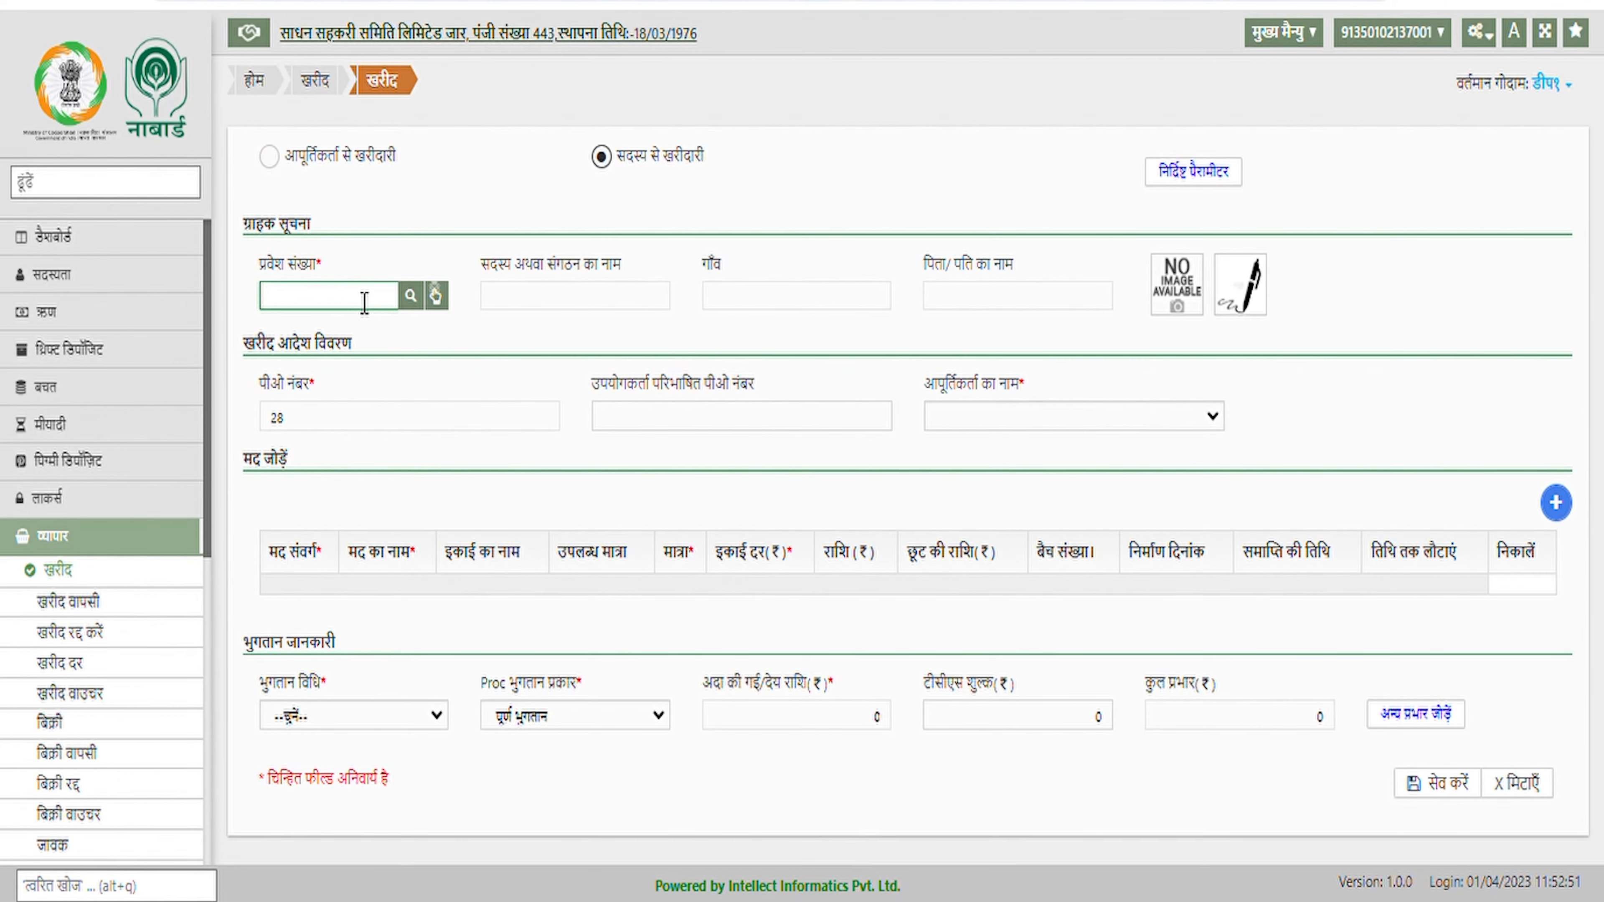
{"action": "type", "text": "0100001"}
{"action": "key", "text": "Tab"}
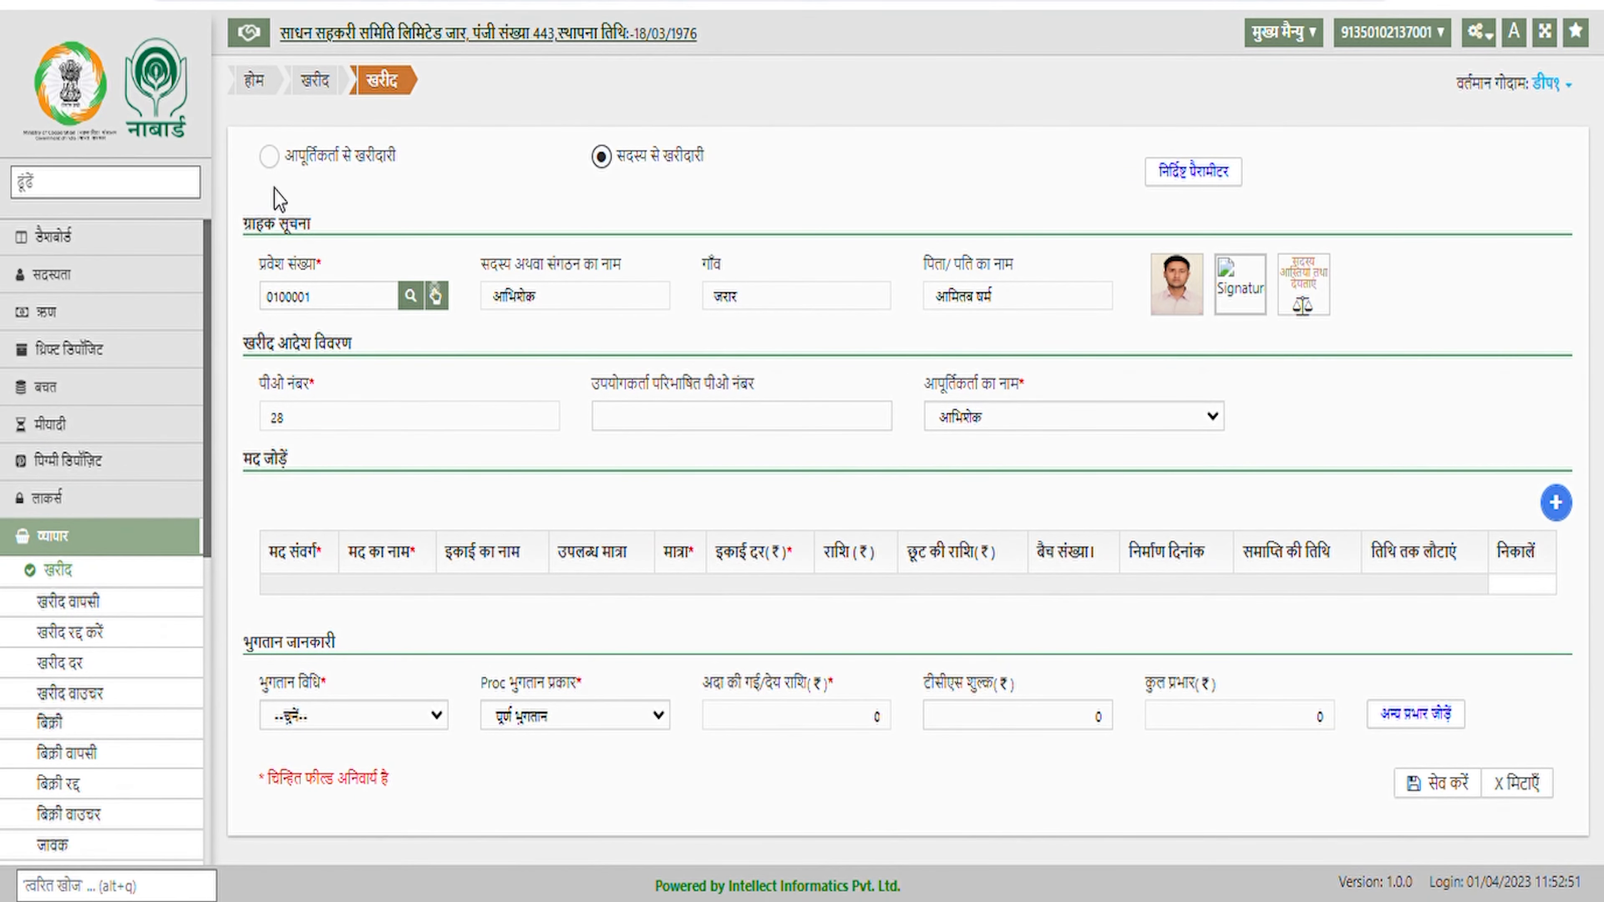
{"action": "left_click", "coordinate": [285, 82]}
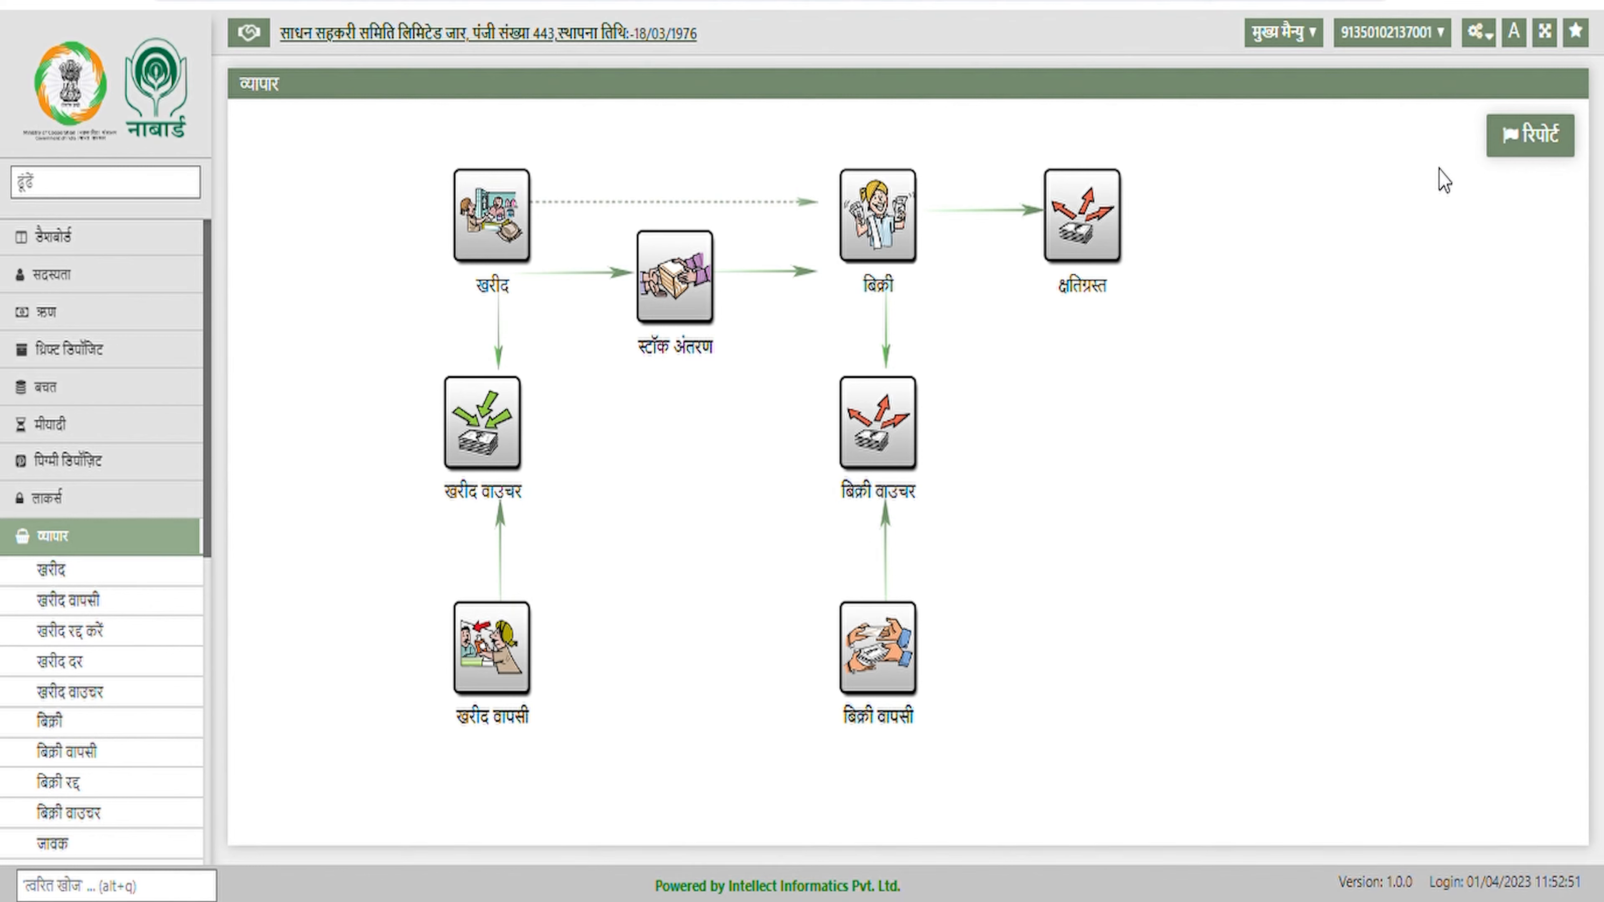
Go to व्यापार > बिक्री दर settings and start adding a new item sale rate
{"action": "left_click", "coordinate": [1480, 33]}
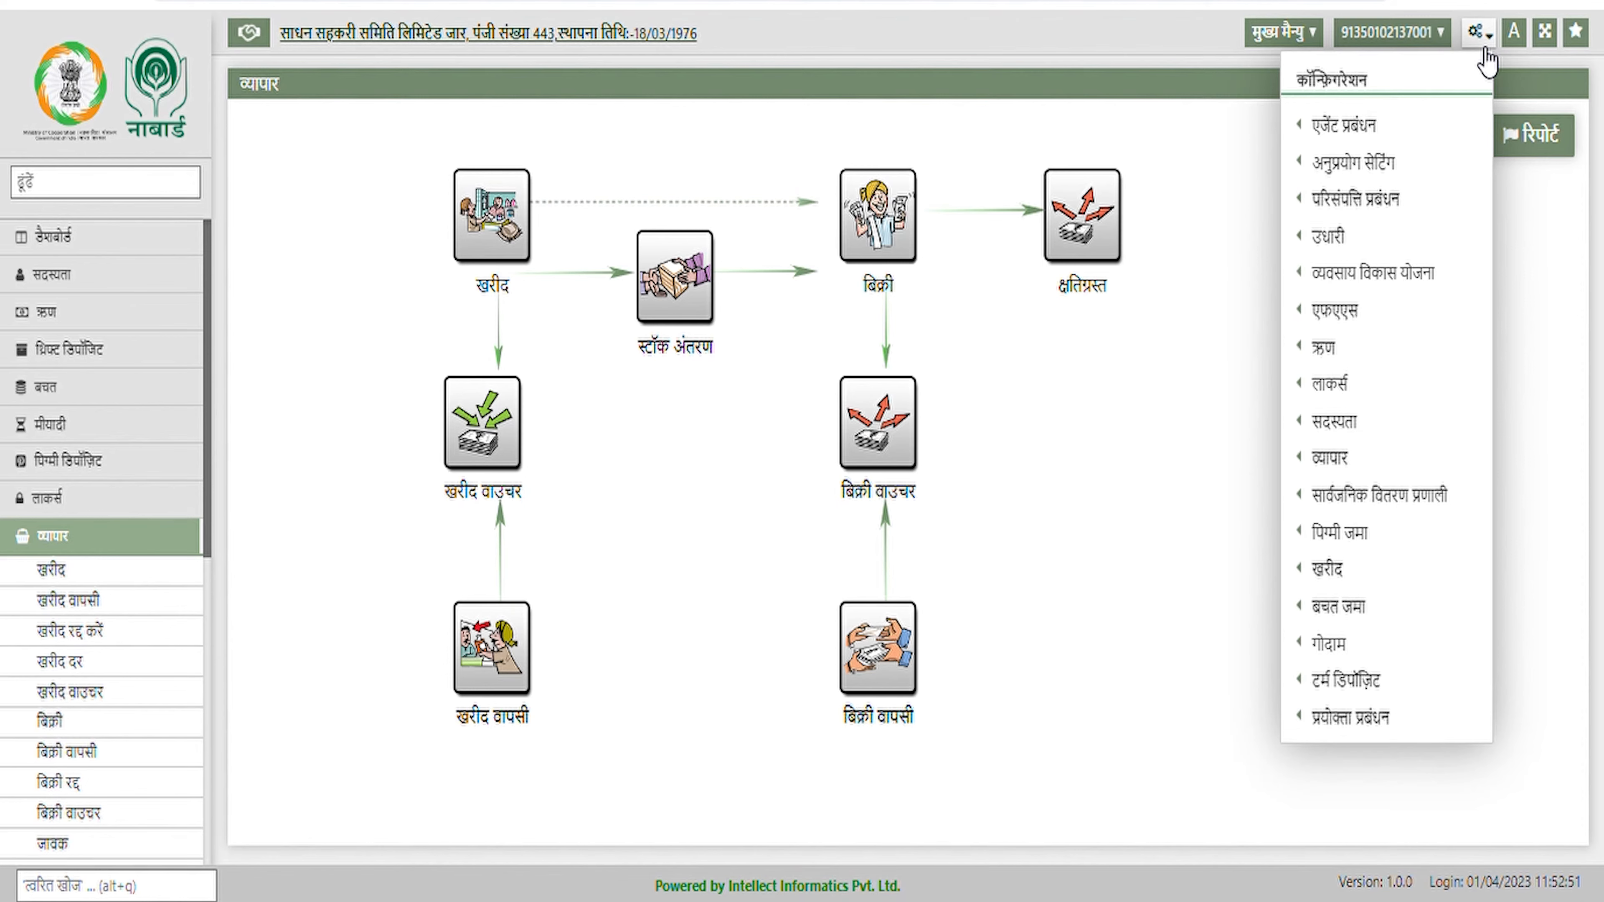
{"action": "mouse_move", "coordinate": [1329, 458]}
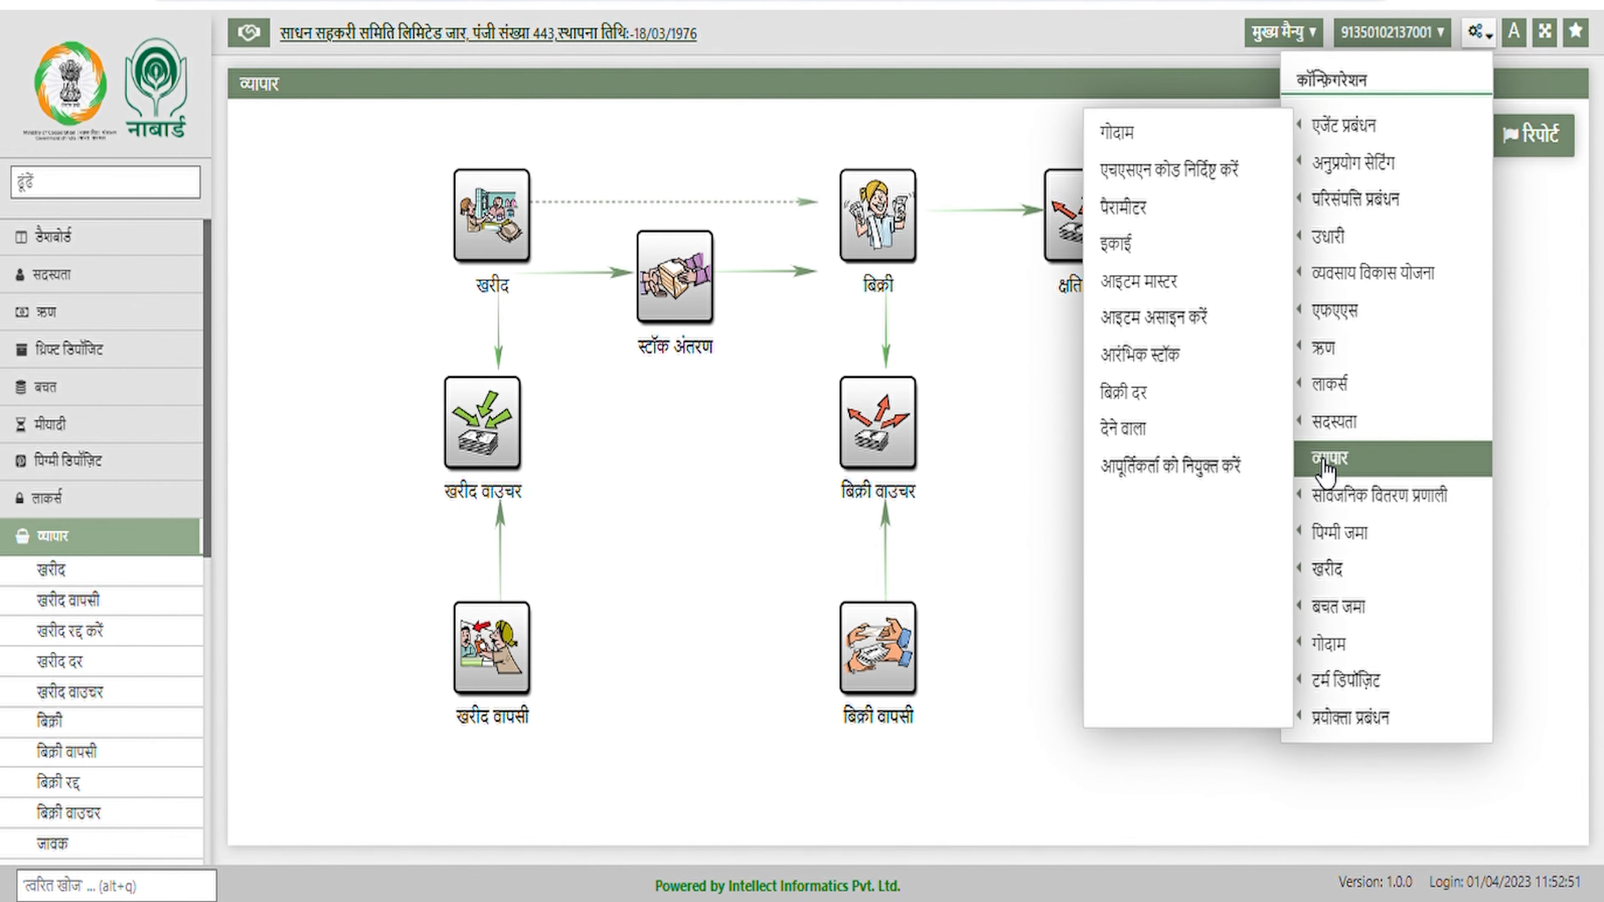
{"action": "left_click", "coordinate": [1140, 403]}
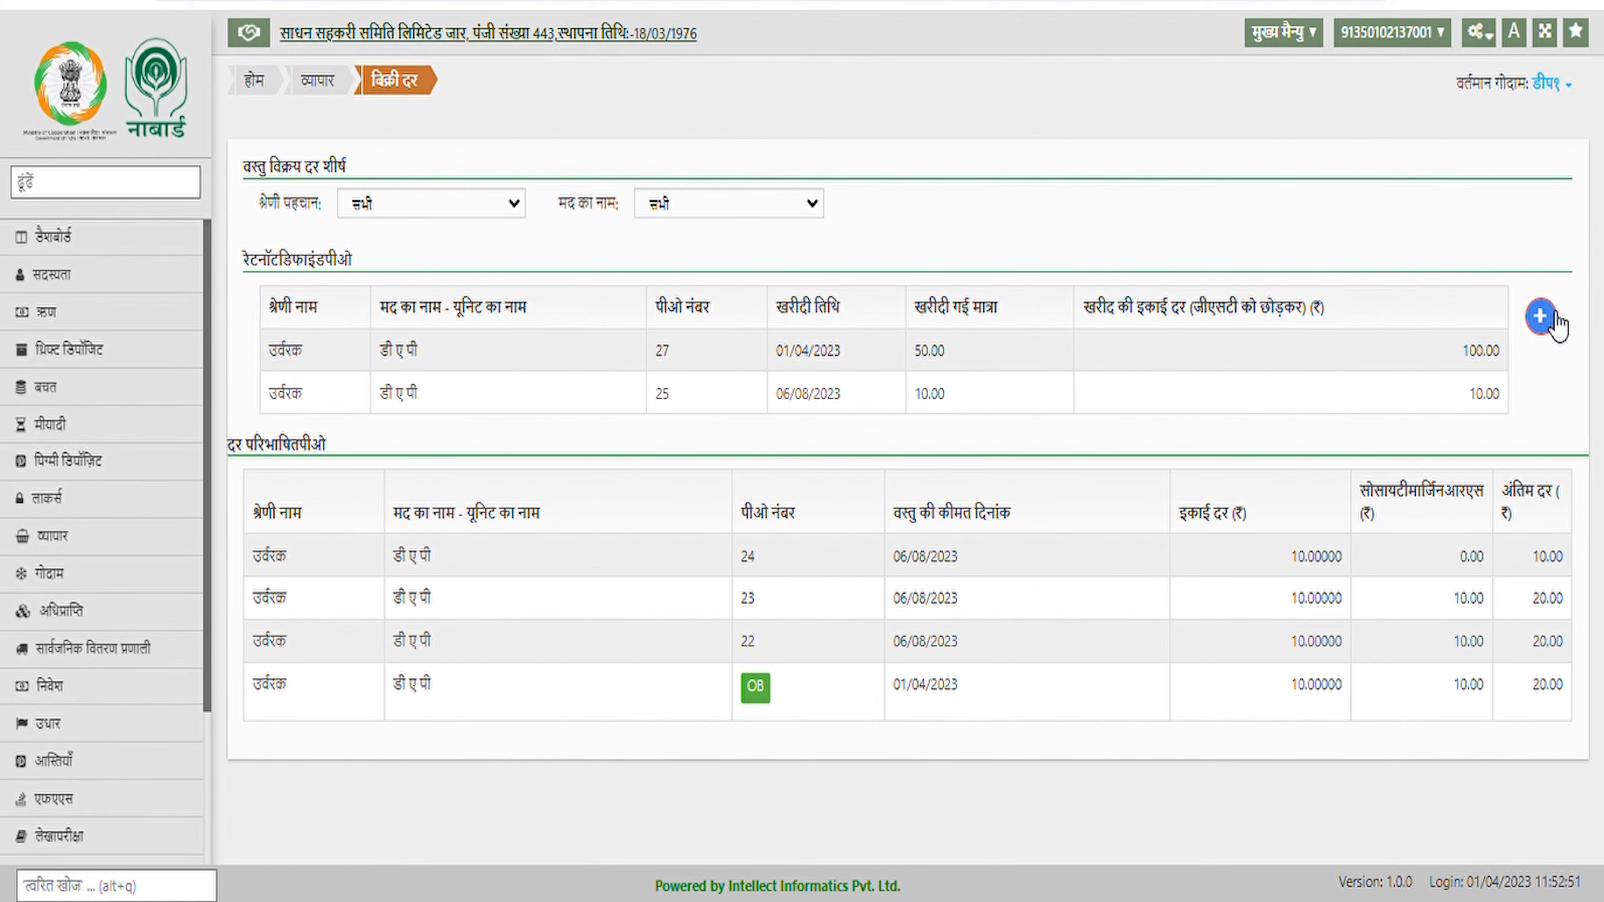
{"action": "left_click", "coordinate": [1541, 317]}
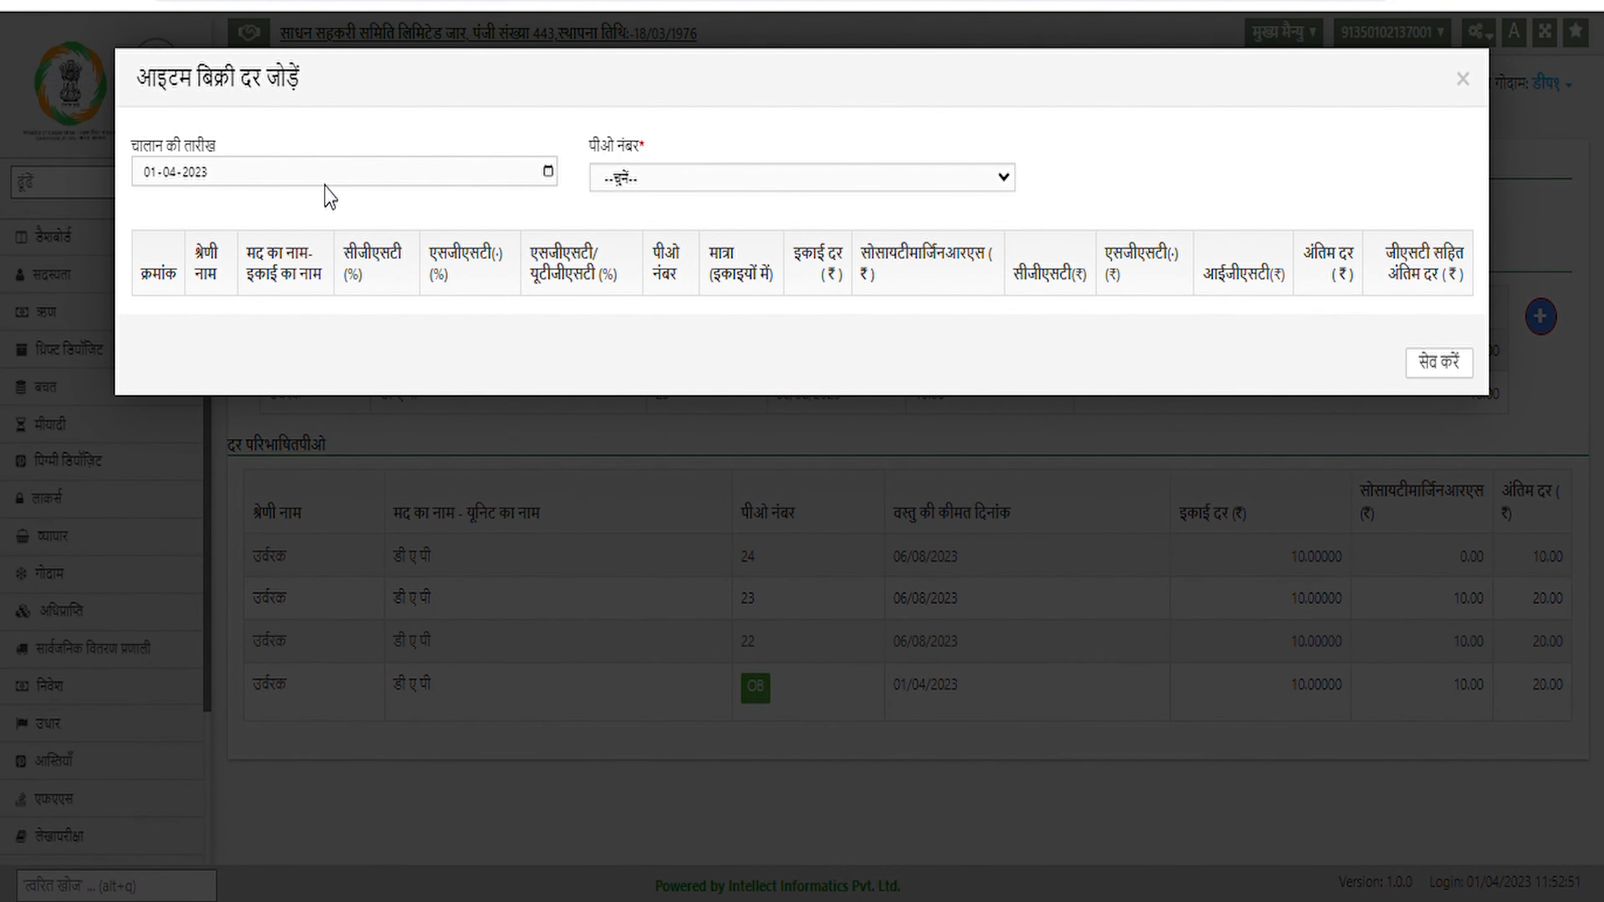
Choose PO 27 and set the society margin to 10, giving a final rate of 110
{"action": "left_click", "coordinate": [680, 187]}
{"action": "left_click", "coordinate": [655, 225]}
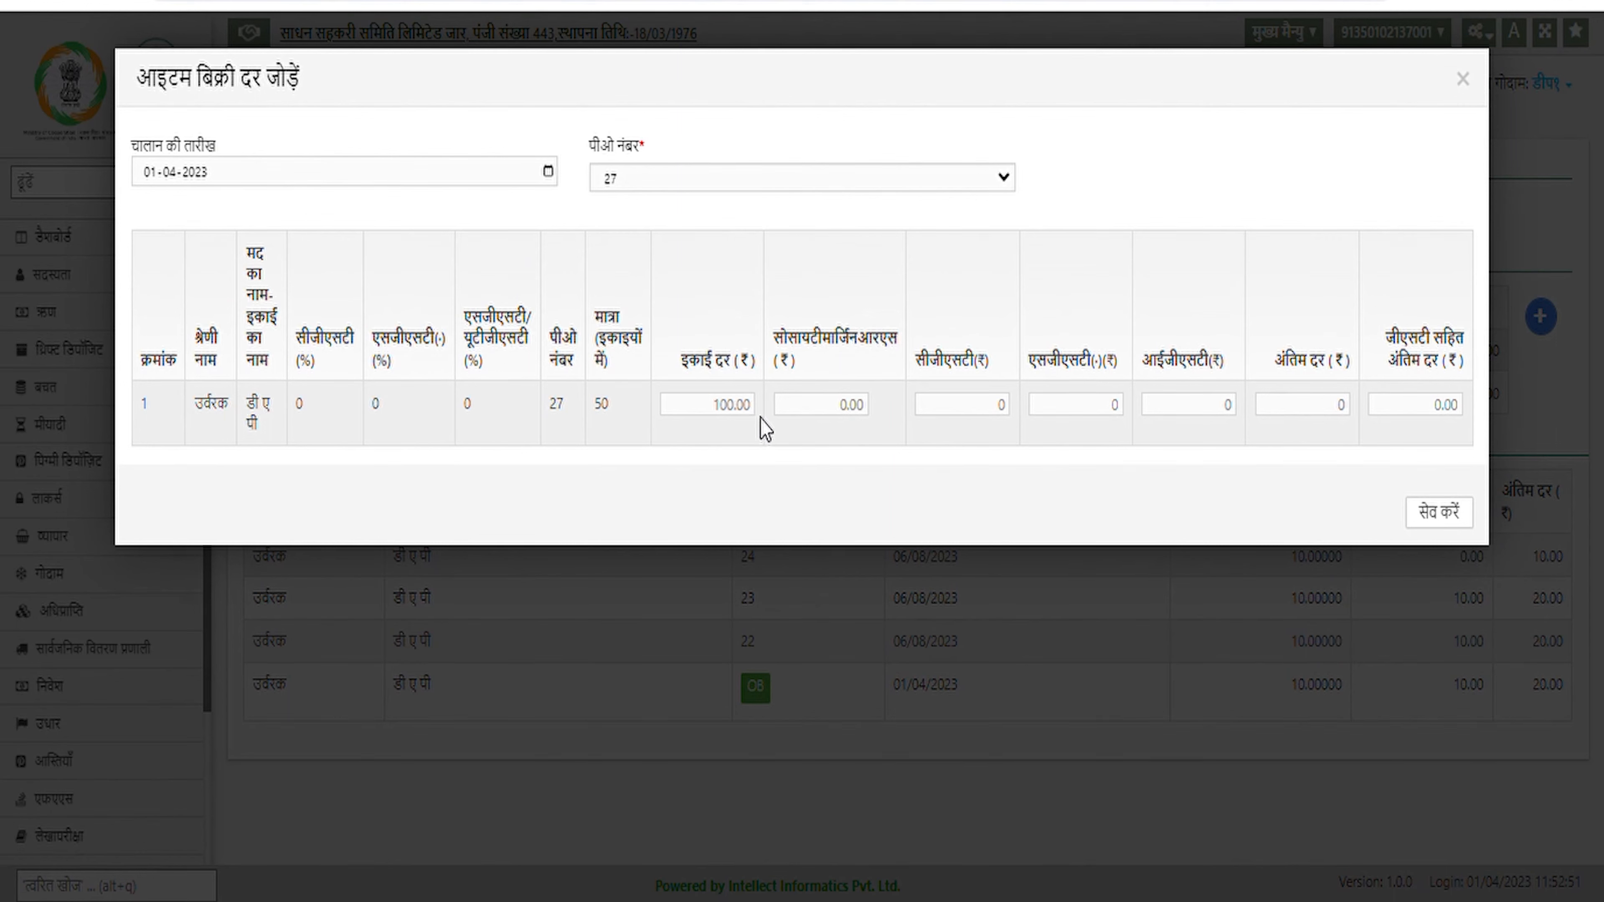
{"action": "left_click", "coordinate": [867, 407]}
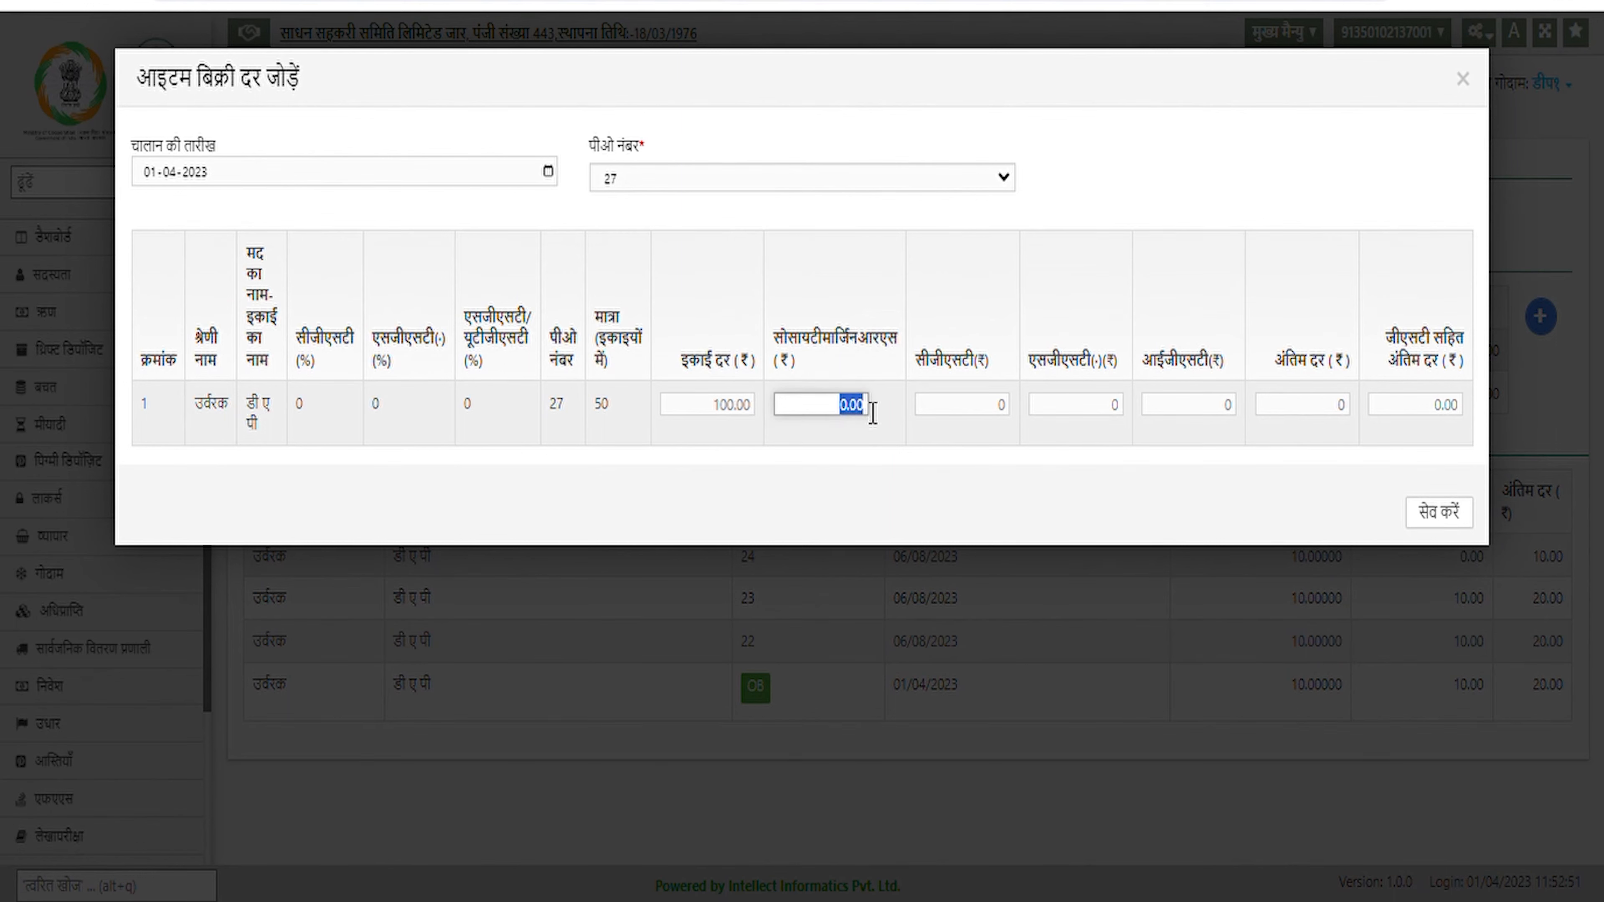
{"action": "type", "text": "10"}
{"action": "left_click", "coordinate": [1164, 449]}
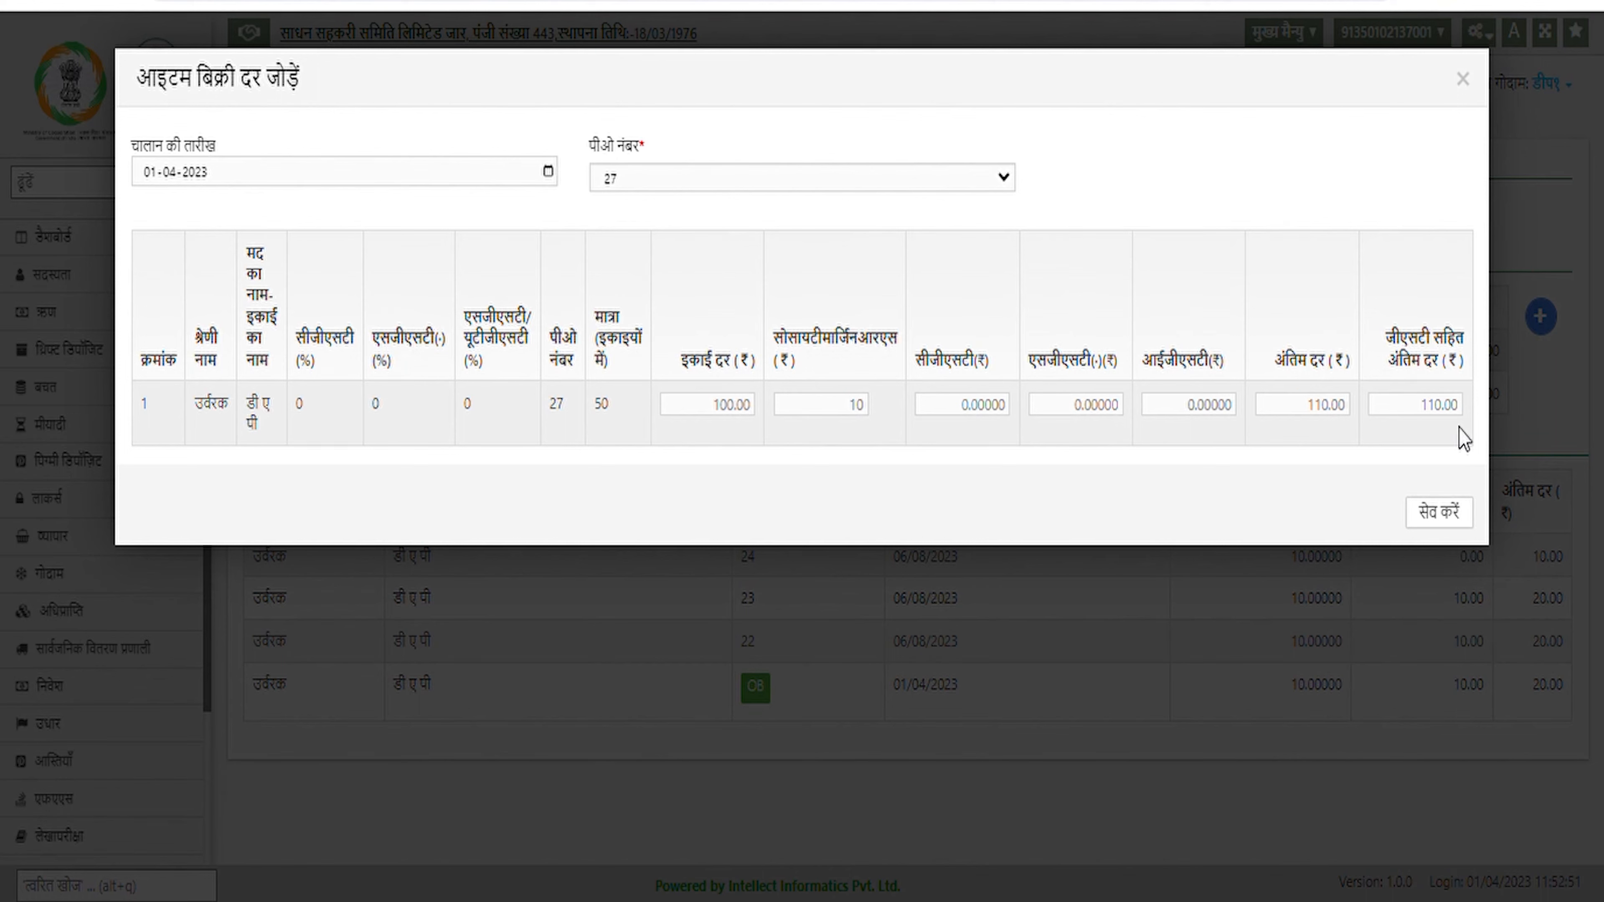
Save the डी ए पी sale rate and continue to the बिक्री section
{"action": "left_click", "coordinate": [1449, 522]}
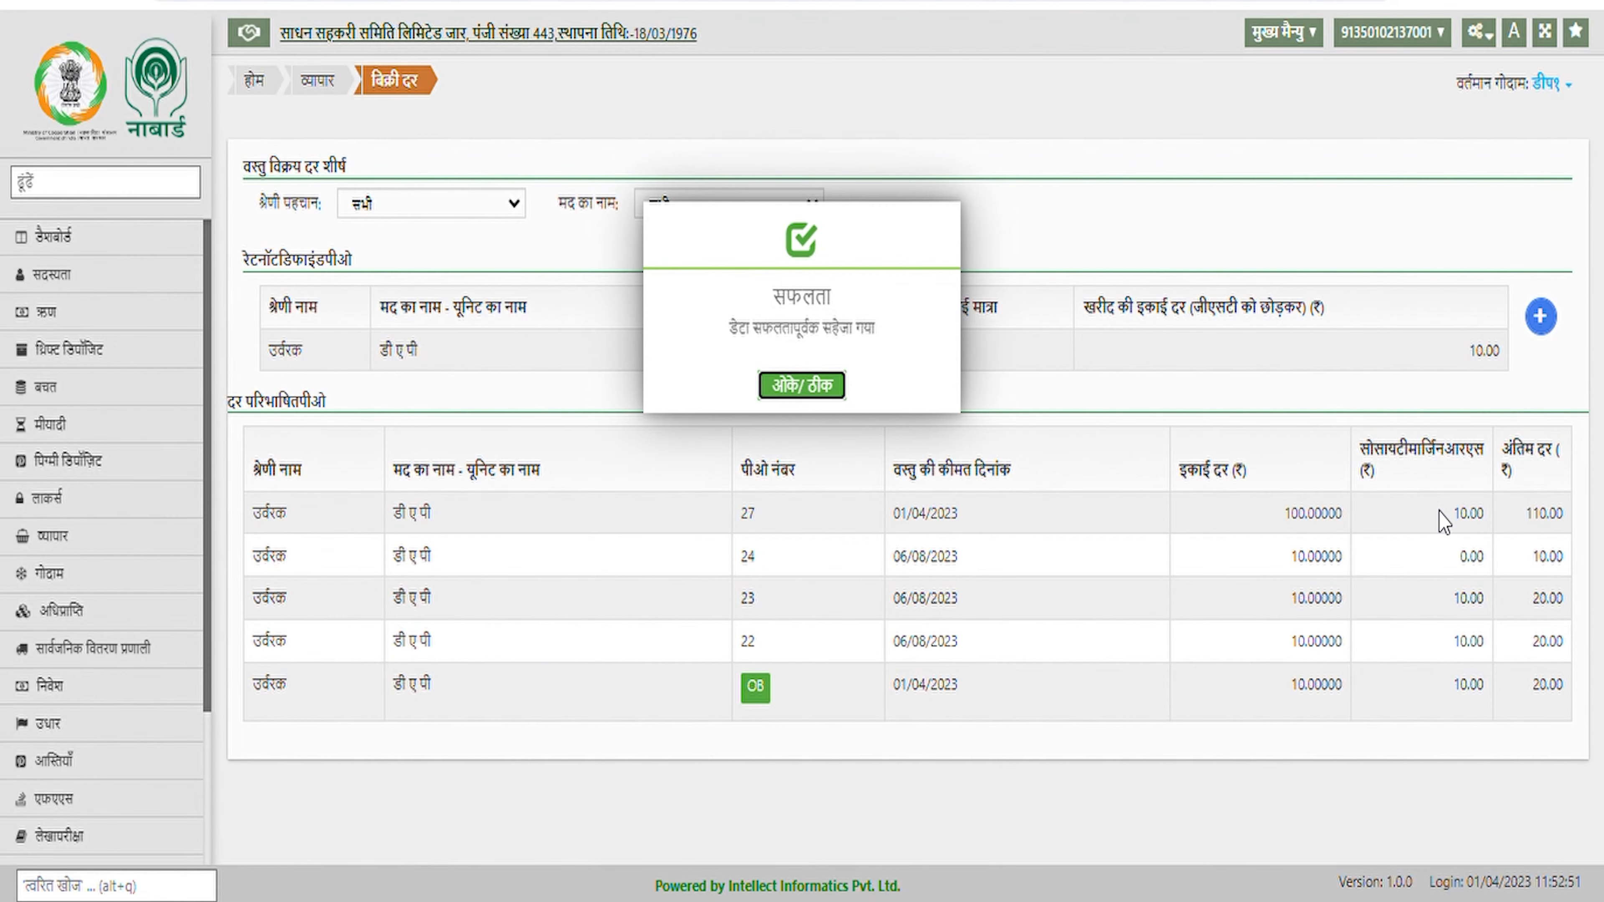
{"action": "left_click", "coordinate": [815, 387]}
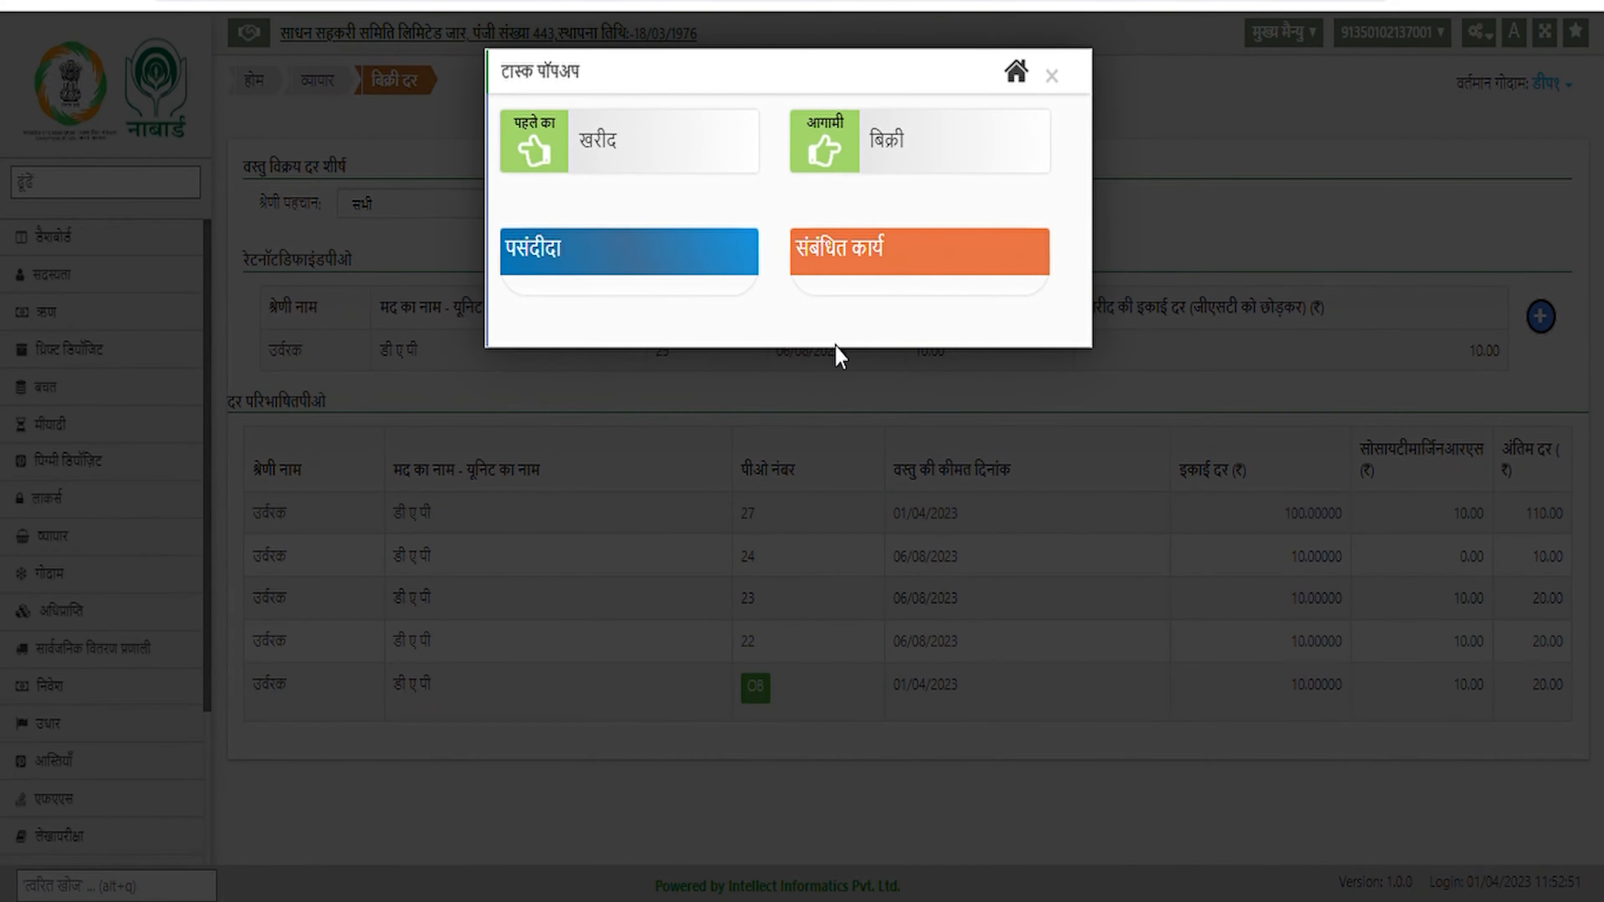
{"action": "left_click", "coordinate": [887, 149]}
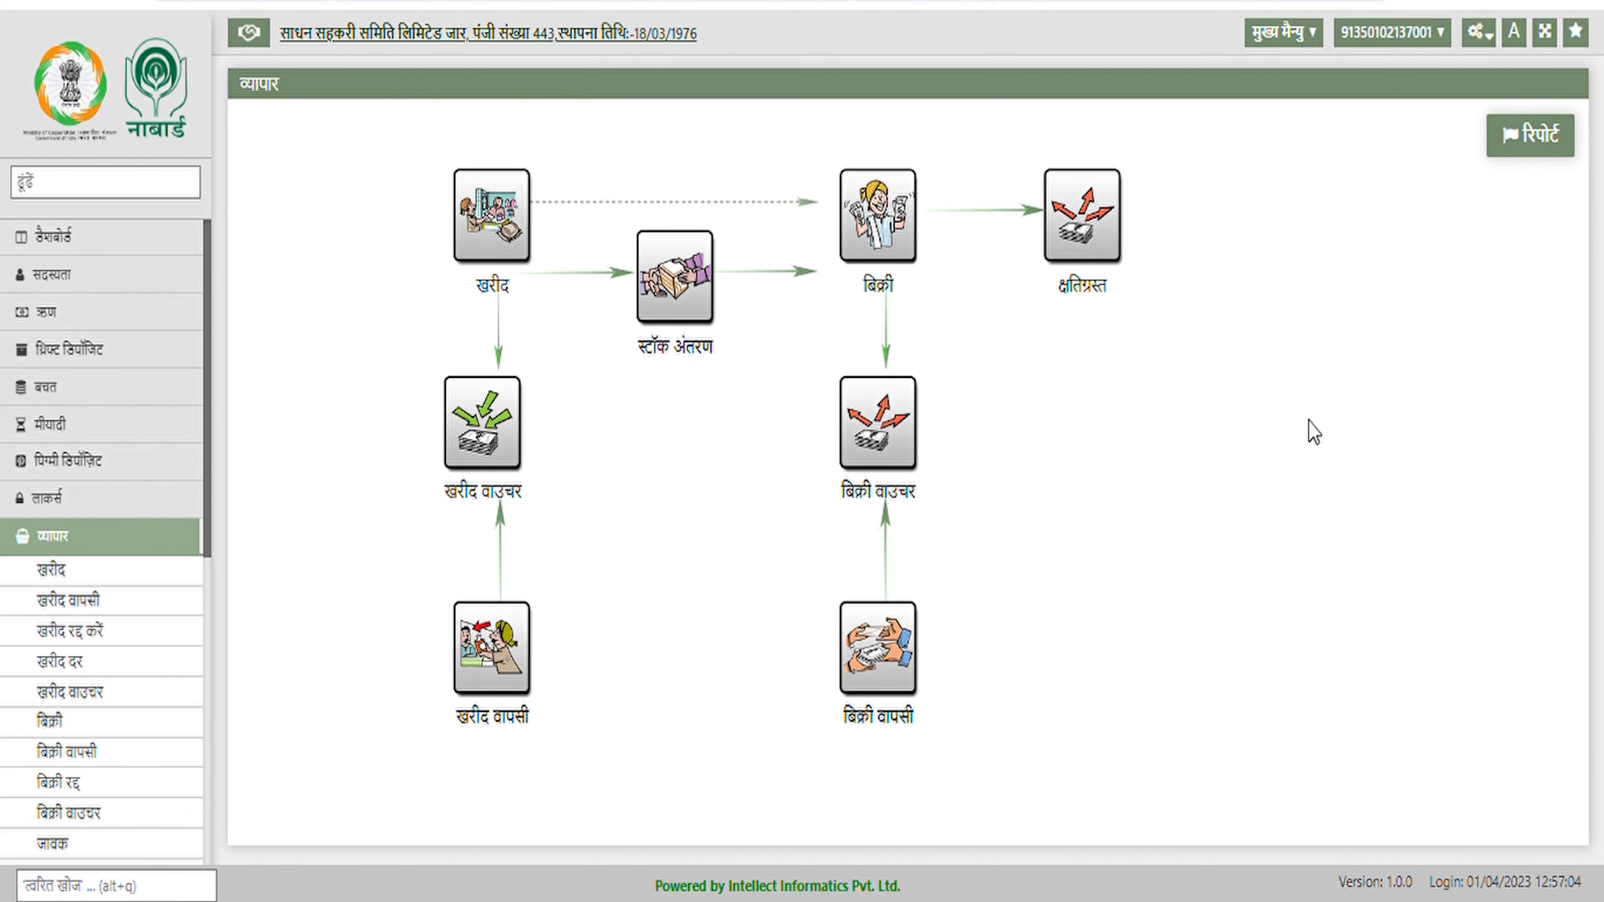
Open the sale form and look up the member by their entry number
{"action": "left_click", "coordinate": [897, 246]}
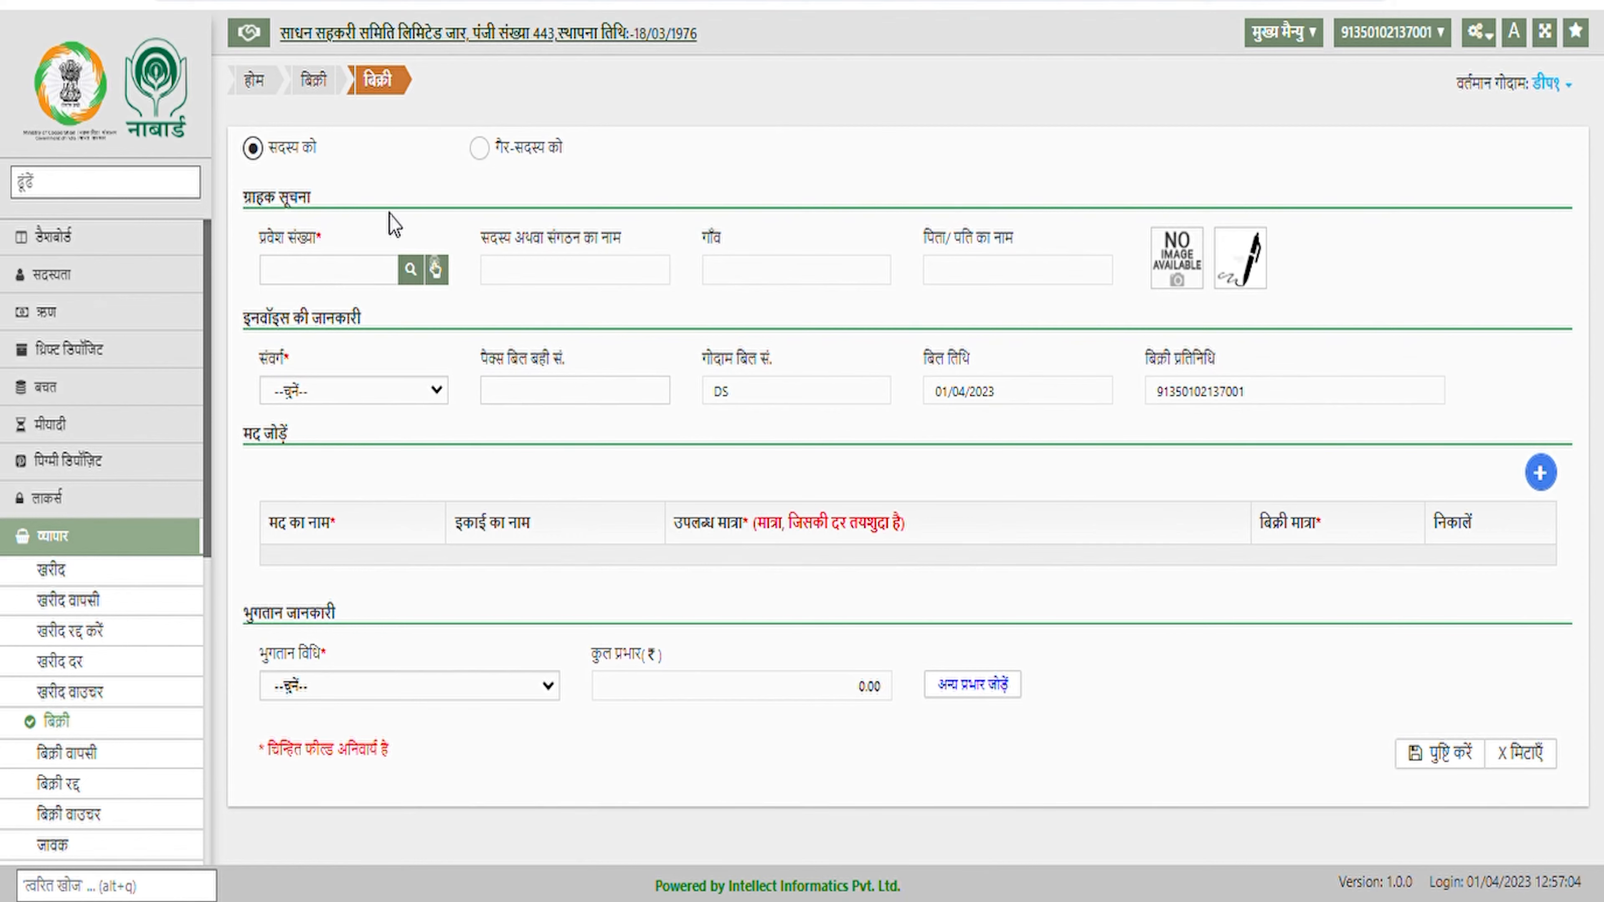
{"action": "left_click", "coordinate": [303, 273]}
{"action": "type", "text": "0100623"}
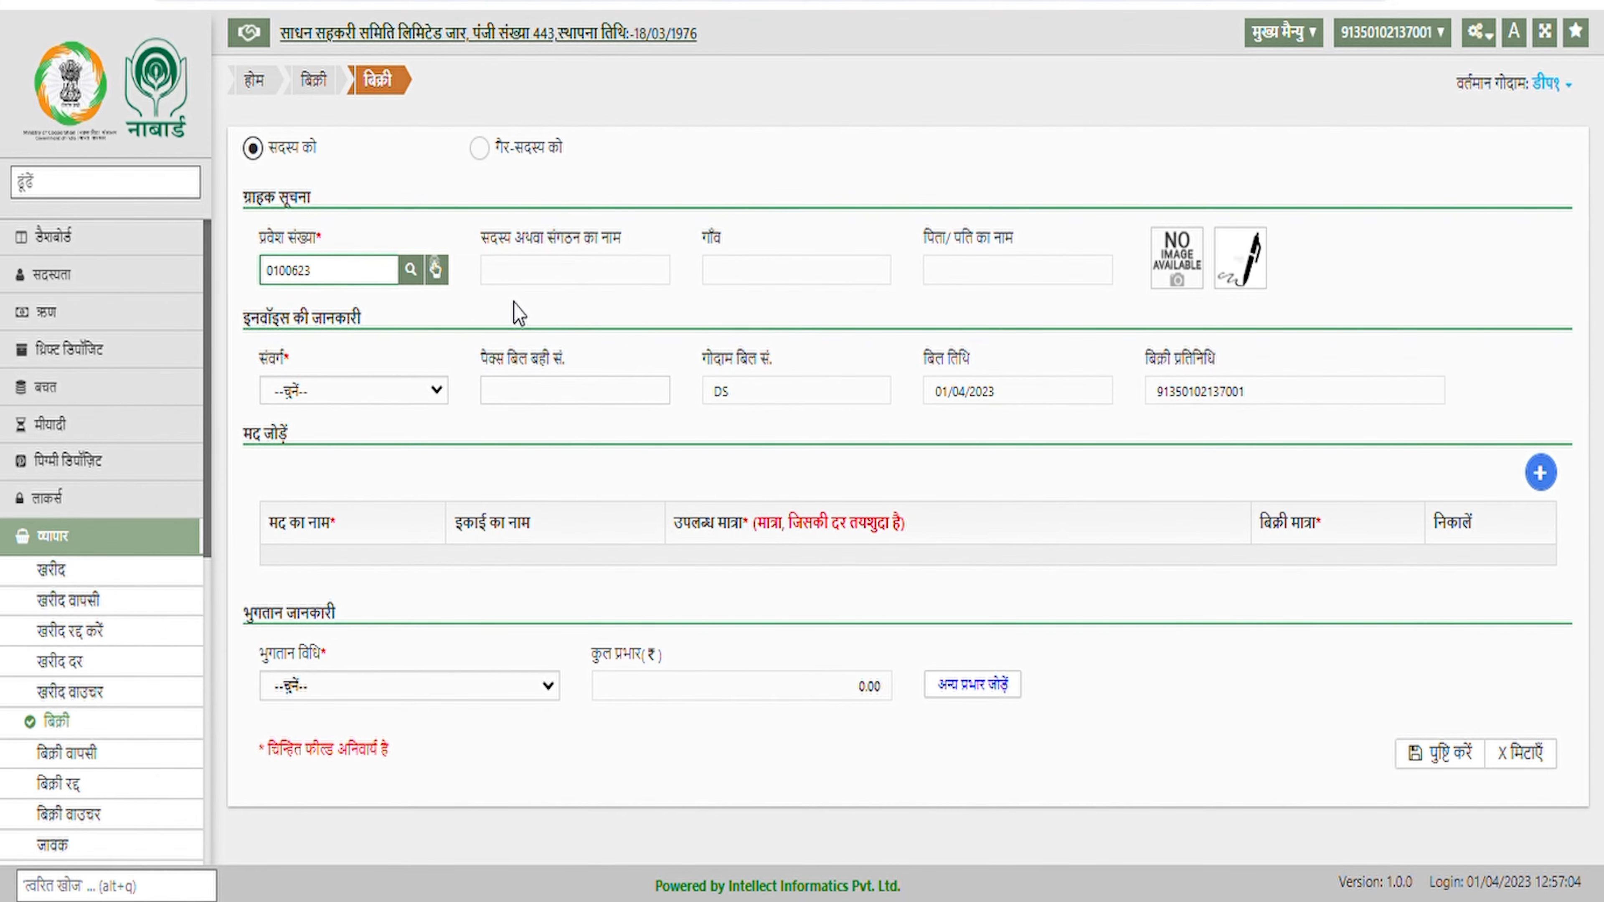
{"action": "left_click", "coordinate": [514, 303]}
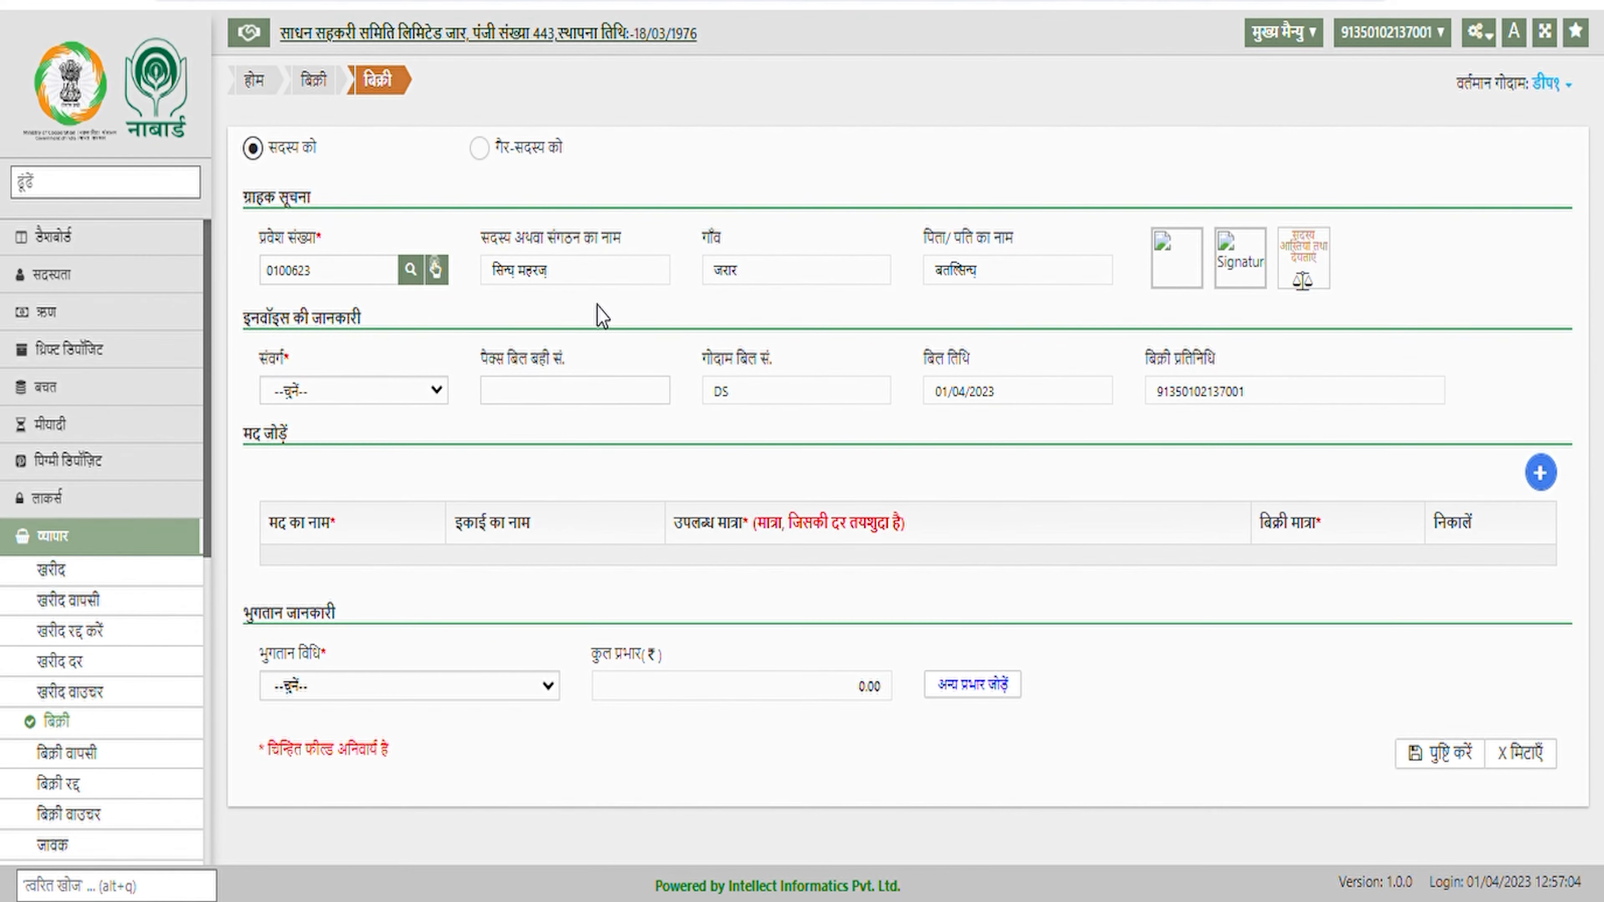
Switch to a non-member buyer and step through the name, address, village, phone and Aadhaar fields
{"action": "left_click", "coordinate": [481, 150]}
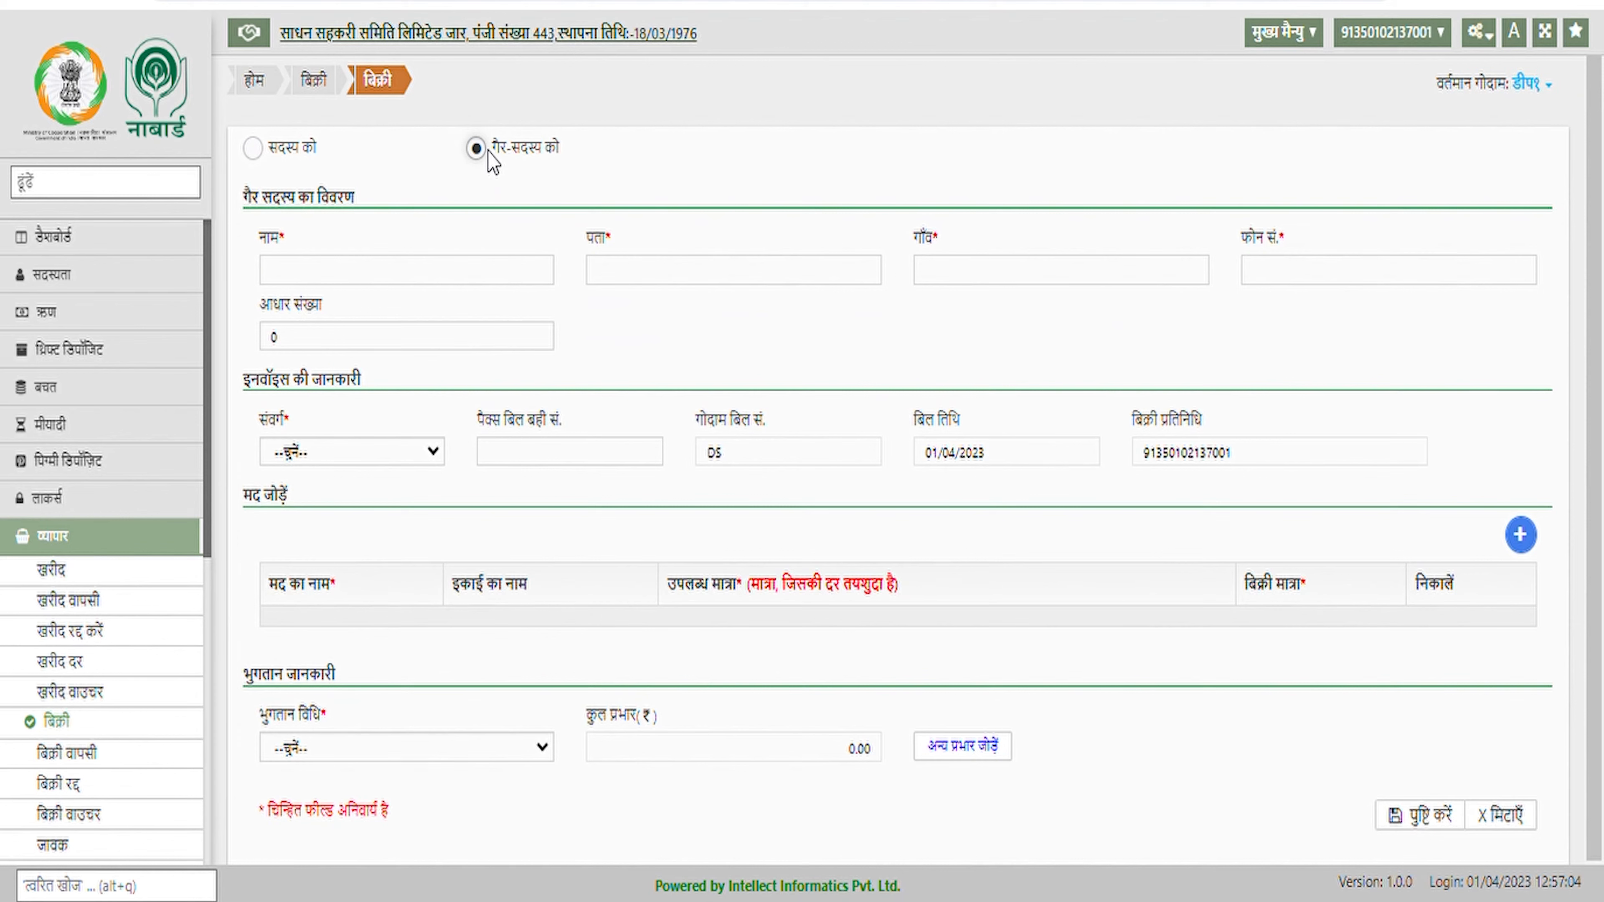
{"action": "left_click", "coordinate": [395, 280]}
{"action": "left_click", "coordinate": [685, 292]}
{"action": "left_click", "coordinate": [985, 290]}
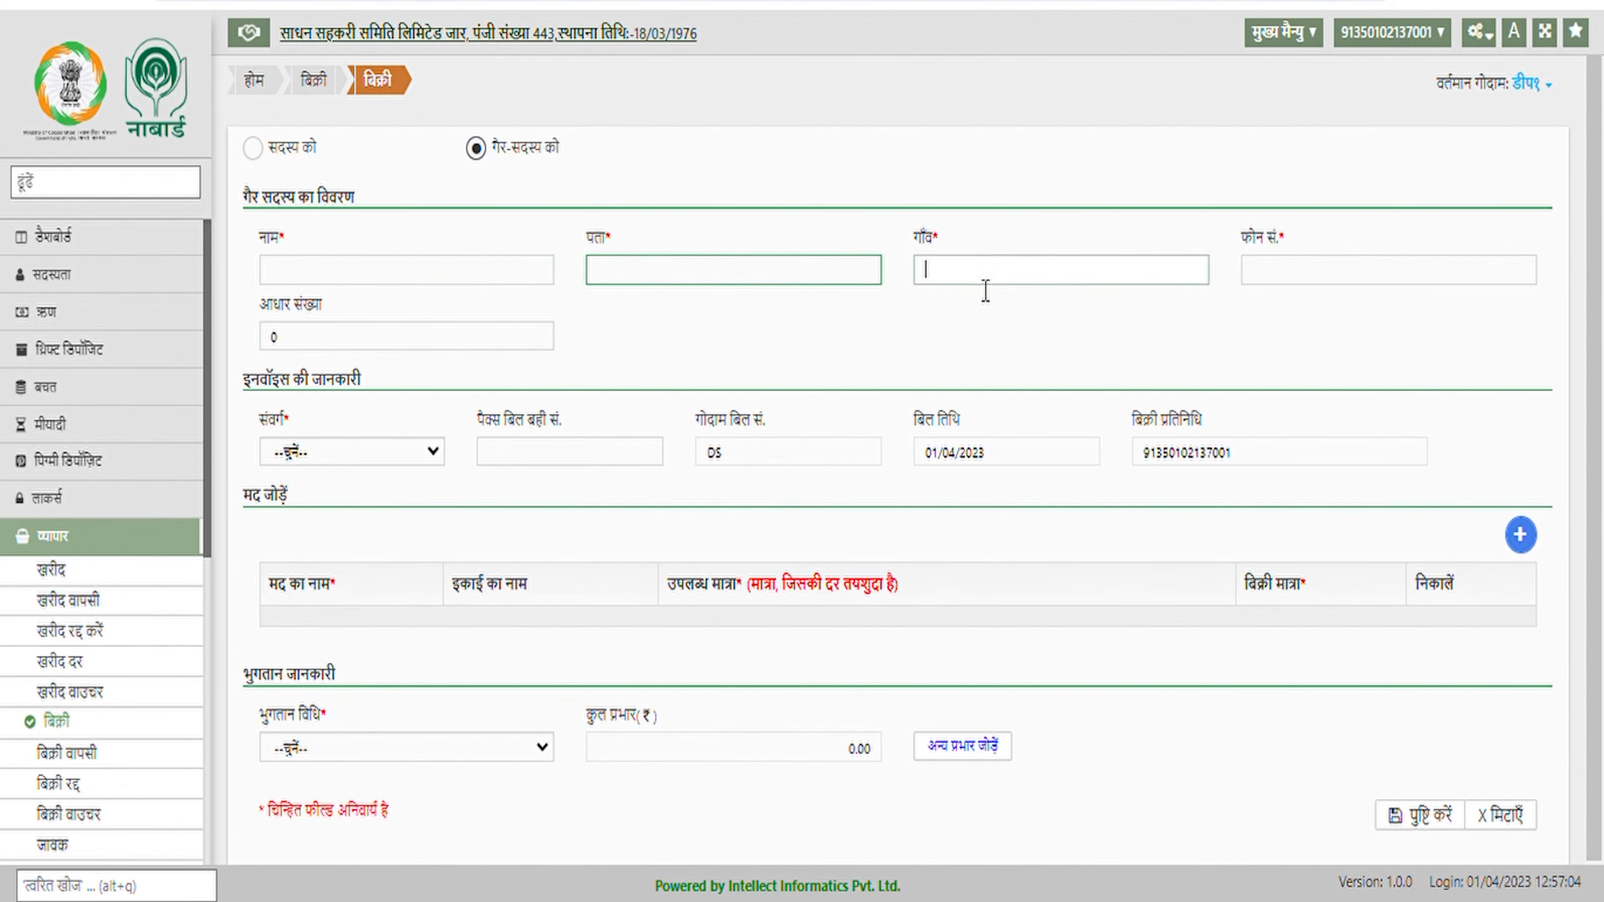
{"action": "left_click", "coordinate": [1286, 282]}
{"action": "left_click", "coordinate": [453, 341]}
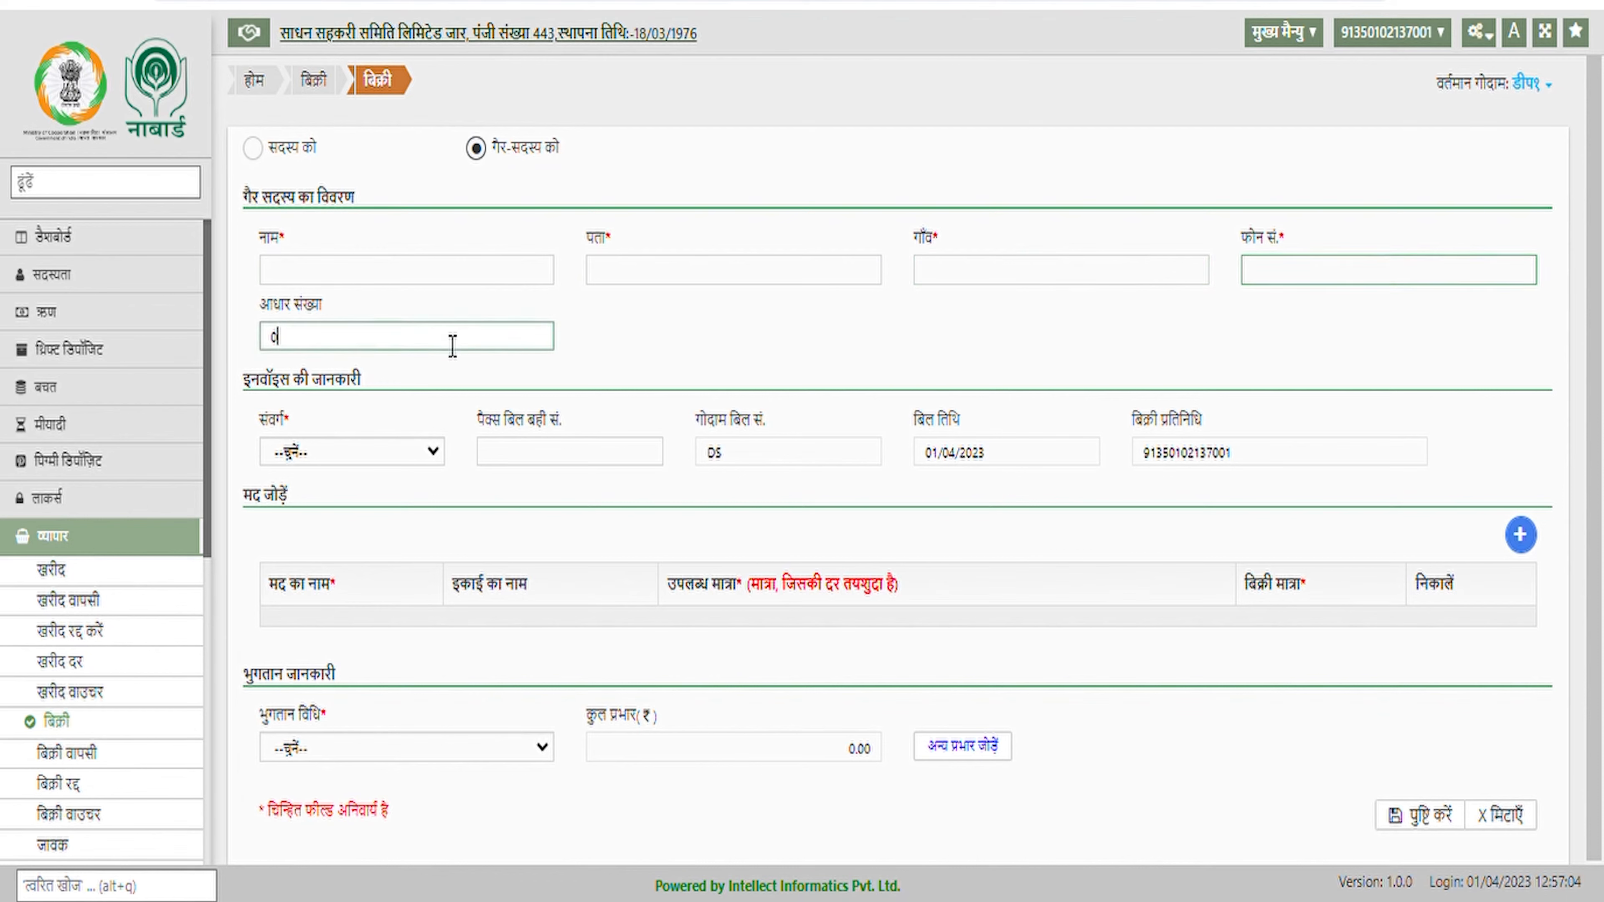
Switch back to a member buyer and re-enter the entry number to load their details
{"action": "left_click", "coordinate": [253, 148]}
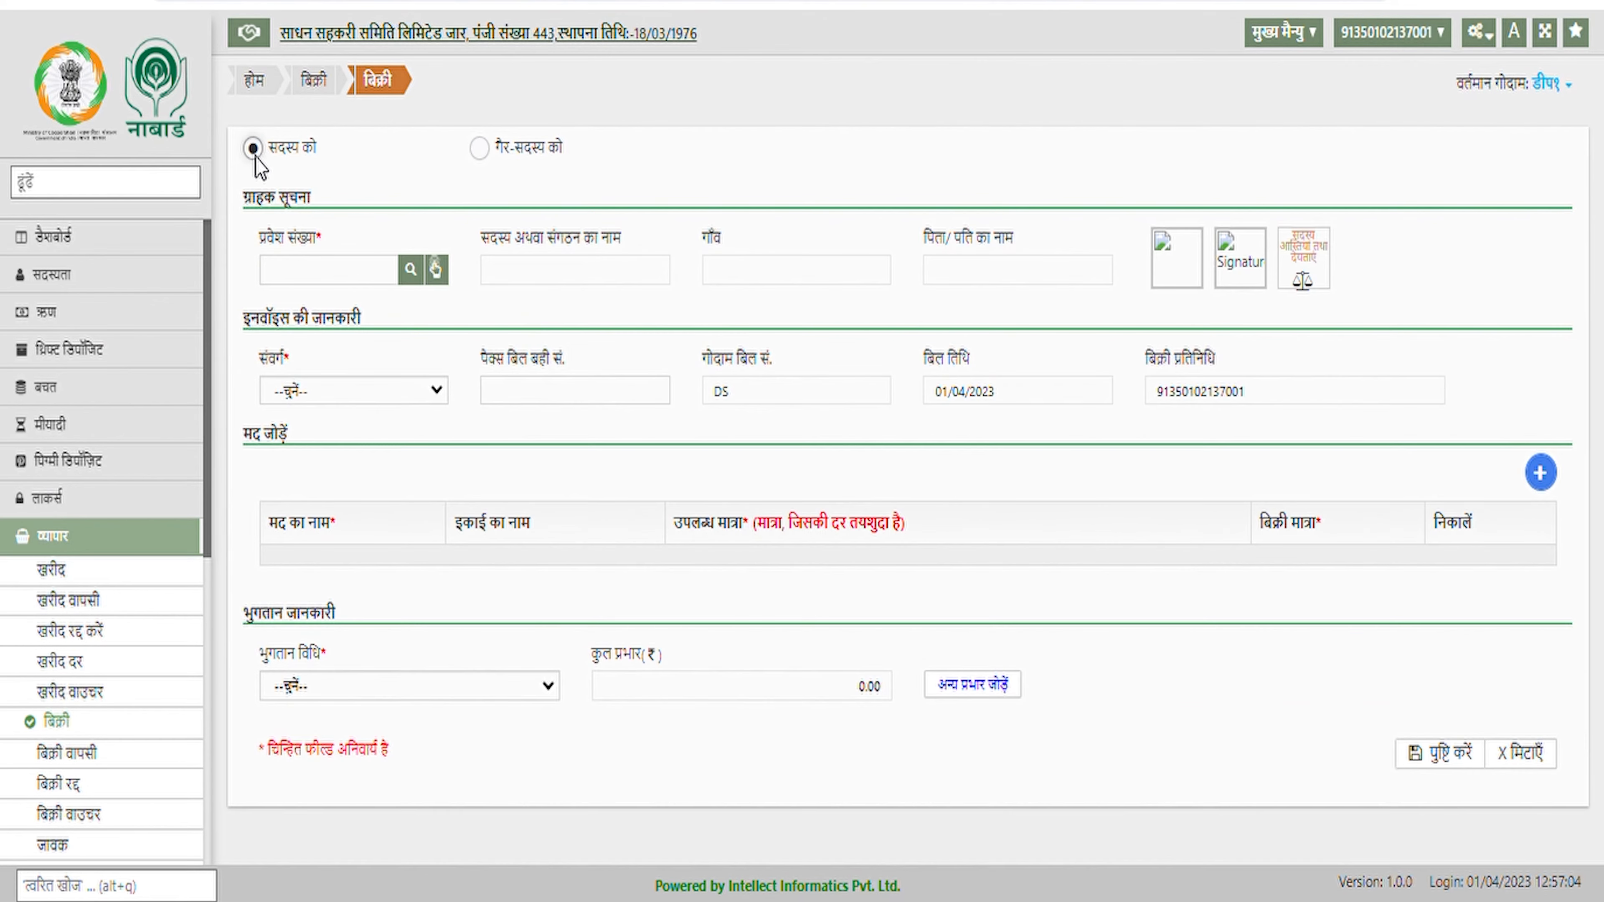
{"action": "left_click", "coordinate": [316, 271]}
{"action": "type", "text": "0100623"}
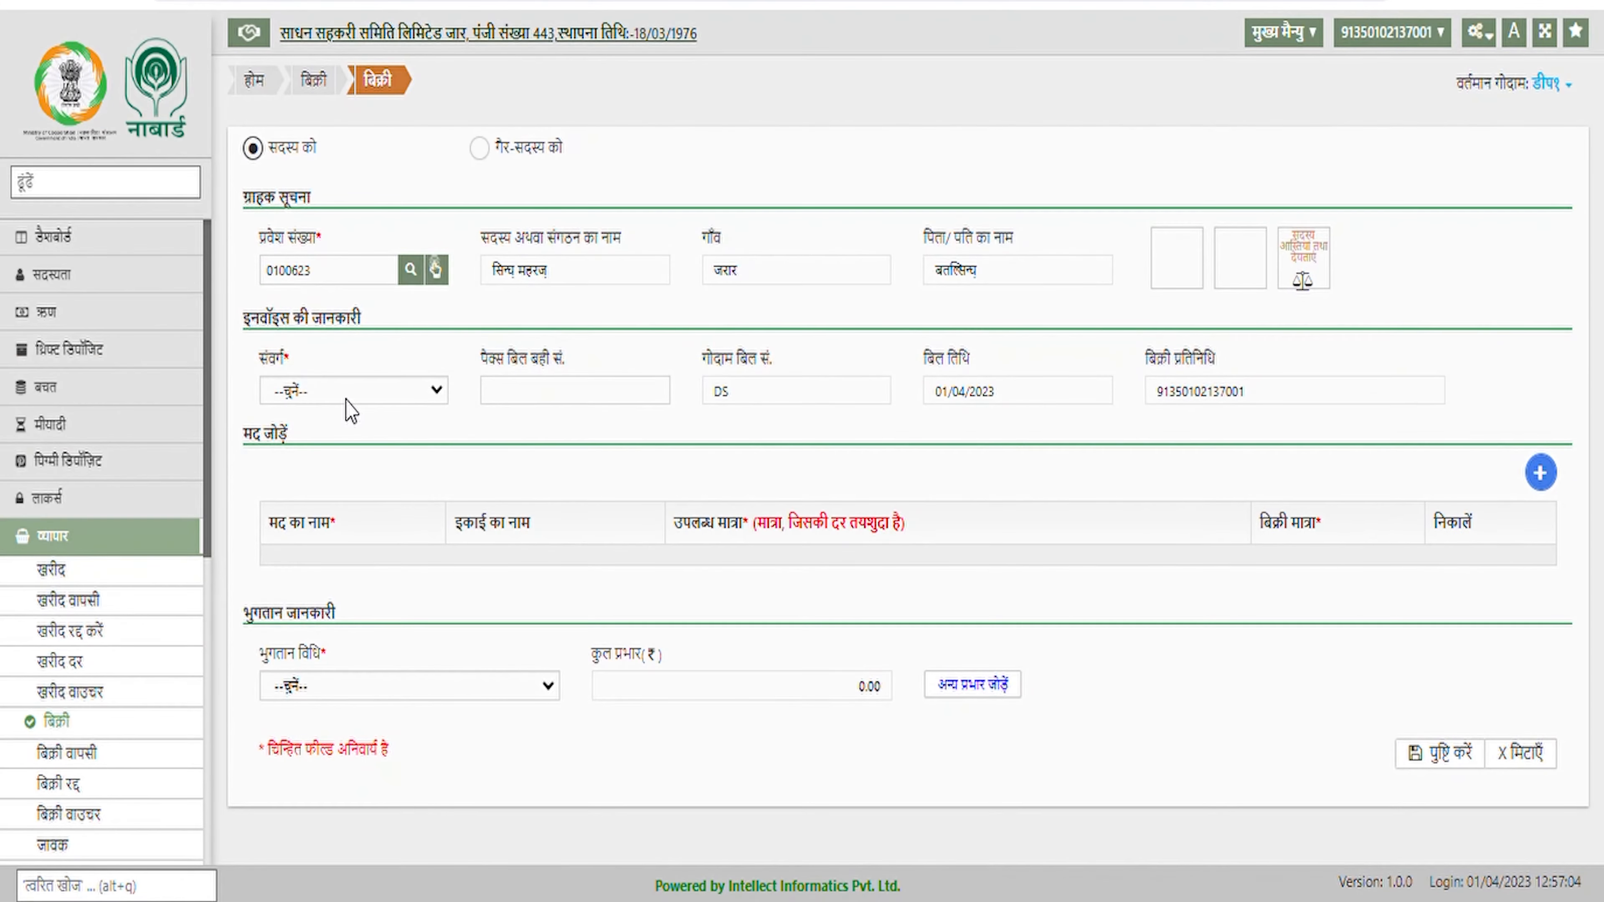
{"action": "left_click", "coordinate": [348, 403]}
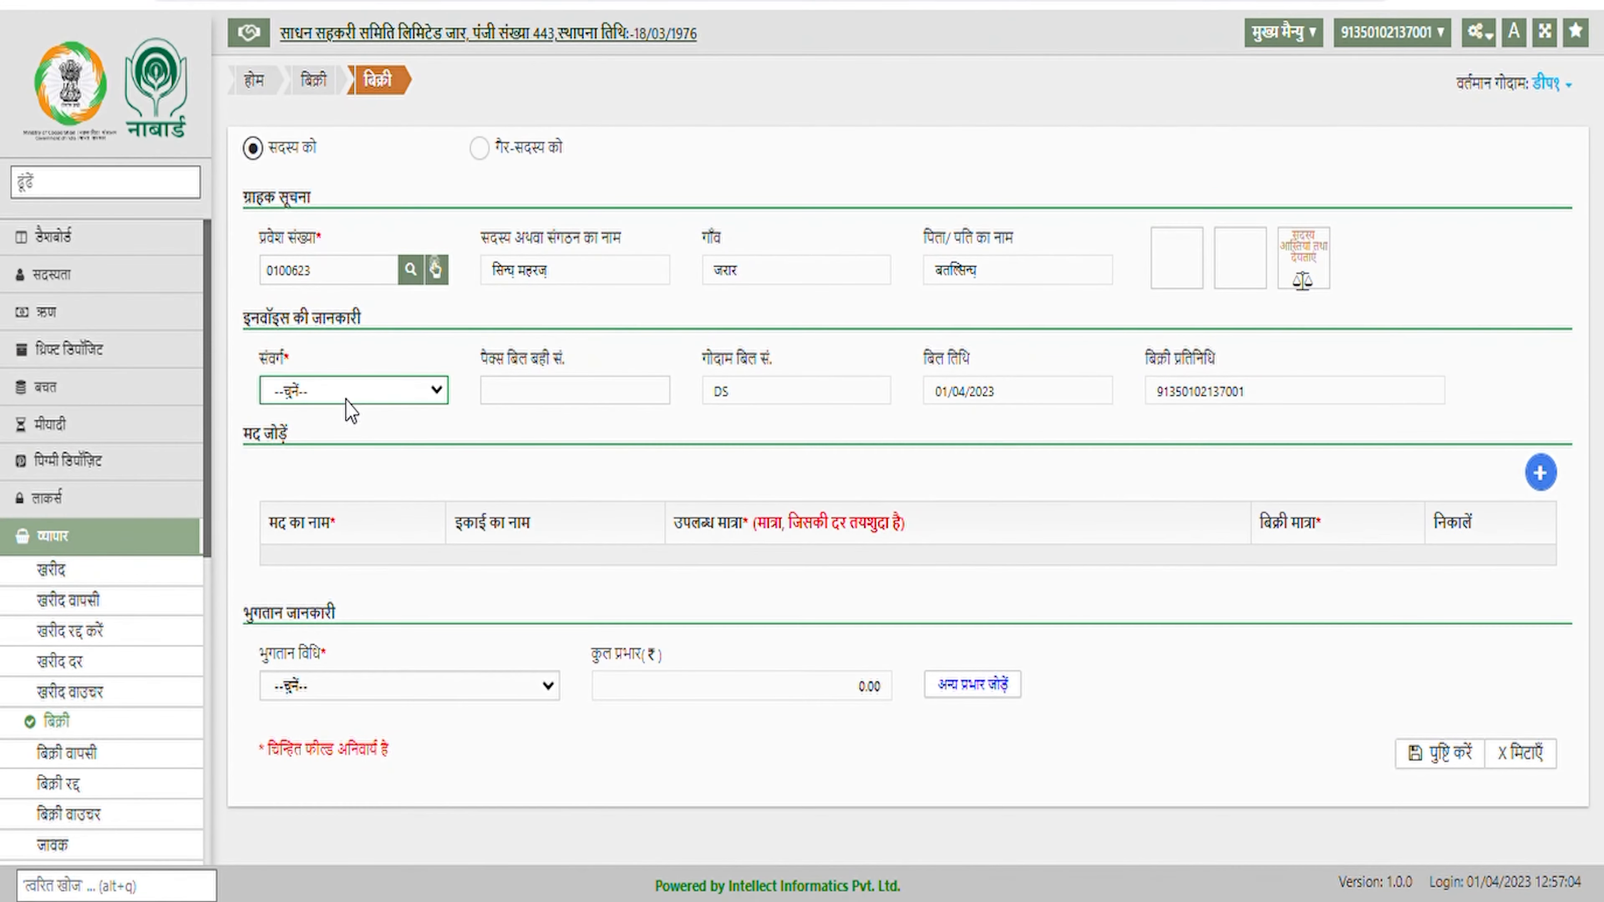
Set the sale category to उर्वरक
{"action": "left_click", "coordinate": [351, 443]}
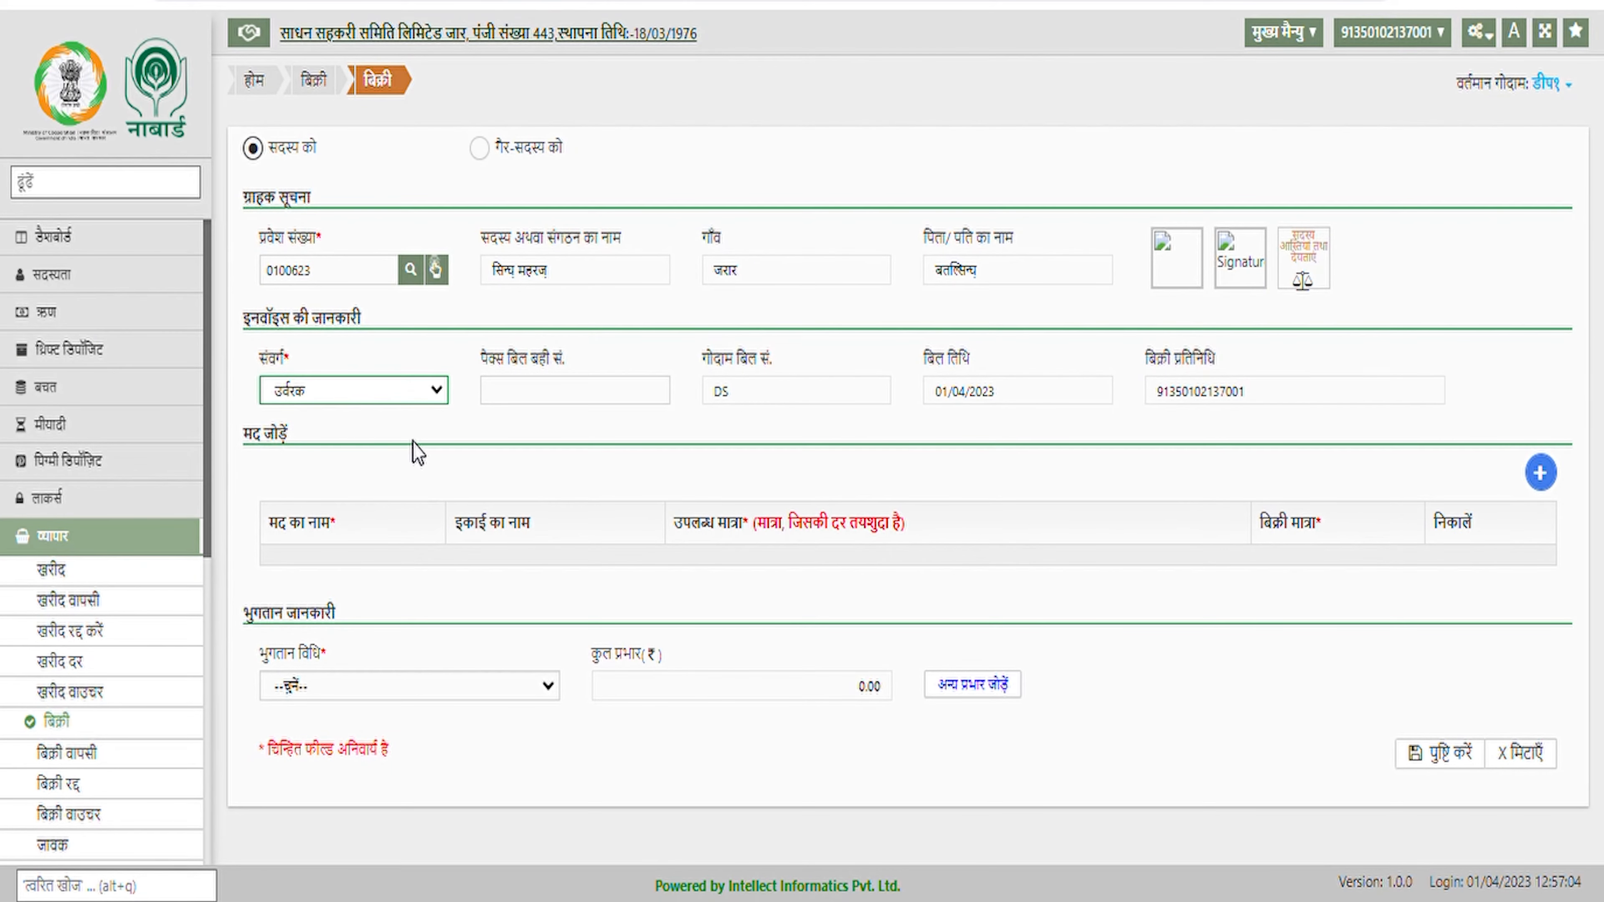
{"action": "left_click", "coordinate": [626, 434]}
{"action": "left_click", "coordinate": [617, 402]}
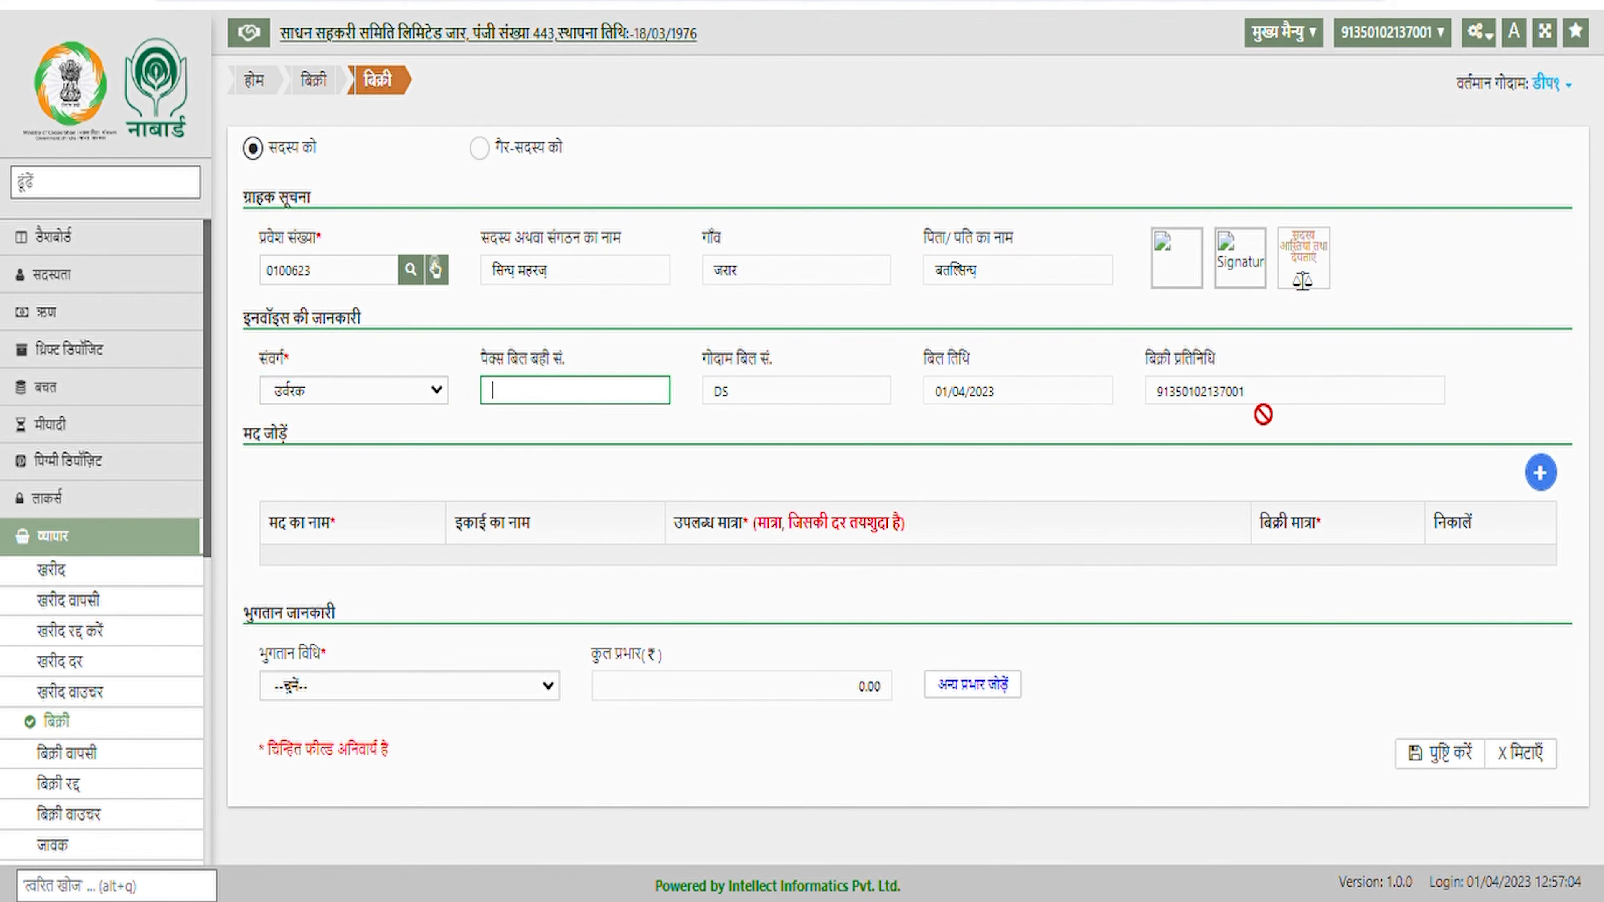
Add a डी ए पी line selling 100 and set payment to नकद
{"action": "left_click", "coordinate": [1553, 479]}
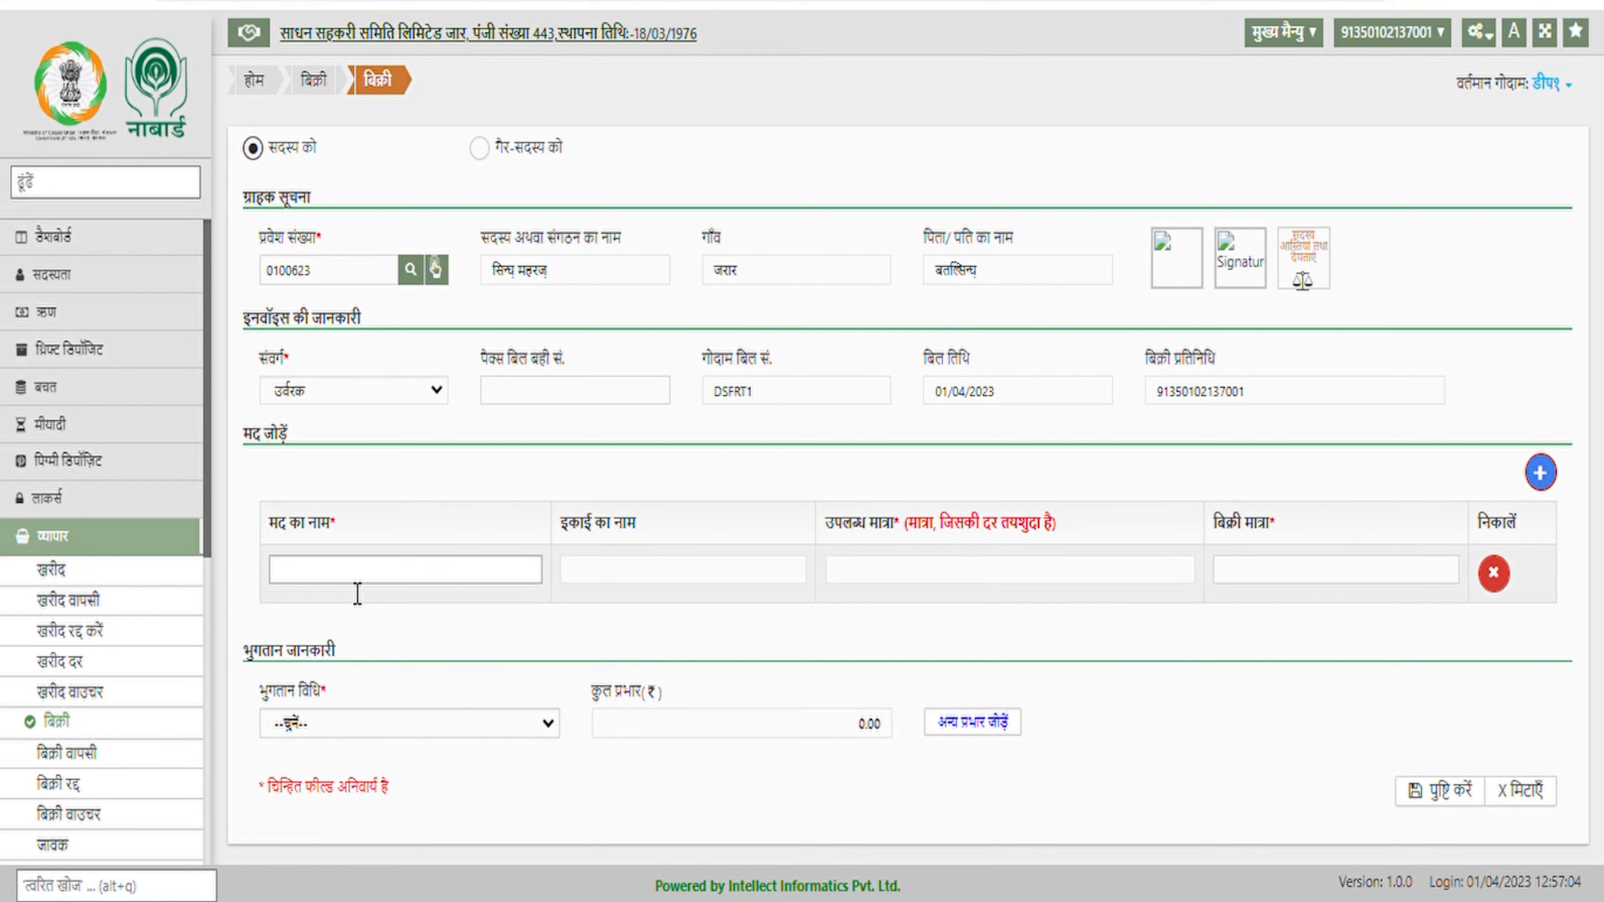
{"action": "left_click", "coordinate": [354, 573]}
{"action": "left_click", "coordinate": [358, 647]}
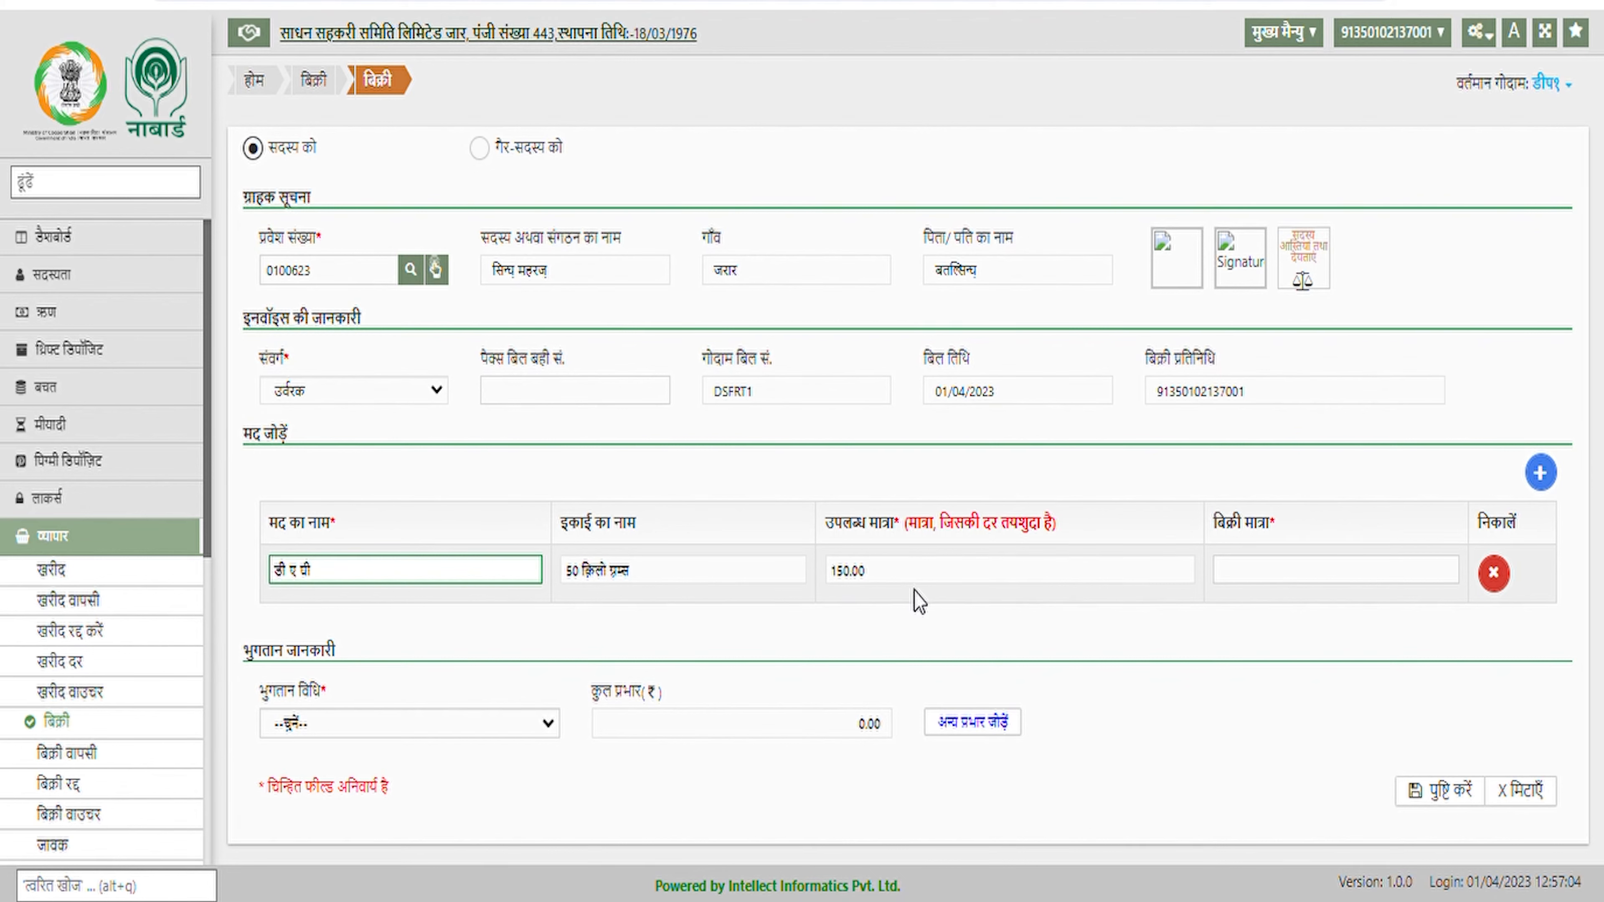
{"action": "left_click", "coordinate": [1271, 582]}
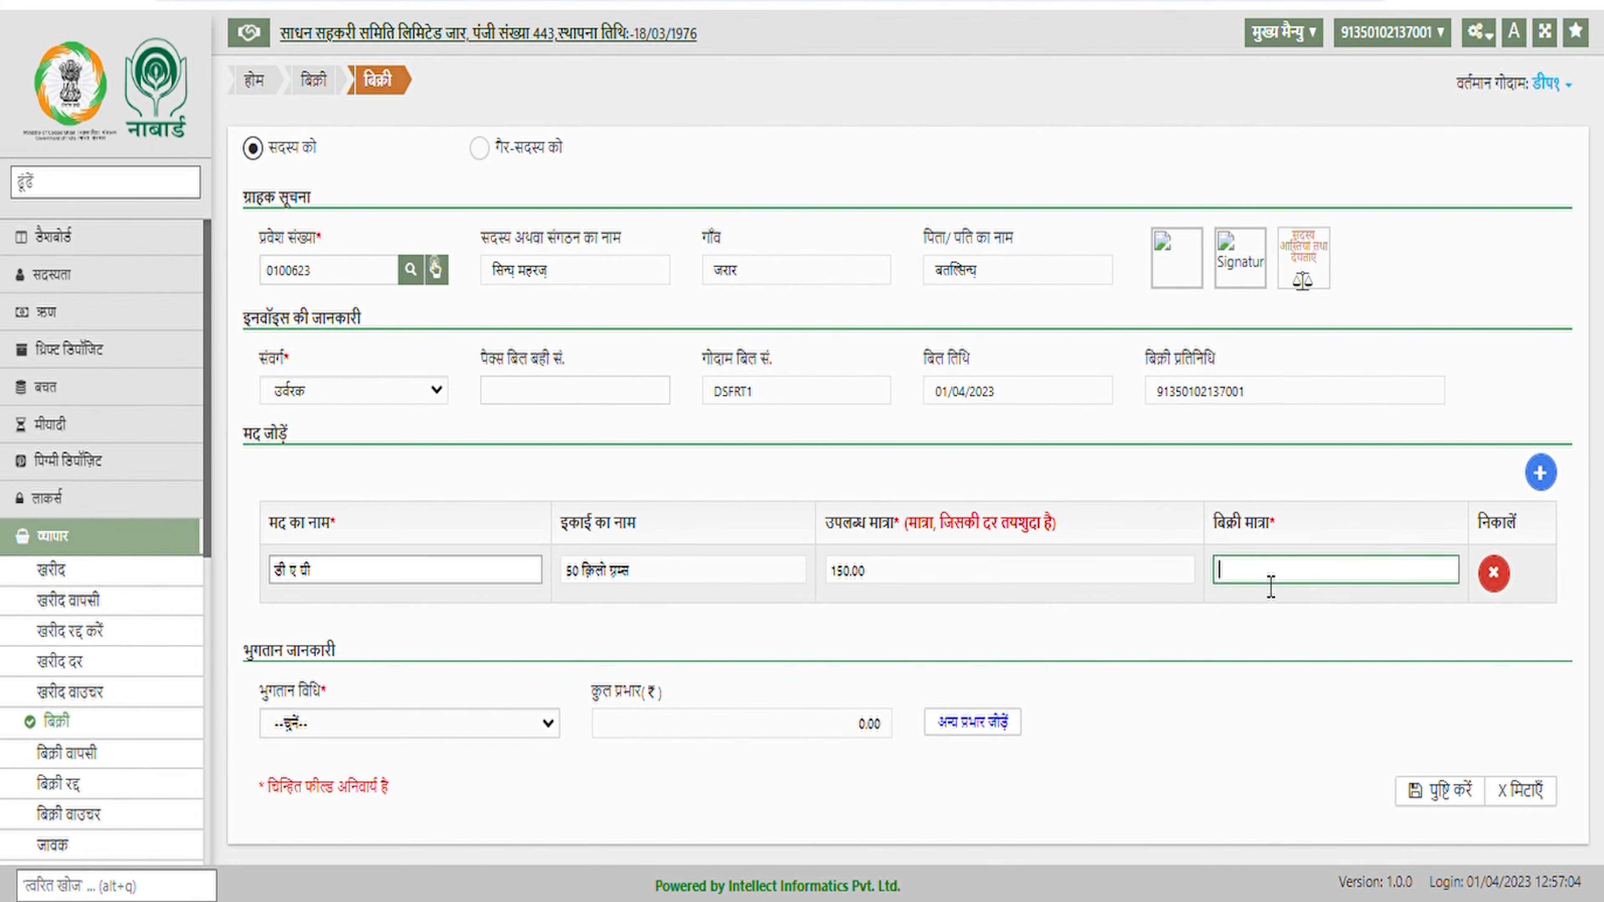
{"action": "type", "text": "100"}
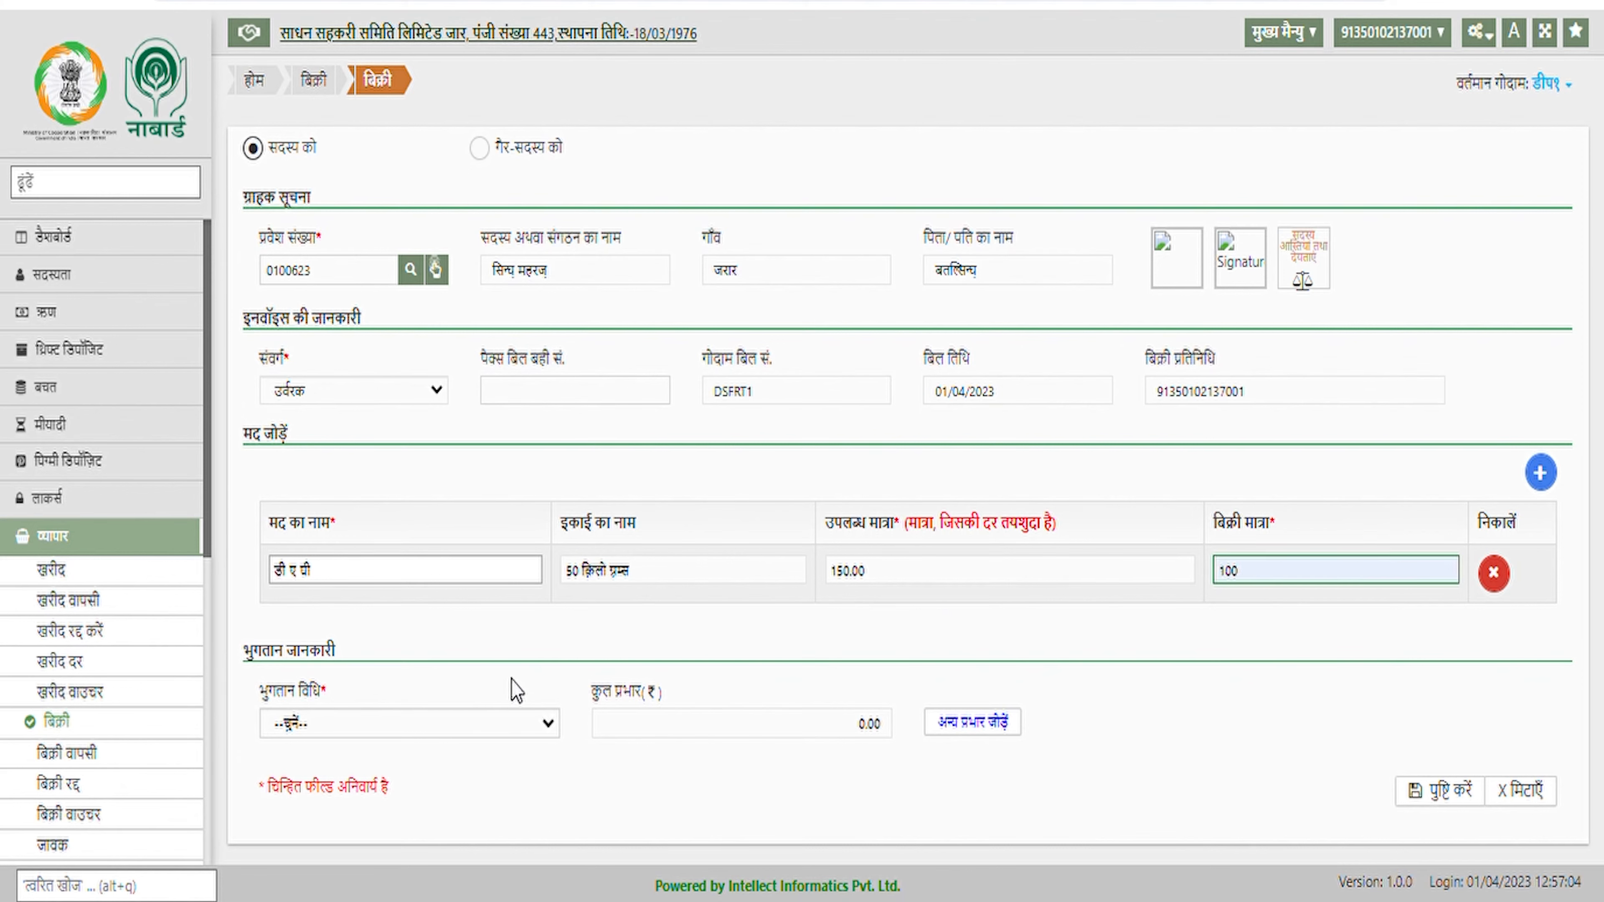
{"action": "left_click", "coordinate": [514, 720]}
Switch the sale's payment method from नकद to क्रेडिट
{"action": "left_click", "coordinate": [386, 780]}
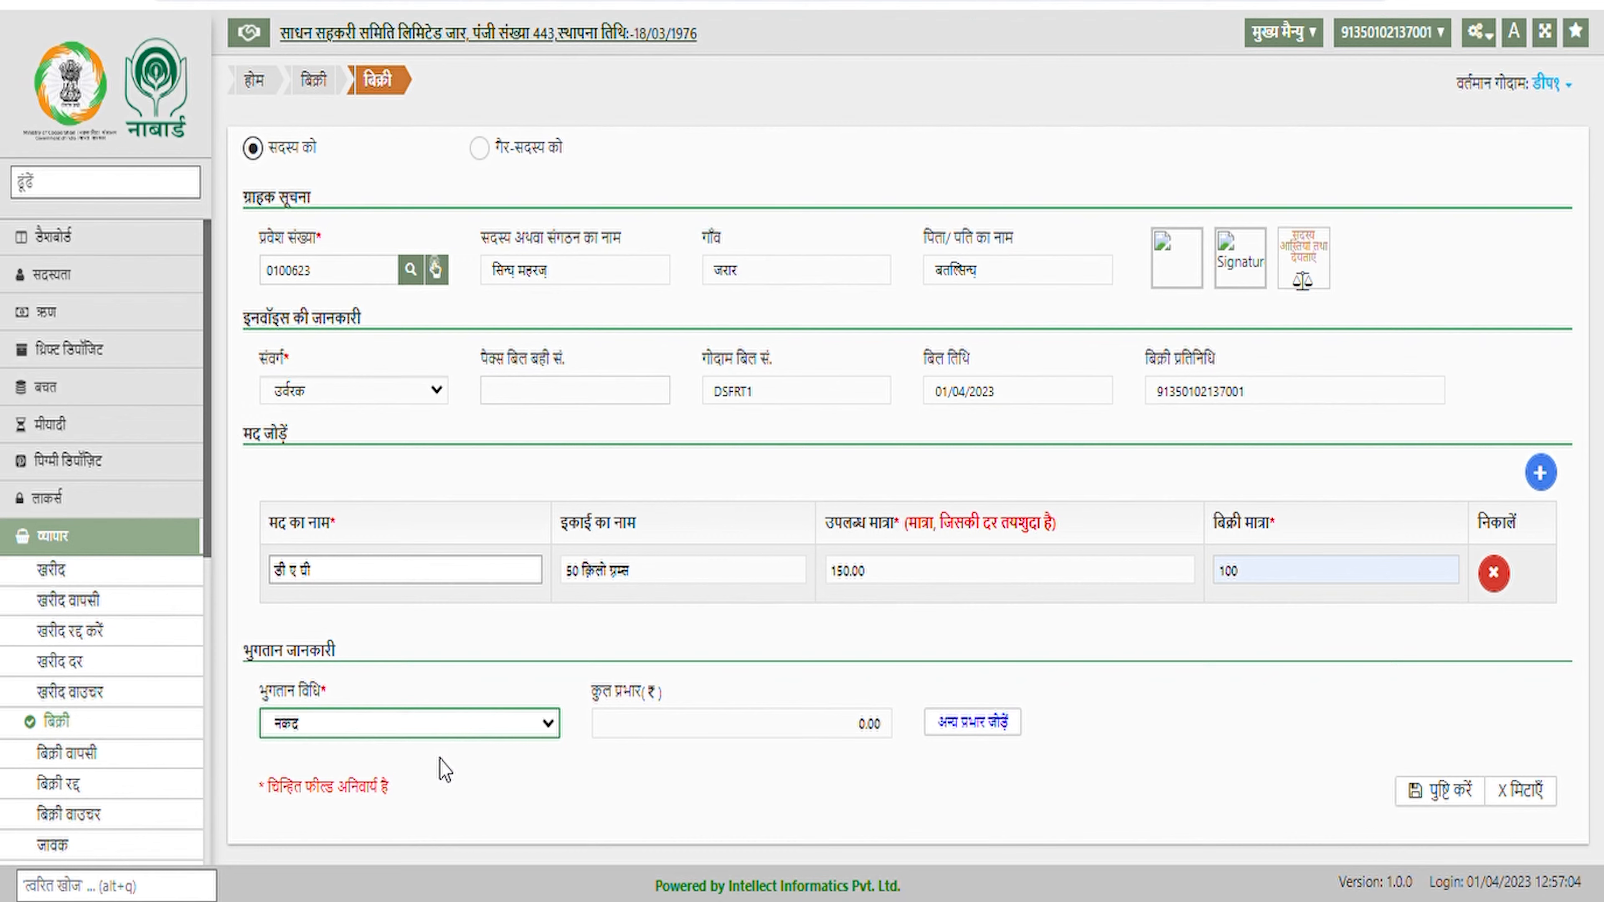
{"action": "left_click", "coordinate": [469, 727]}
{"action": "left_click", "coordinate": [410, 794]}
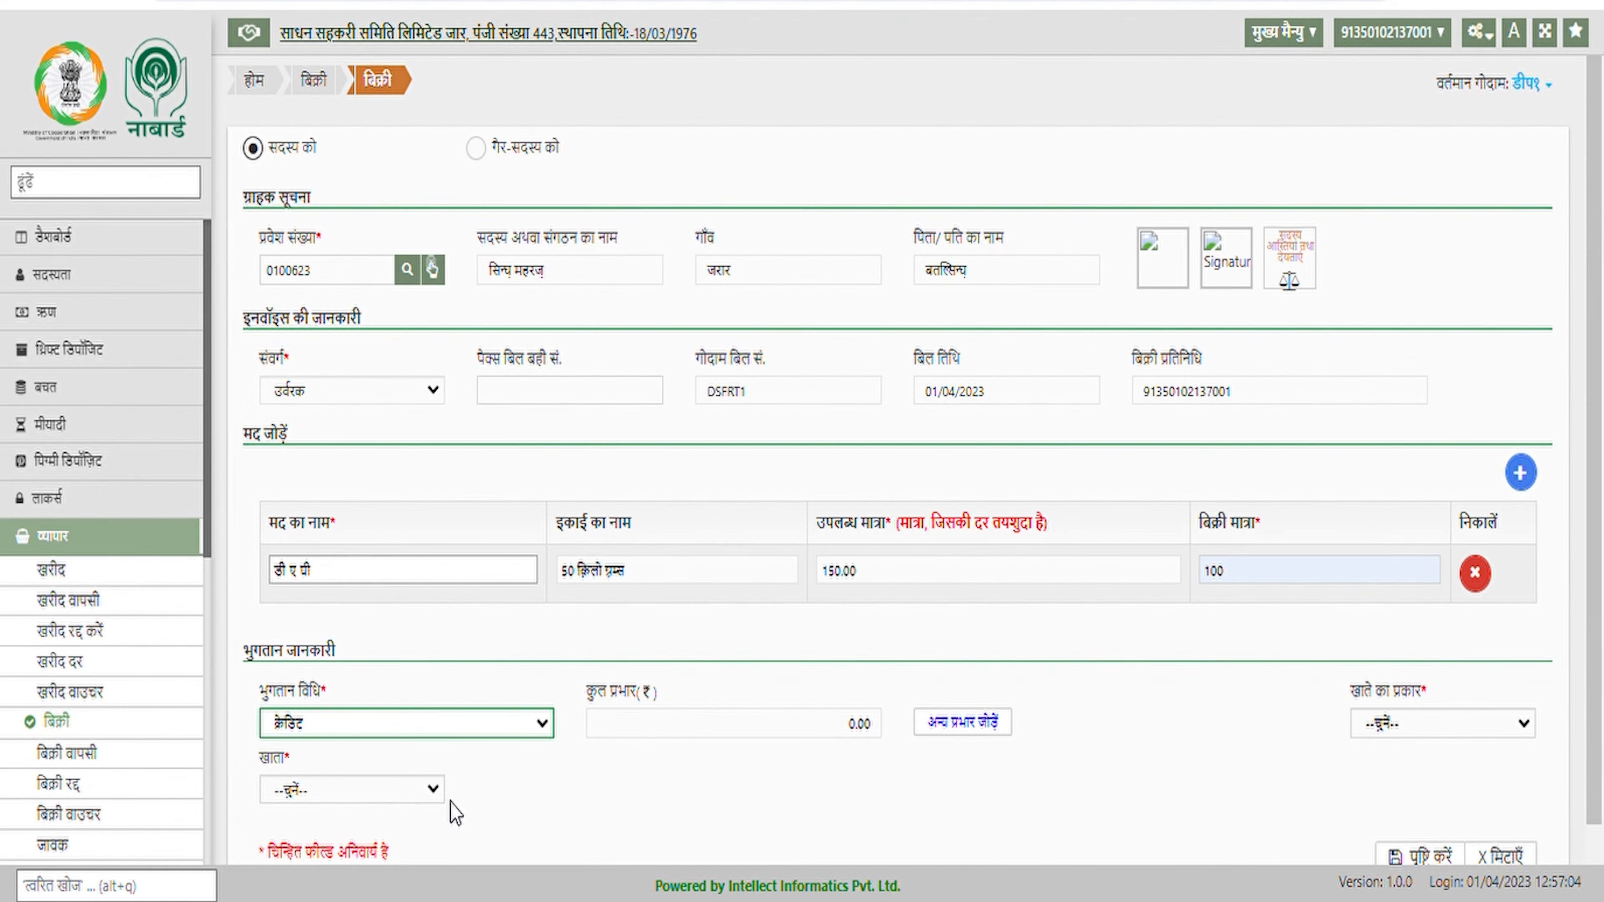
{"action": "scroll", "coordinate": [1206, 689], "scroll_direction": "down", "scroll_amount": 1}
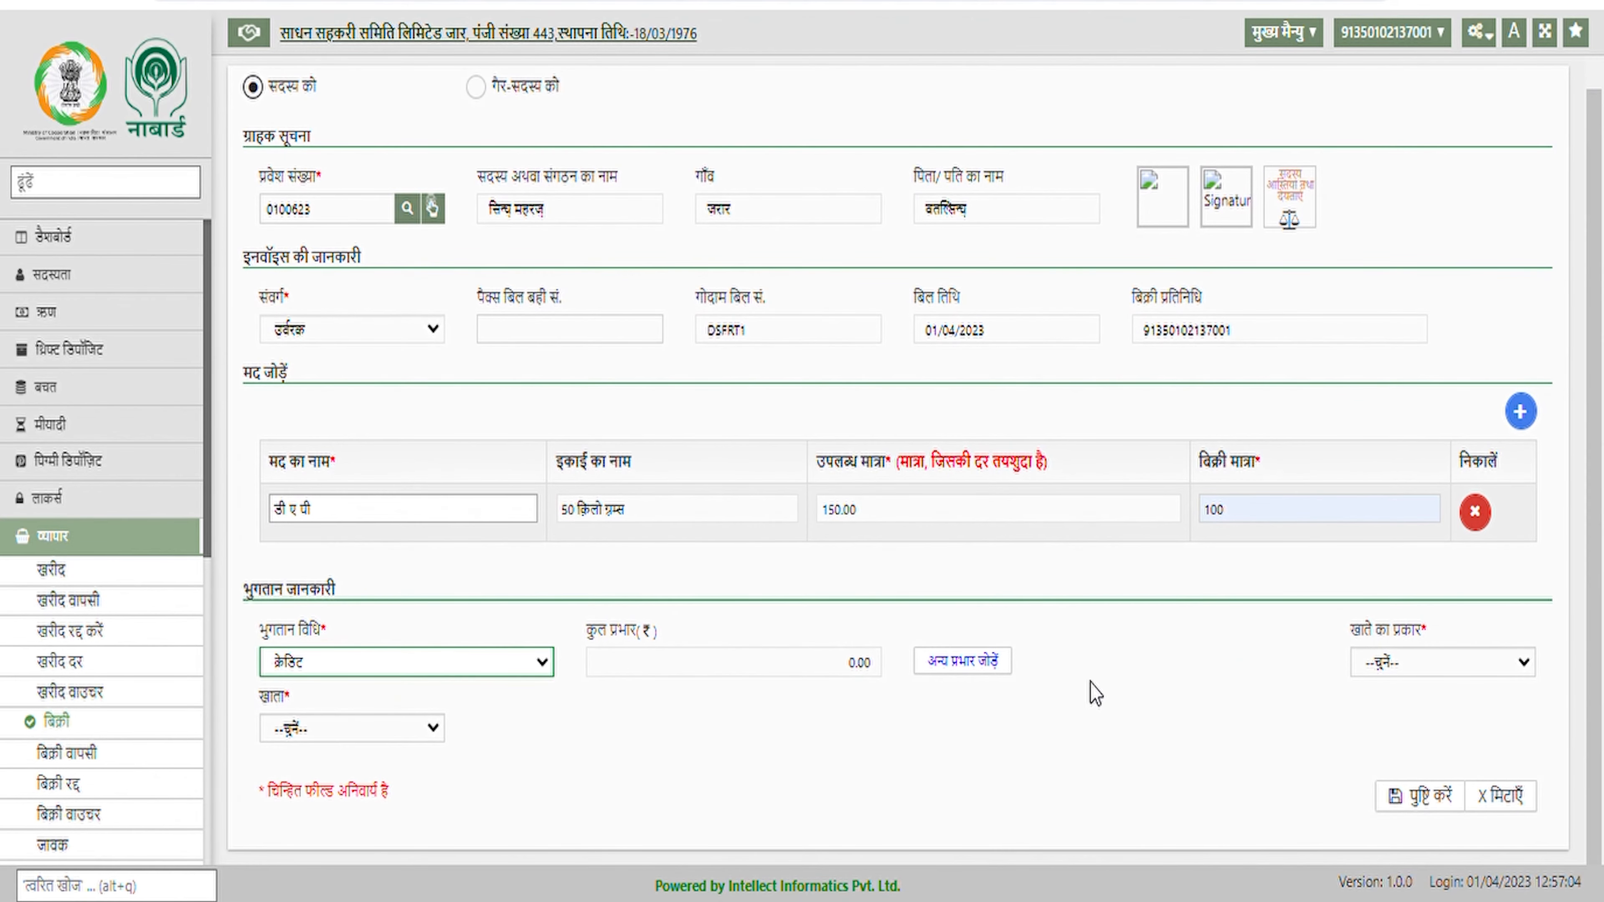
{"action": "left_click", "coordinate": [751, 670]}
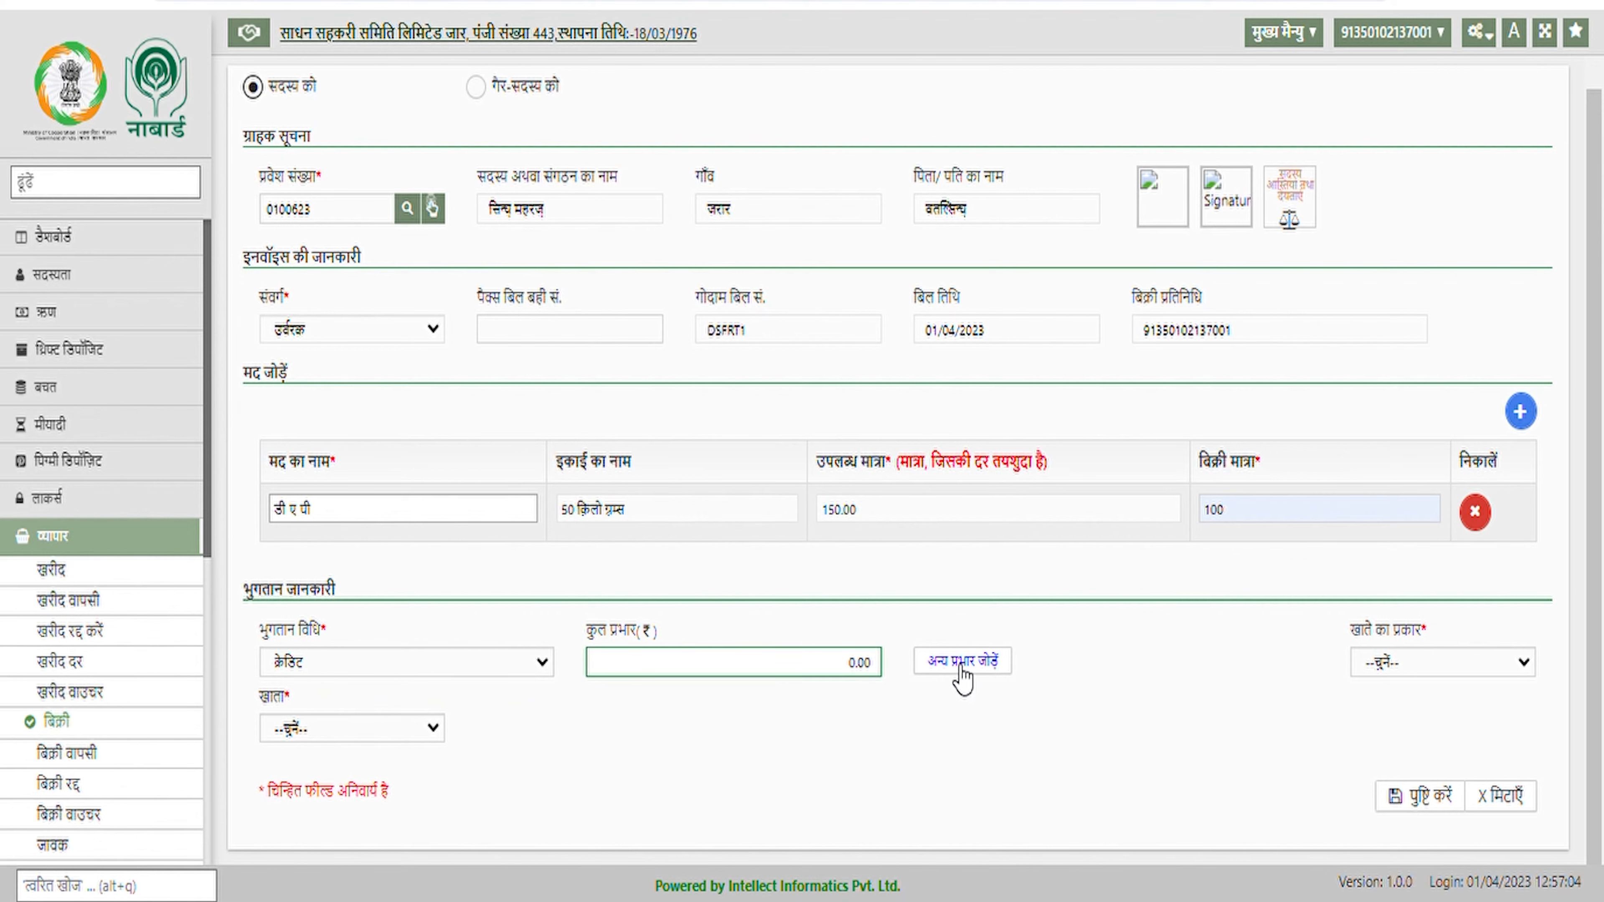
Set account type to ऋण and charge the sale to the member's Normal KCC loan
{"action": "left_click", "coordinate": [1416, 678]}
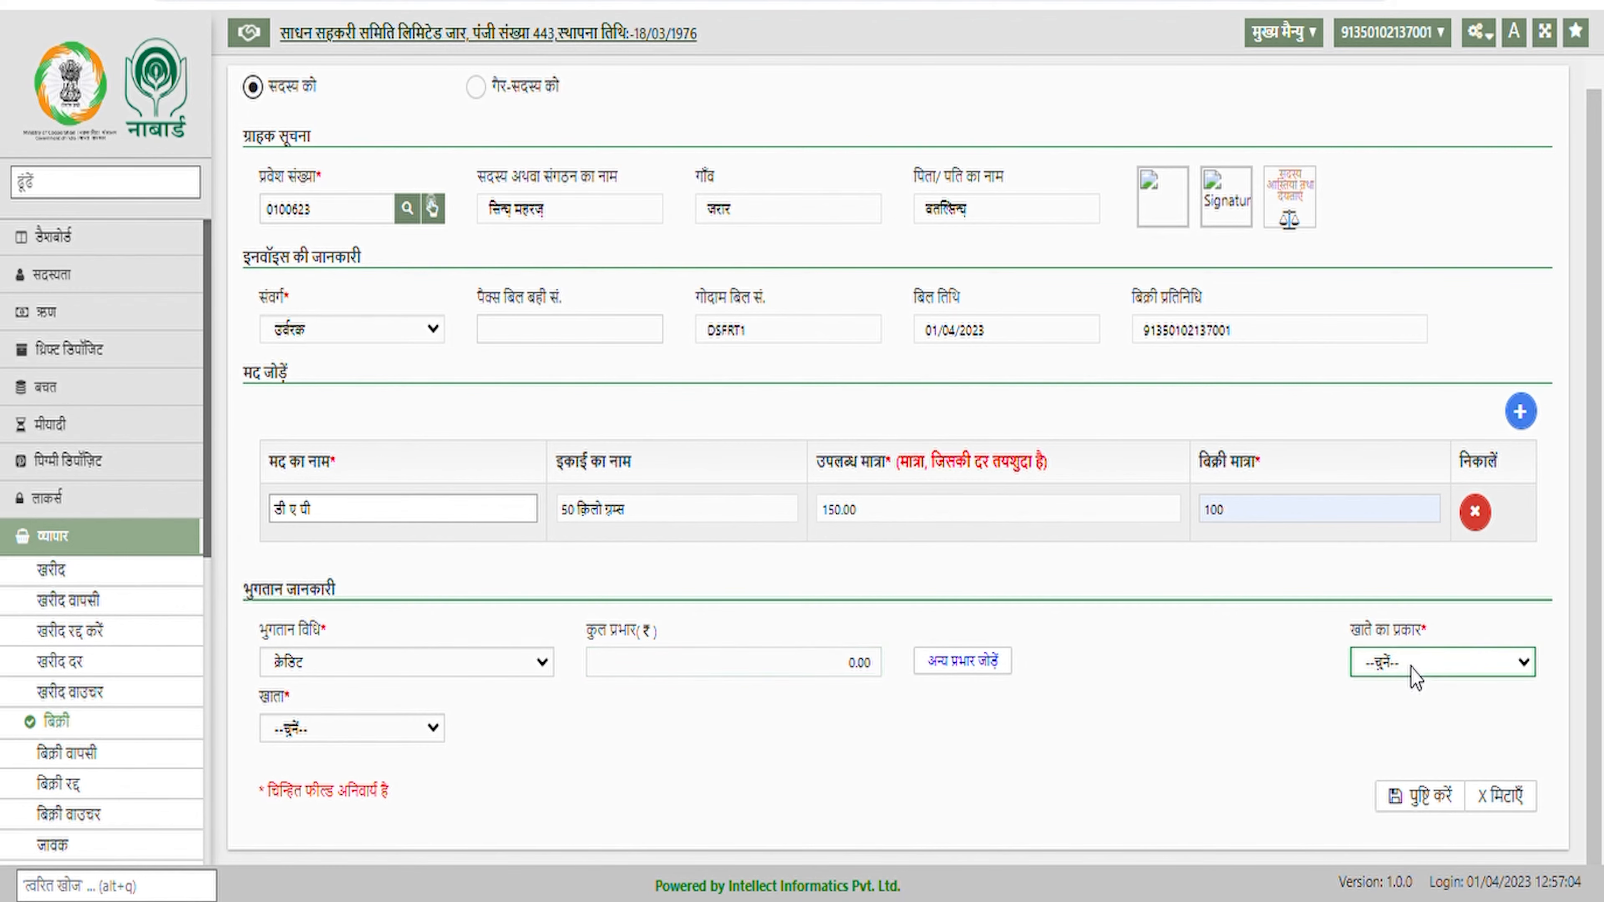
{"action": "left_click", "coordinate": [1397, 717]}
{"action": "left_click", "coordinate": [408, 733]}
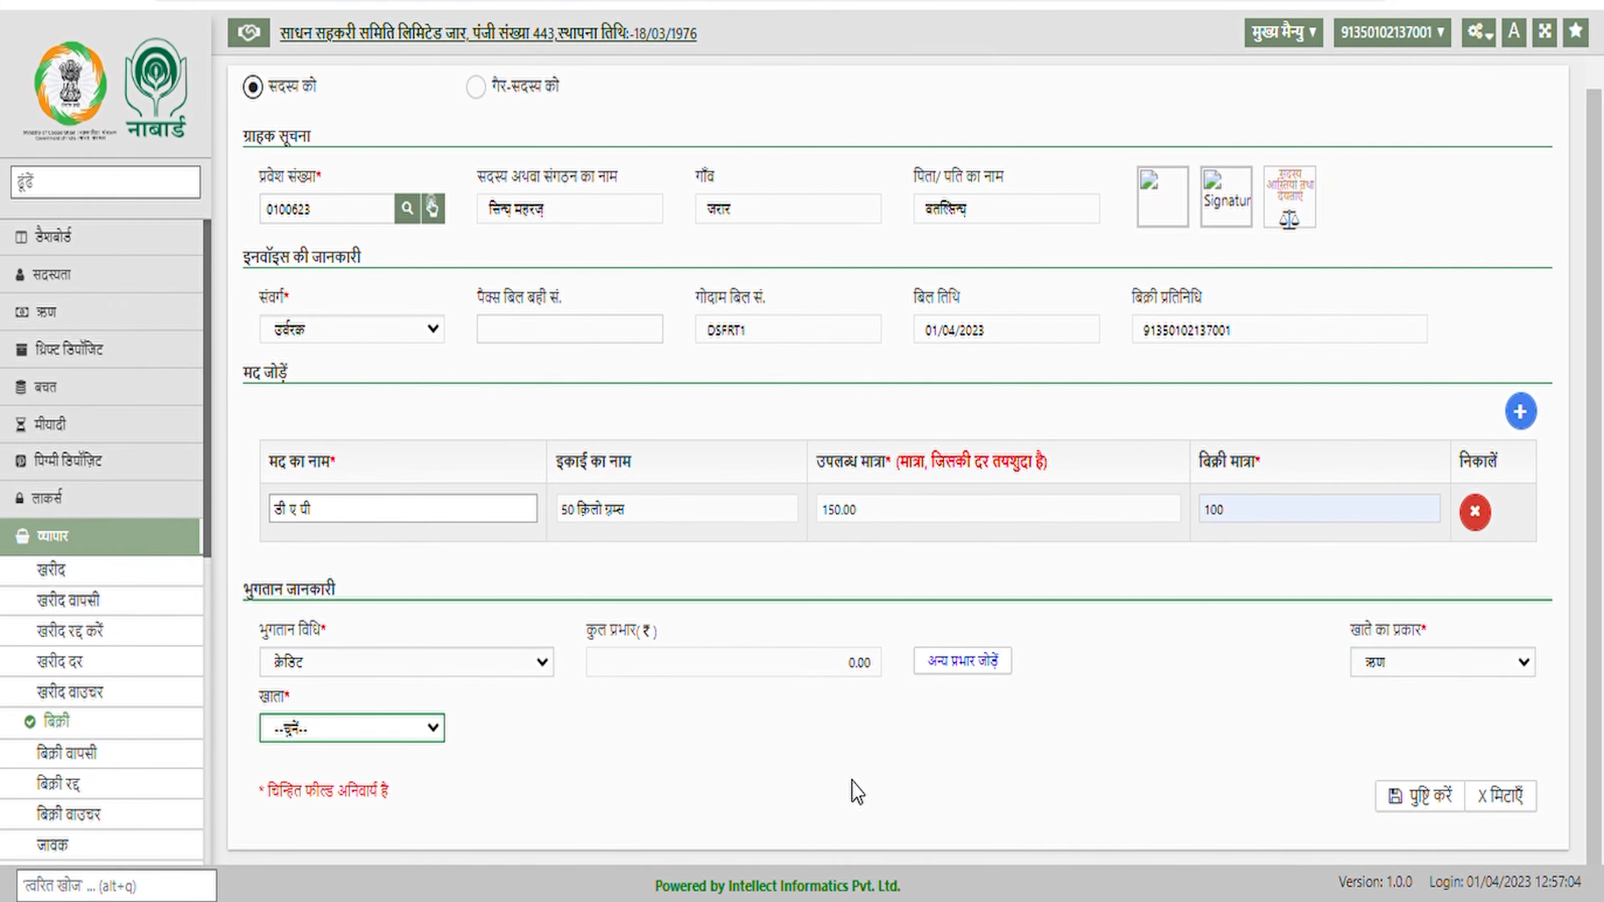
{"action": "left_click", "coordinate": [787, 778]}
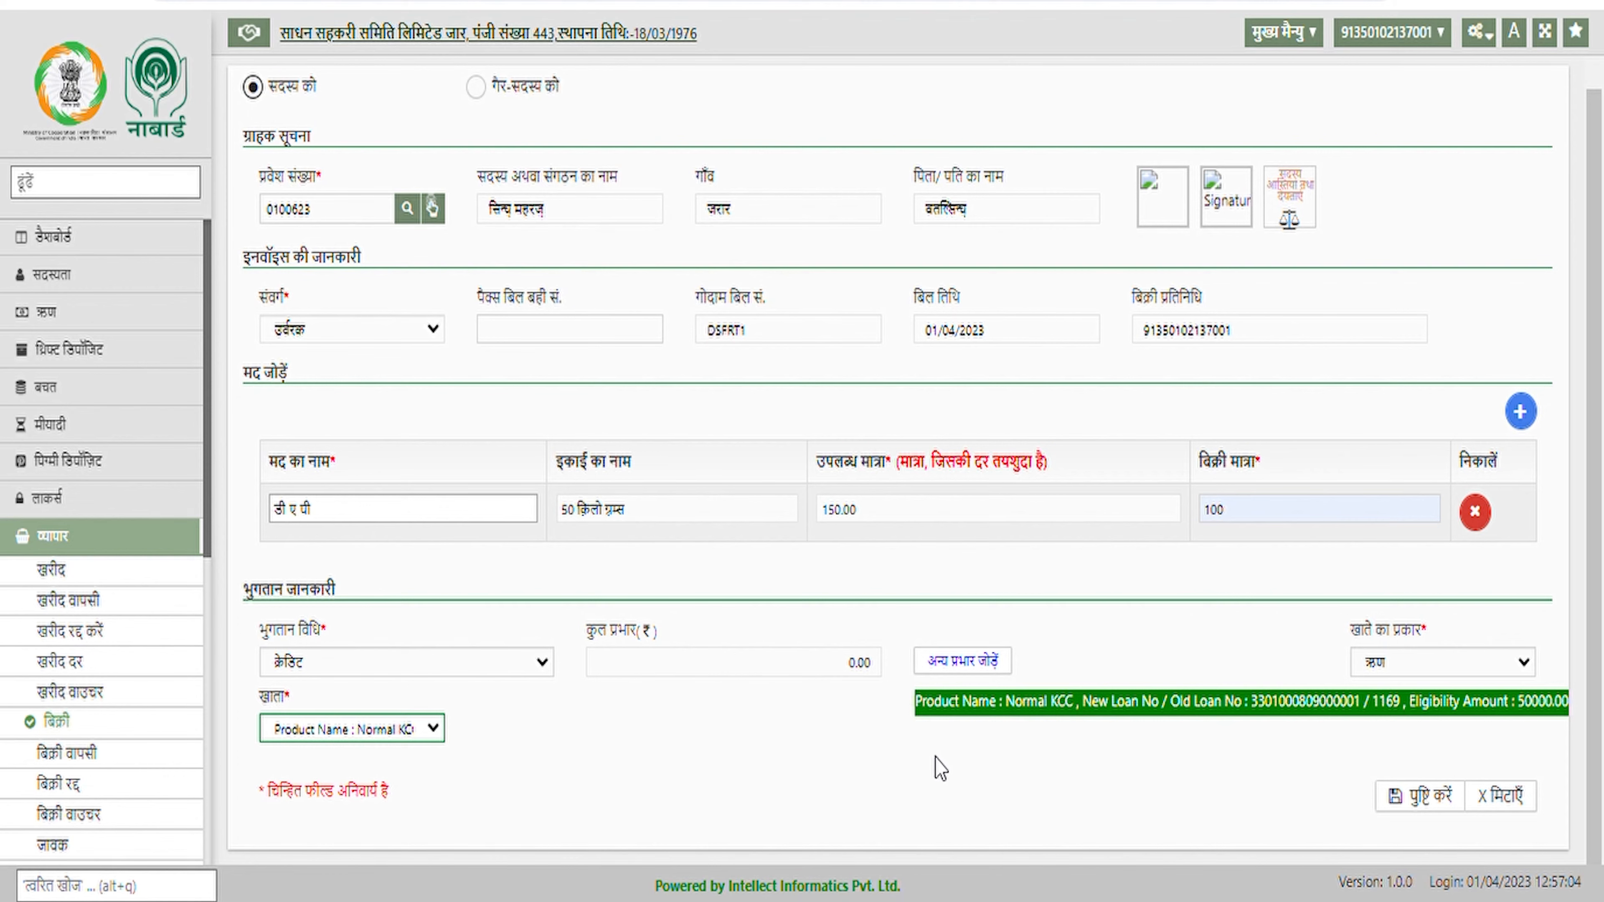
{"action": "scroll", "coordinate": [946, 763], "scroll_direction": "up", "scroll_amount": 1}
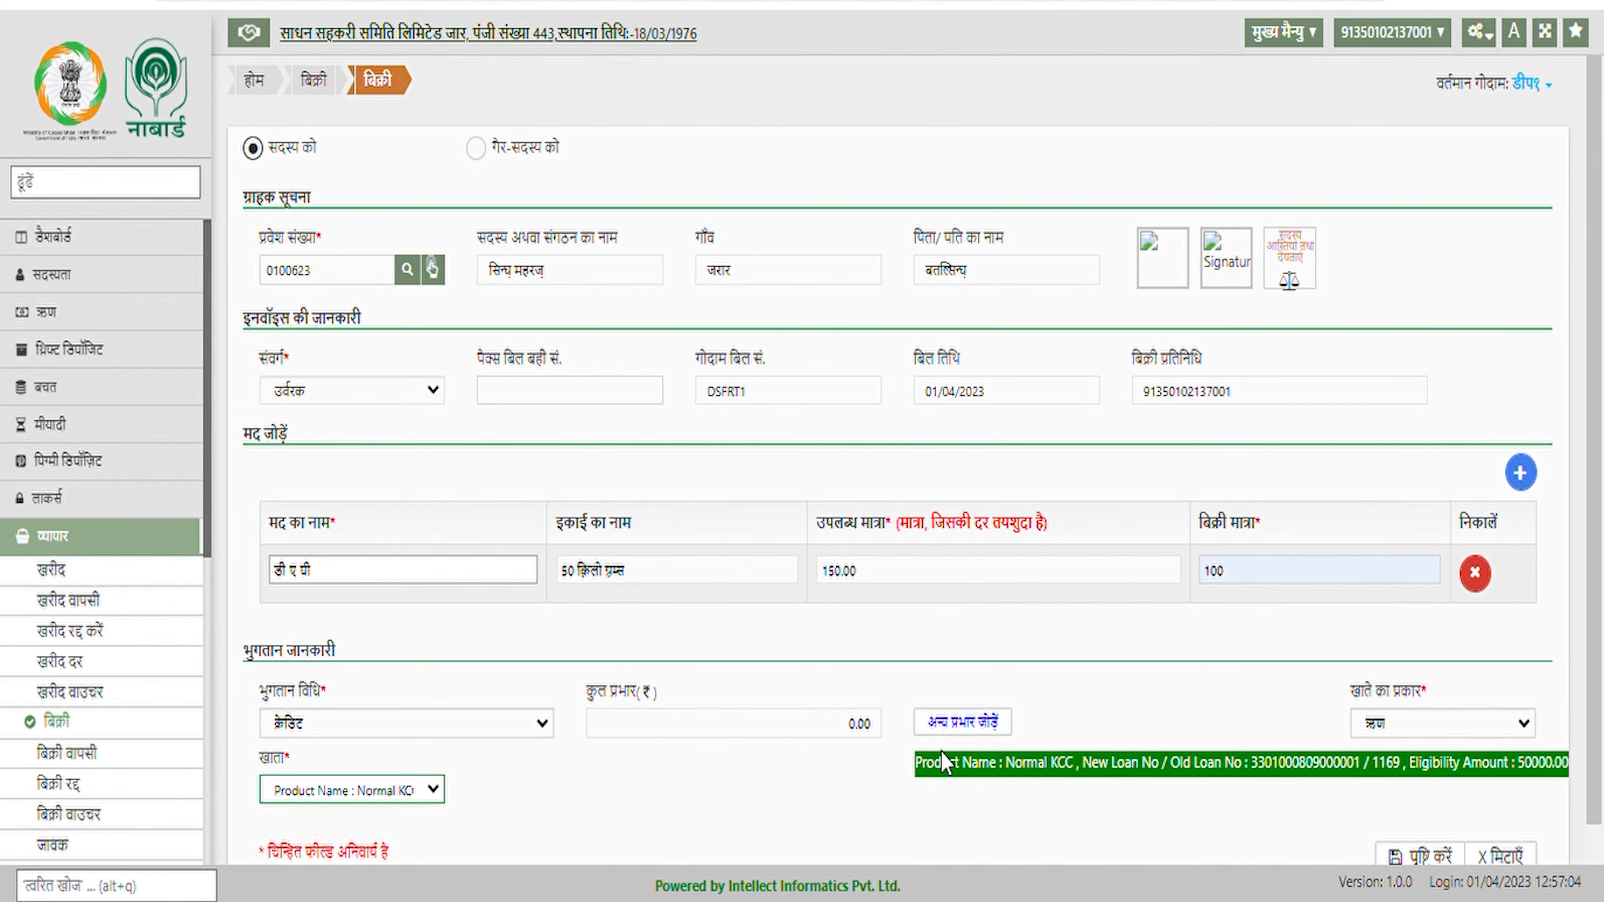
{"action": "scroll", "coordinate": [945, 762], "scroll_direction": "down", "scroll_amount": 1}
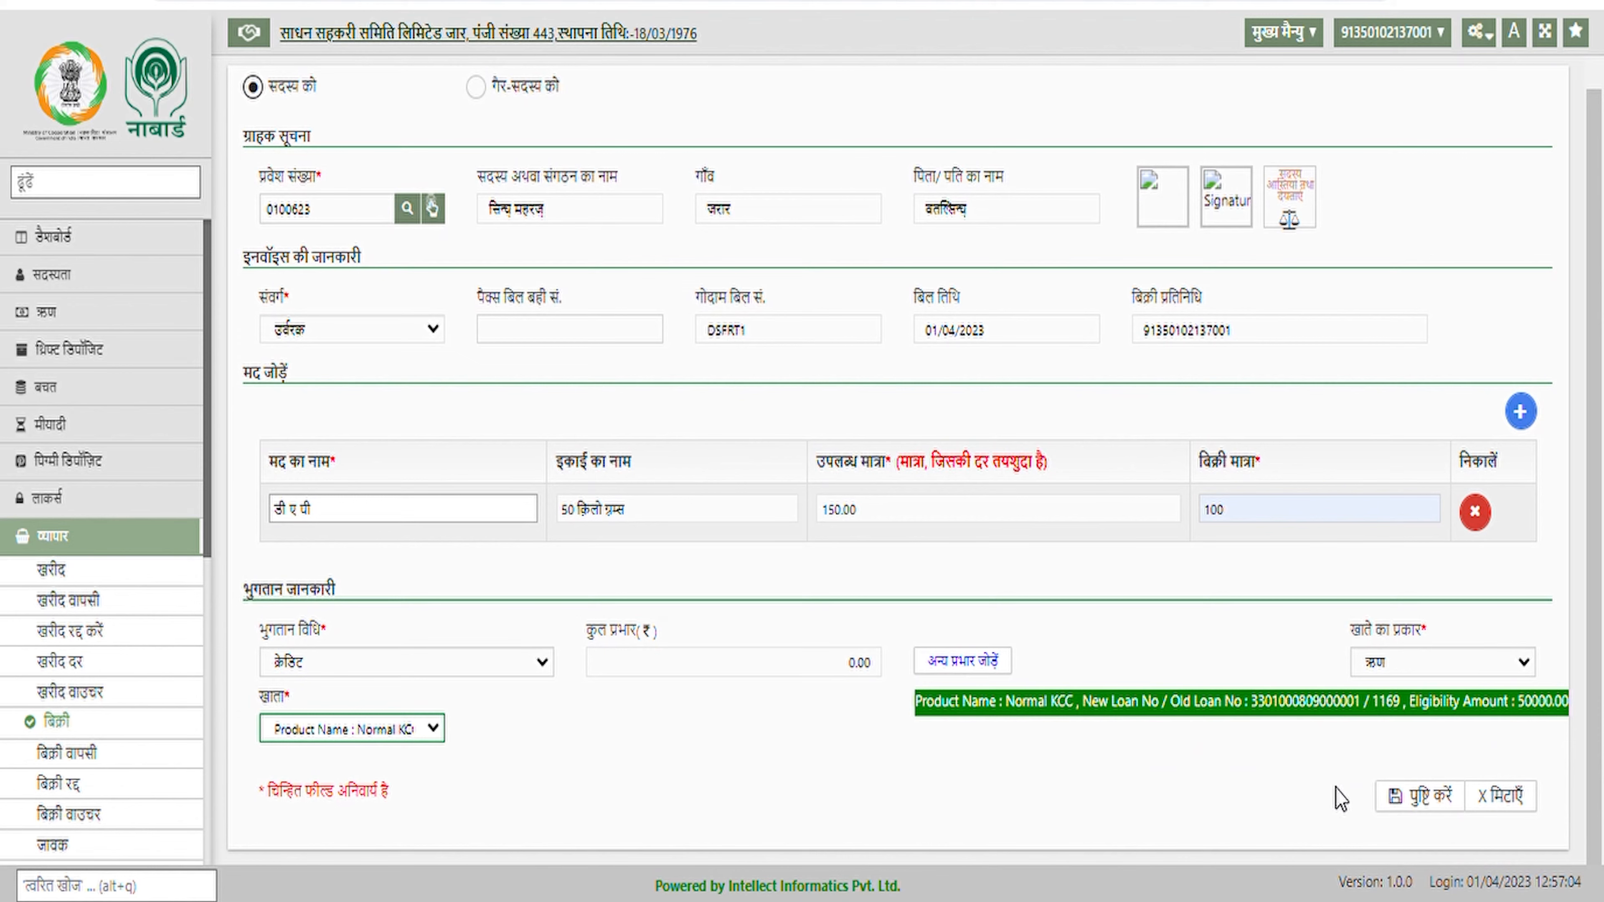
Confirm and save the 11000.00 डी ए पी credit bill, then open बिक्री वाउचर
{"action": "left_click", "coordinate": [1422, 802]}
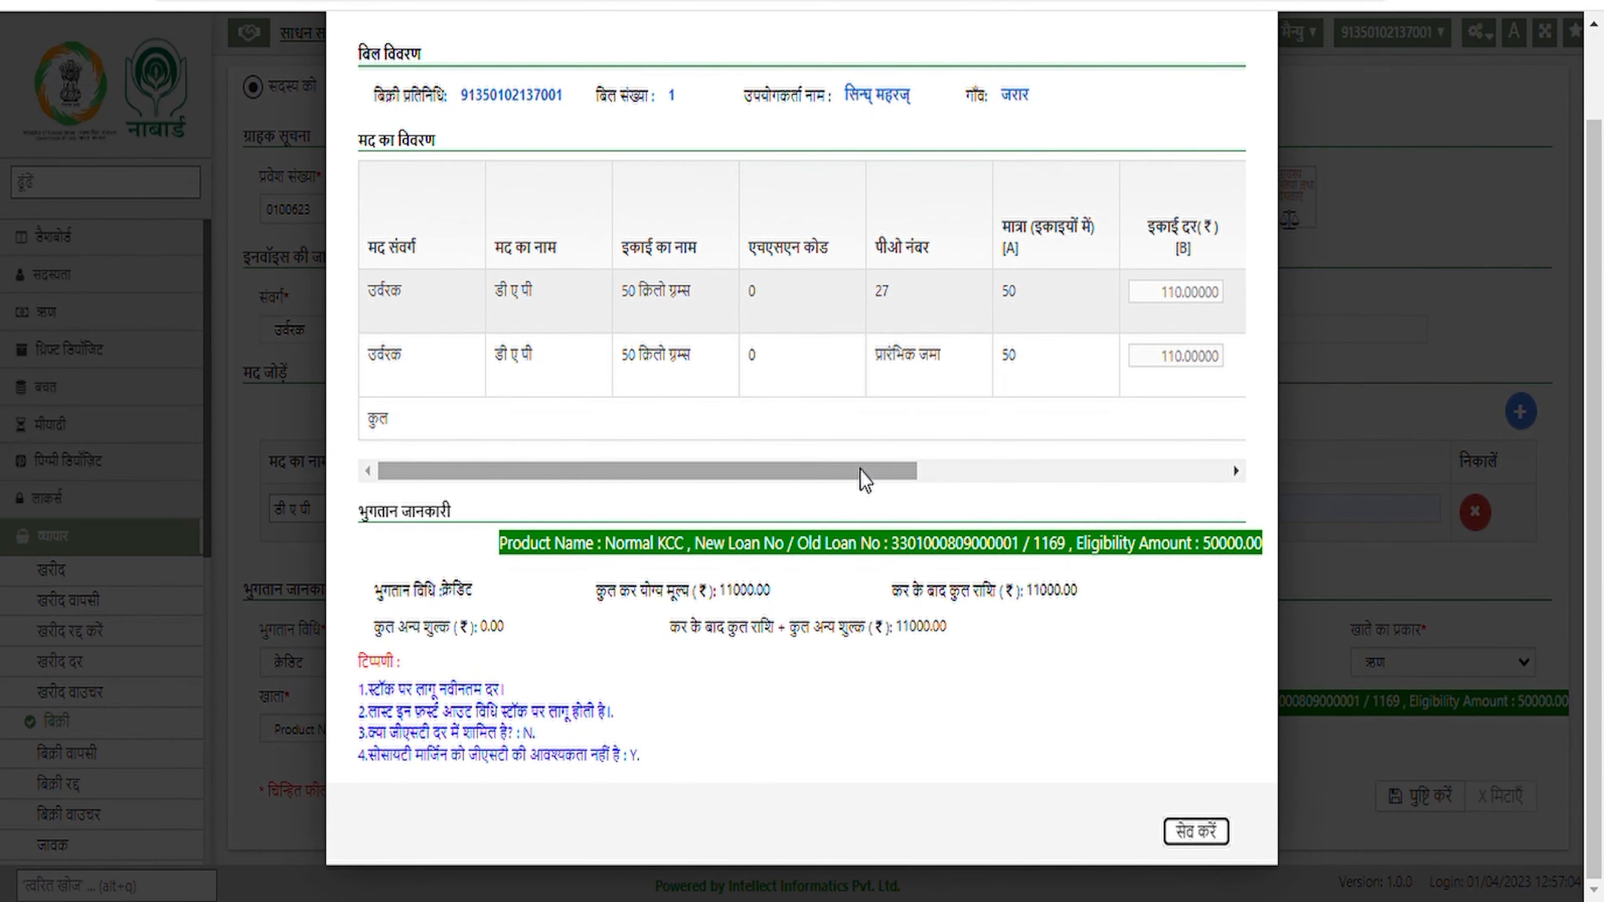
{"action": "left_click_drag", "start_coordinate": [864, 480], "coordinate": [1207, 485]}
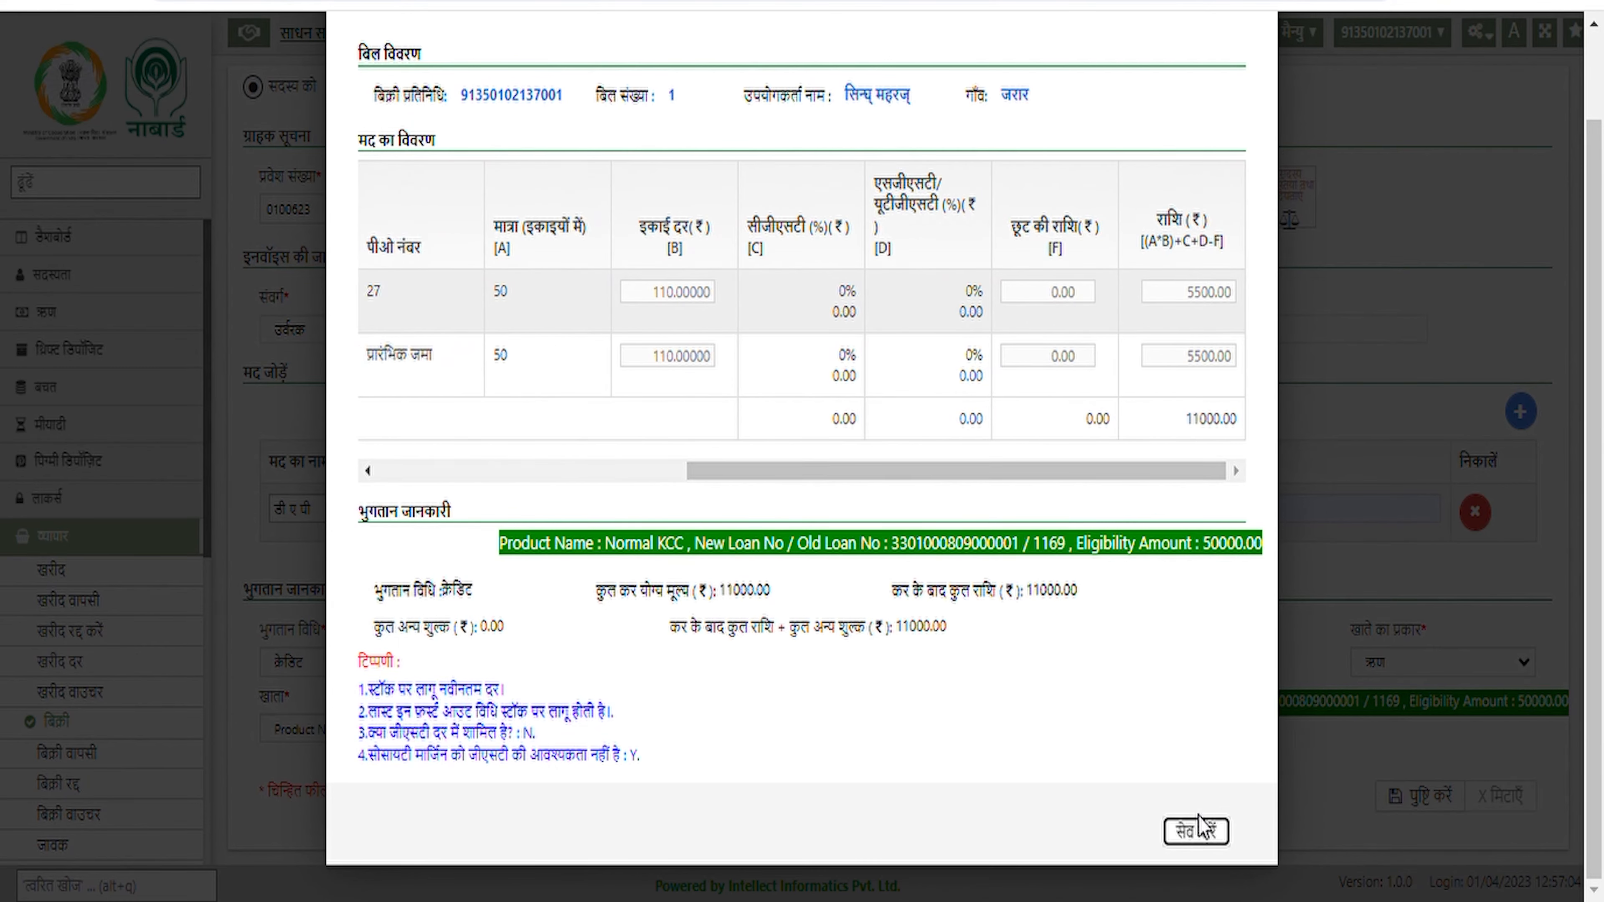
{"action": "left_click", "coordinate": [1208, 833]}
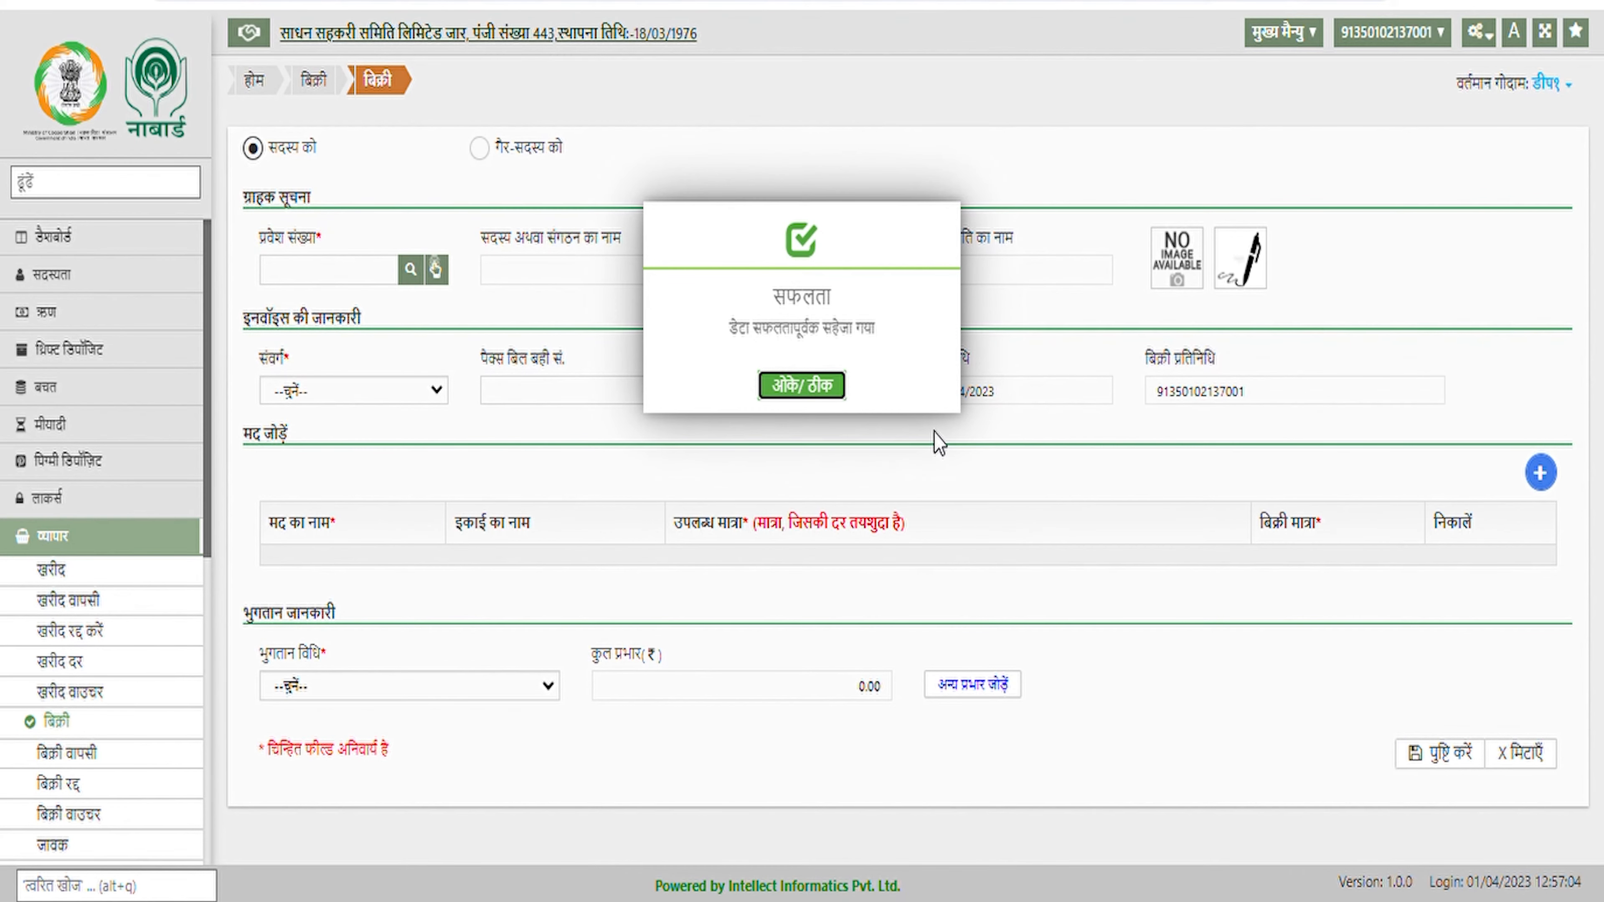
{"action": "left_click", "coordinate": [840, 385]}
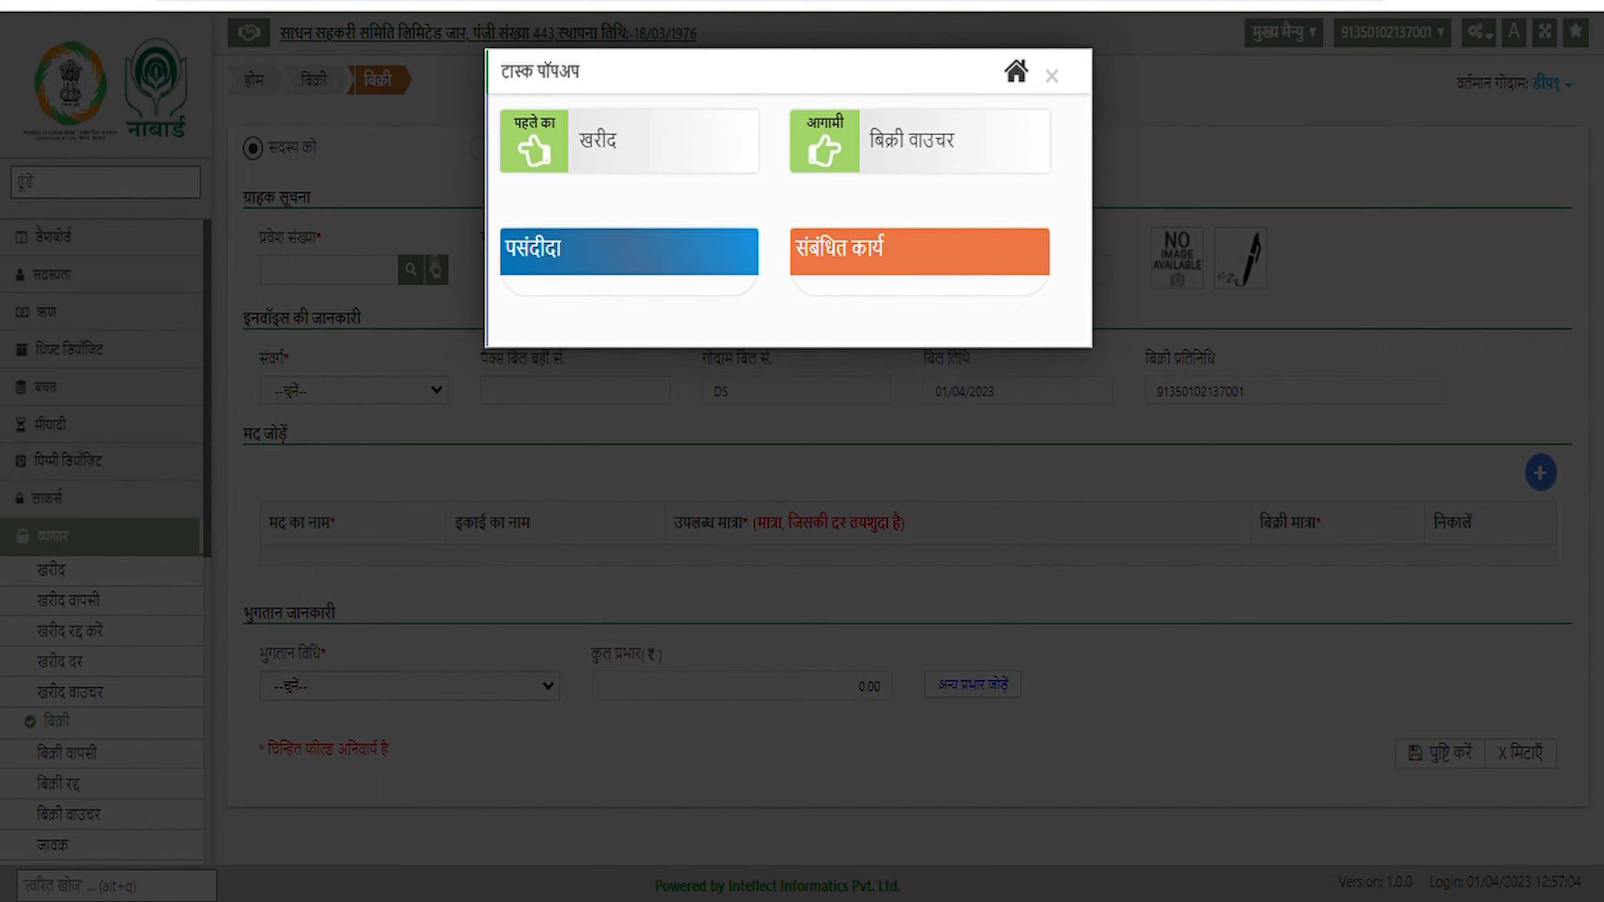
{"action": "left_click", "coordinate": [922, 152]}
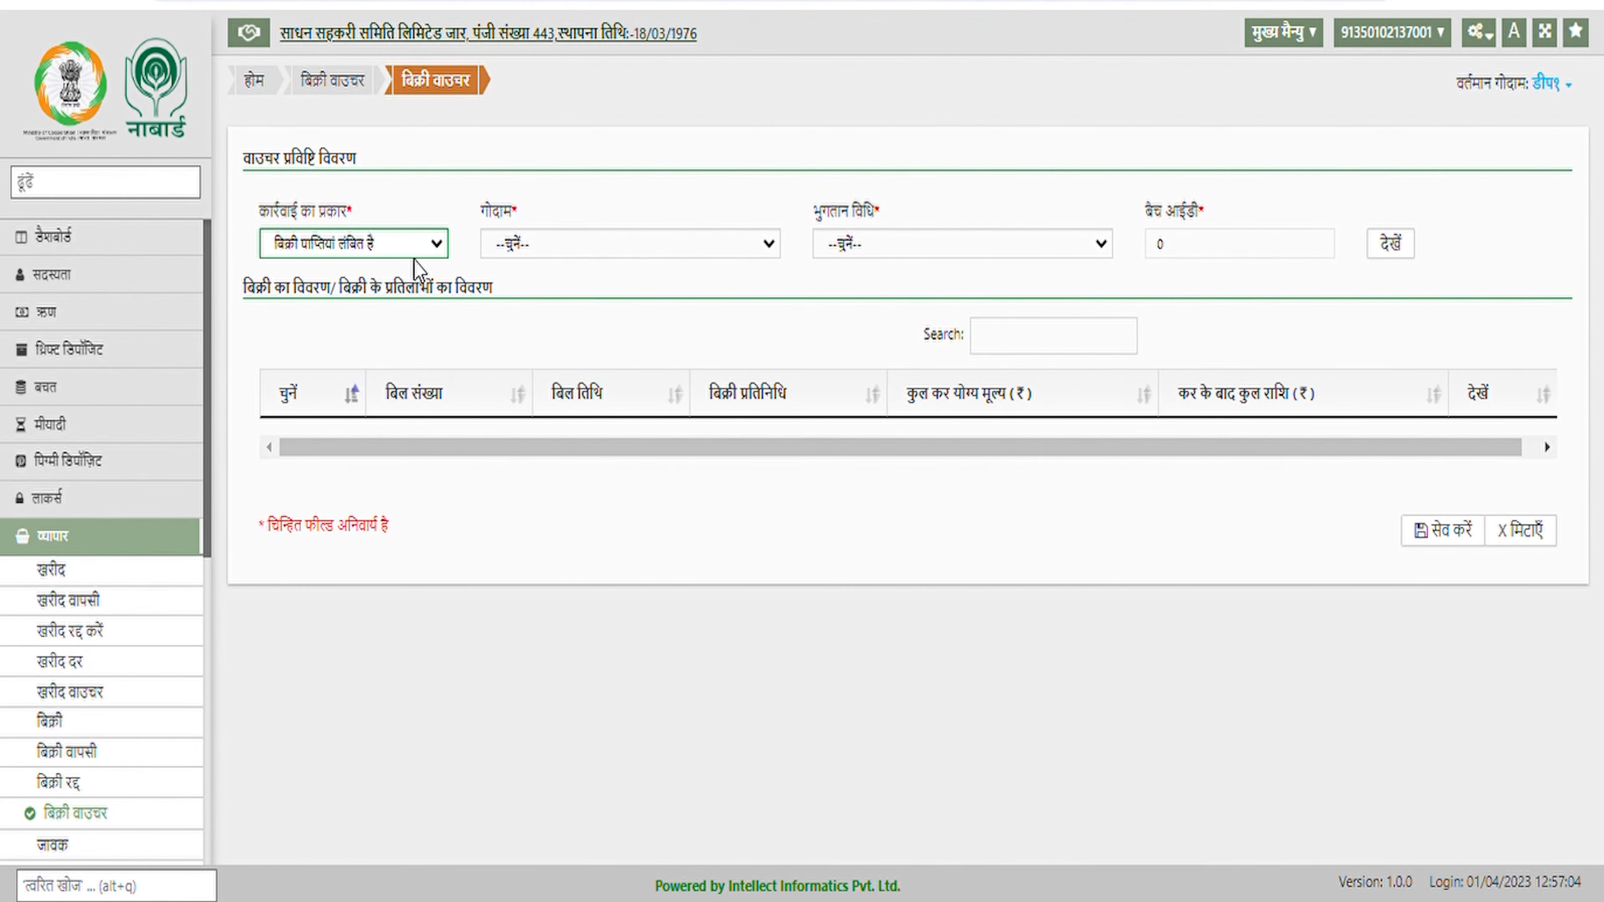
Set warehouse डीप१ and क्रेडिट, and create a new batch for the voucher
{"action": "left_click", "coordinate": [530, 245]}
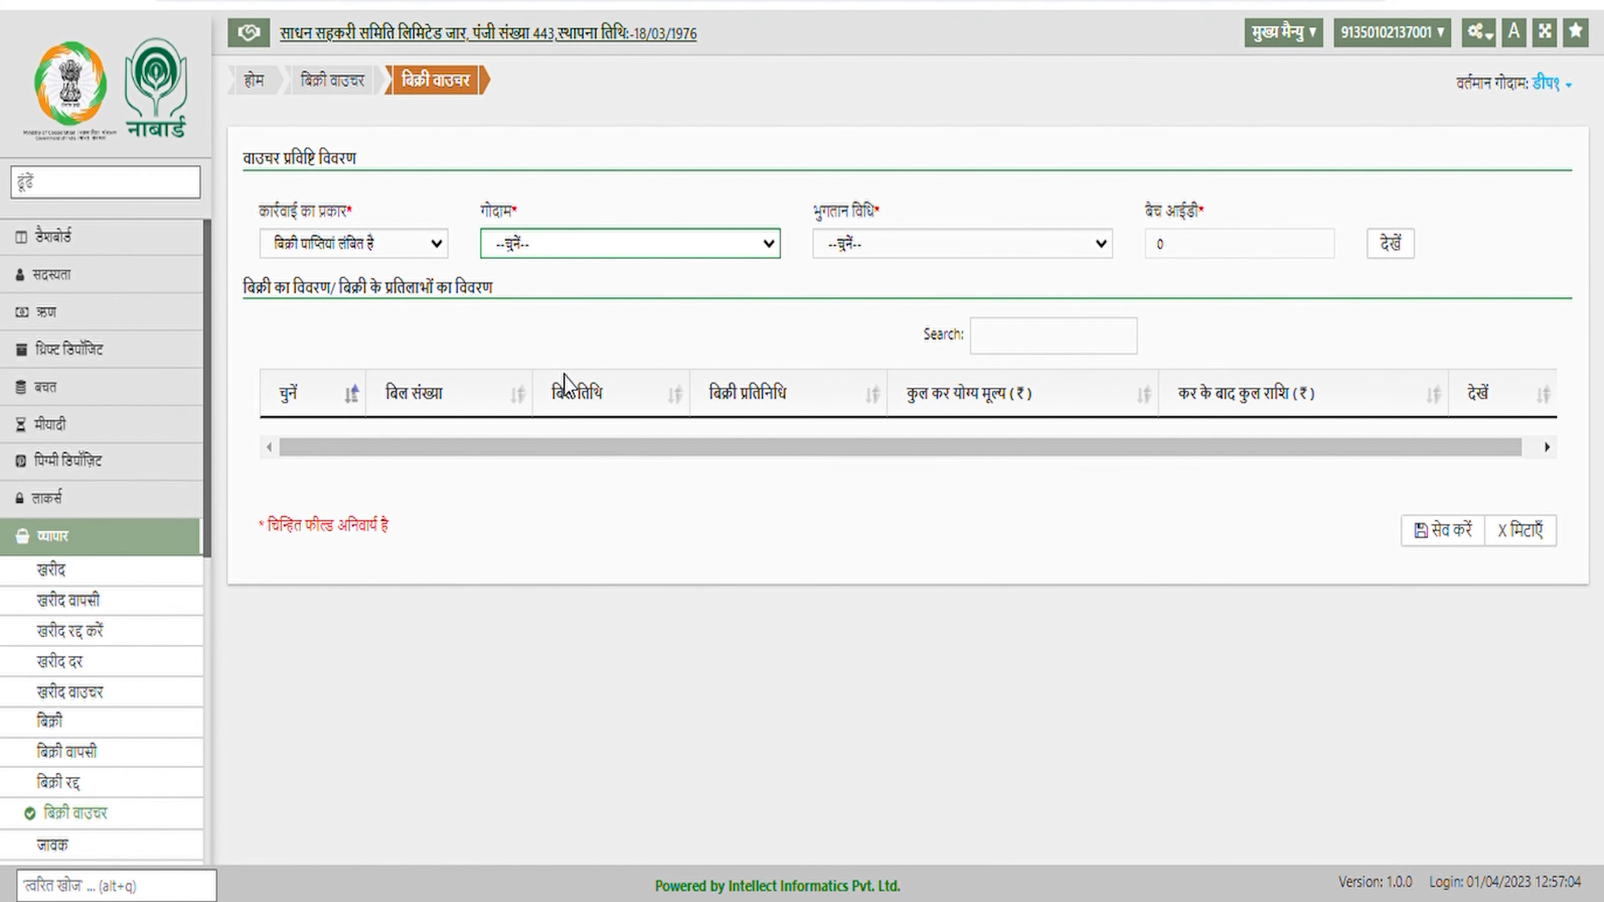
{"action": "left_click", "coordinate": [559, 358]}
{"action": "left_click", "coordinate": [952, 240]}
{"action": "left_click", "coordinate": [923, 314]}
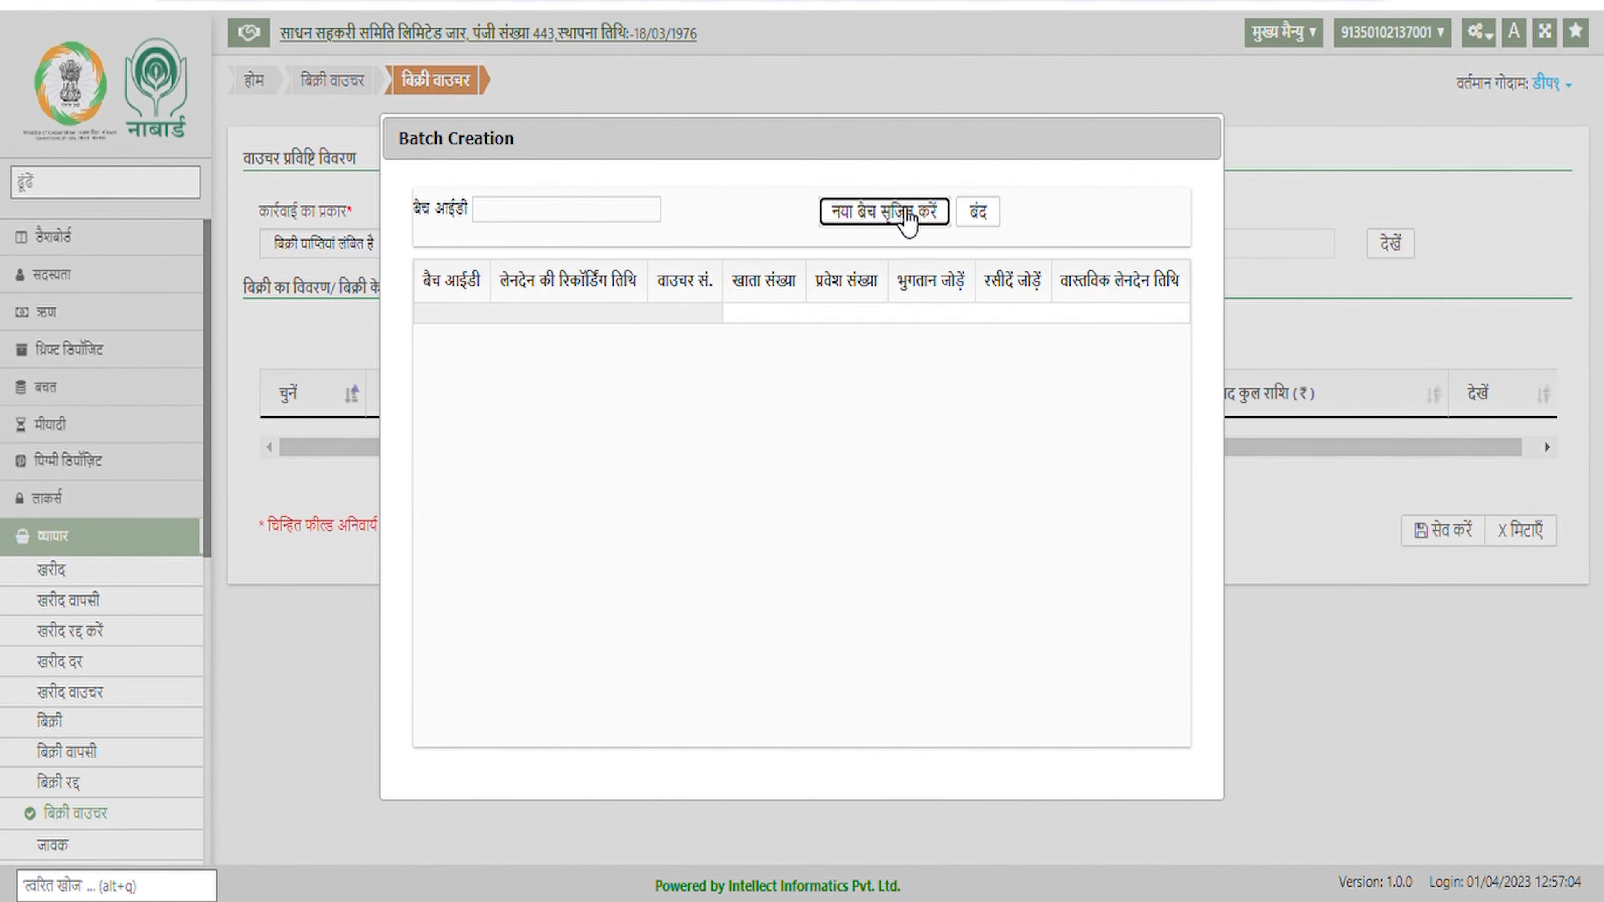
{"action": "left_click", "coordinate": [908, 218]}
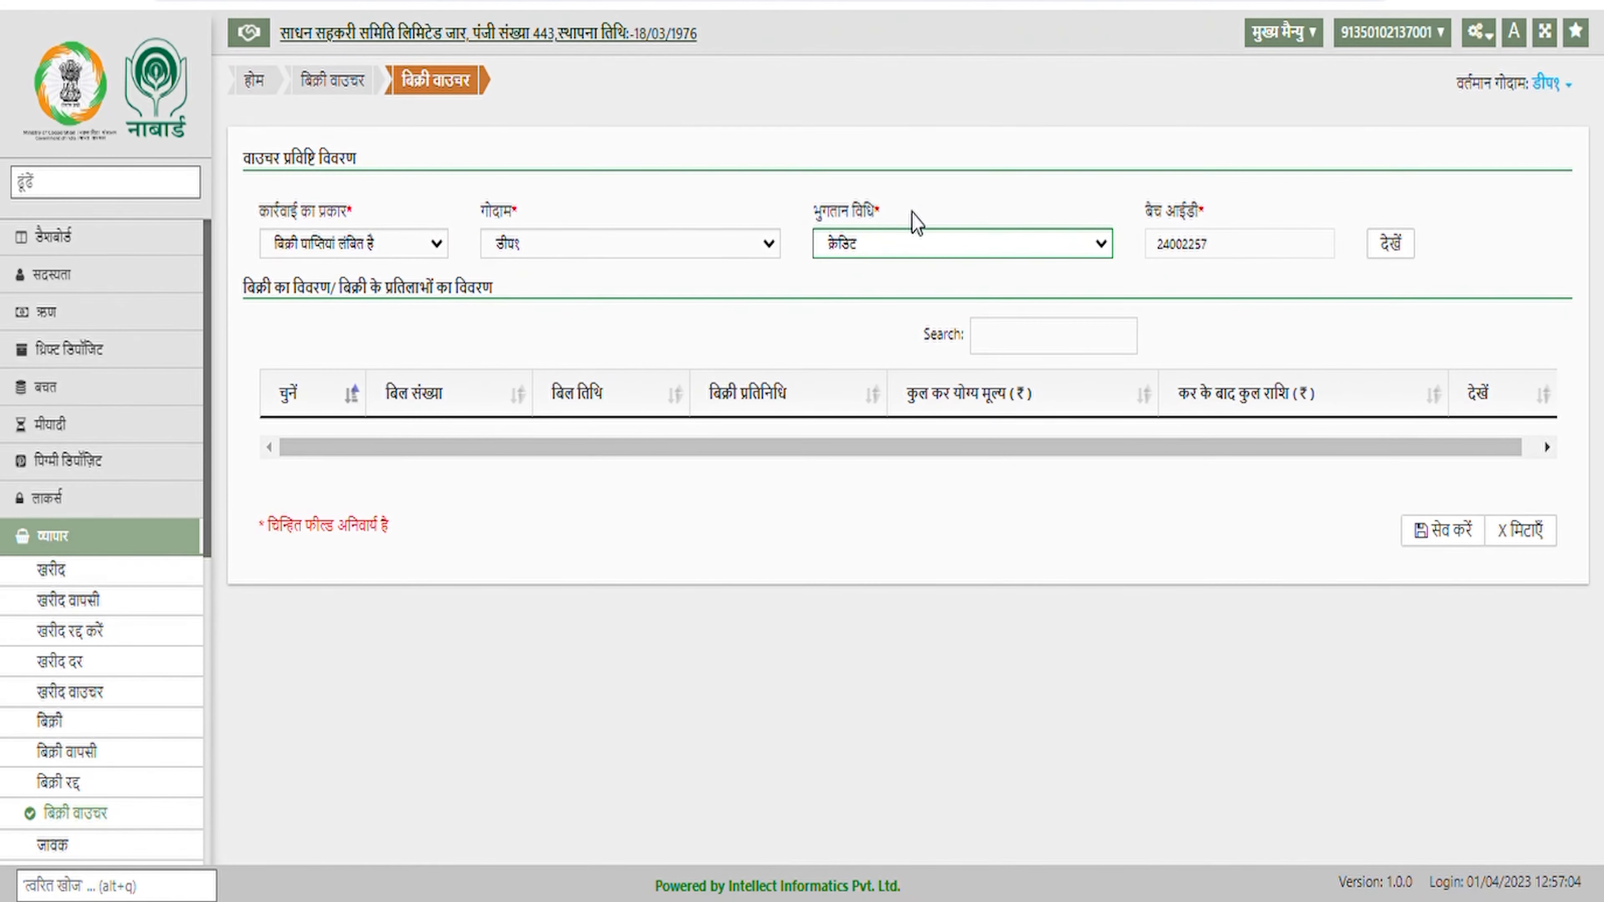
Include pending sales bill 1 in the batch and save the sales voucher
{"action": "left_click", "coordinate": [1413, 248]}
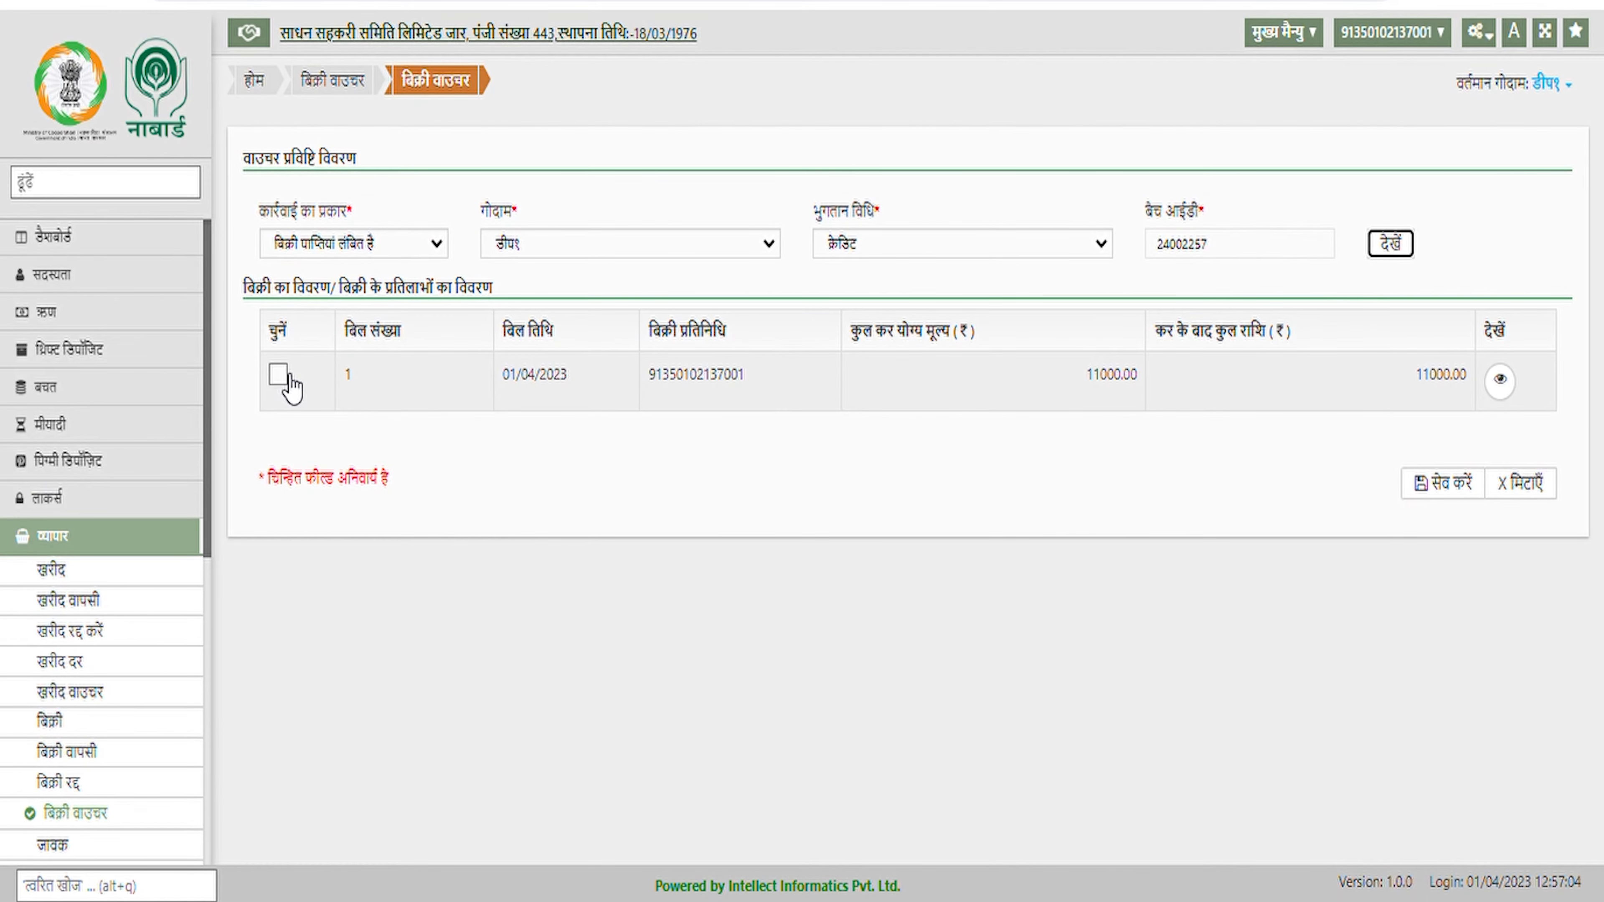
{"action": "left_click", "coordinate": [279, 375]}
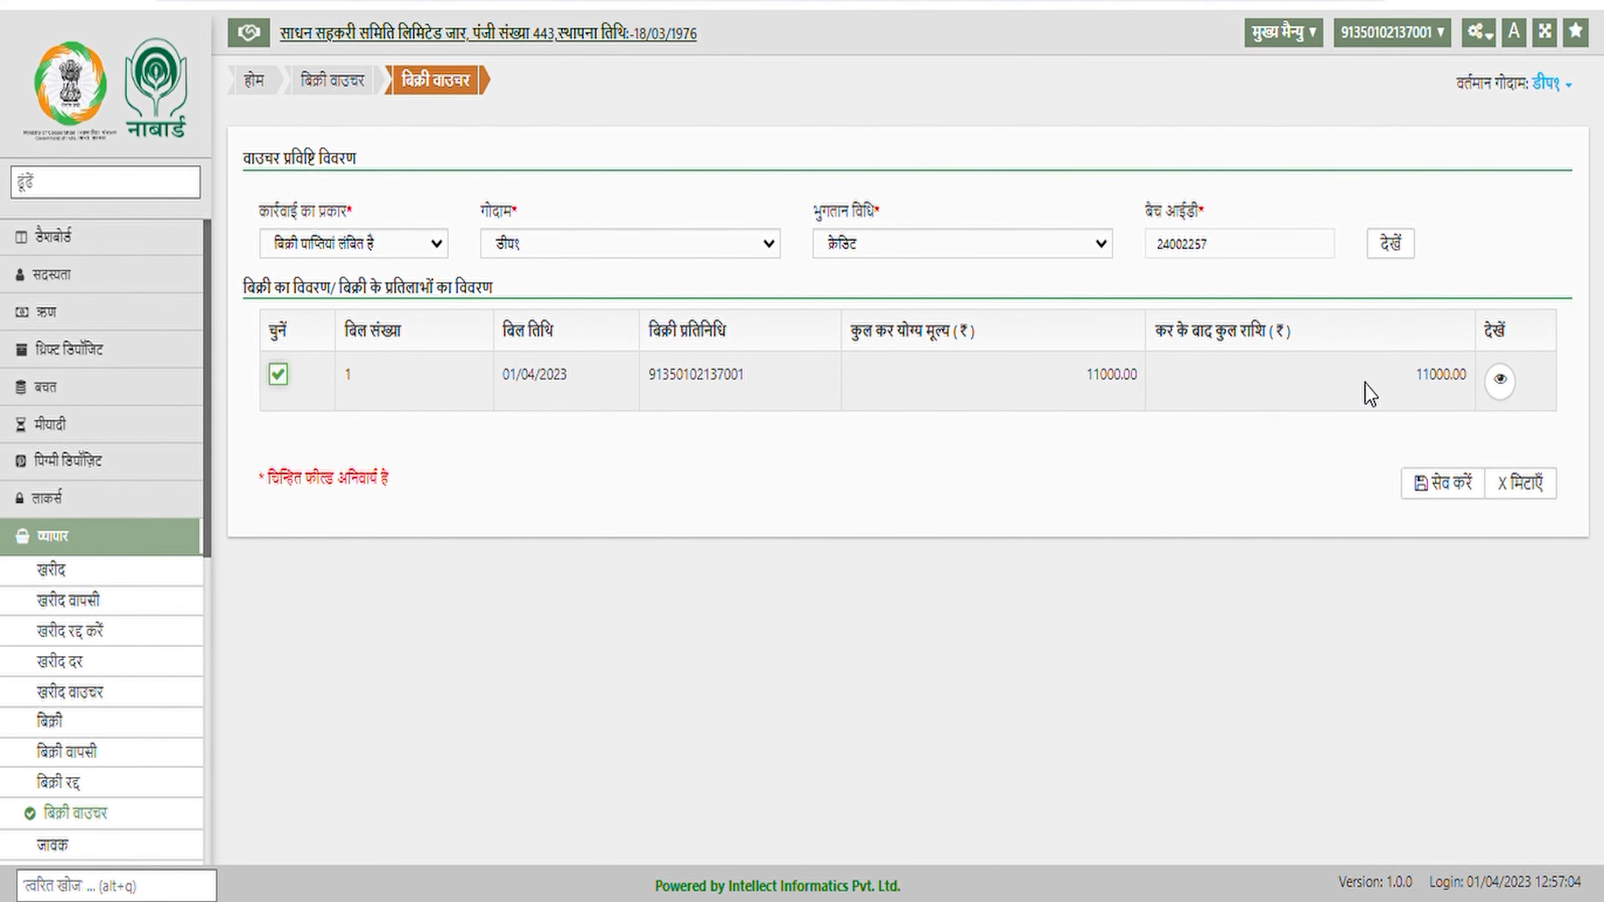
{"action": "left_click", "coordinate": [1452, 493]}
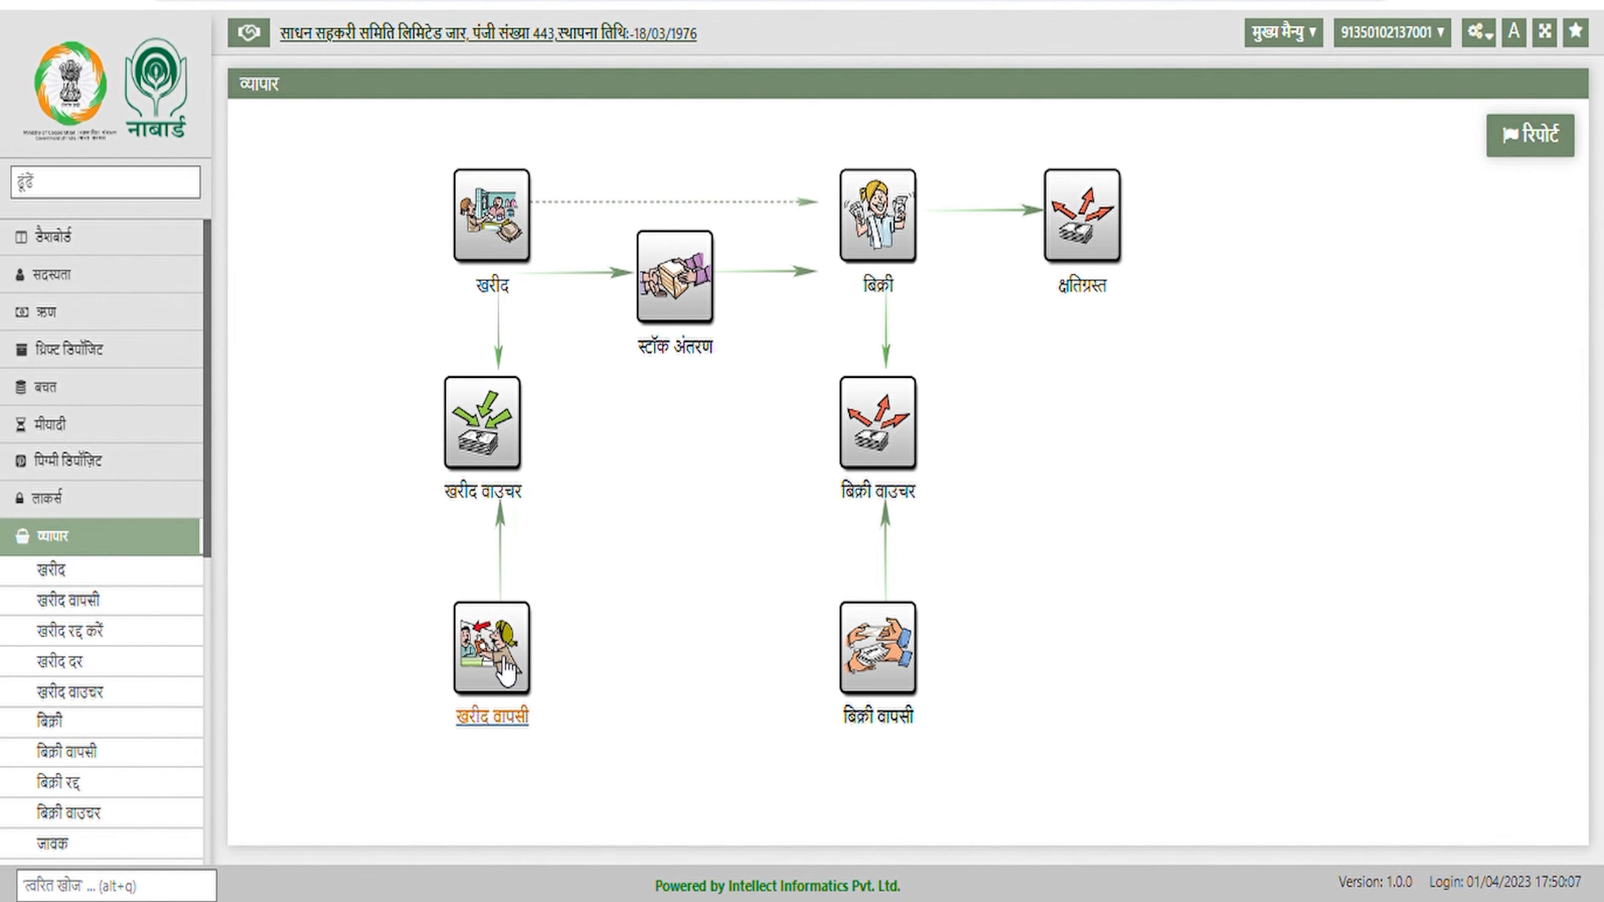
{"action": "left_click", "coordinate": [508, 671]}
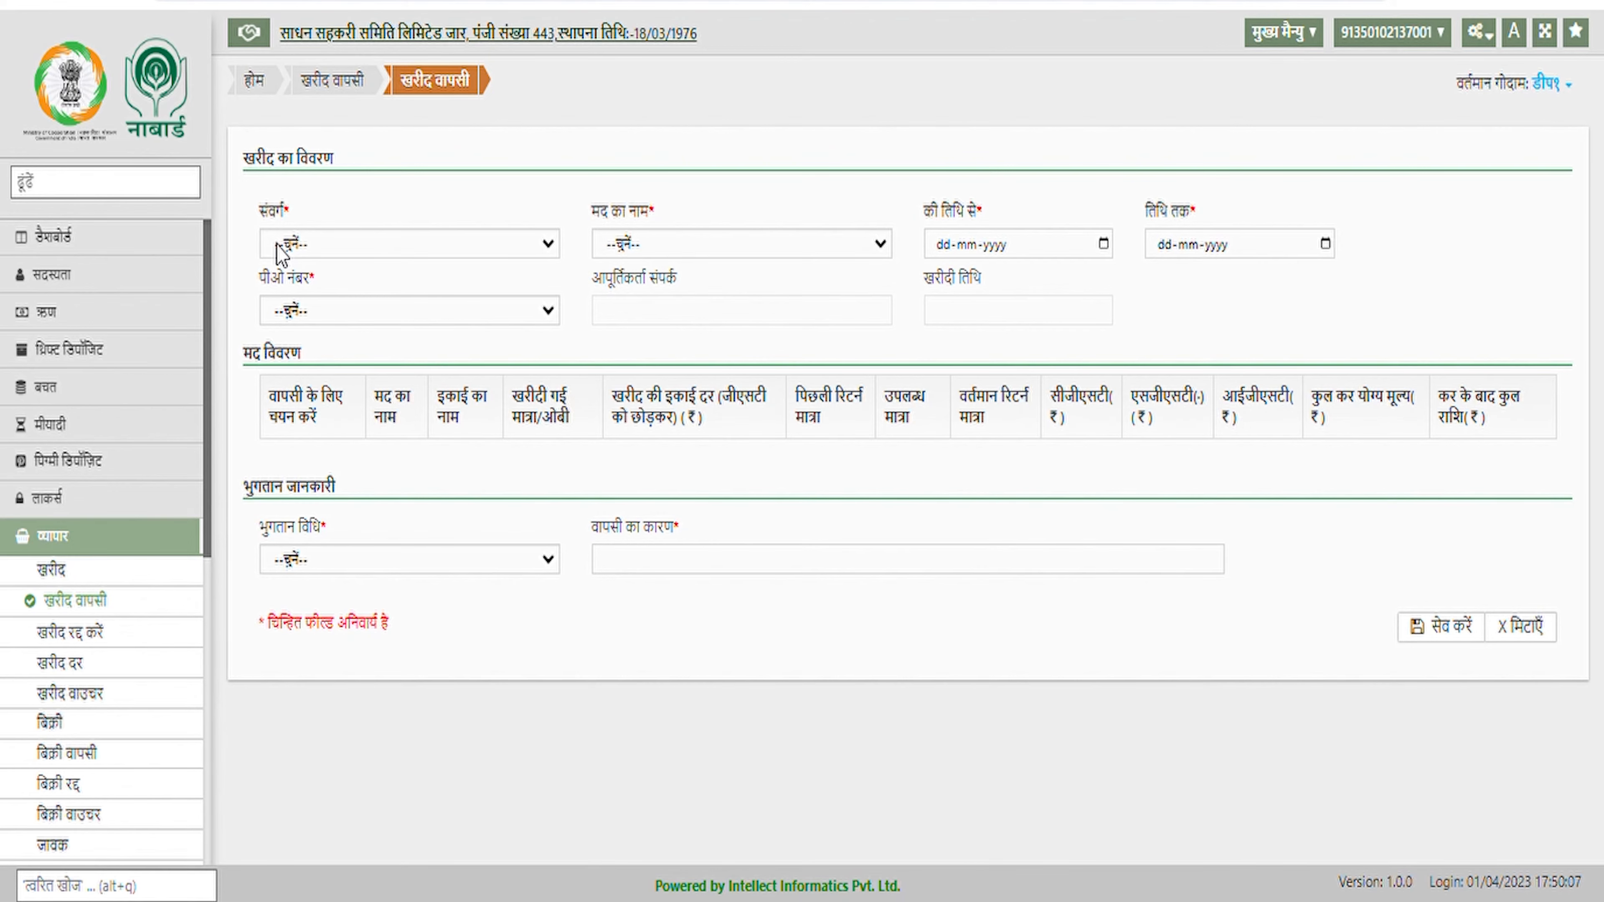
Choose उर्वरक and डी ए पी, set both dates to 01-04-2023, and tick PO 27's line
{"action": "left_click", "coordinate": [343, 253]}
{"action": "left_click", "coordinate": [350, 292]}
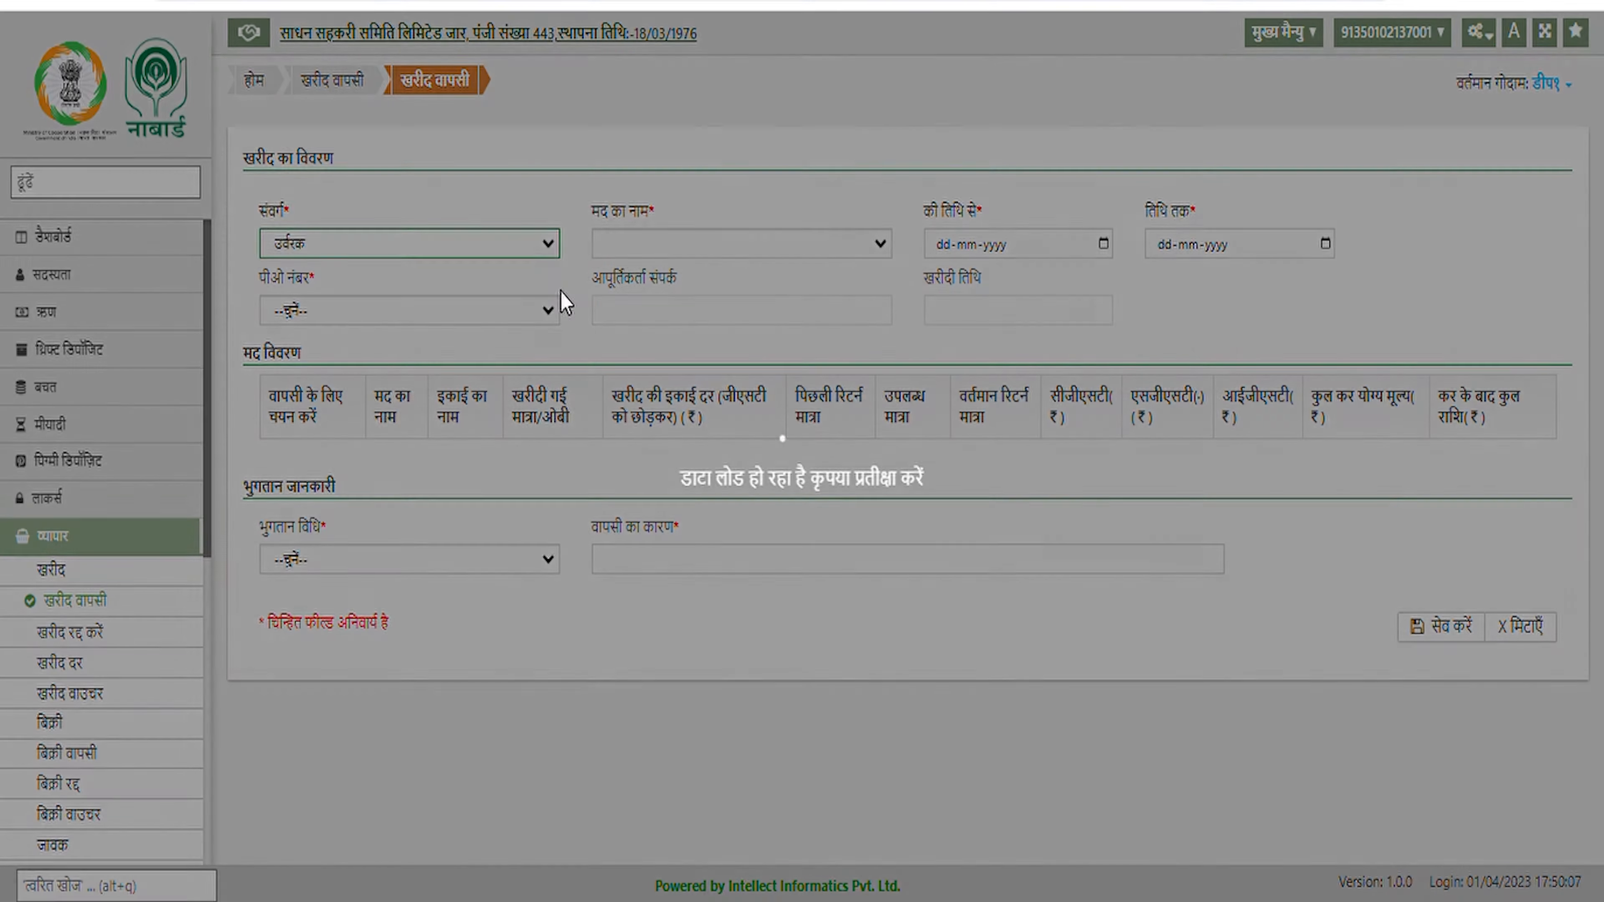
{"action": "left_click", "coordinate": [725, 264]}
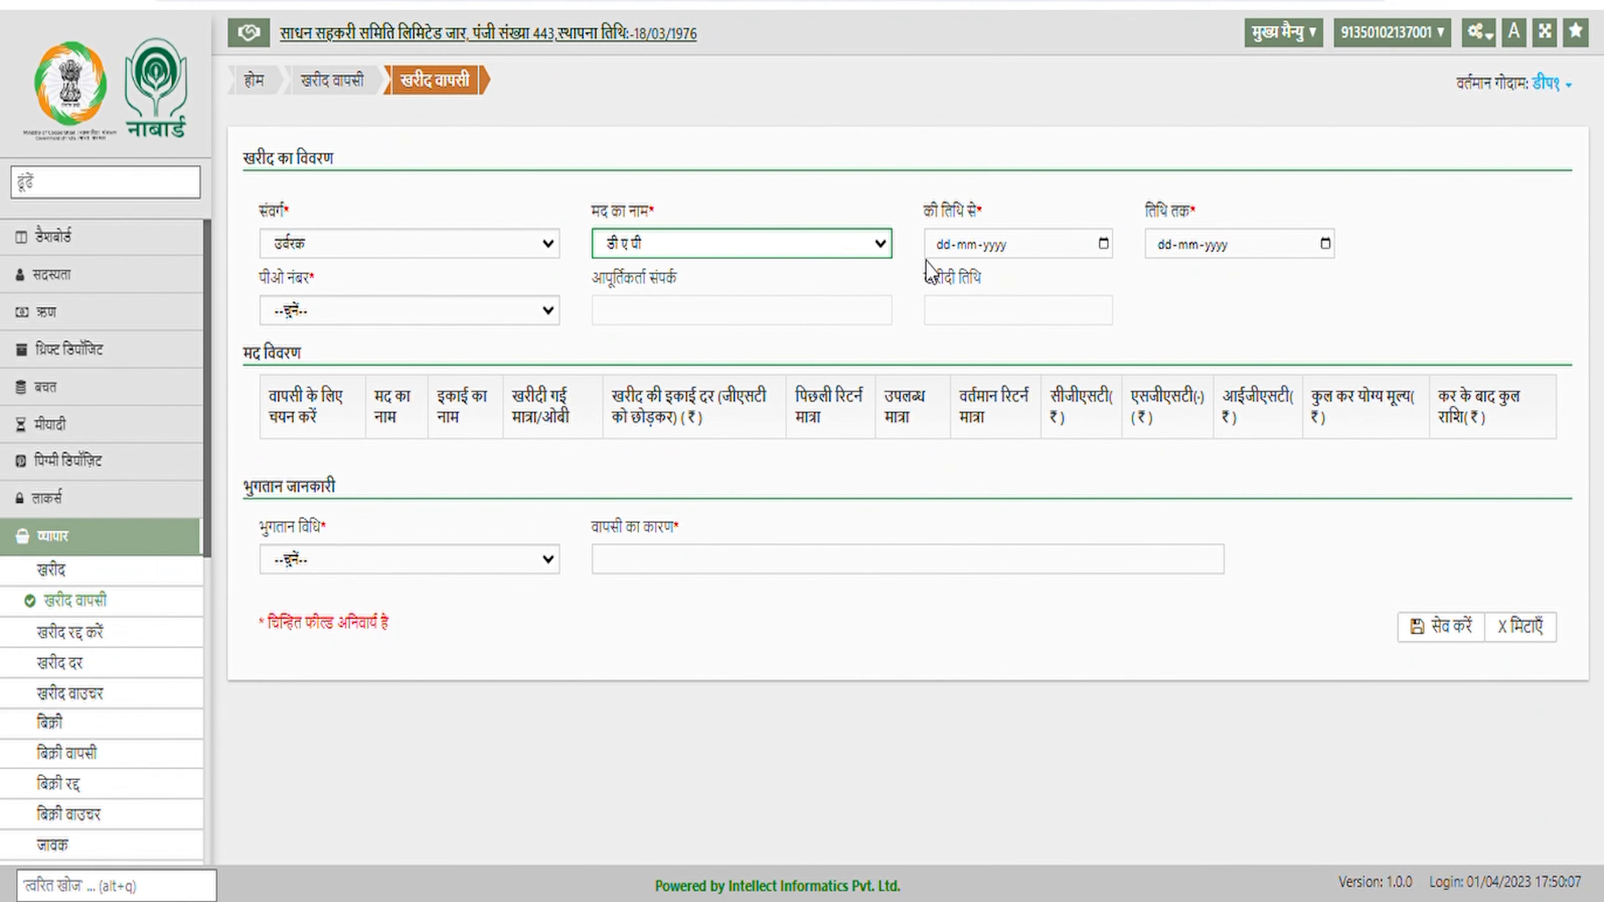
{"action": "left_click", "coordinate": [950, 248]}
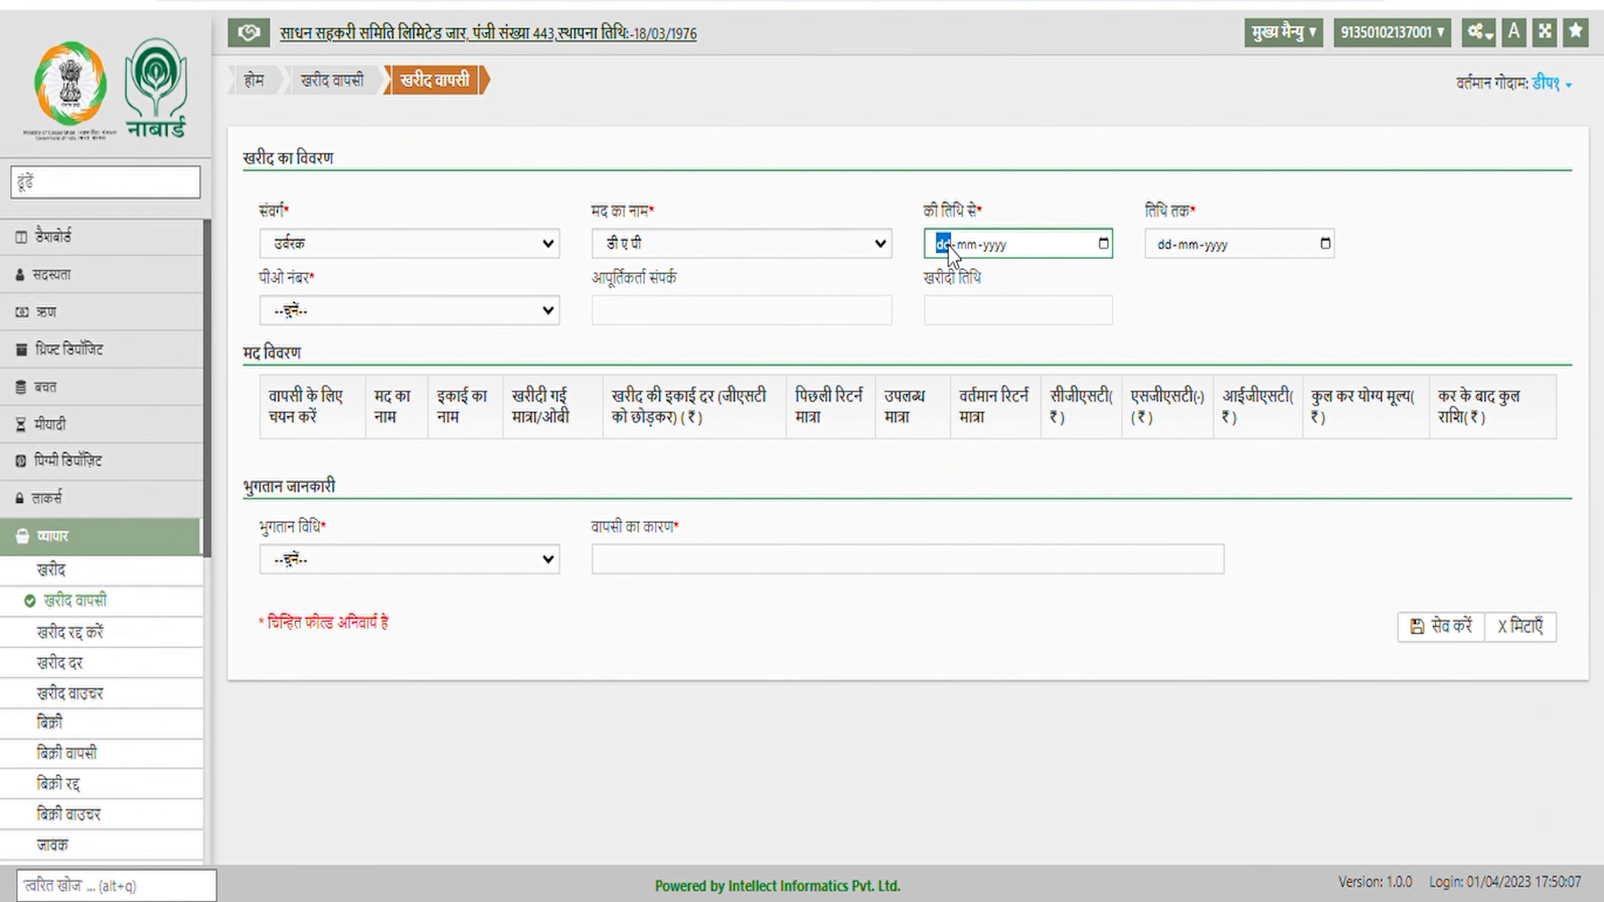
{"action": "type", "text": "01-04-2023"}
{"action": "key", "text": "Tab"}
{"action": "type", "text": "01-0"}
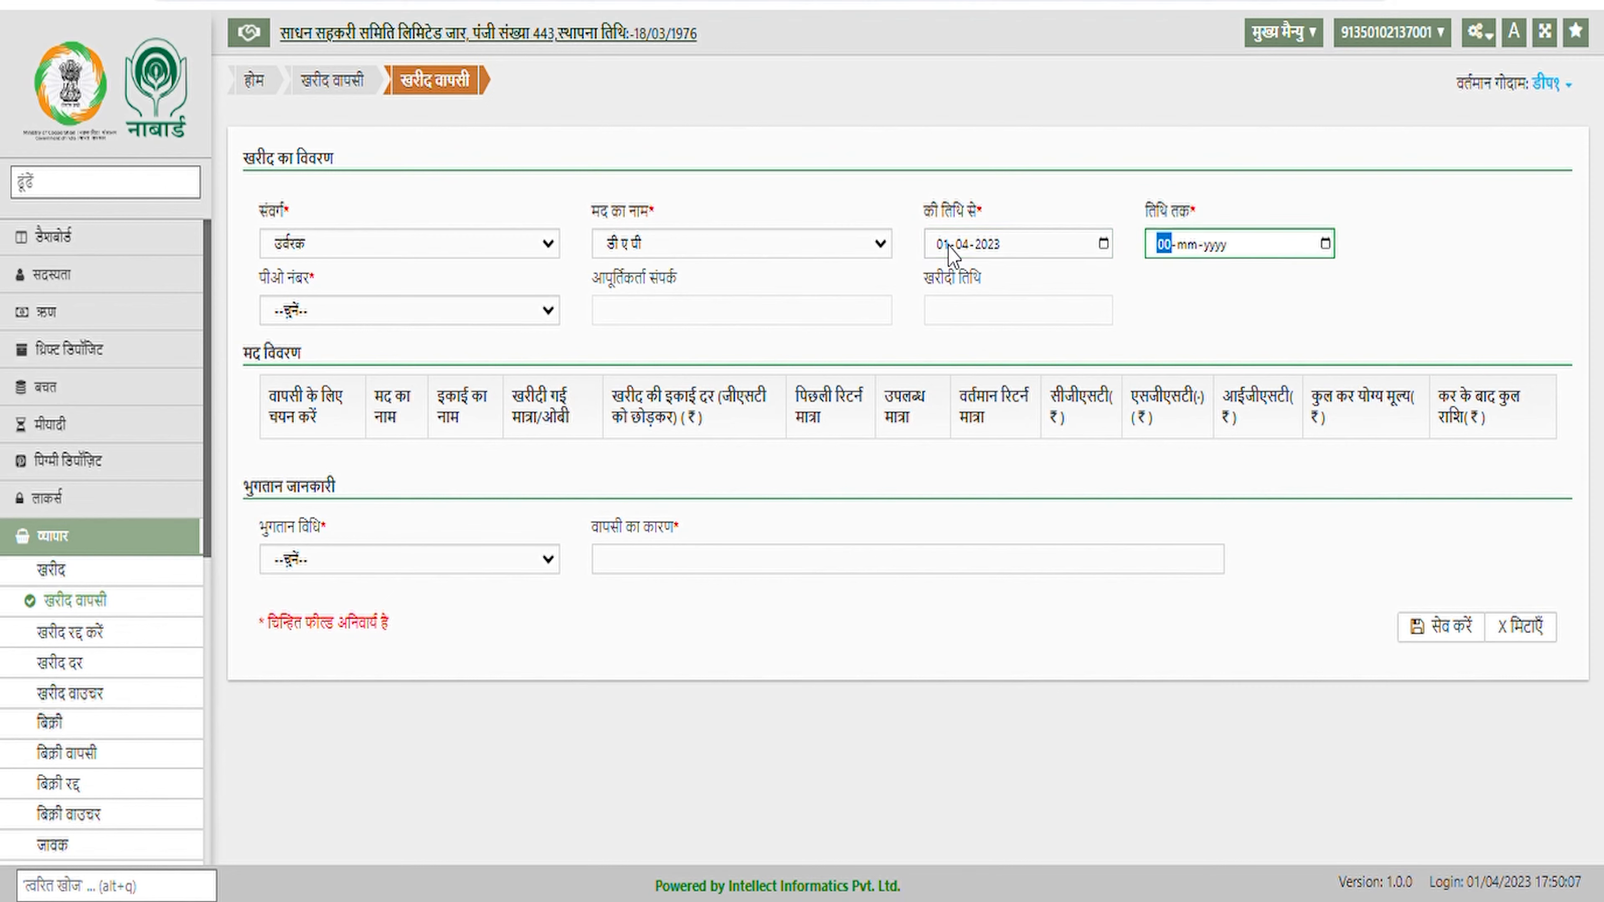
{"action": "type", "text": "4-2023"}
{"action": "key", "text": "Tab"}
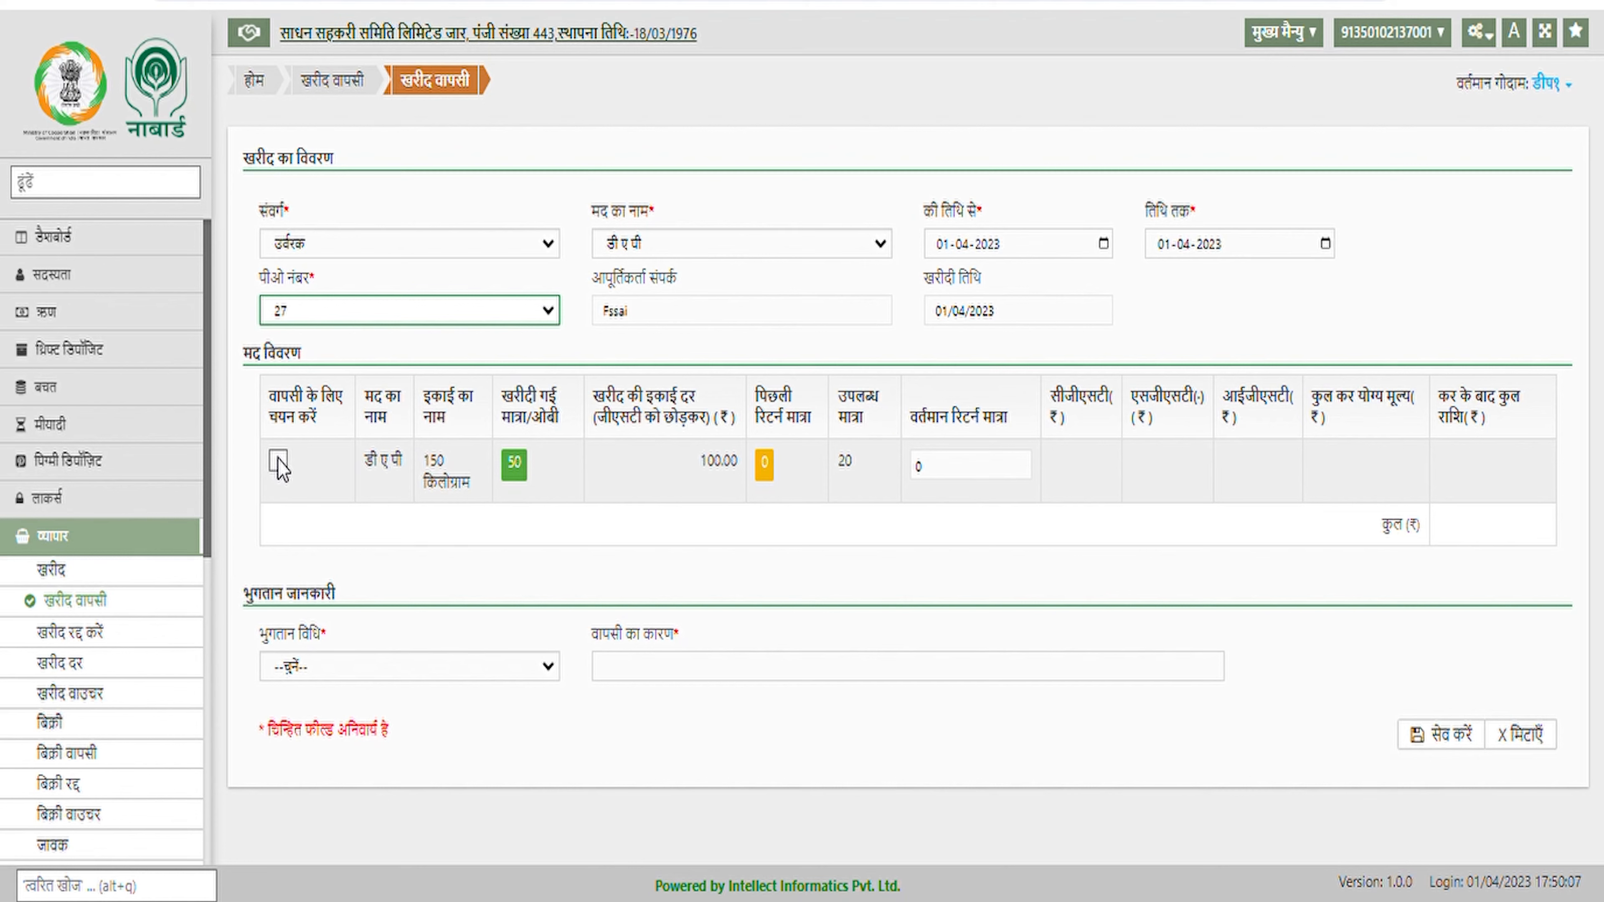
{"action": "left_click", "coordinate": [278, 461]}
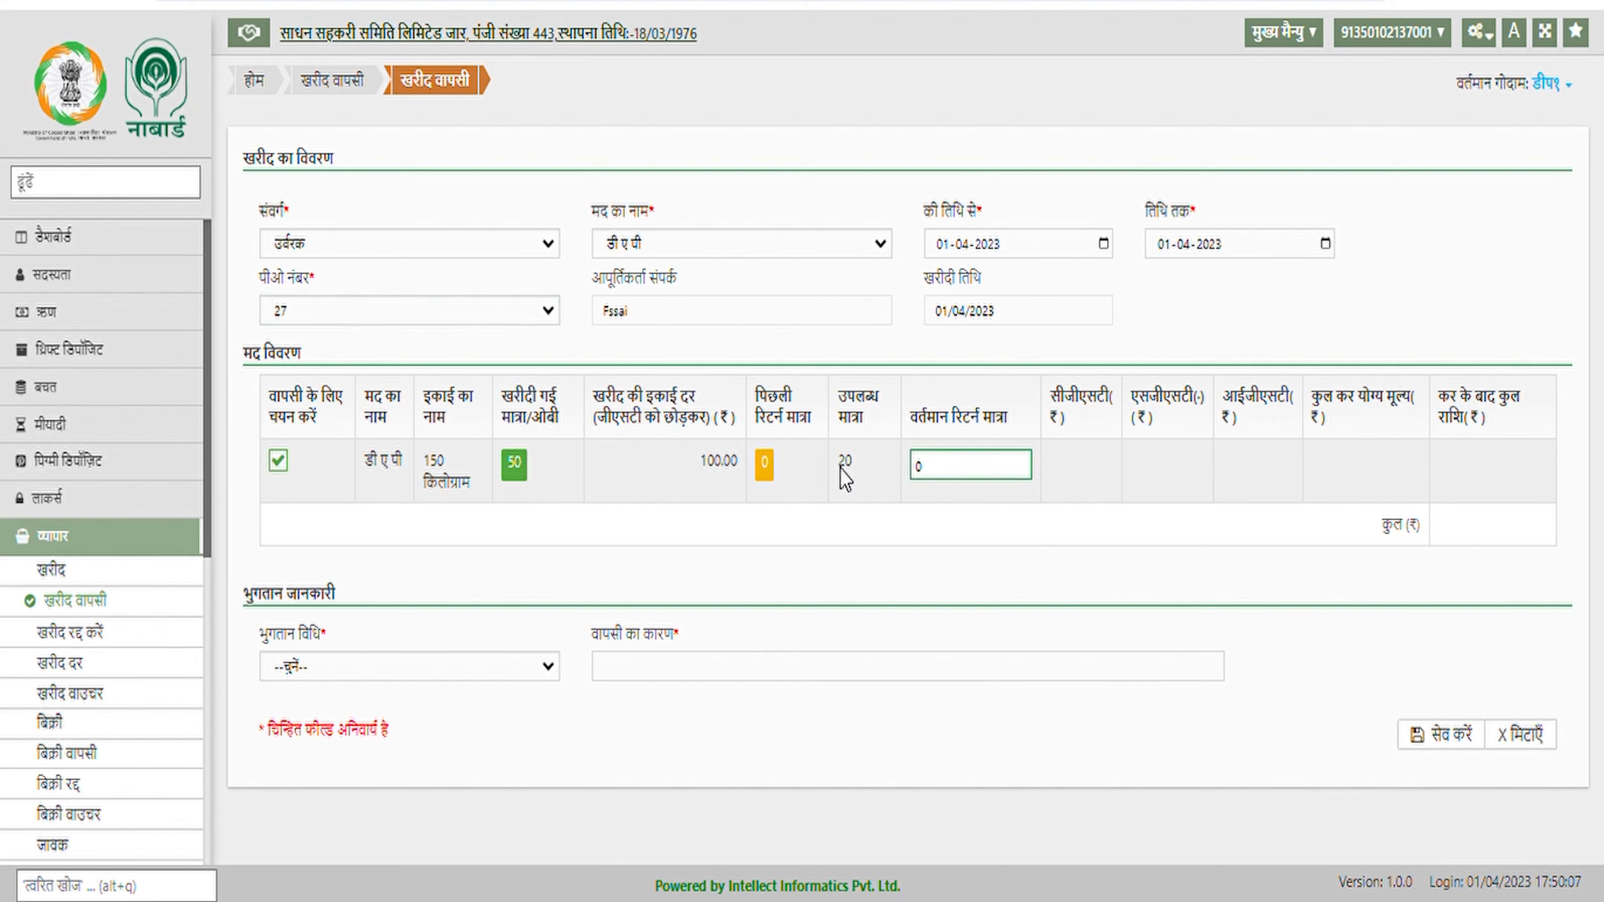
Set the current return quantity for डी ए पी to 5
{"action": "double_click", "coordinate": [938, 469]}
{"action": "type", "text": "5"}
{"action": "left_click", "coordinate": [903, 580]}
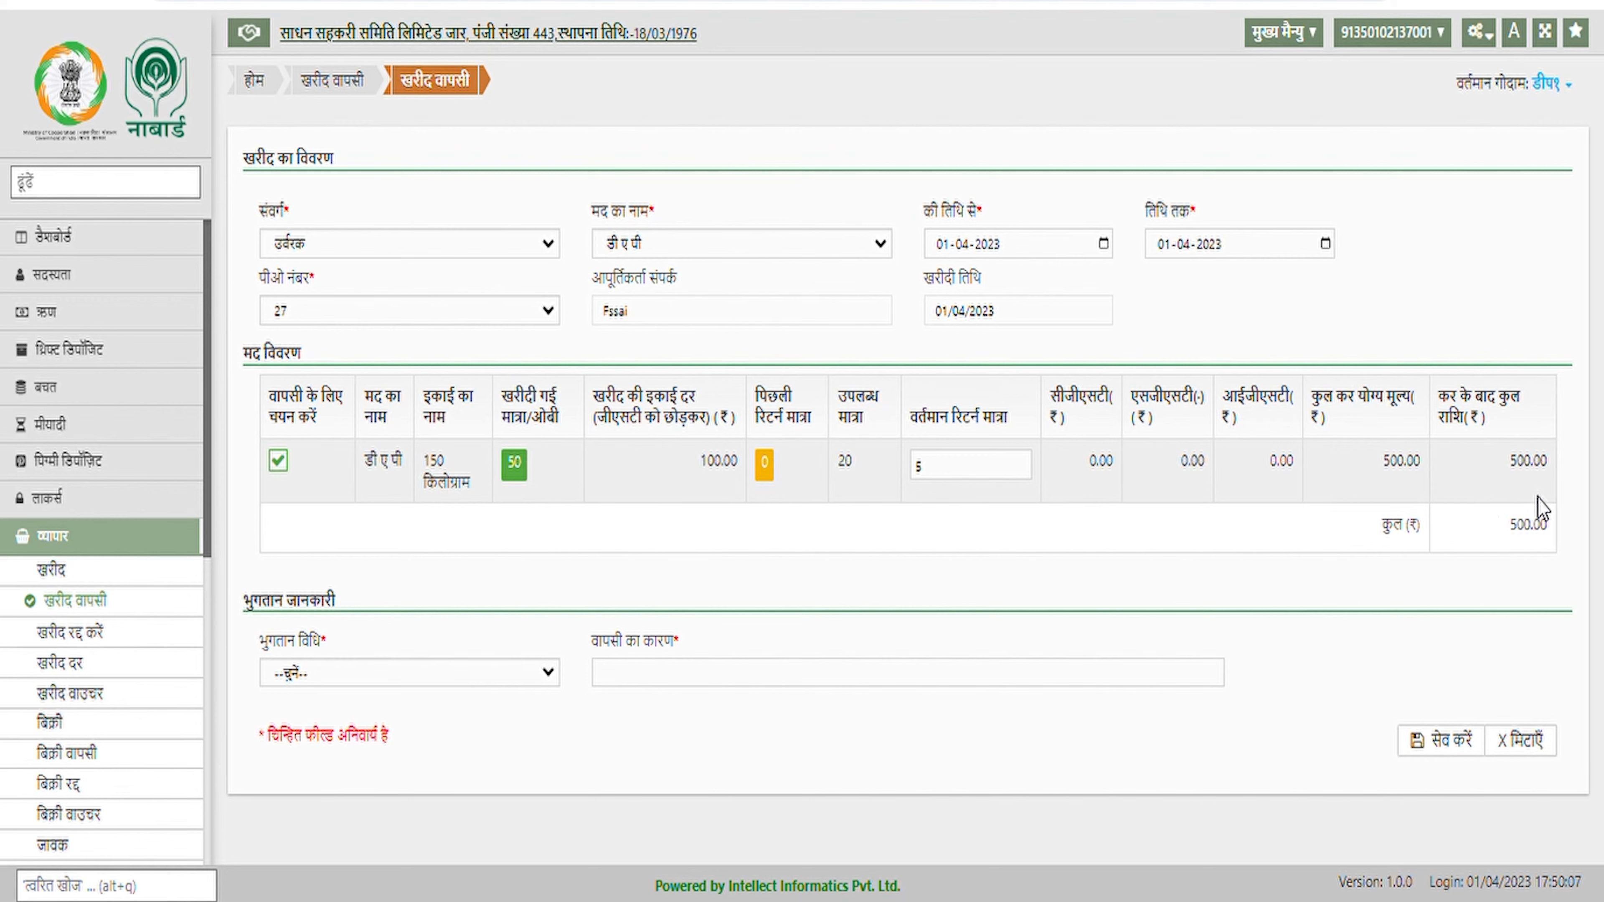
Pay the return by नकद with reason 'any', and save the 500.00 return
{"action": "left_click", "coordinate": [404, 671]}
{"action": "left_click", "coordinate": [382, 727]}
{"action": "left_click", "coordinate": [652, 680]}
{"action": "type", "text": "any"}
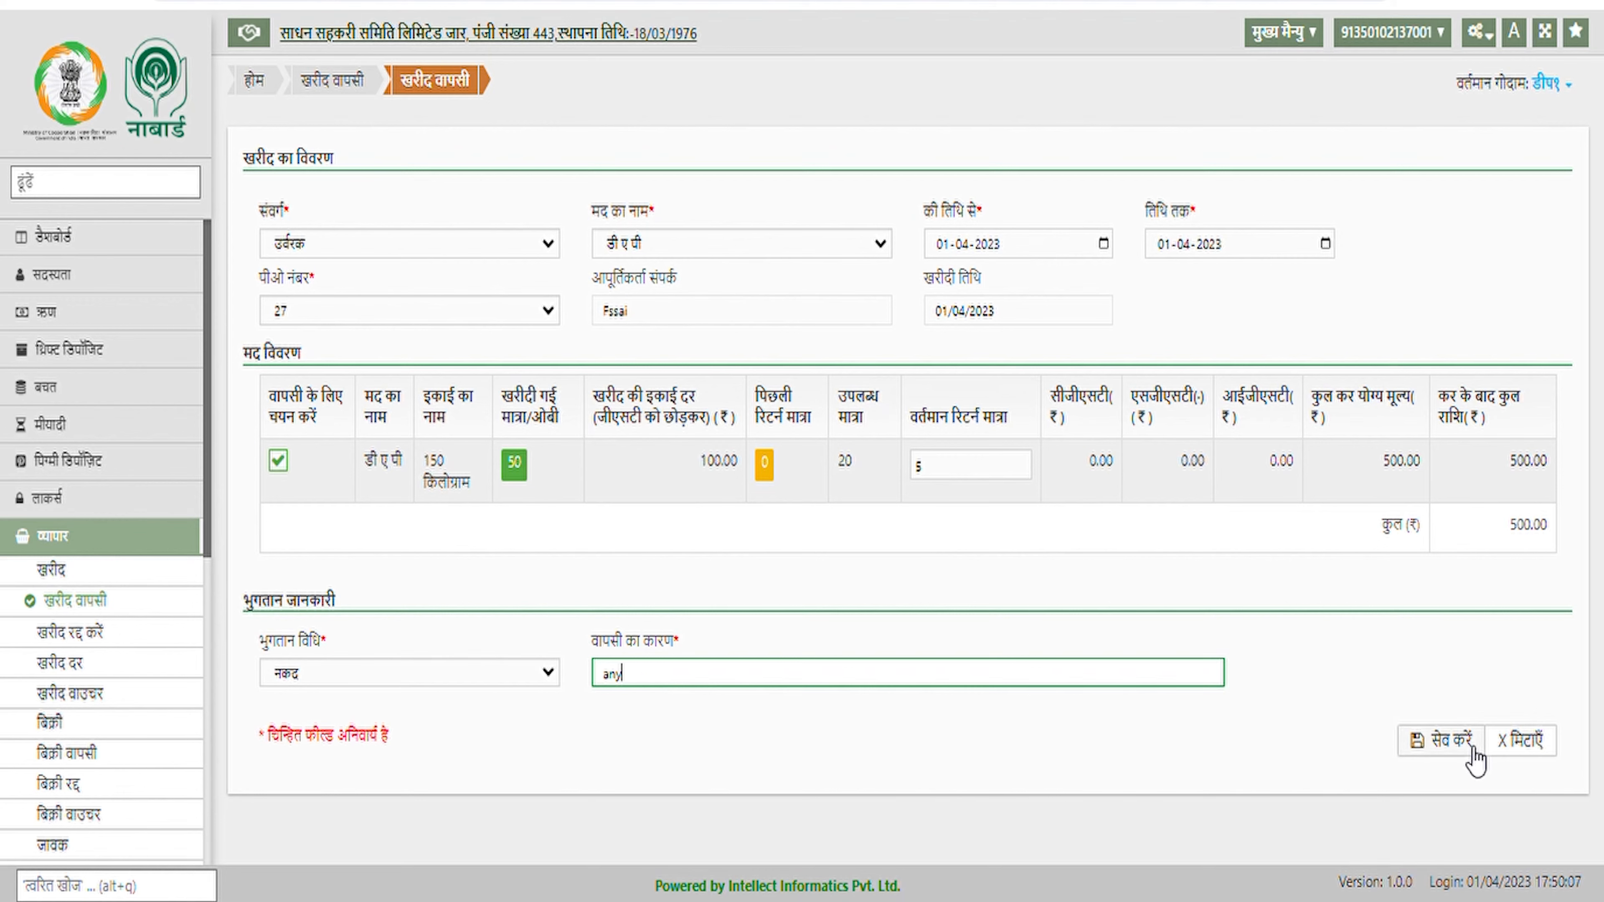
{"action": "left_click", "coordinate": [1453, 741]}
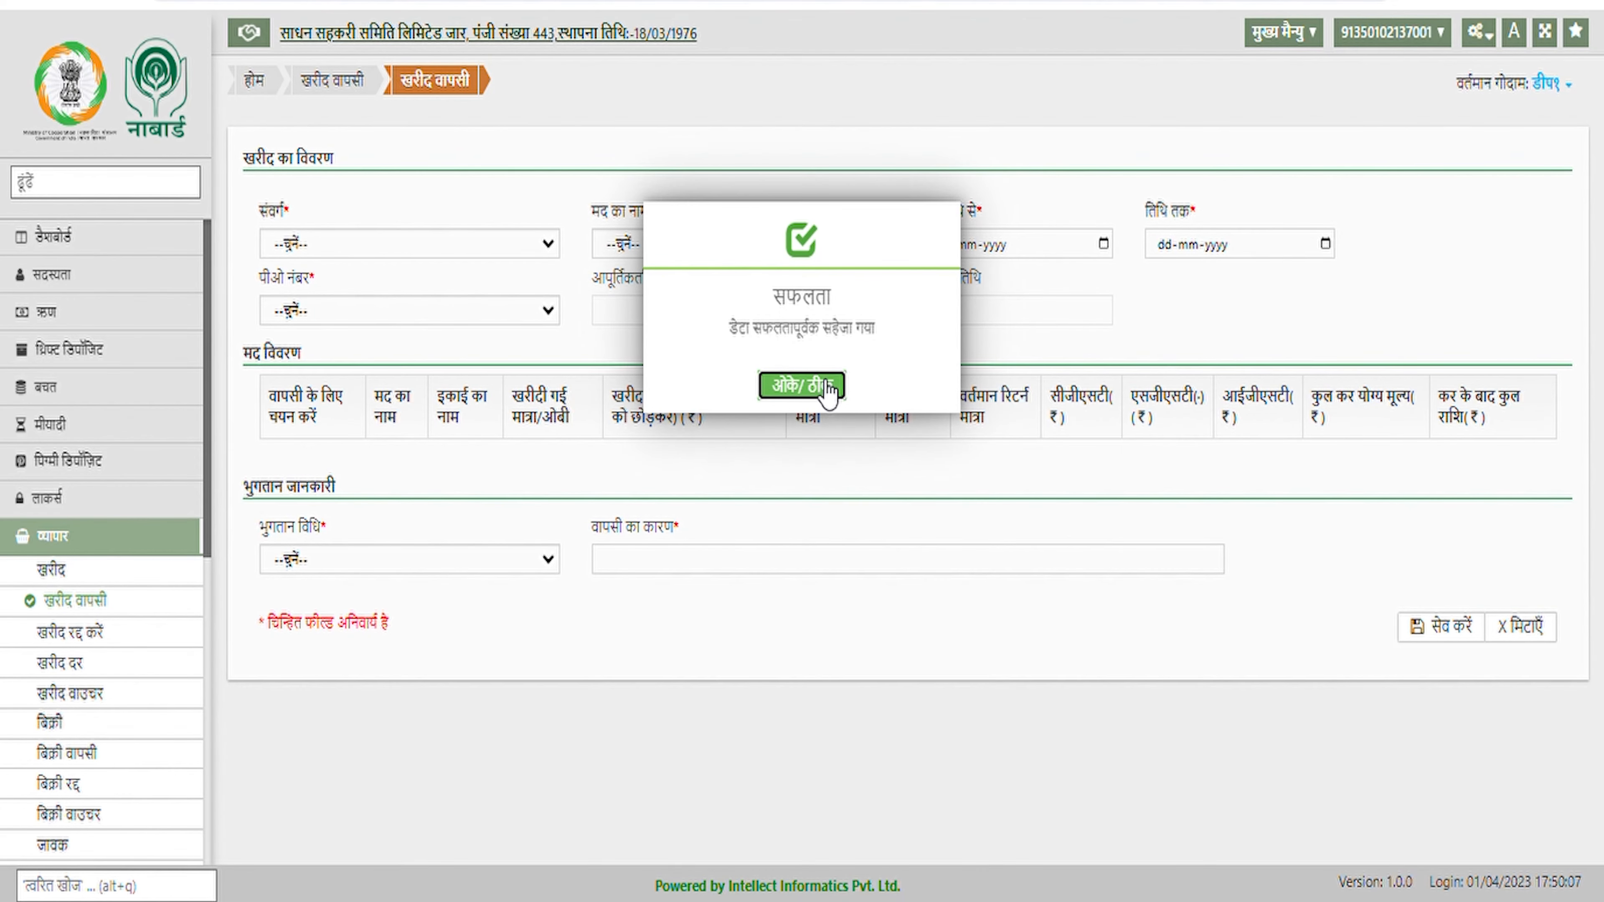
{"action": "left_click", "coordinate": [827, 386]}
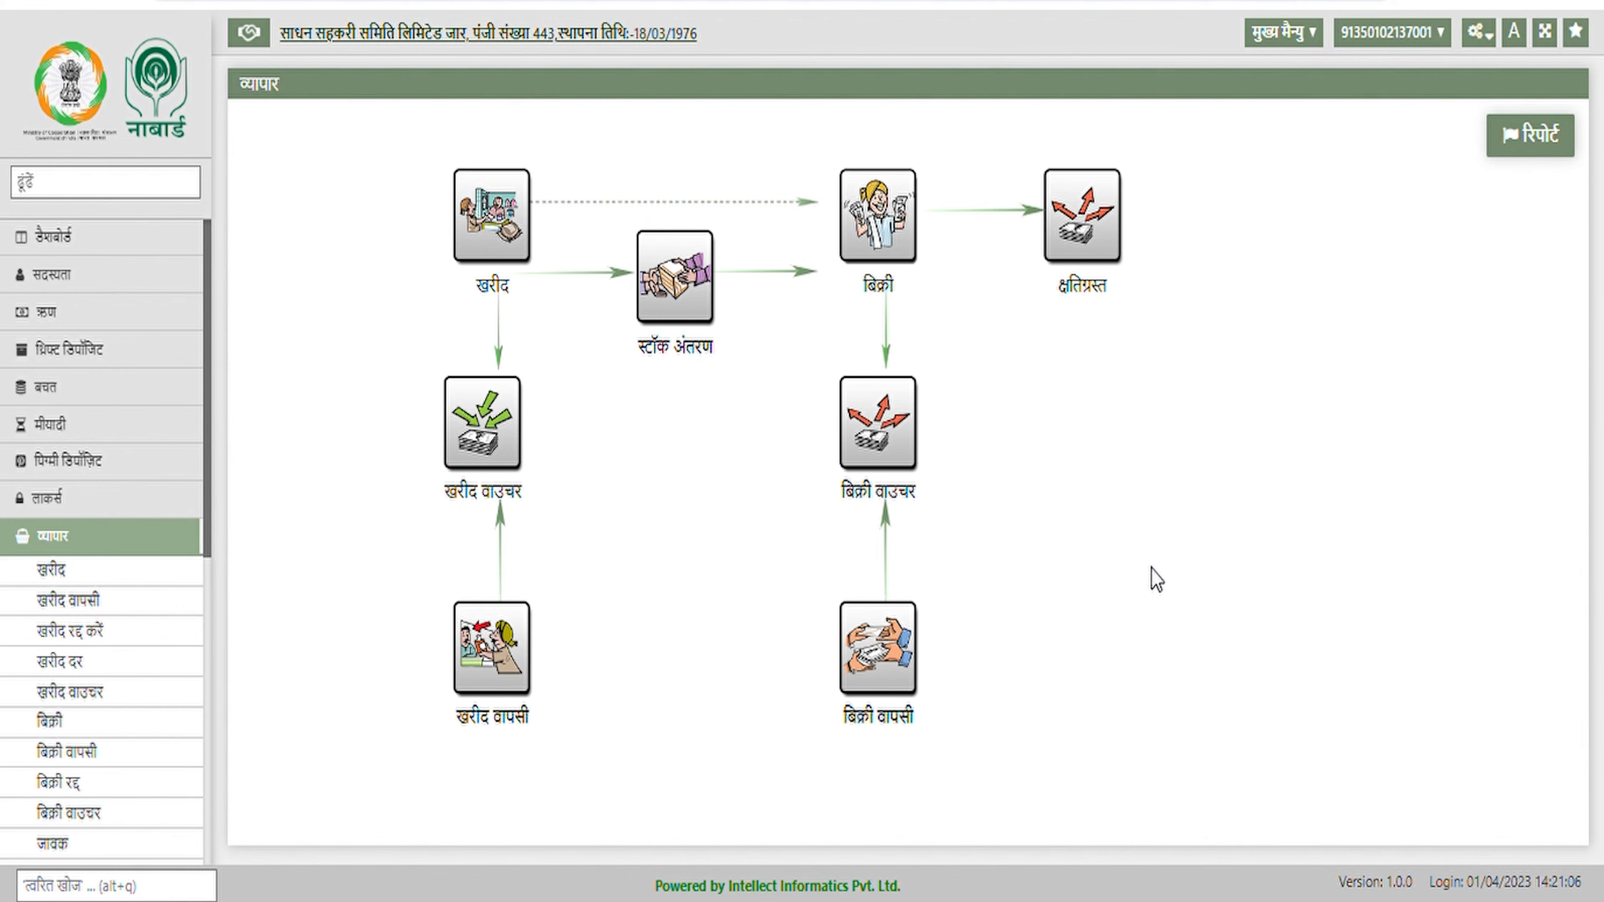
In the sales return form, set the dates to 01-04-2023 and load bill number 1
{"action": "left_click", "coordinate": [897, 648]}
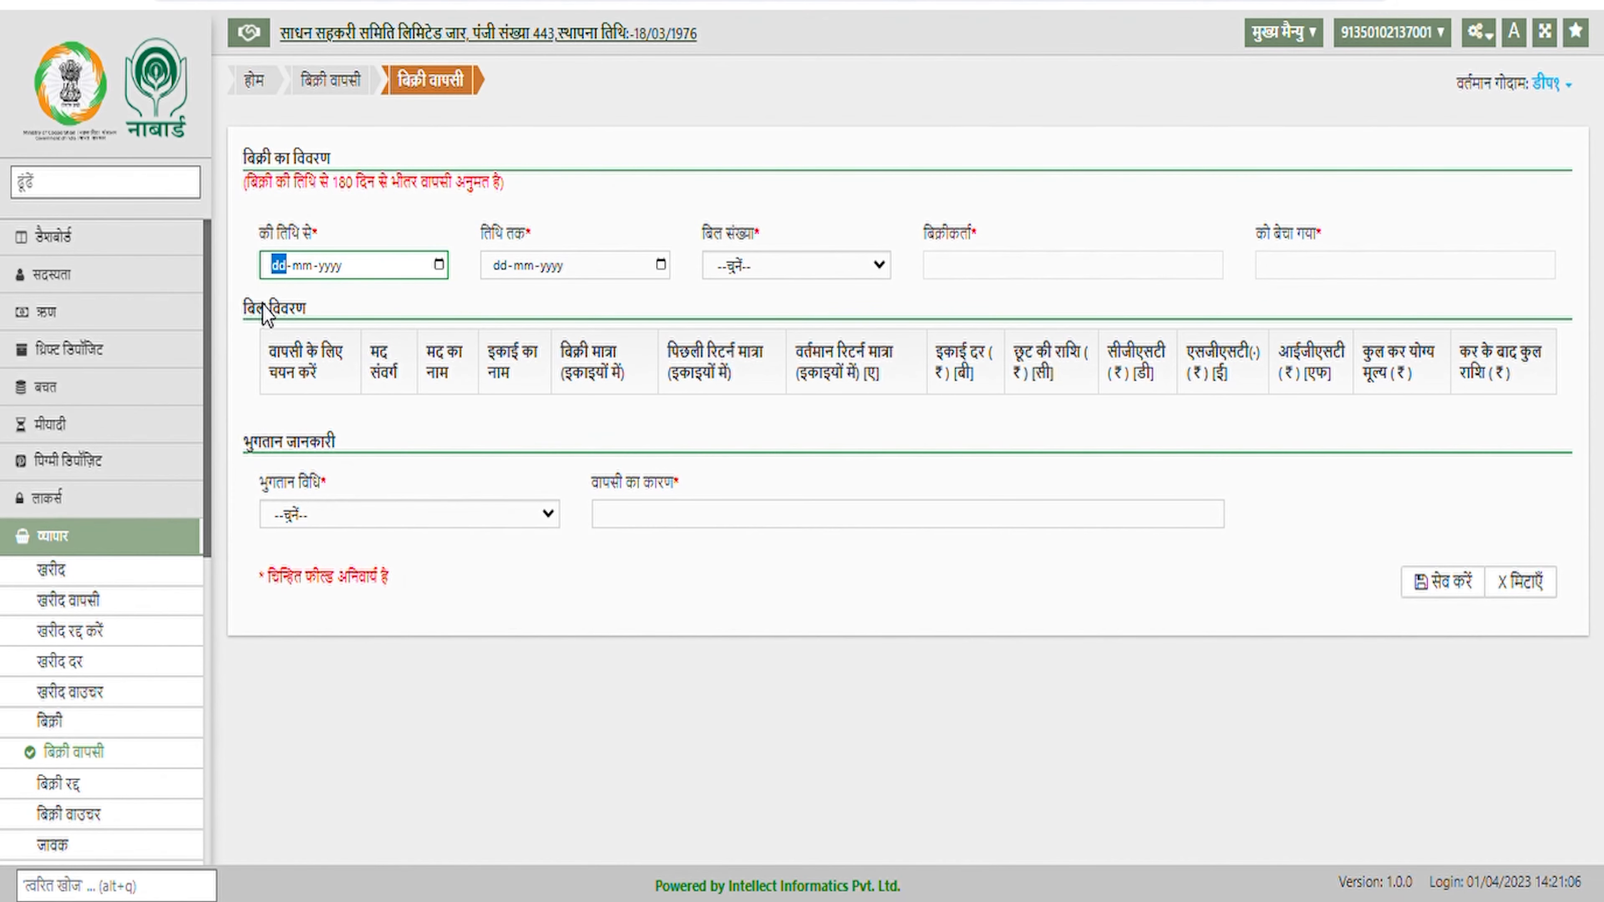
{"action": "type", "text": "01042023"}
{"action": "key", "text": "Tab"}
{"action": "type", "text": "01-04-2023"}
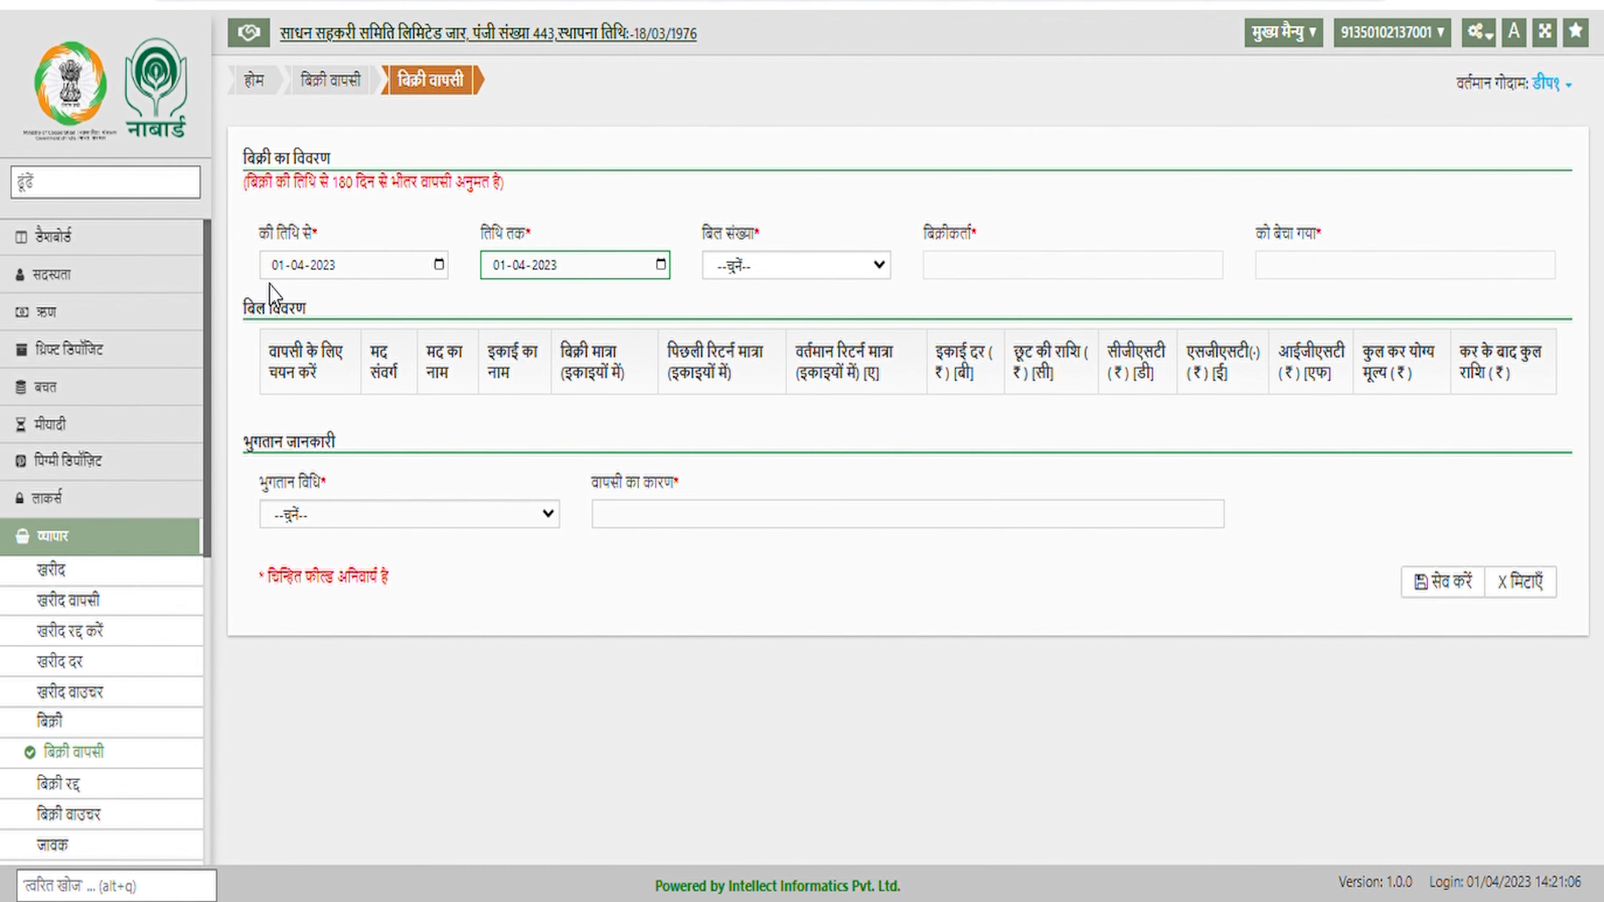
{"action": "left_click", "coordinate": [796, 266]}
{"action": "left_click", "coordinate": [802, 314]}
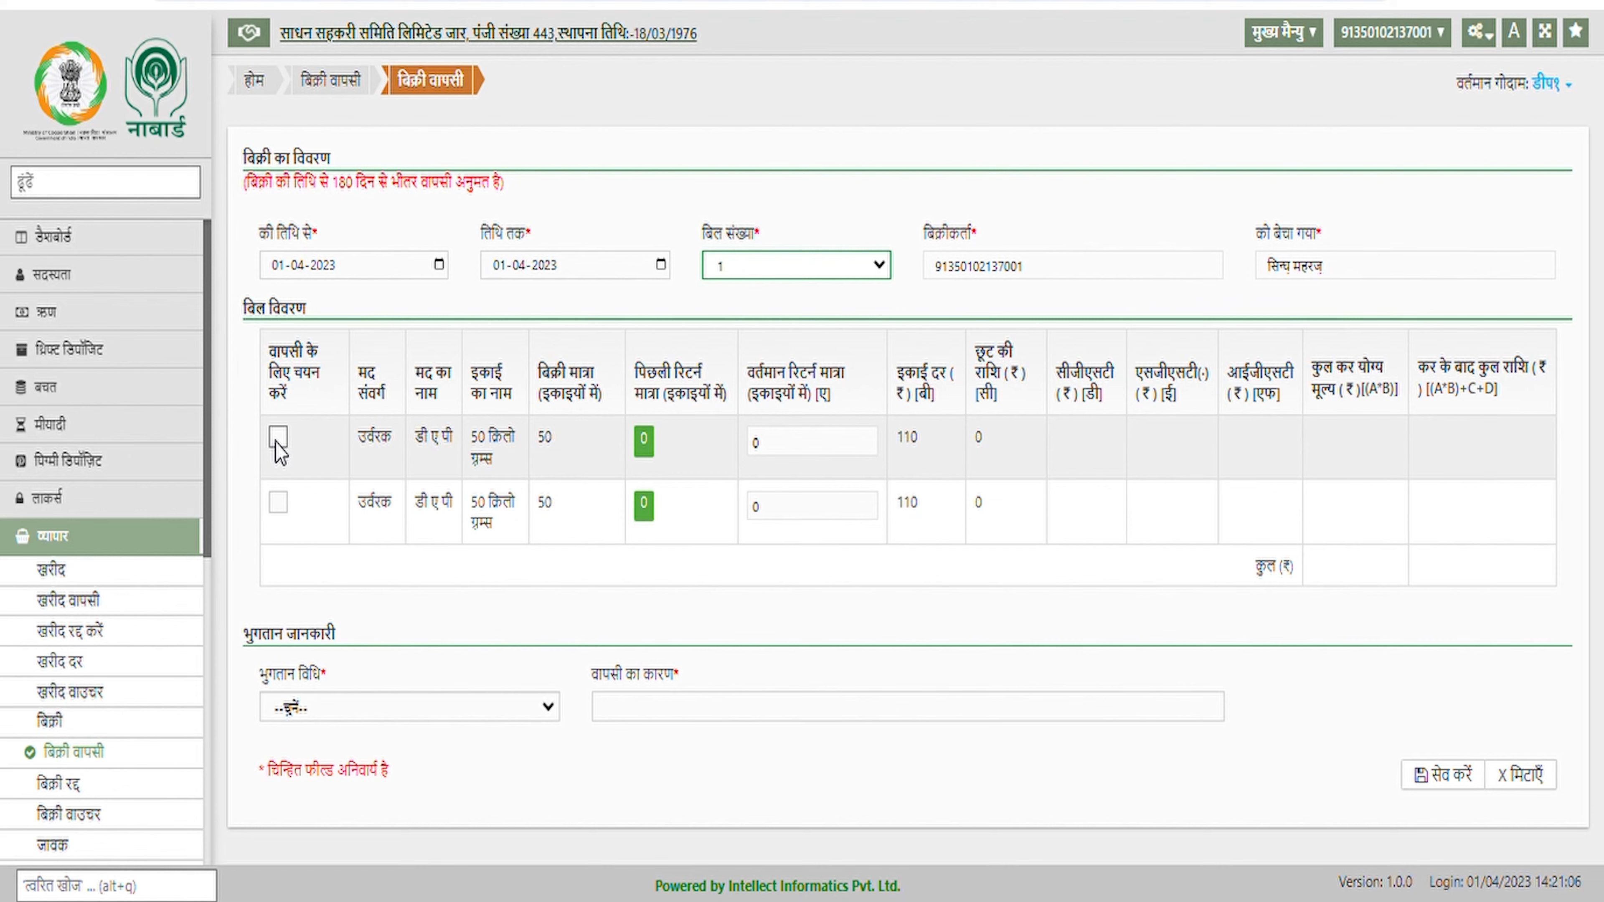
Return 50 units of the first row on क्रेडिट with reason 'return' and save
{"action": "left_click", "coordinate": [277, 439]}
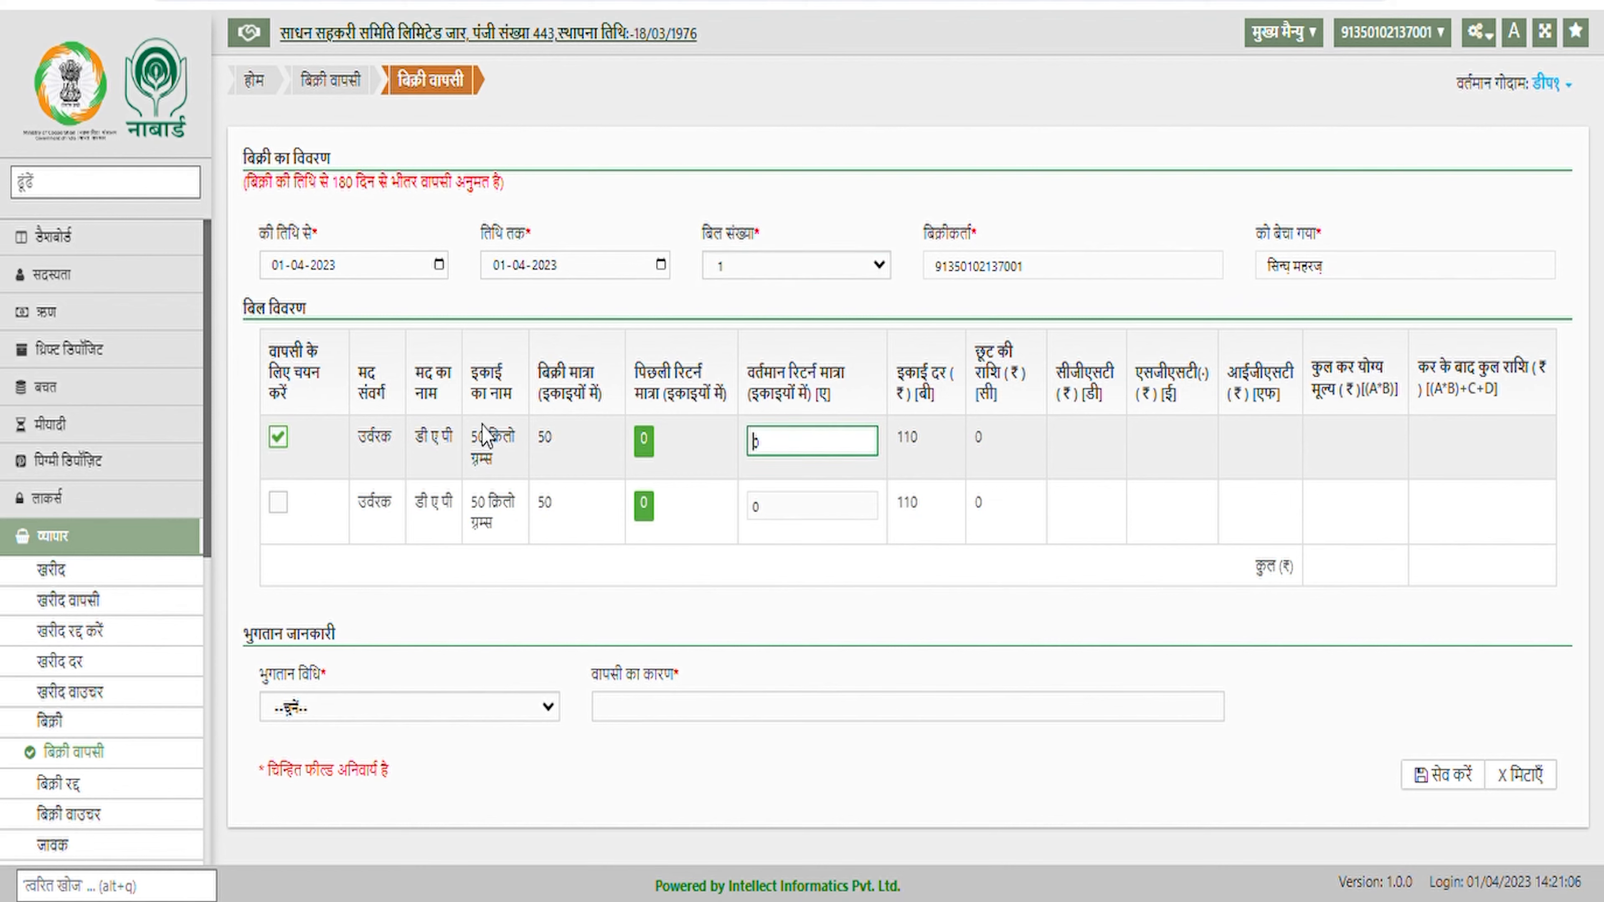
{"action": "type", "text": "50"}
{"action": "left_click", "coordinate": [822, 469]}
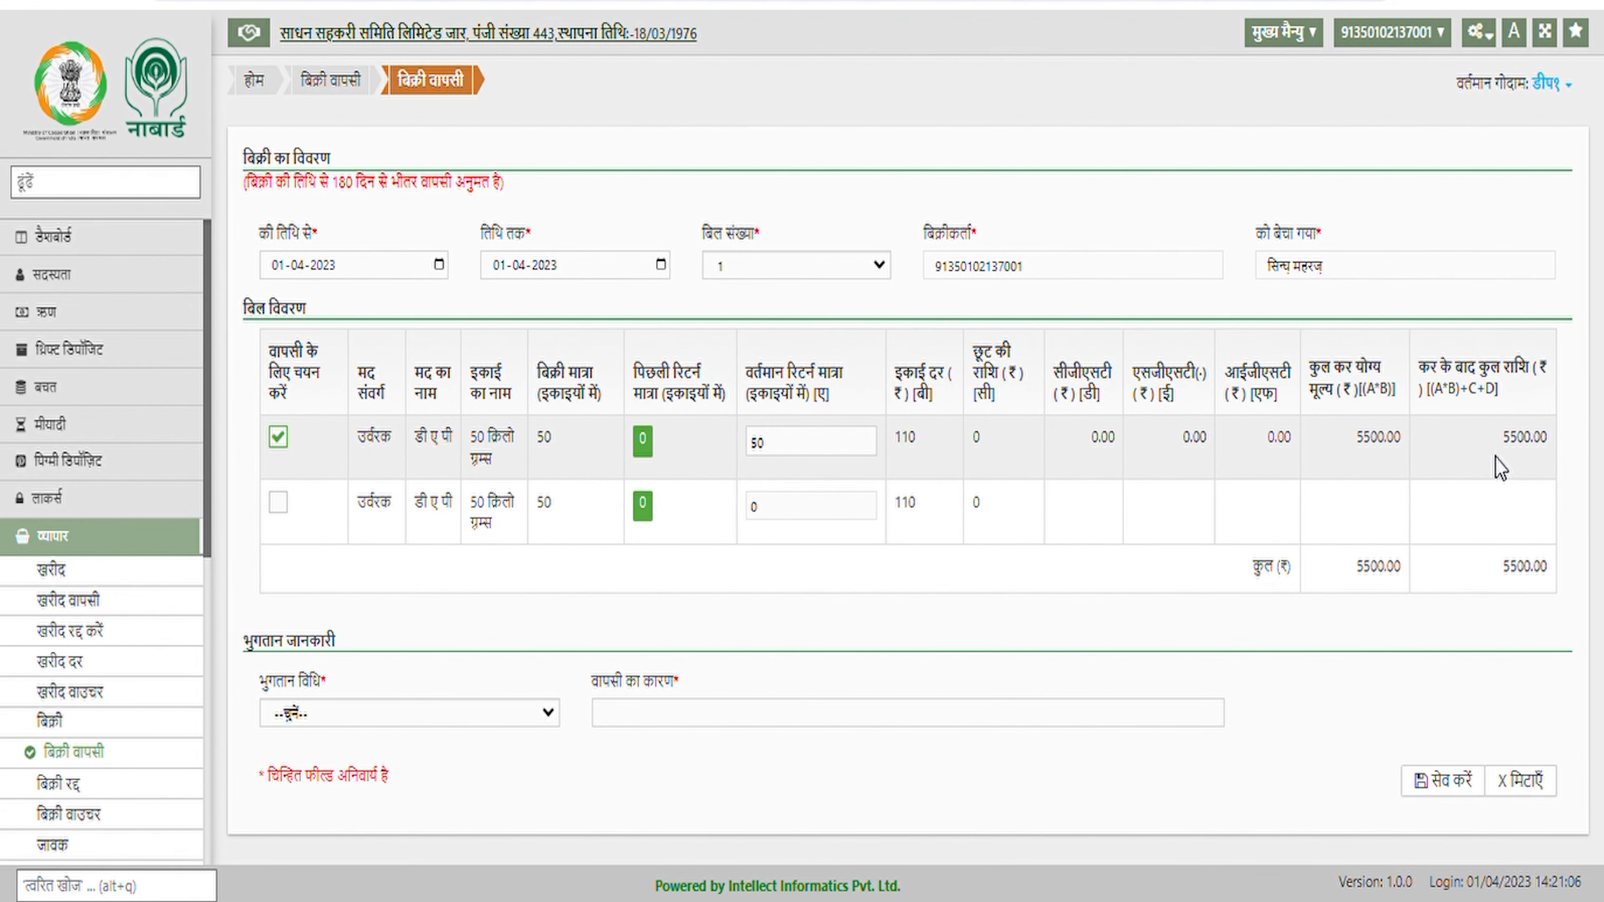
{"action": "left_click", "coordinate": [500, 714]}
{"action": "left_click", "coordinate": [480, 762]}
{"action": "left_click", "coordinate": [652, 719]}
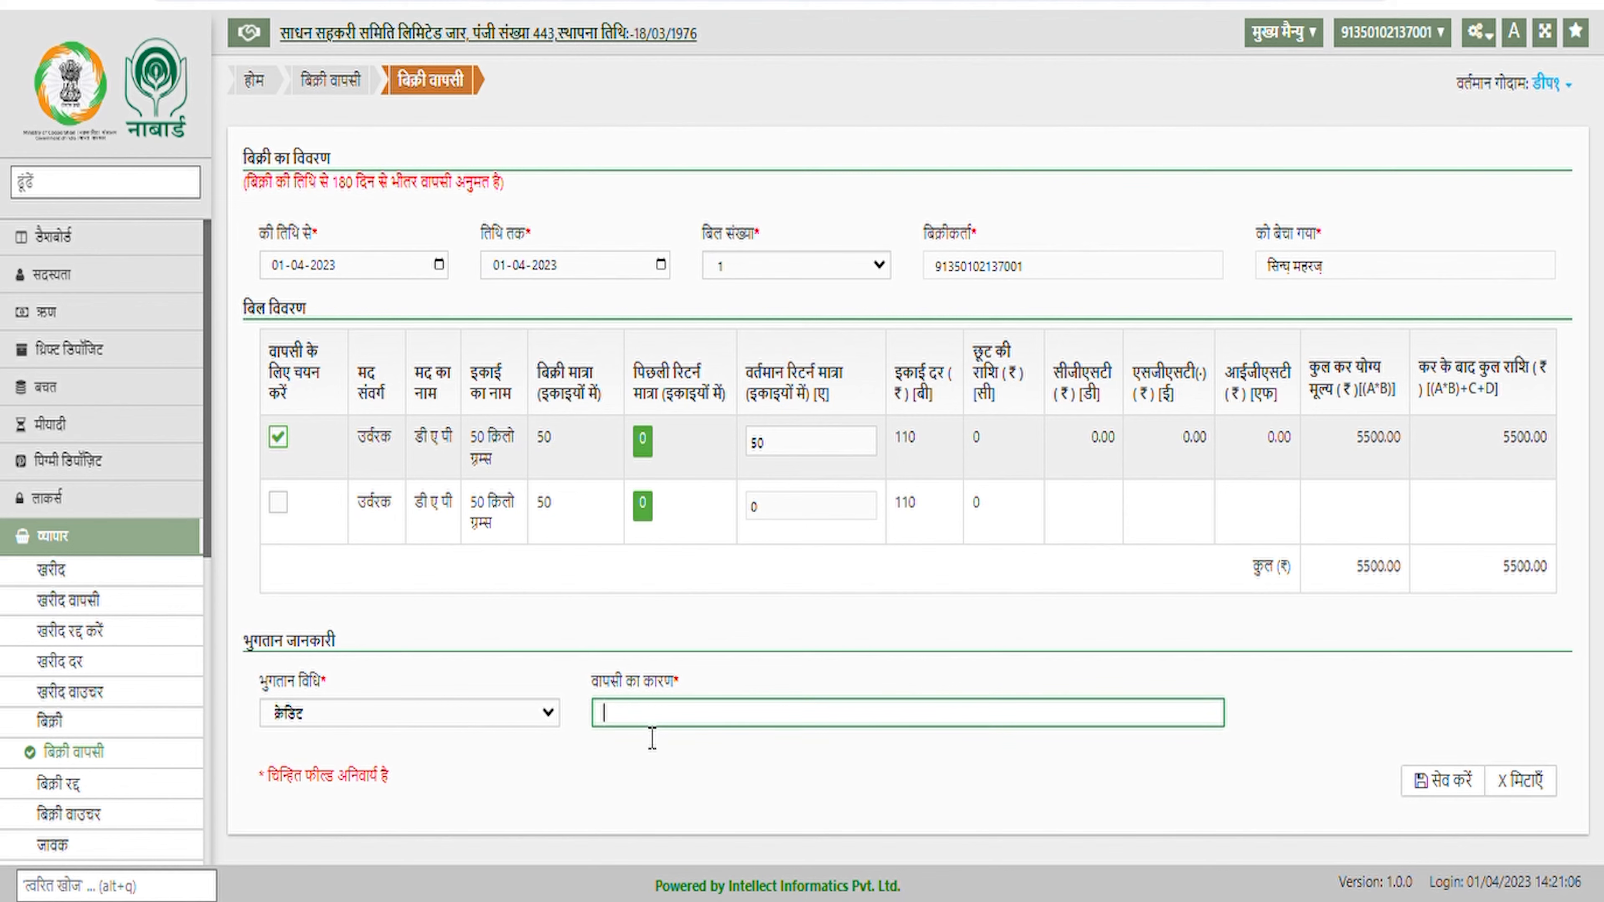
{"action": "type", "text": "return"}
{"action": "key", "text": "Tab"}
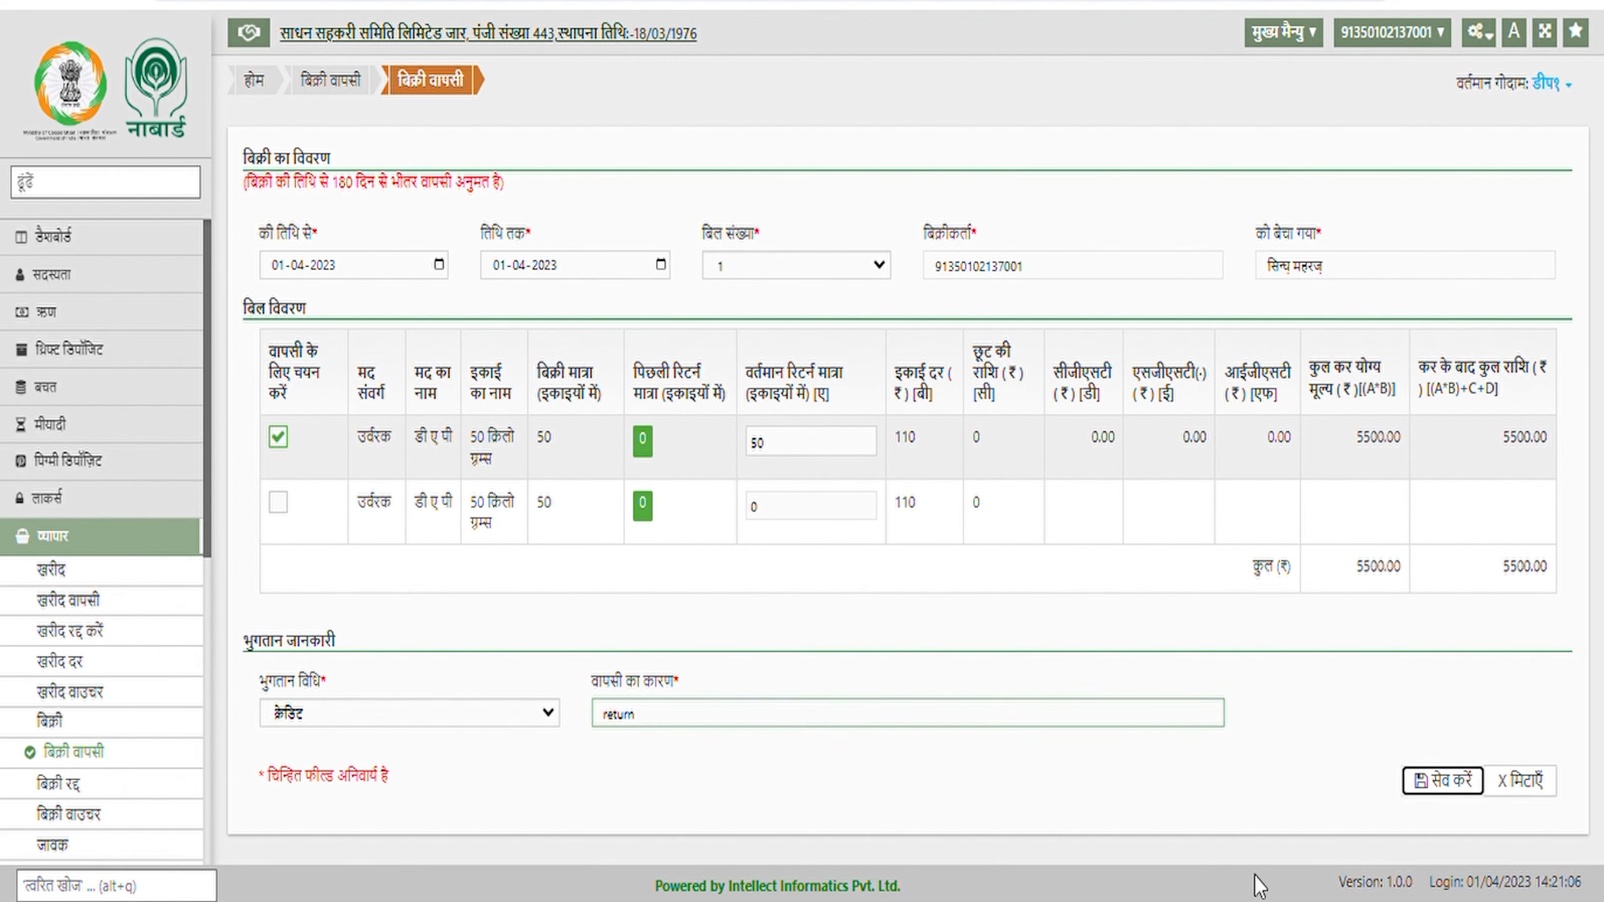
{"action": "left_click", "coordinate": [1444, 784]}
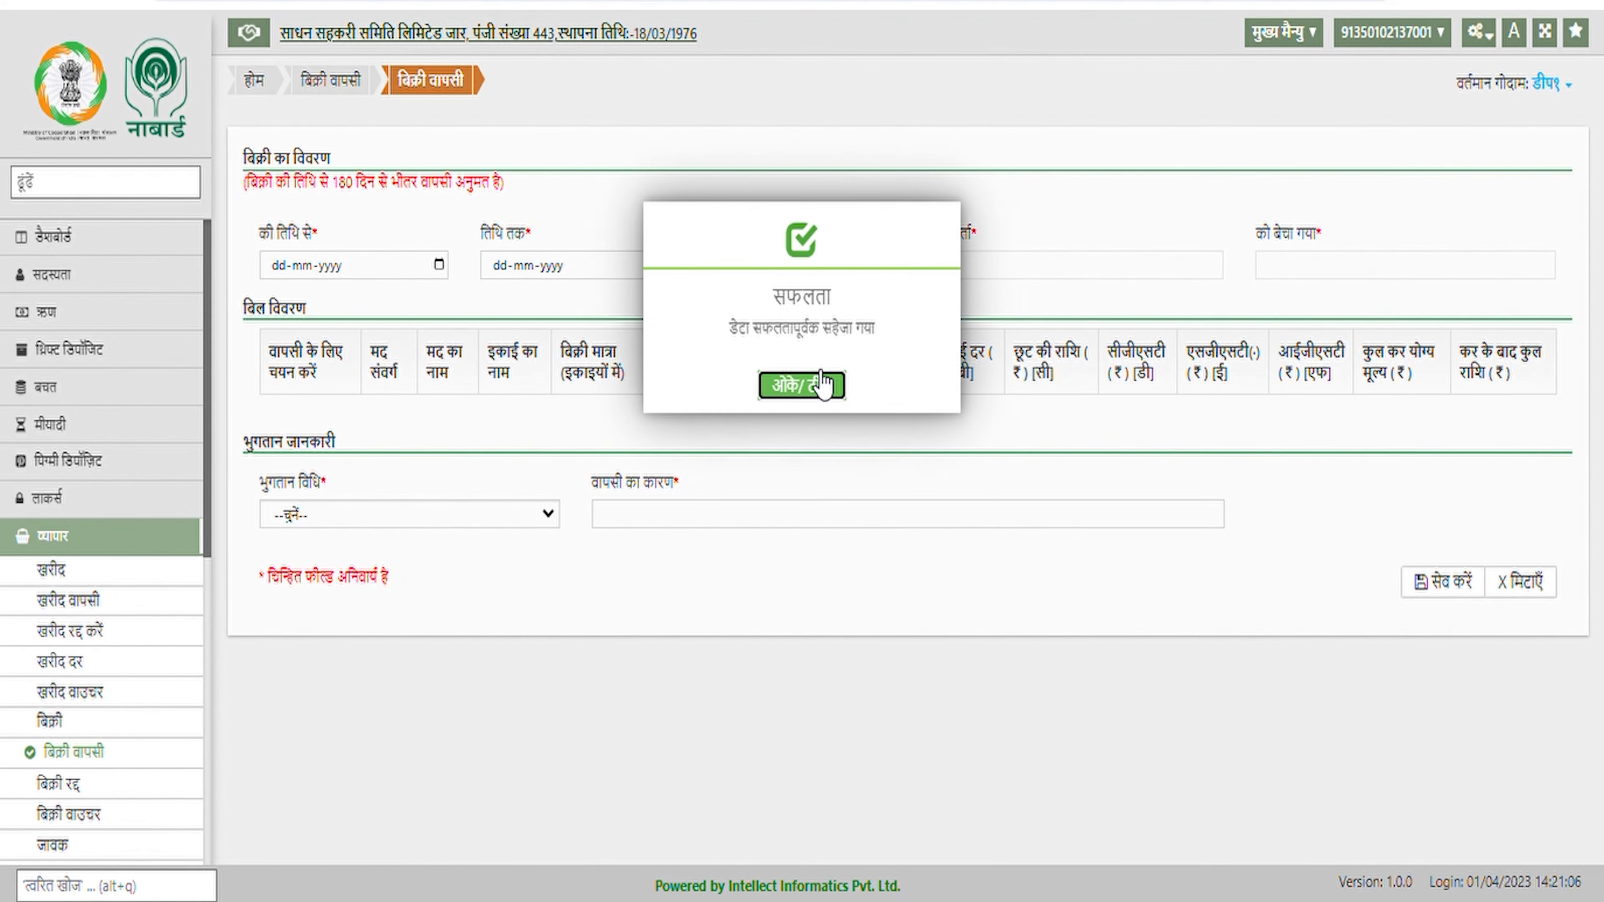
{"action": "left_click", "coordinate": [821, 385]}
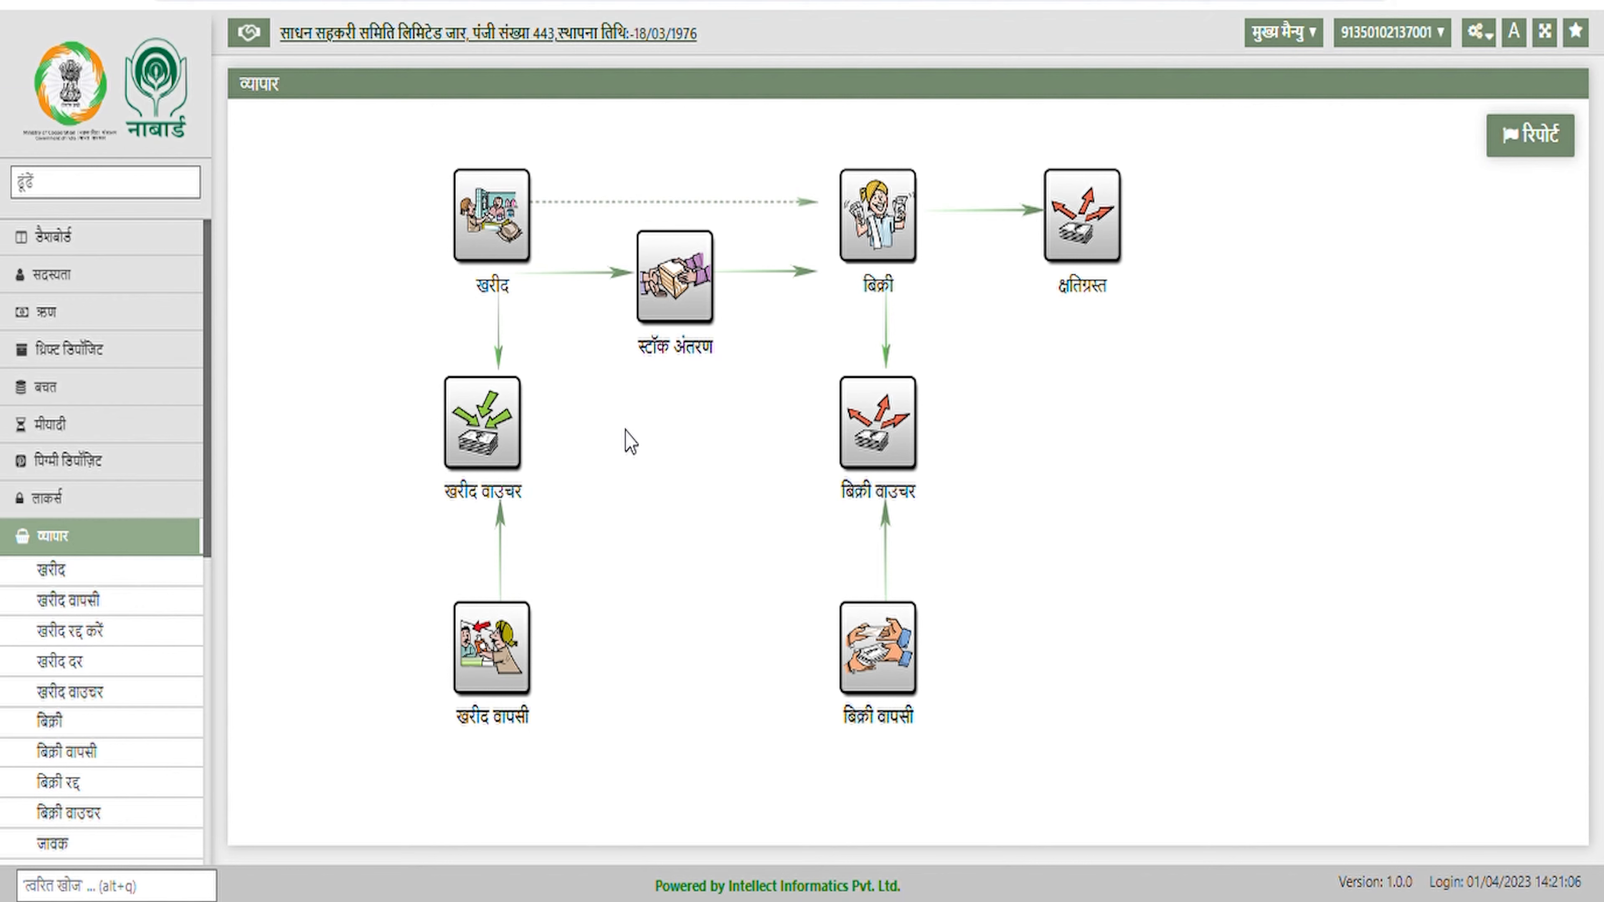
Start an outgoing (जावक) stock transfer with डेमो as the destination warehouse
{"action": "left_click", "coordinate": [673, 288]}
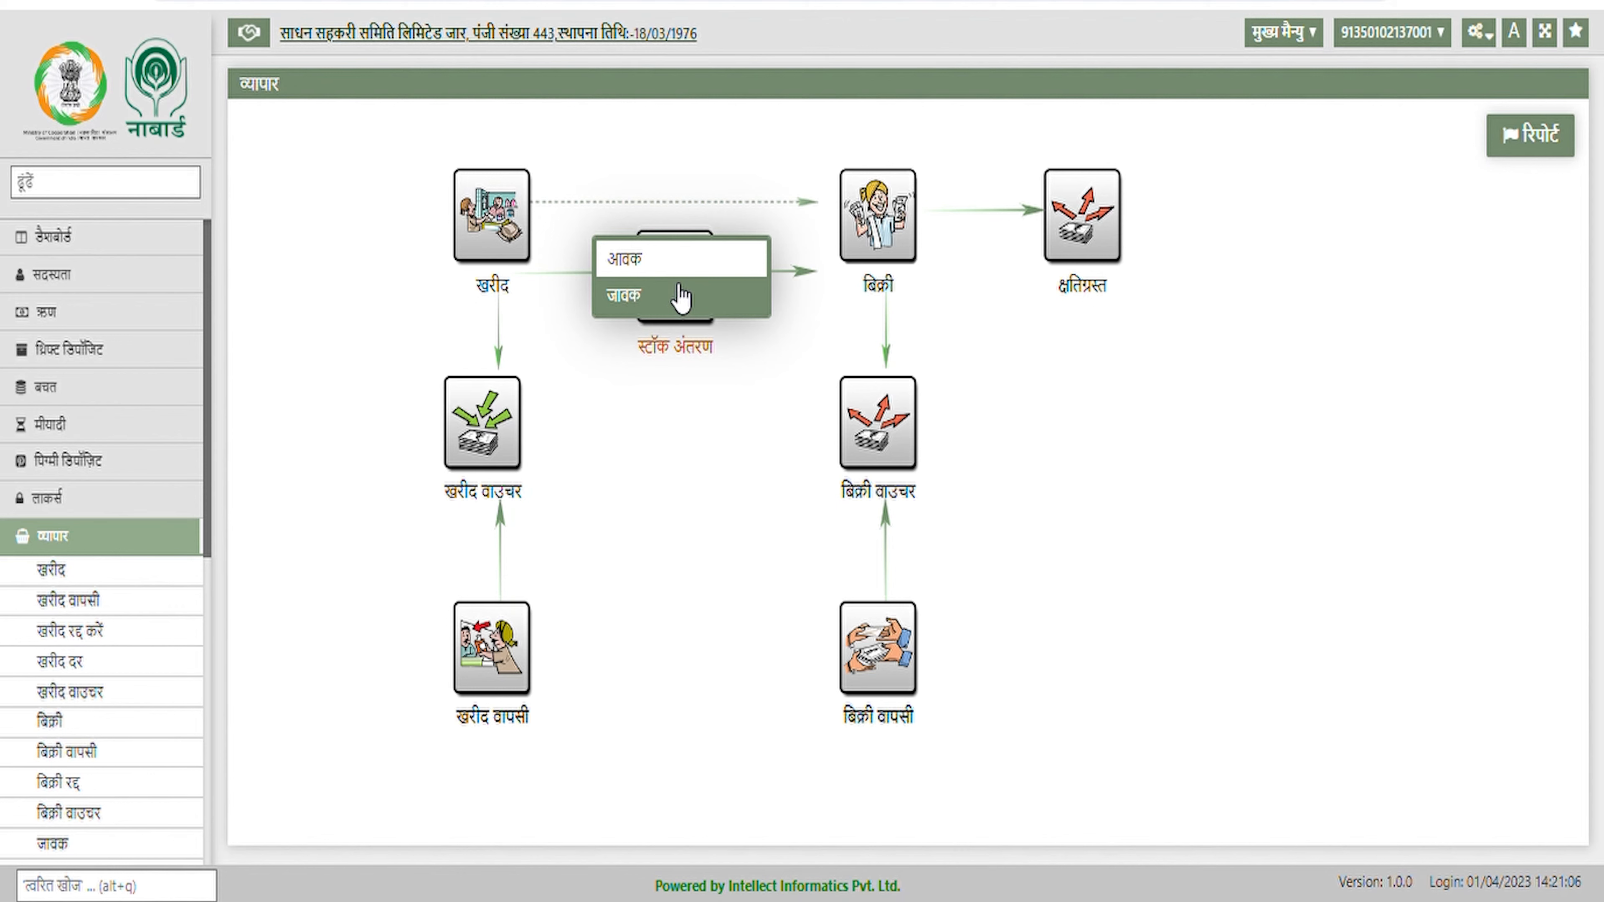
{"action": "left_click", "coordinate": [681, 297]}
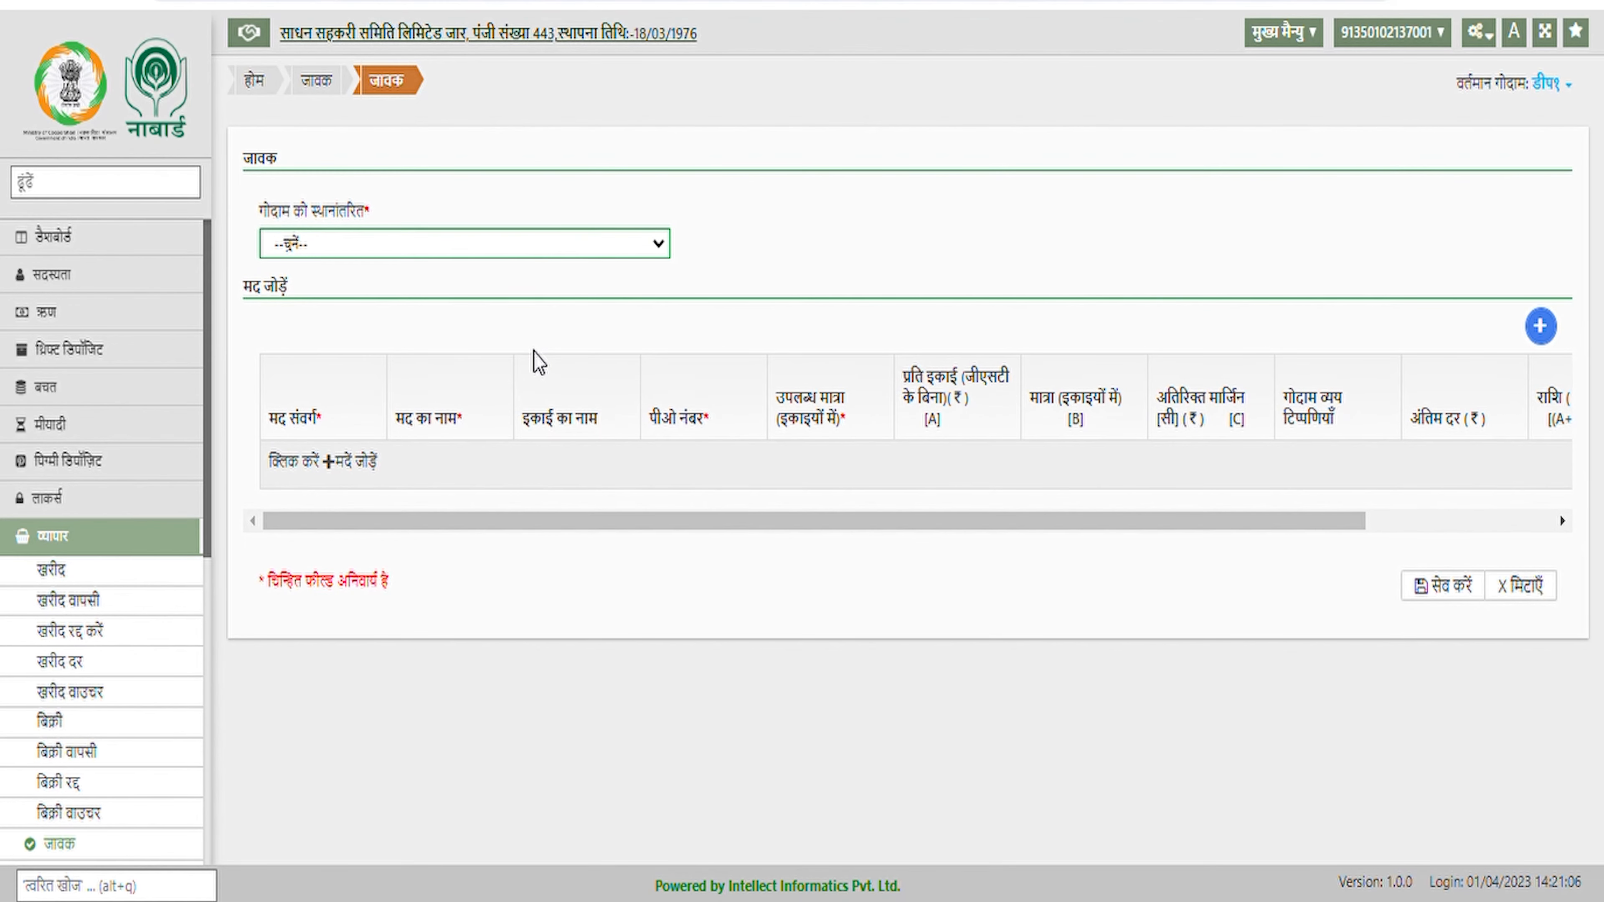
{"action": "left_click", "coordinate": [534, 351]}
Add a transfer line for उर्वरक item डी ए पी from PO 27
{"action": "left_click", "coordinate": [1540, 329]}
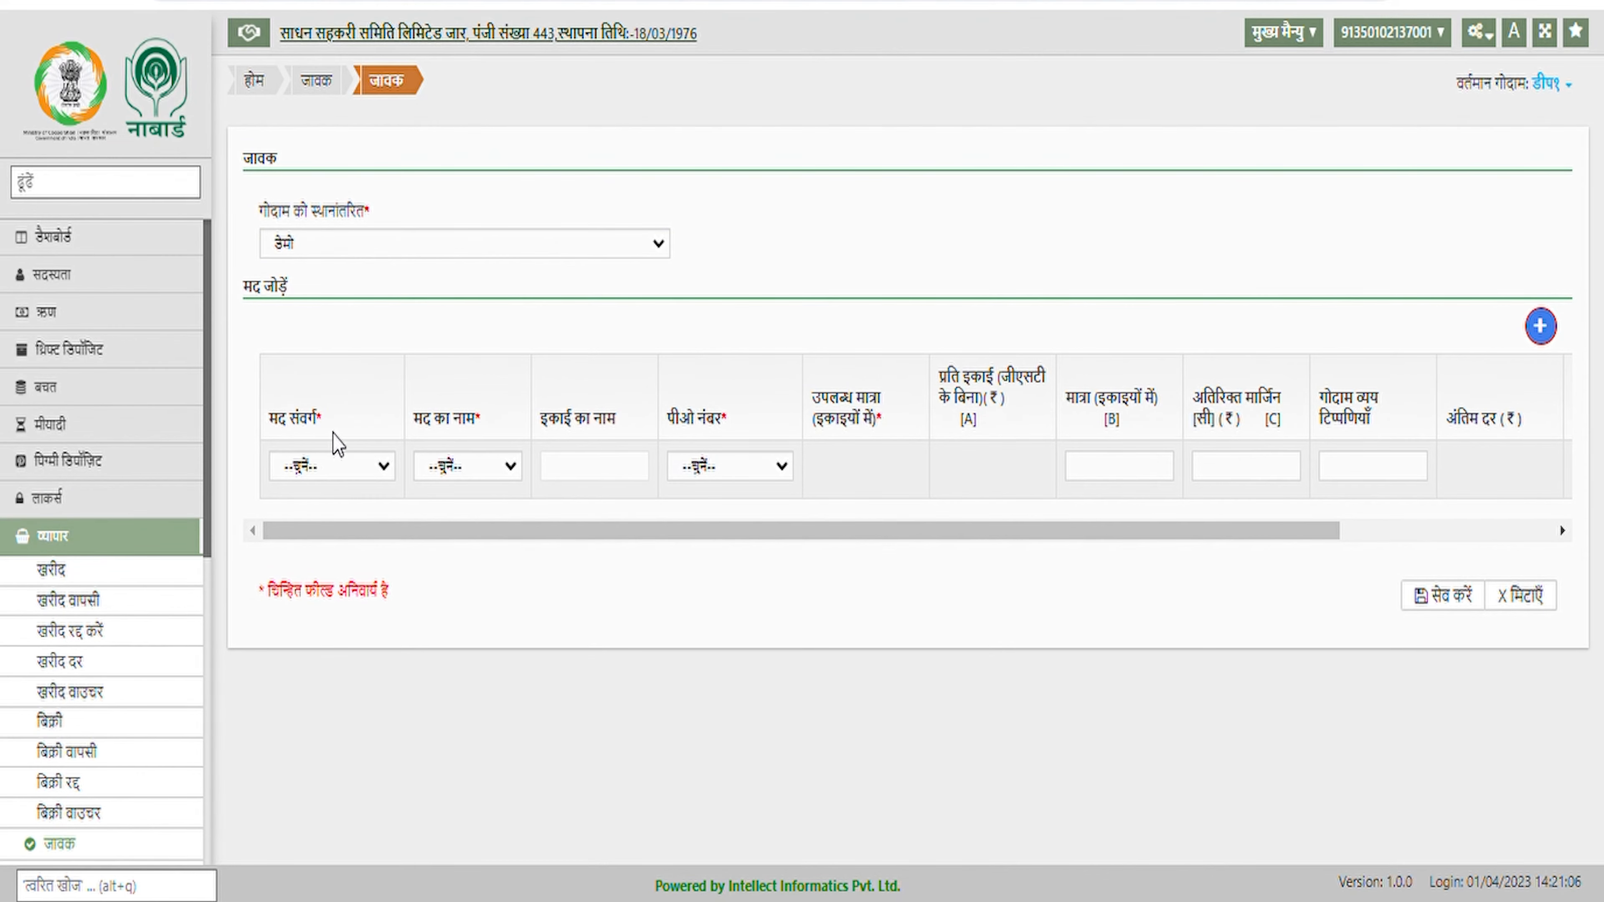
{"action": "left_click", "coordinate": [369, 479]}
{"action": "left_click", "coordinate": [354, 515]}
{"action": "left_click", "coordinate": [535, 485]}
{"action": "left_click", "coordinate": [526, 548]}
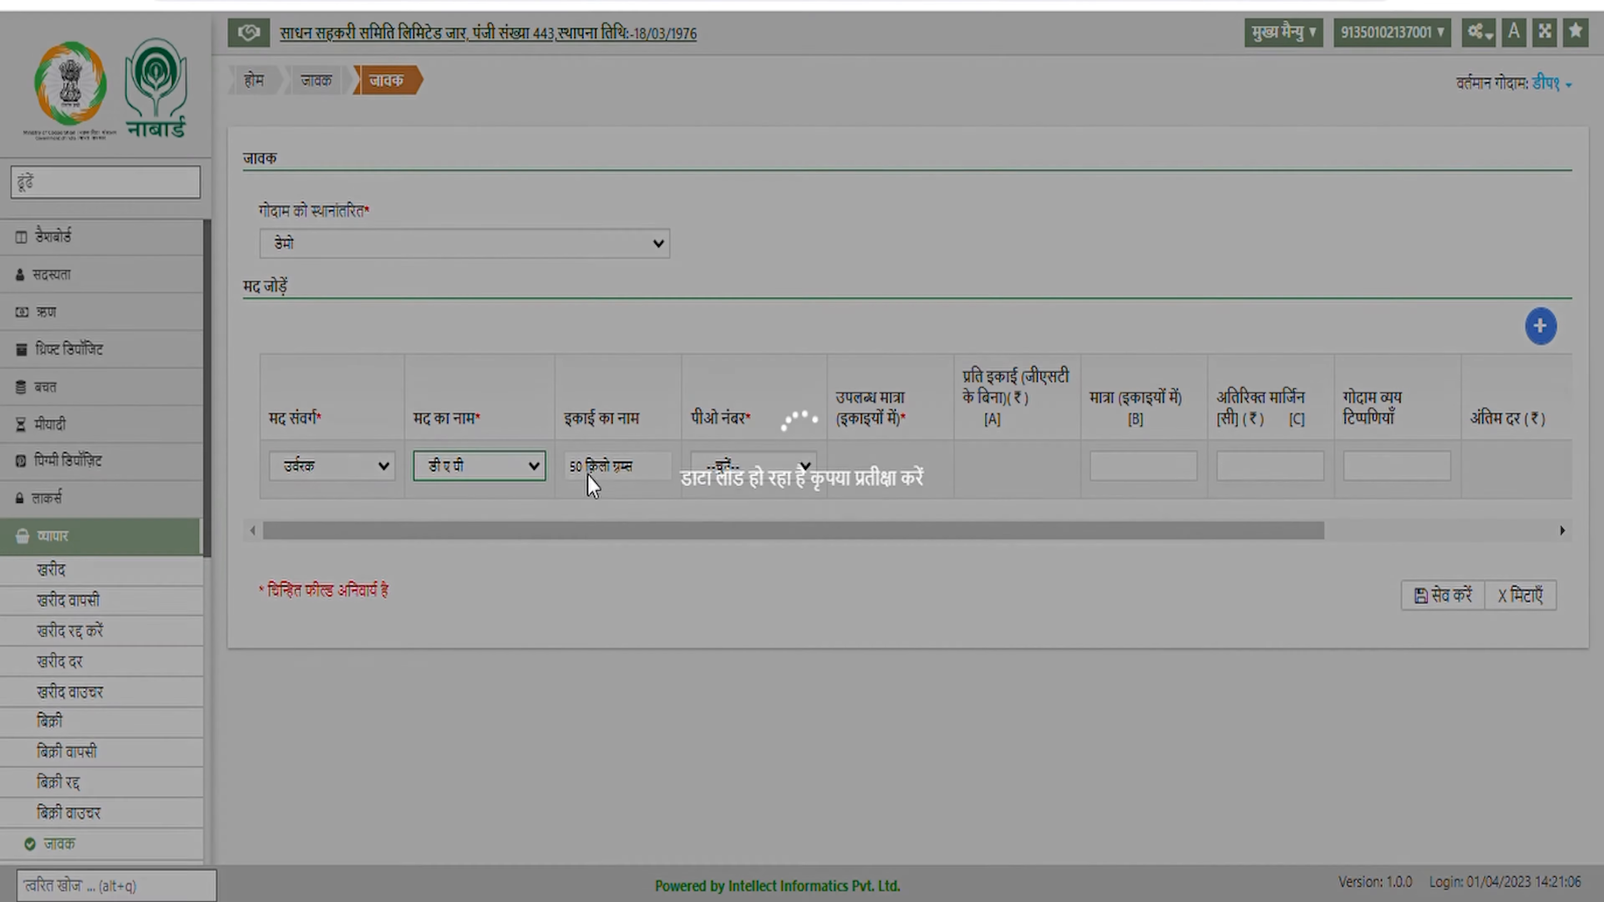
{"action": "left_click", "coordinate": [793, 467]}
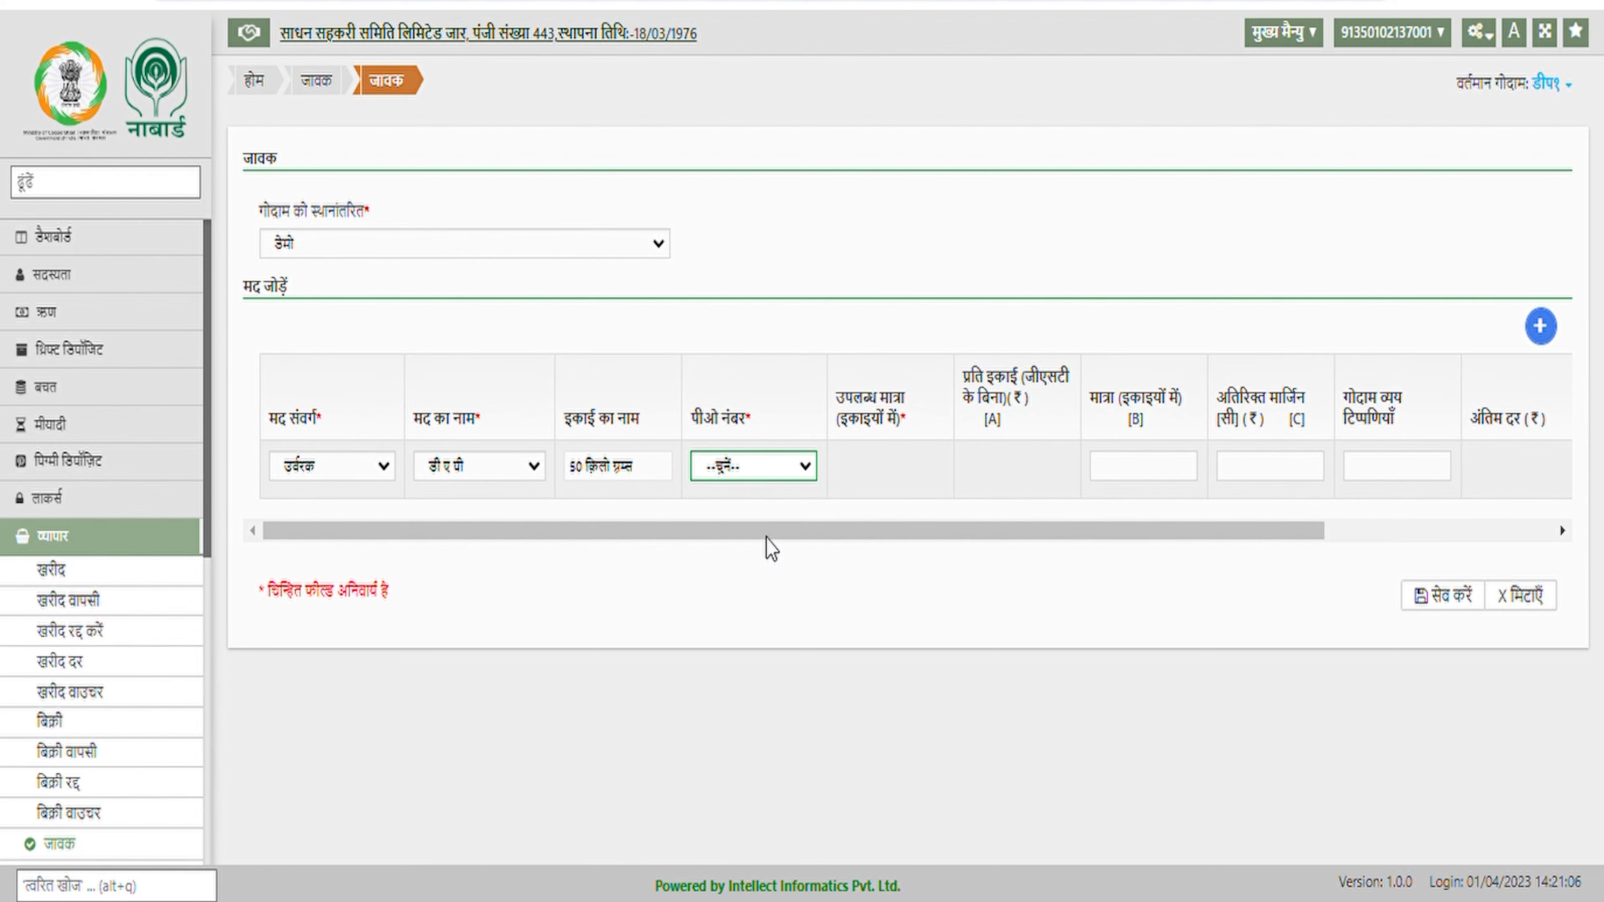
{"action": "key", "text": "Down"}
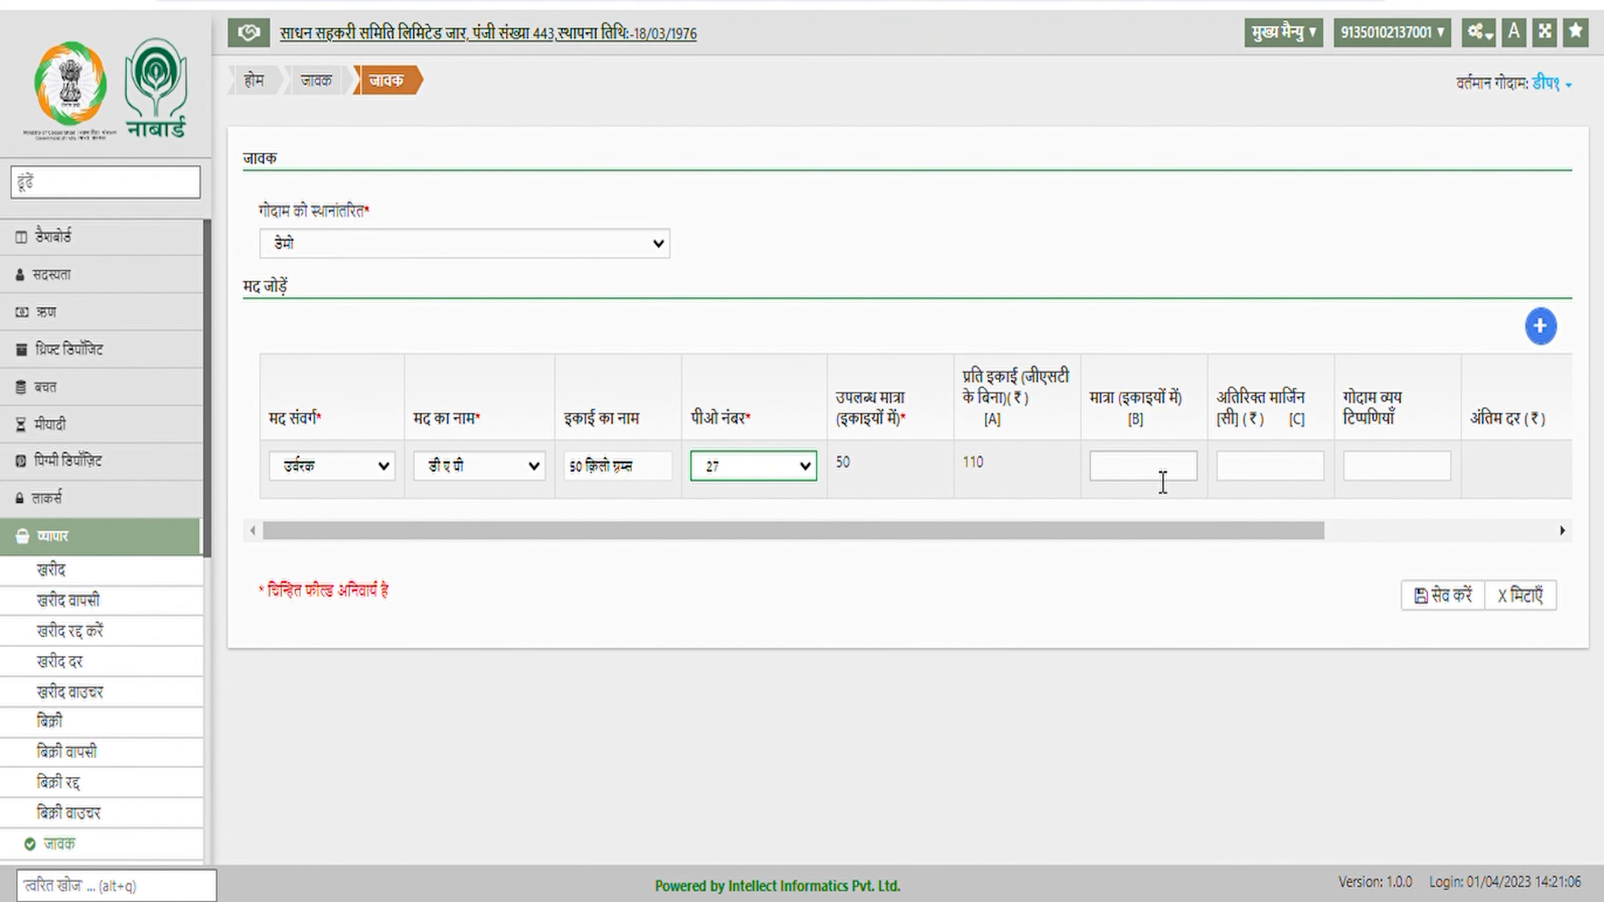
{"action": "left_click", "coordinate": [1163, 483]}
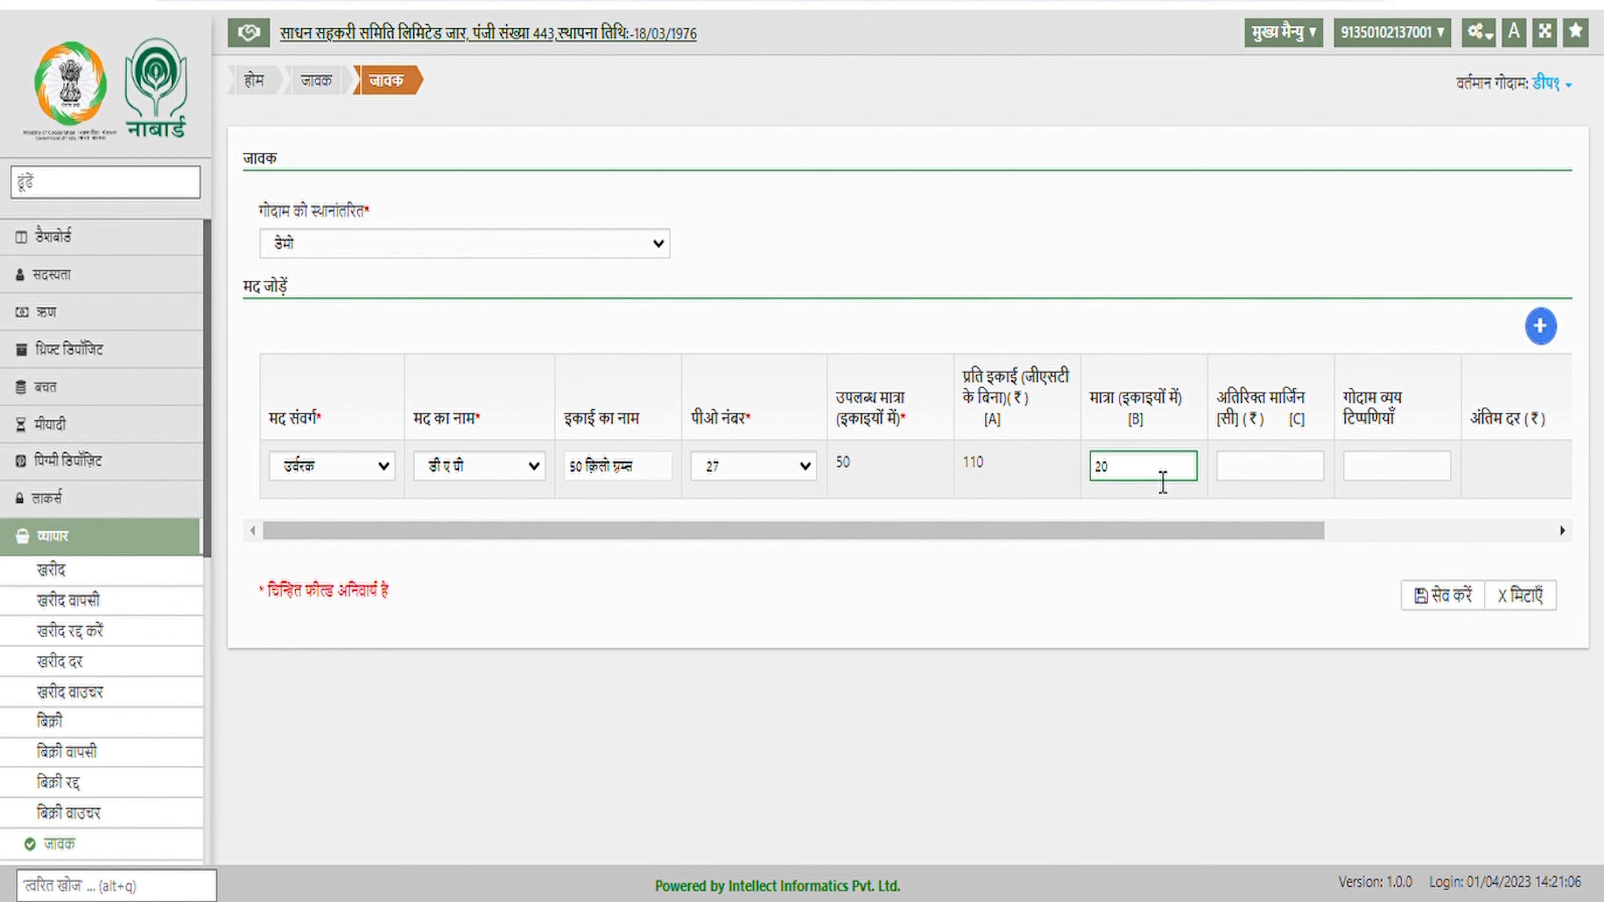
Skip margin and remarks, confirm the 2200 amount, and save the जावक transfer of 20 डी ए पी
{"action": "key", "text": "Tab"}
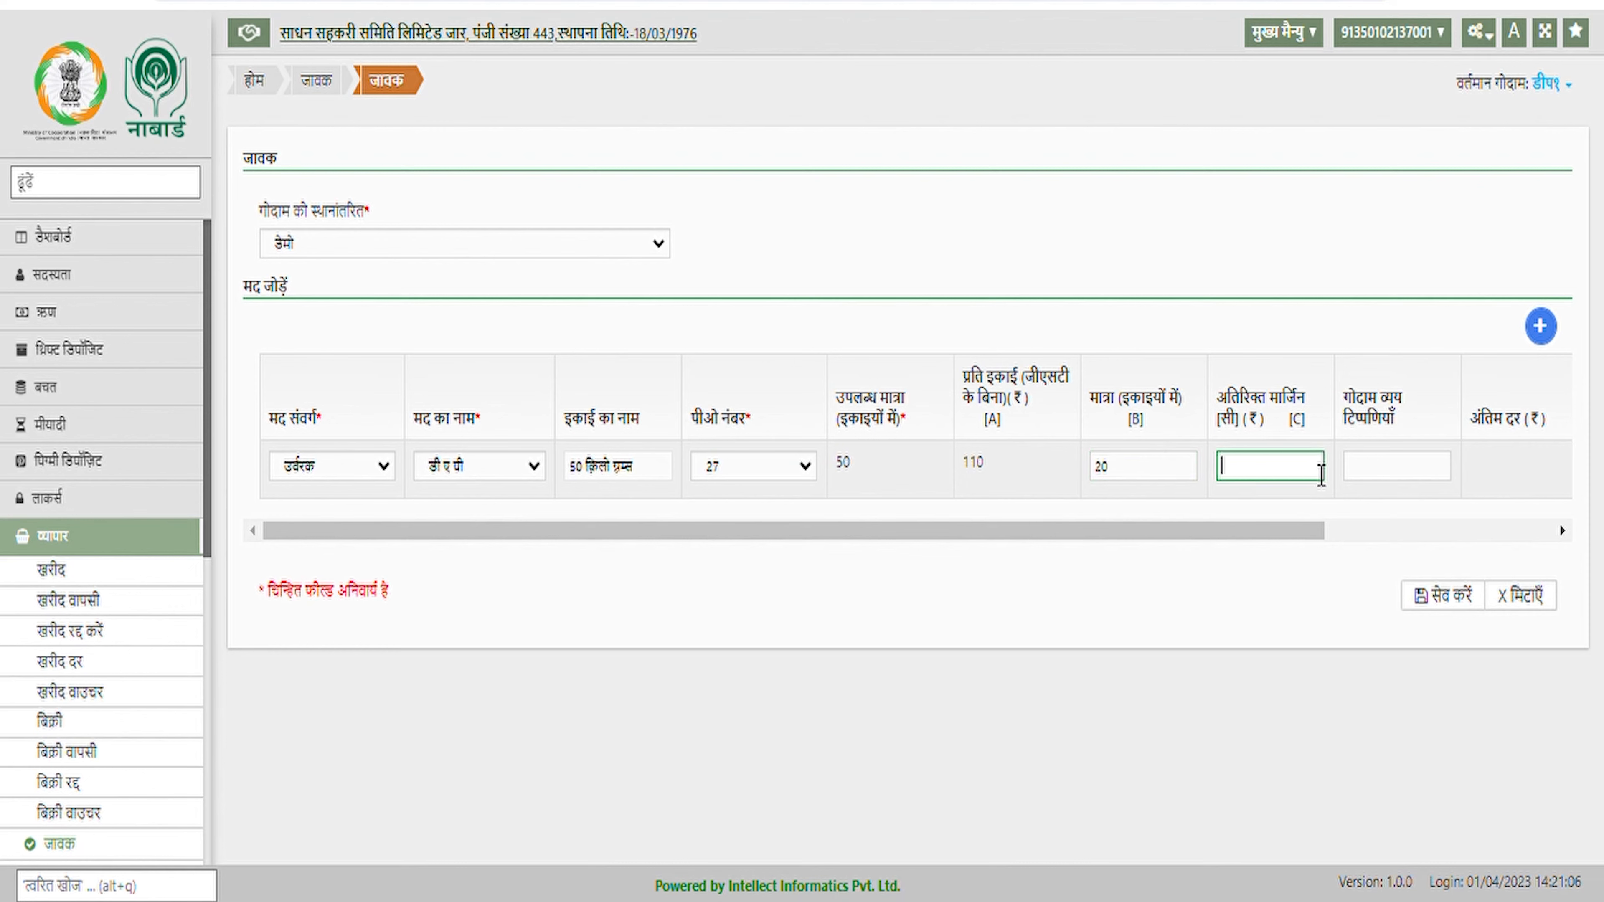
{"action": "key", "text": "Tab"}
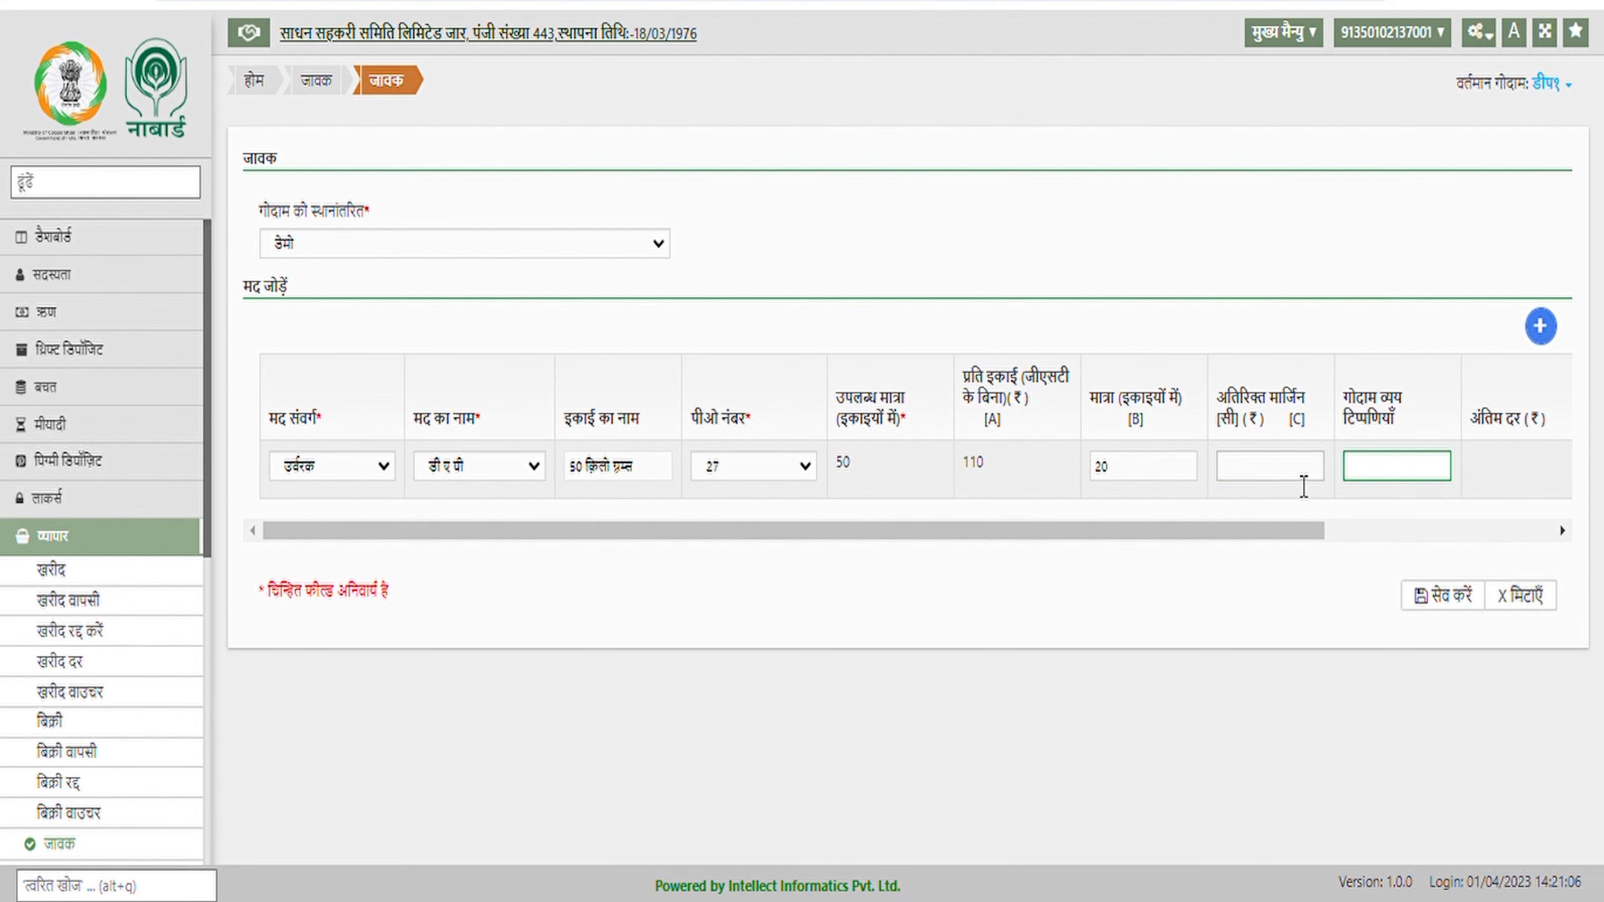
{"action": "left_click_drag", "start_coordinate": [1238, 534], "coordinate": [1375, 512]}
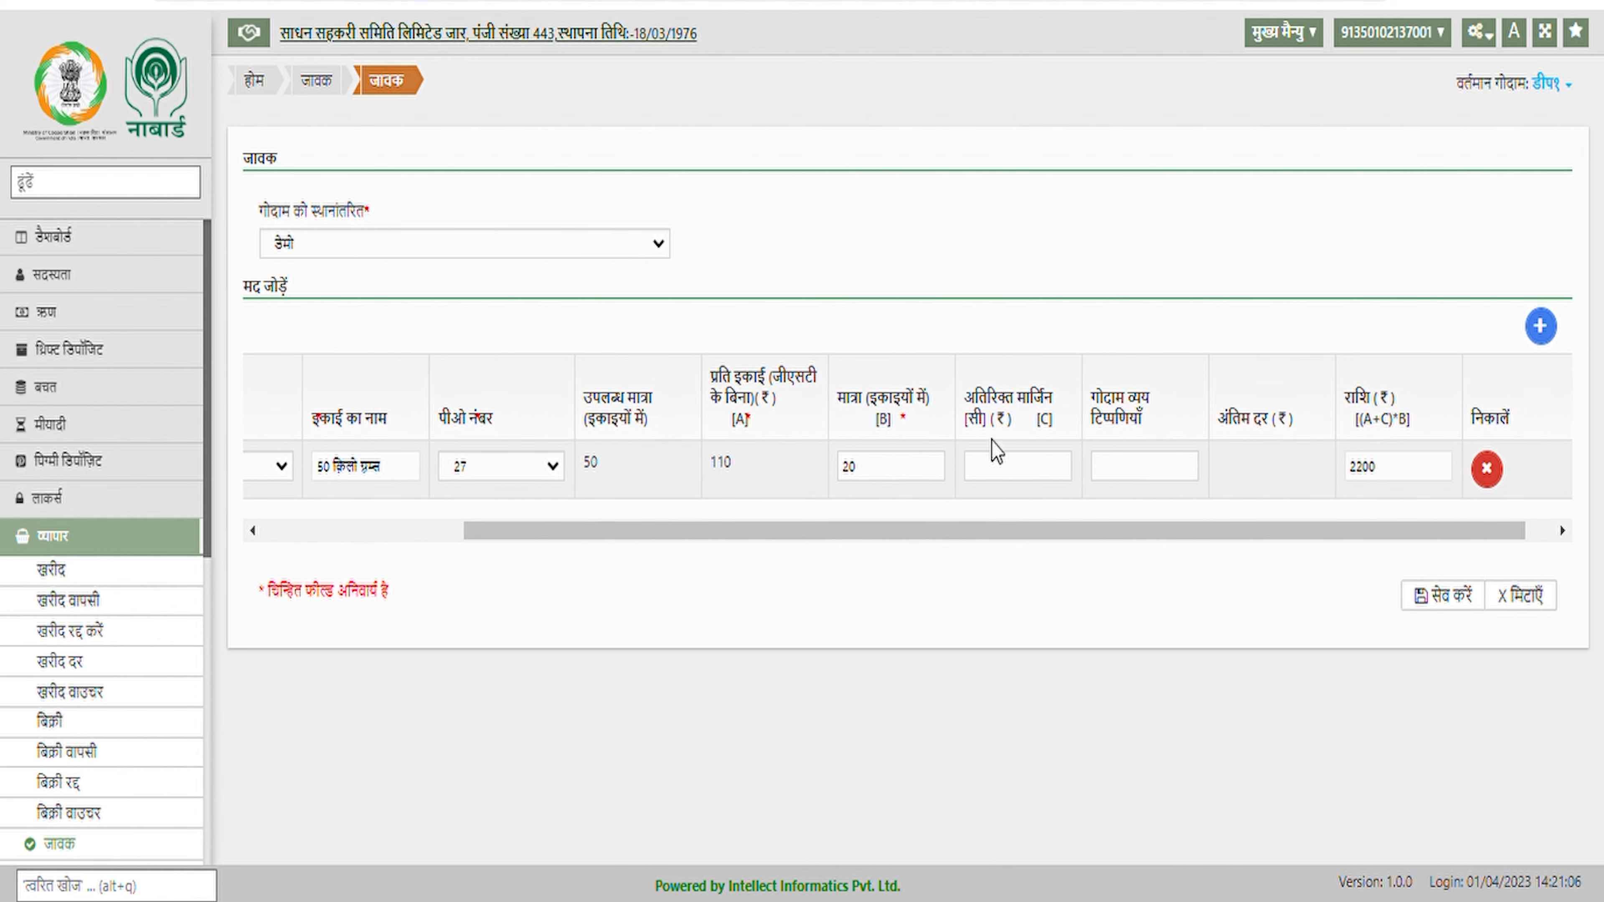
{"action": "left_click", "coordinate": [1144, 473]}
{"action": "left_click_drag", "start_coordinate": [1343, 474], "coordinate": [1401, 471]}
{"action": "left_click_drag", "start_coordinate": [1399, 533], "coordinate": [1301, 544]}
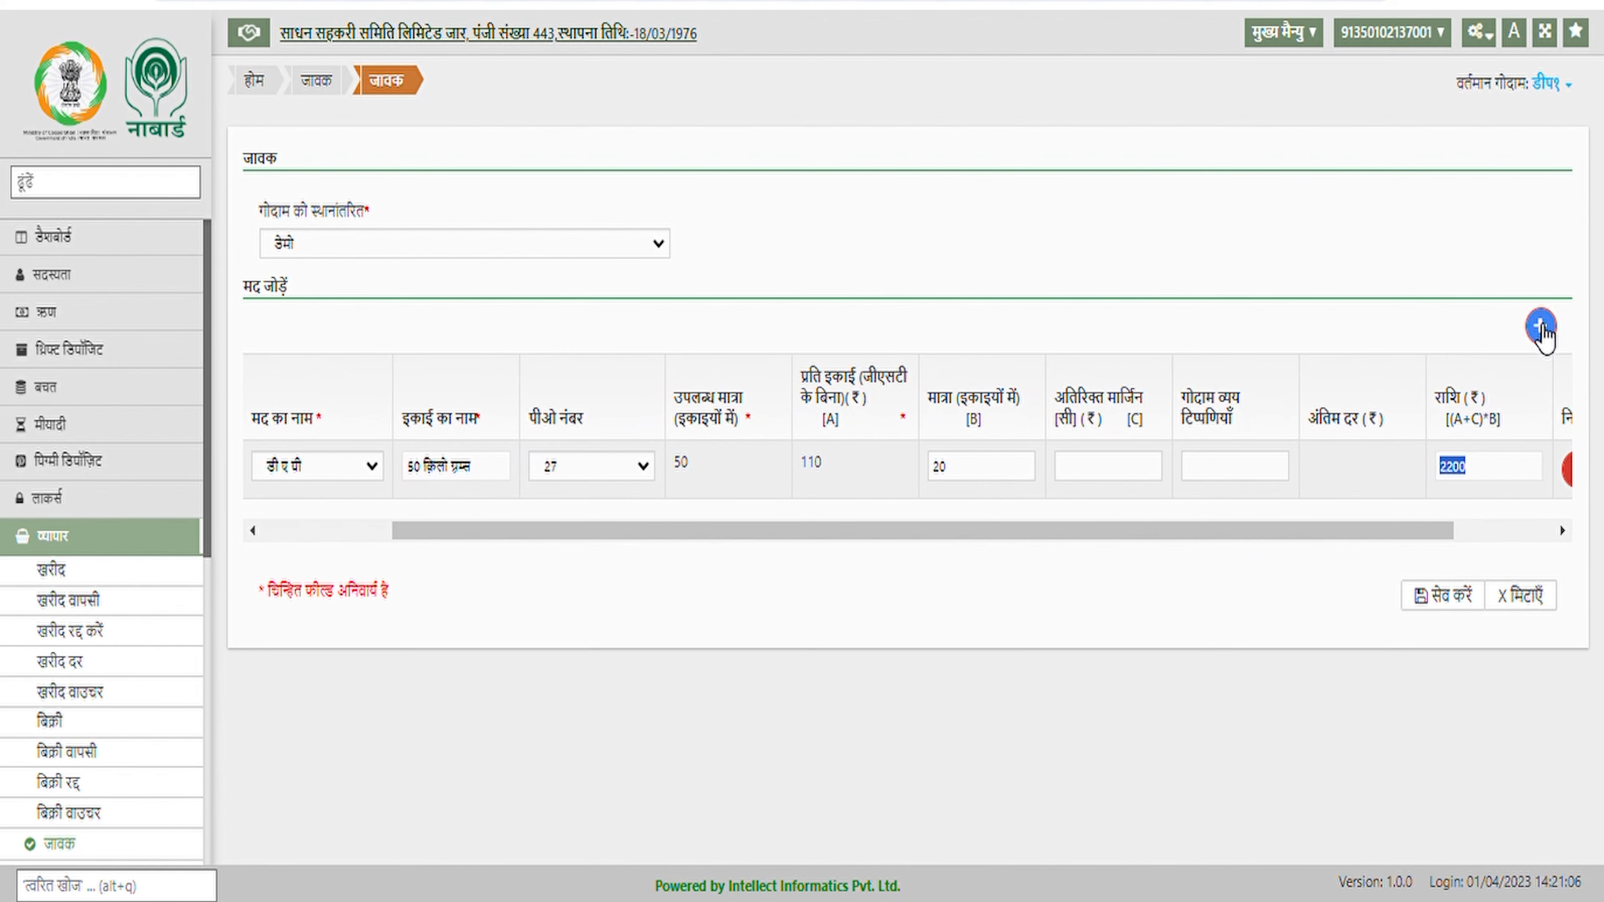
{"action": "left_click", "coordinate": [1443, 596]}
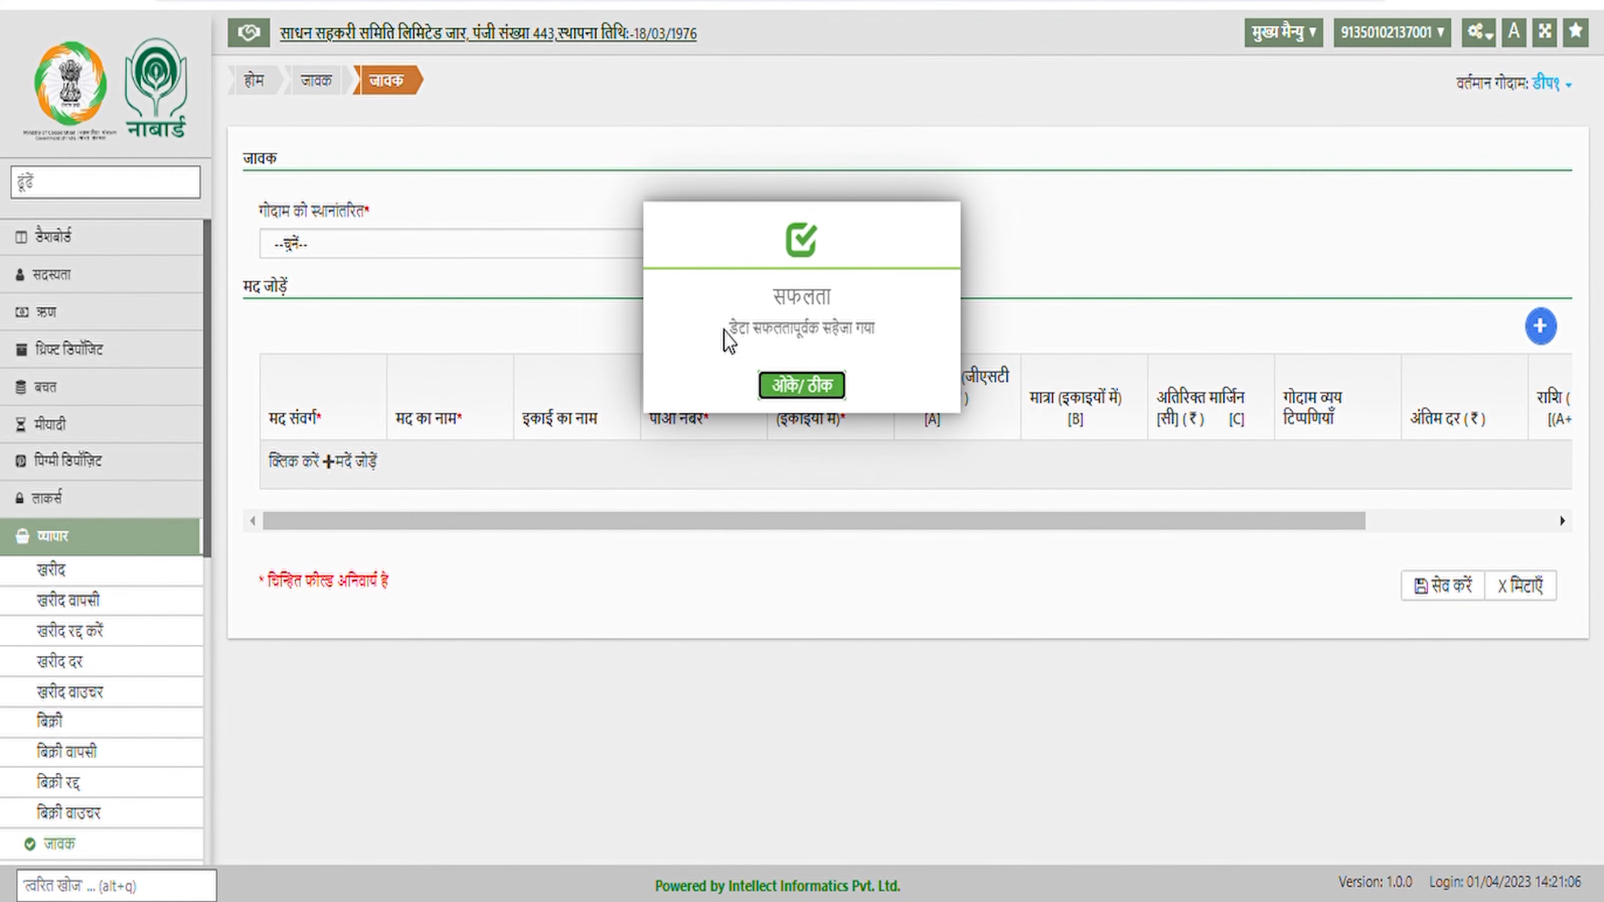
{"action": "left_click", "coordinate": [822, 389]}
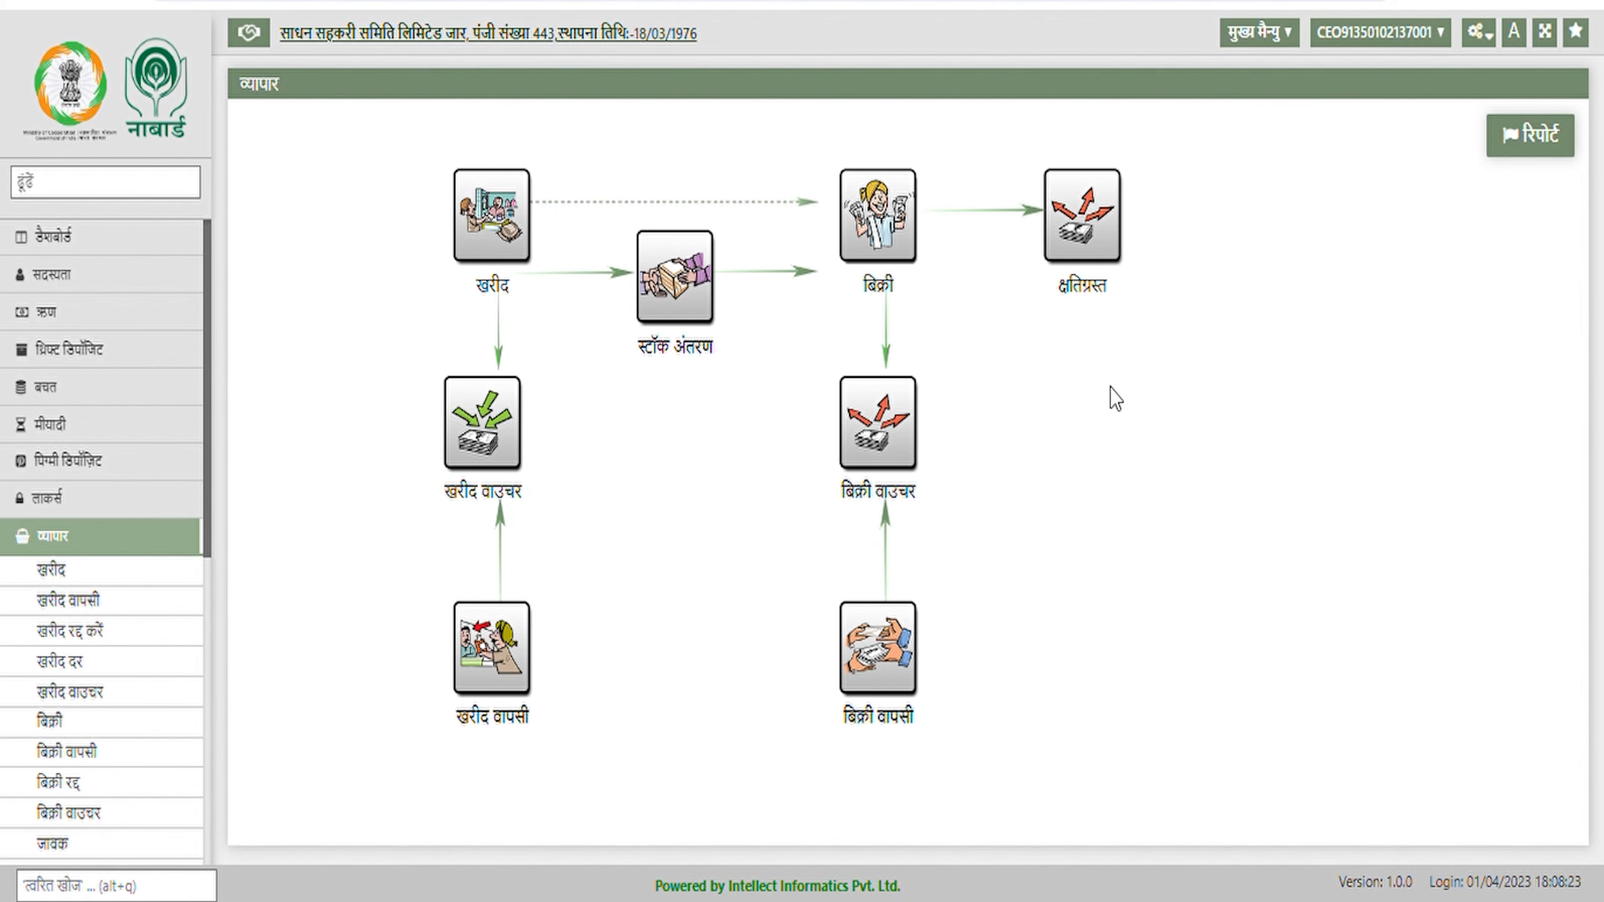
Load pending आवक stock from डीप१, select the डी ए पी row, and save the receipt
{"action": "left_click", "coordinate": [683, 268]}
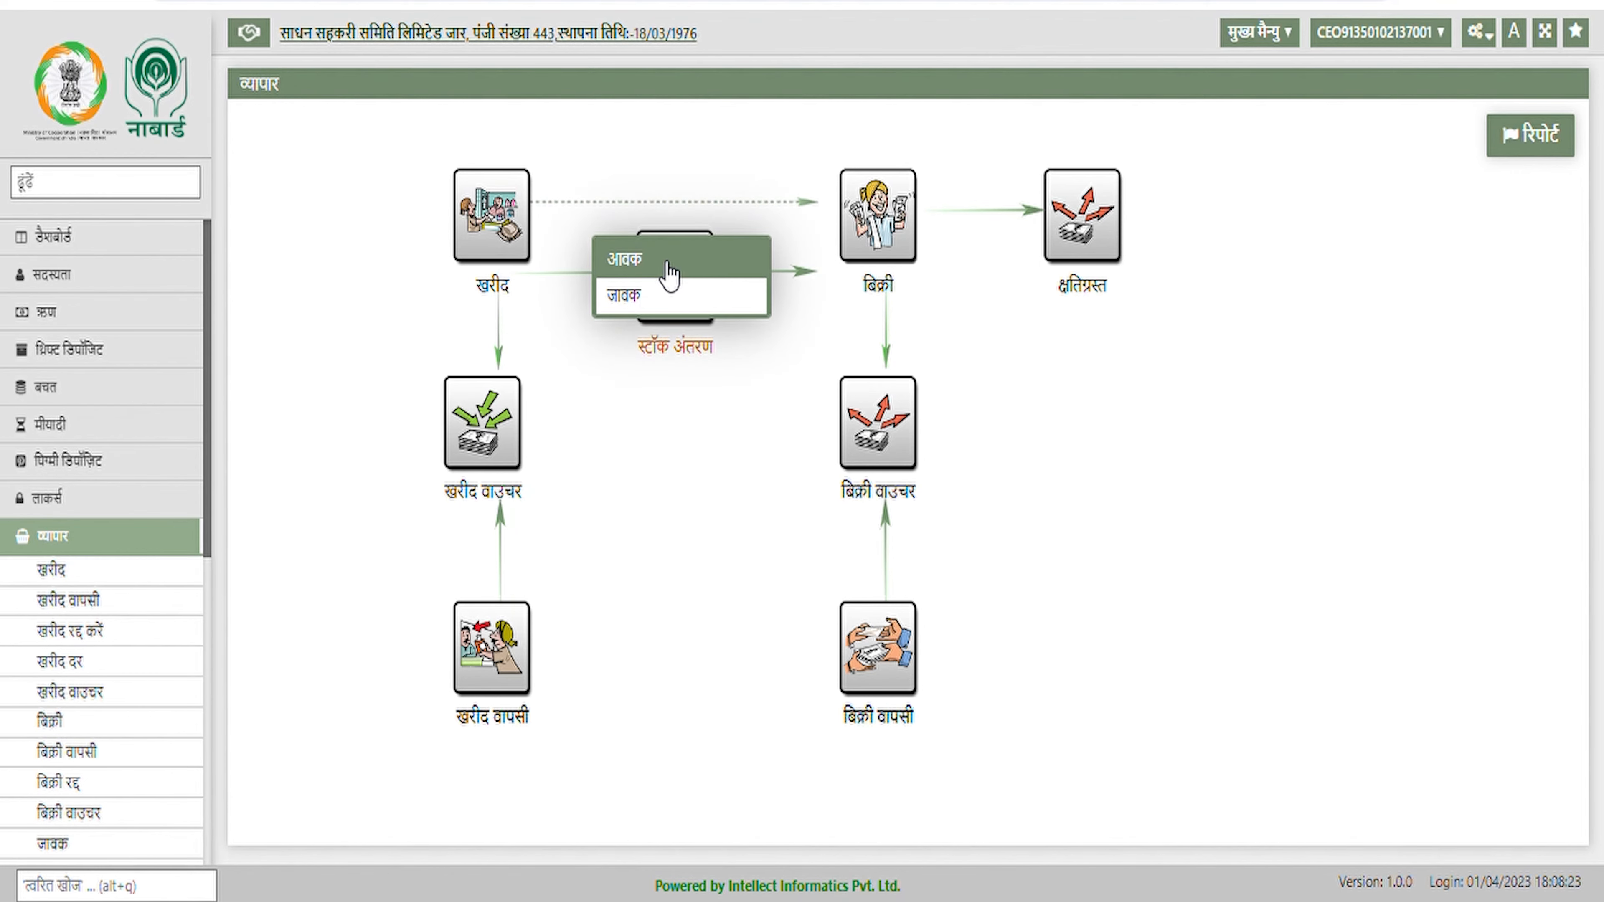
{"action": "left_click", "coordinate": [699, 270]}
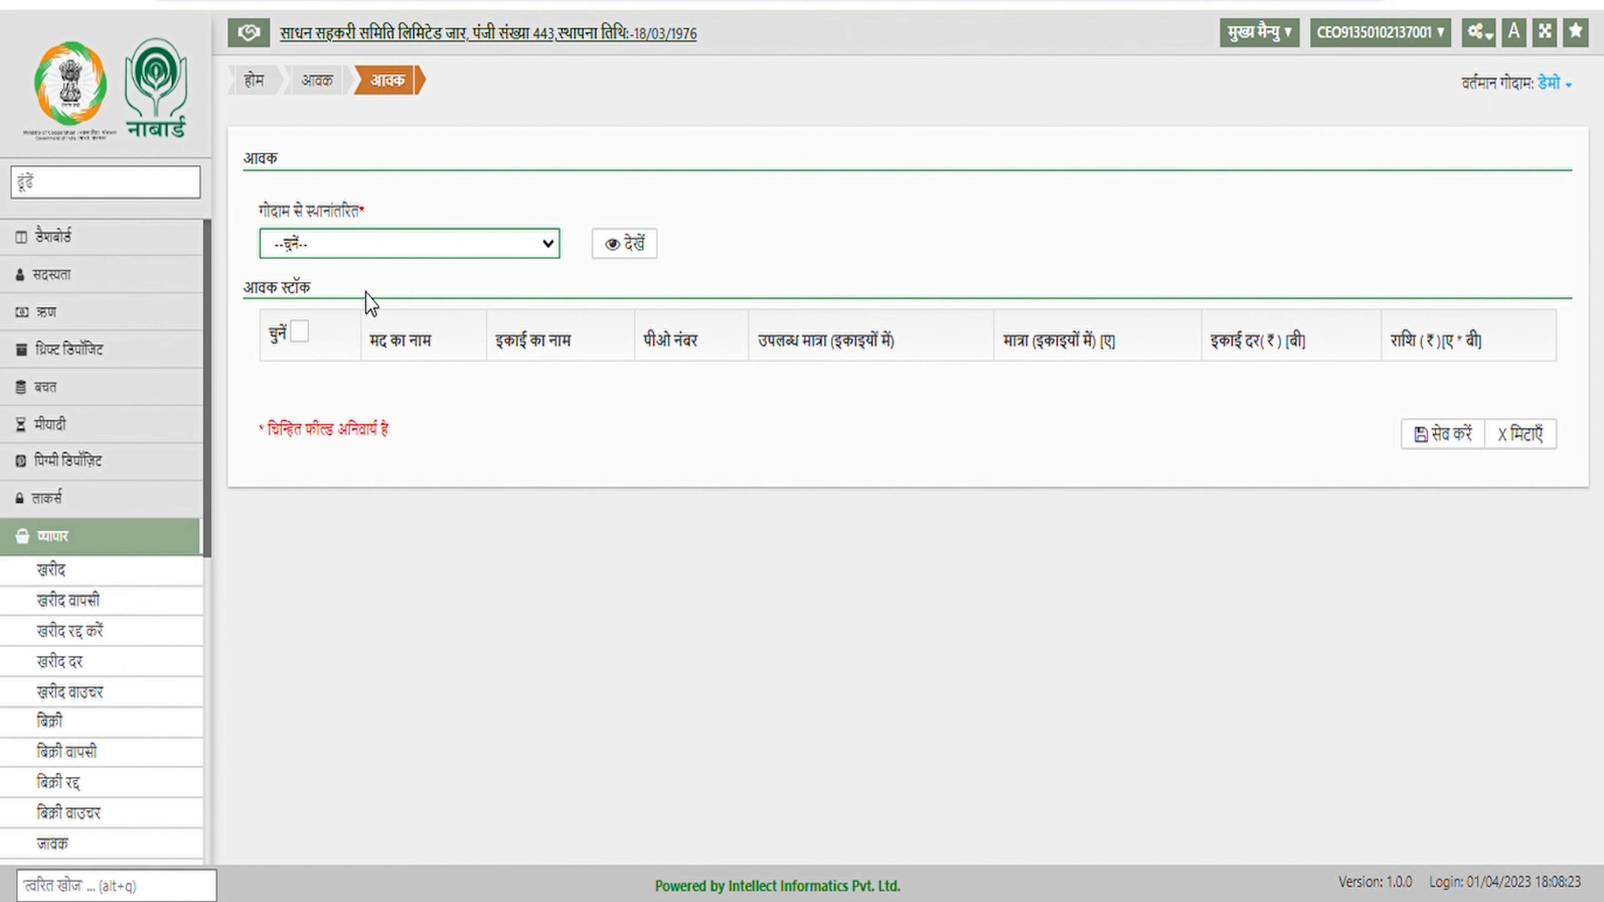
{"action": "left_click", "coordinate": [366, 292]}
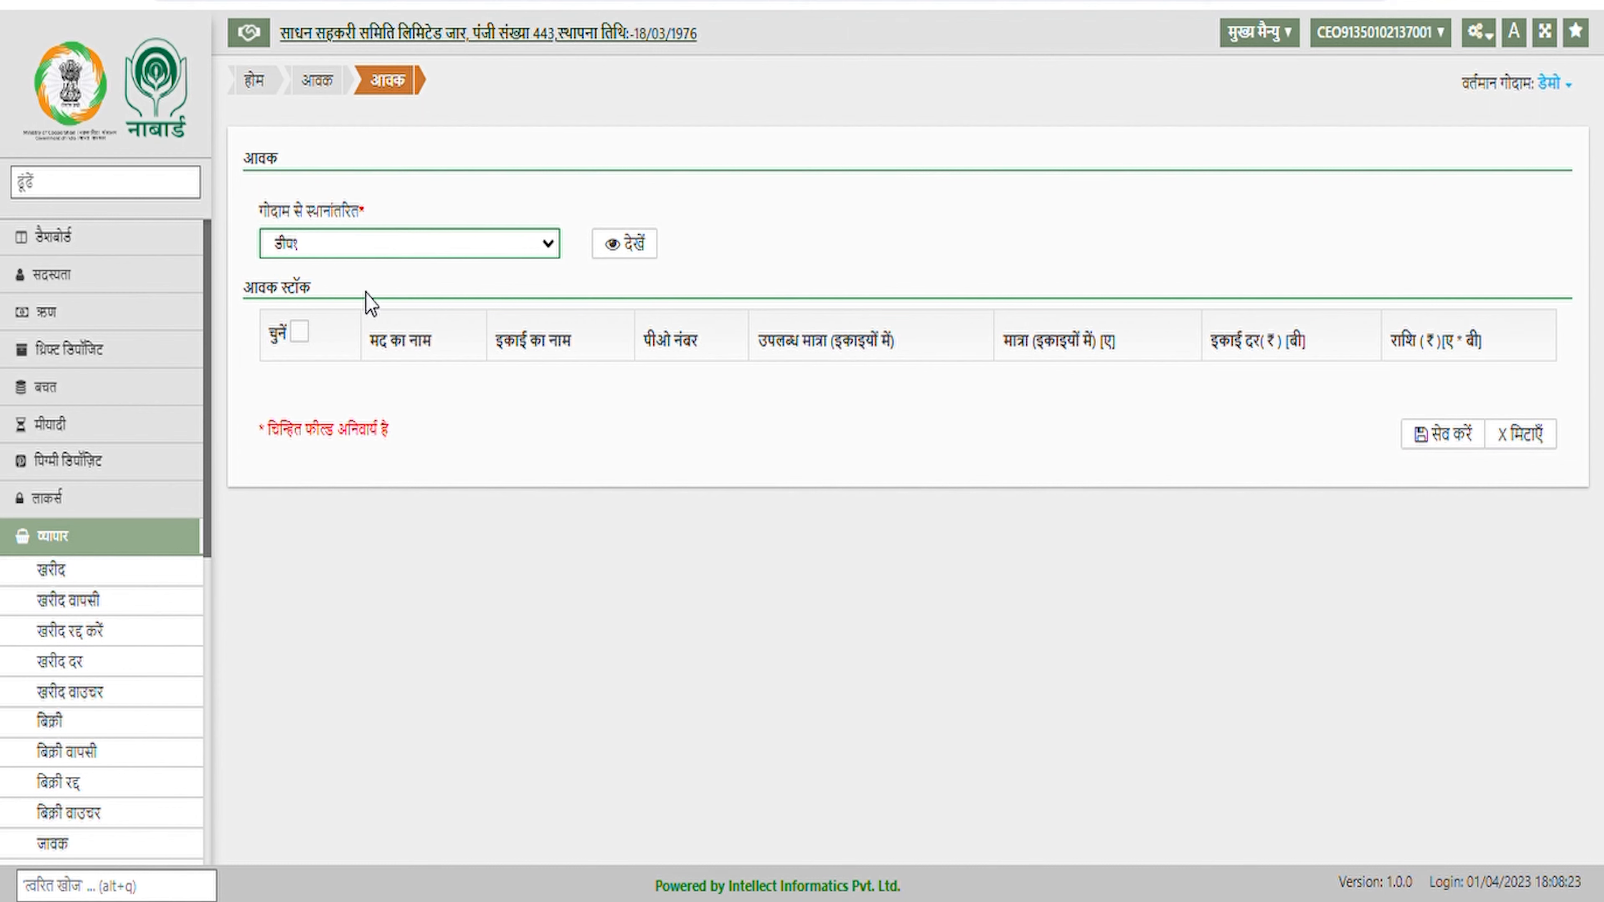
{"action": "left_click", "coordinate": [632, 263]}
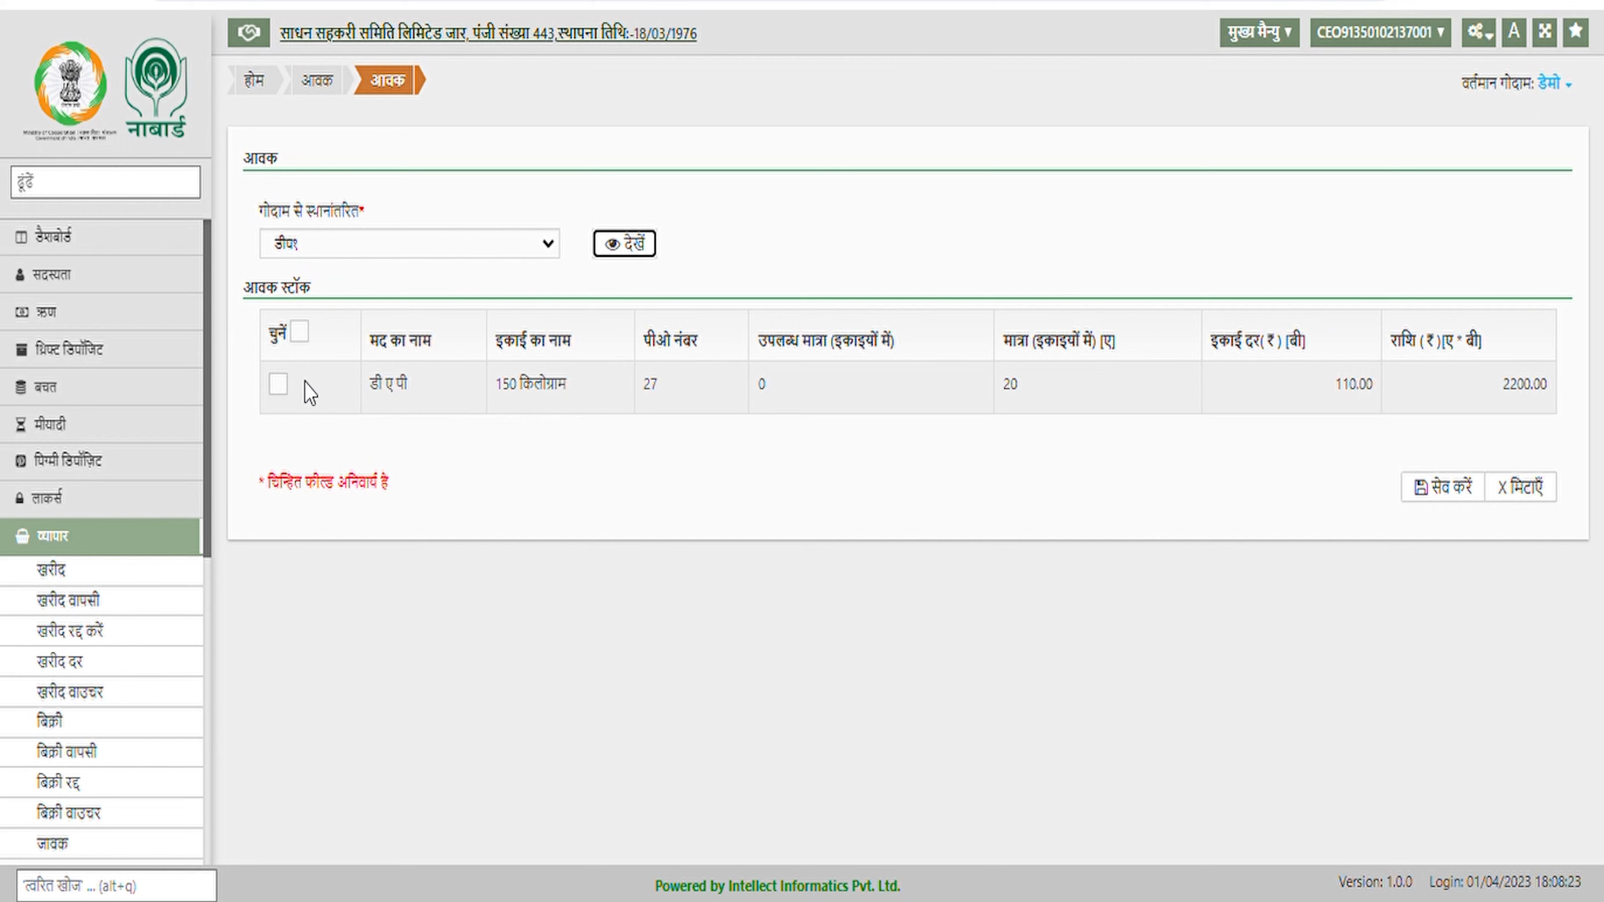
{"action": "left_click", "coordinate": [278, 383]}
{"action": "left_click", "coordinate": [1444, 489]}
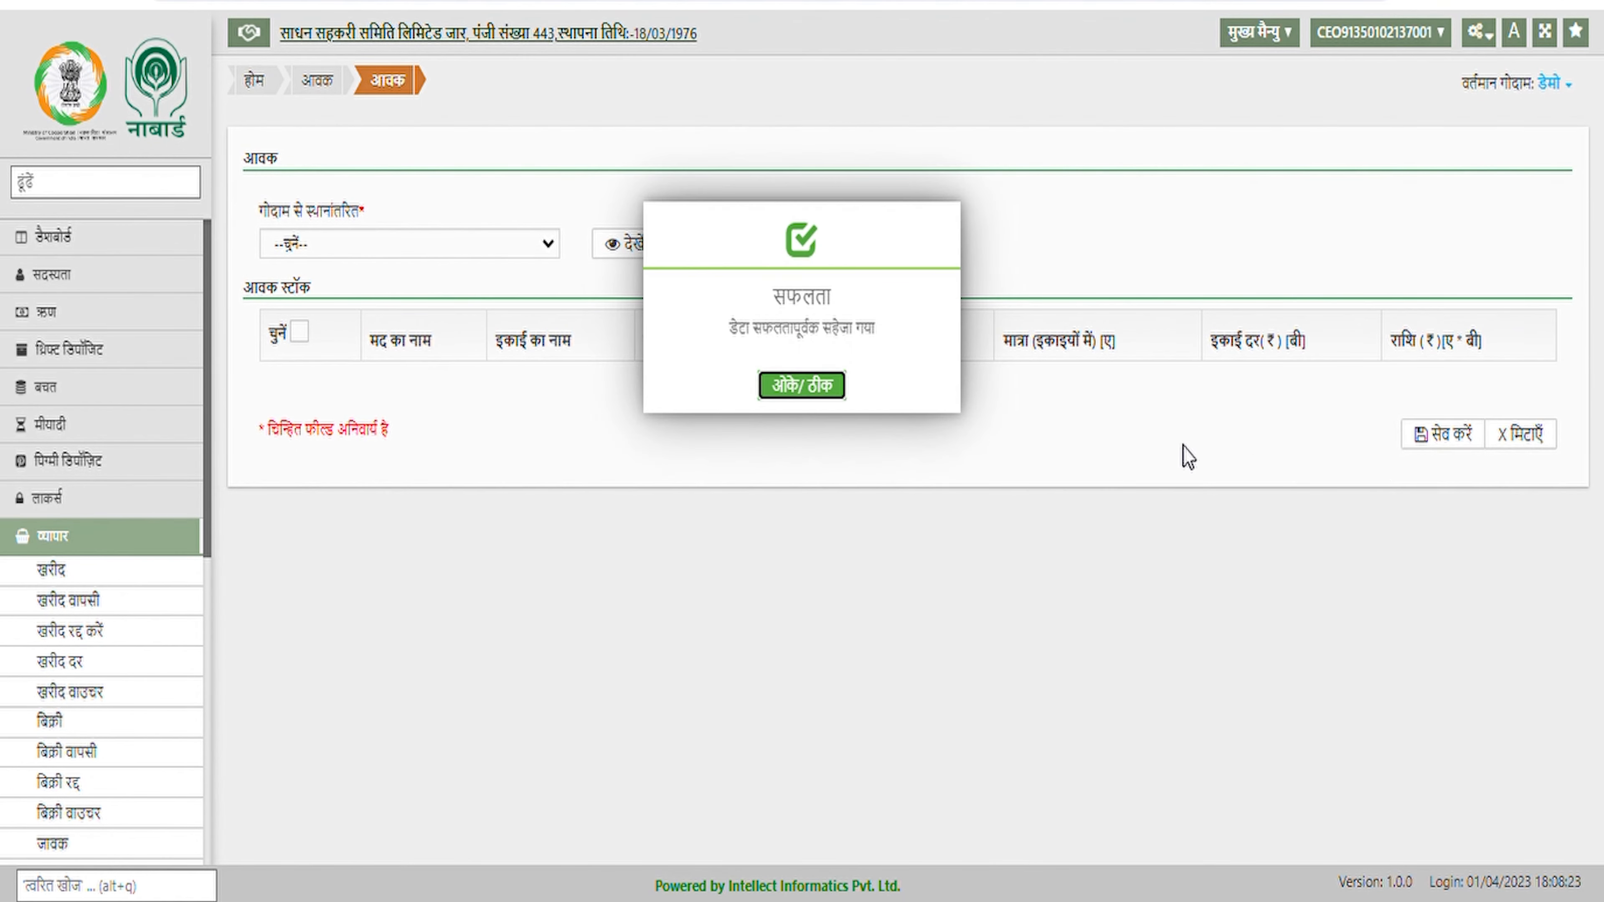
{"action": "left_click", "coordinate": [814, 395]}
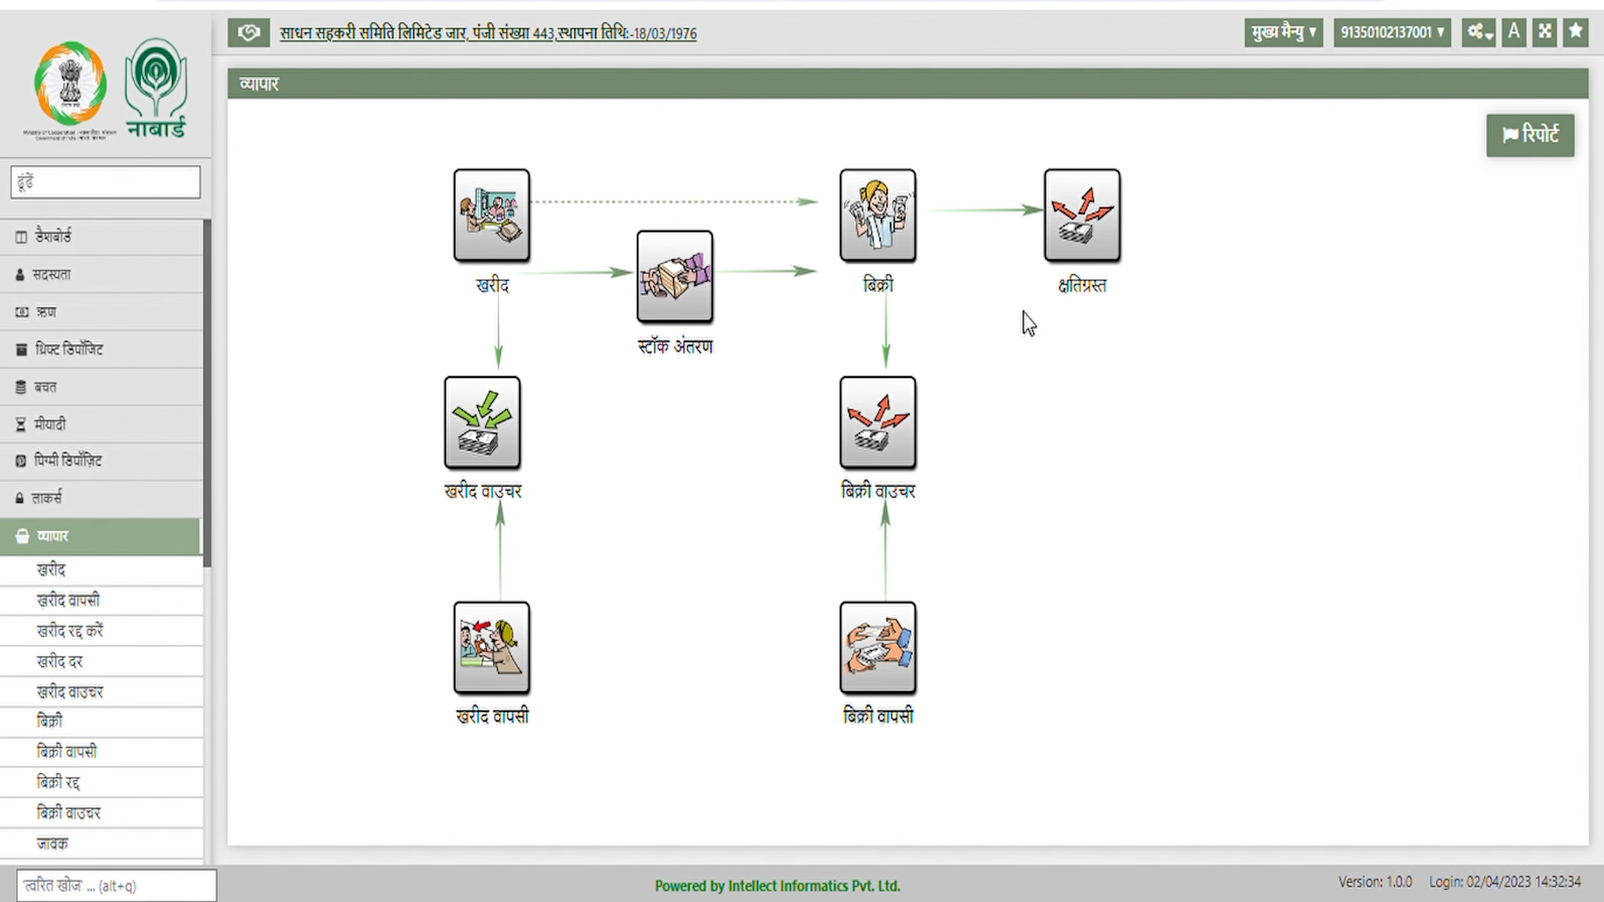
Add a damaged-stock line for उर्वरक item डी ए पी from PO 27
{"action": "left_click", "coordinate": [1046, 297]}
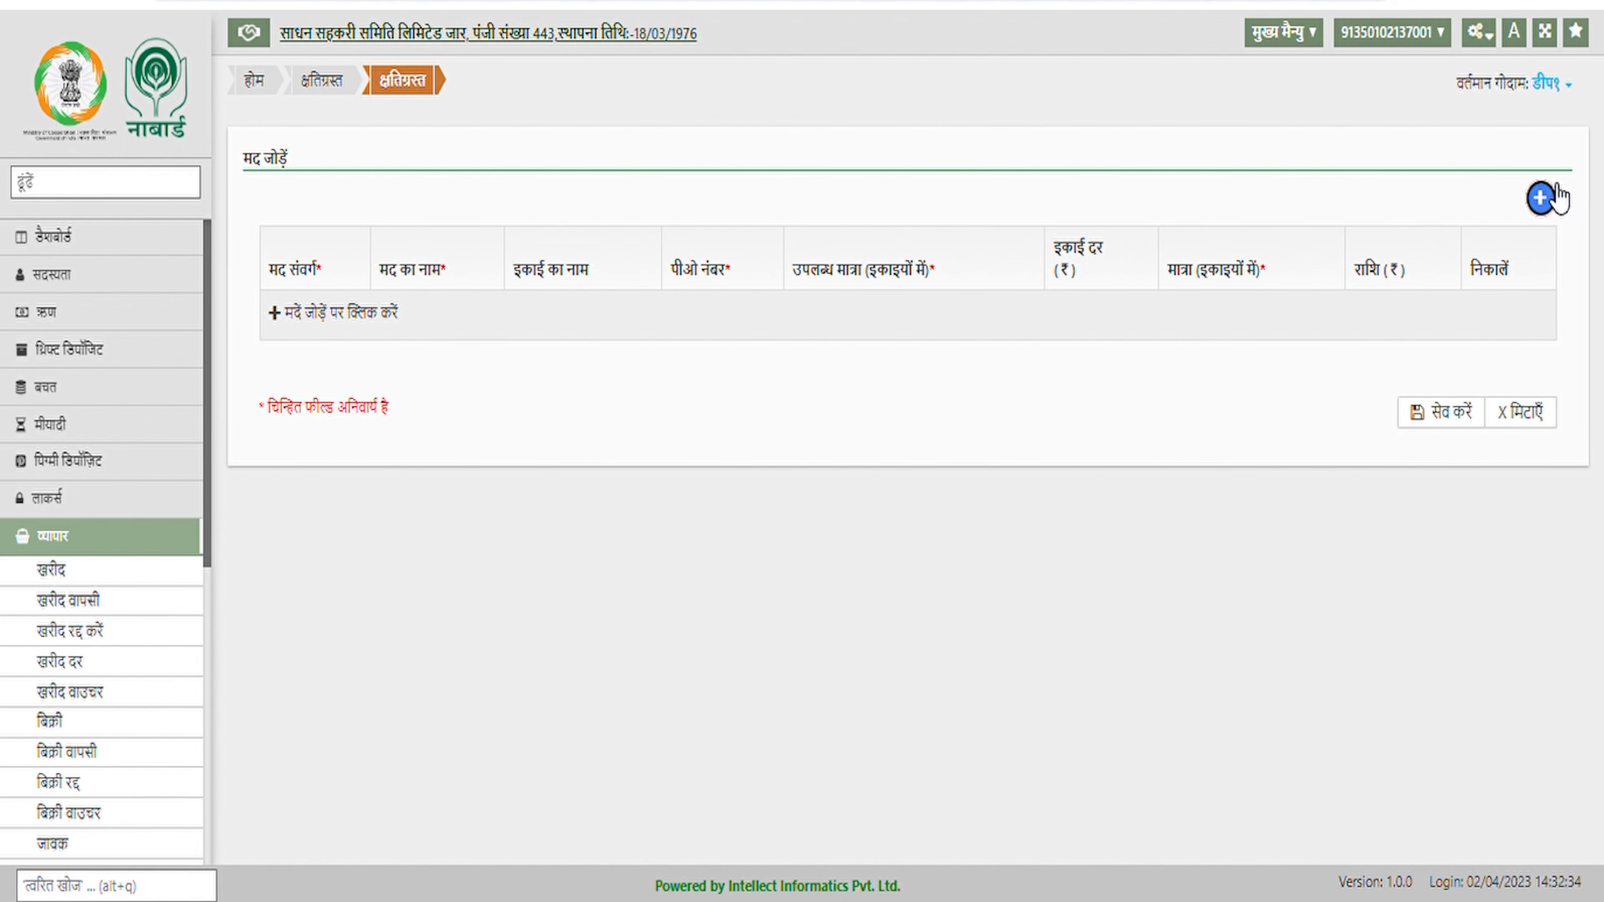
{"action": "left_click", "coordinate": [1543, 198]}
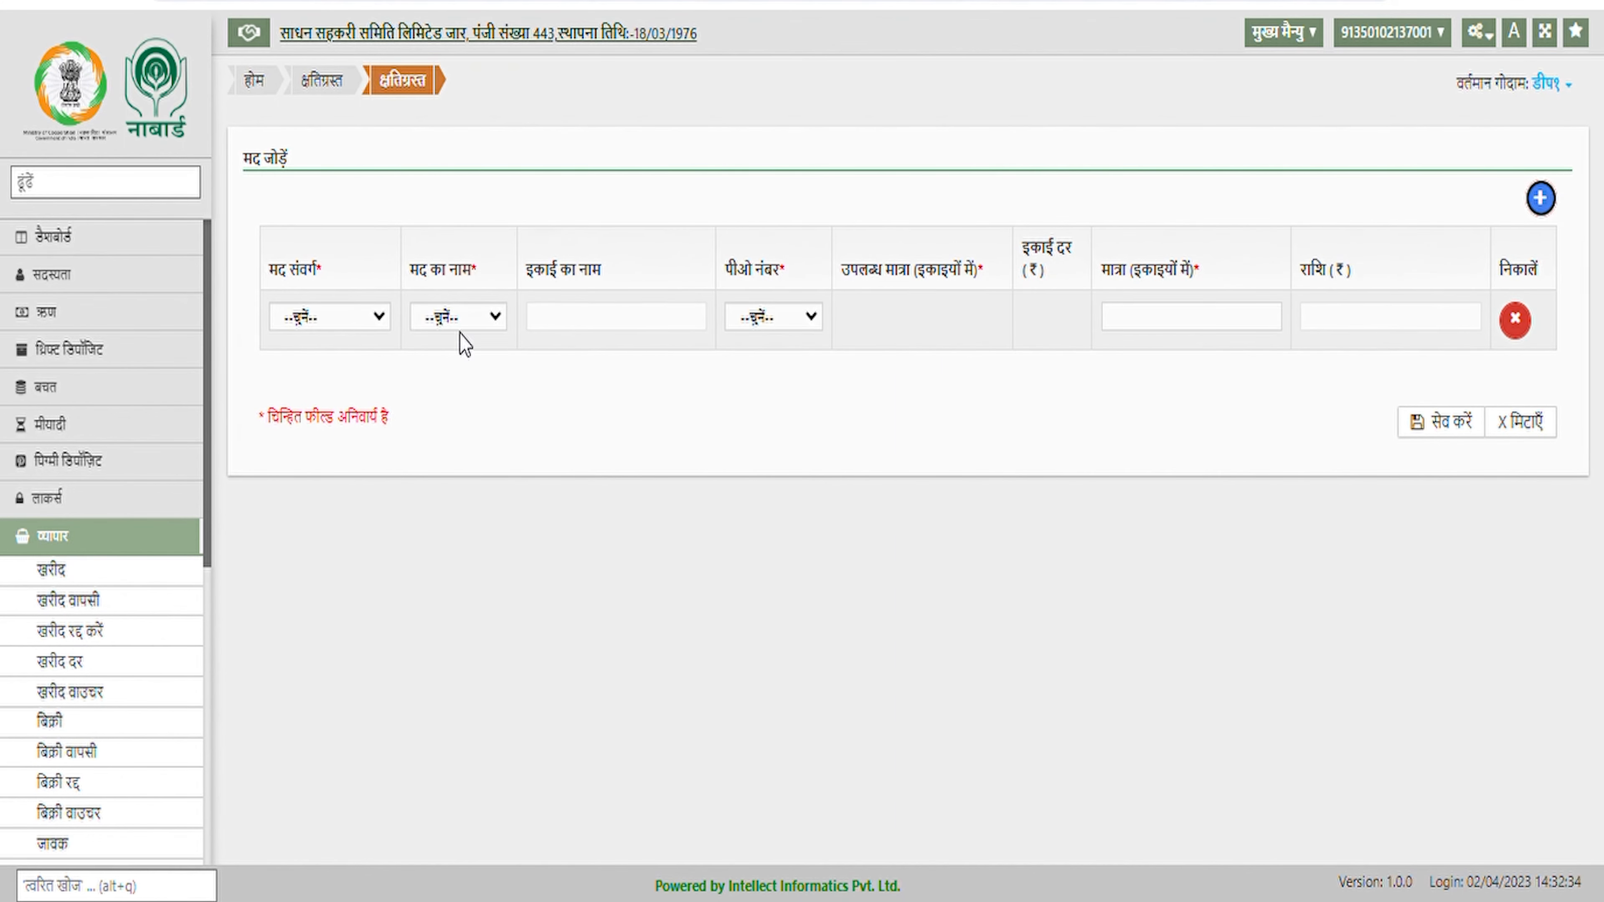
{"action": "left_click", "coordinate": [370, 315]}
{"action": "left_click", "coordinate": [484, 344]}
{"action": "left_click", "coordinate": [493, 405]}
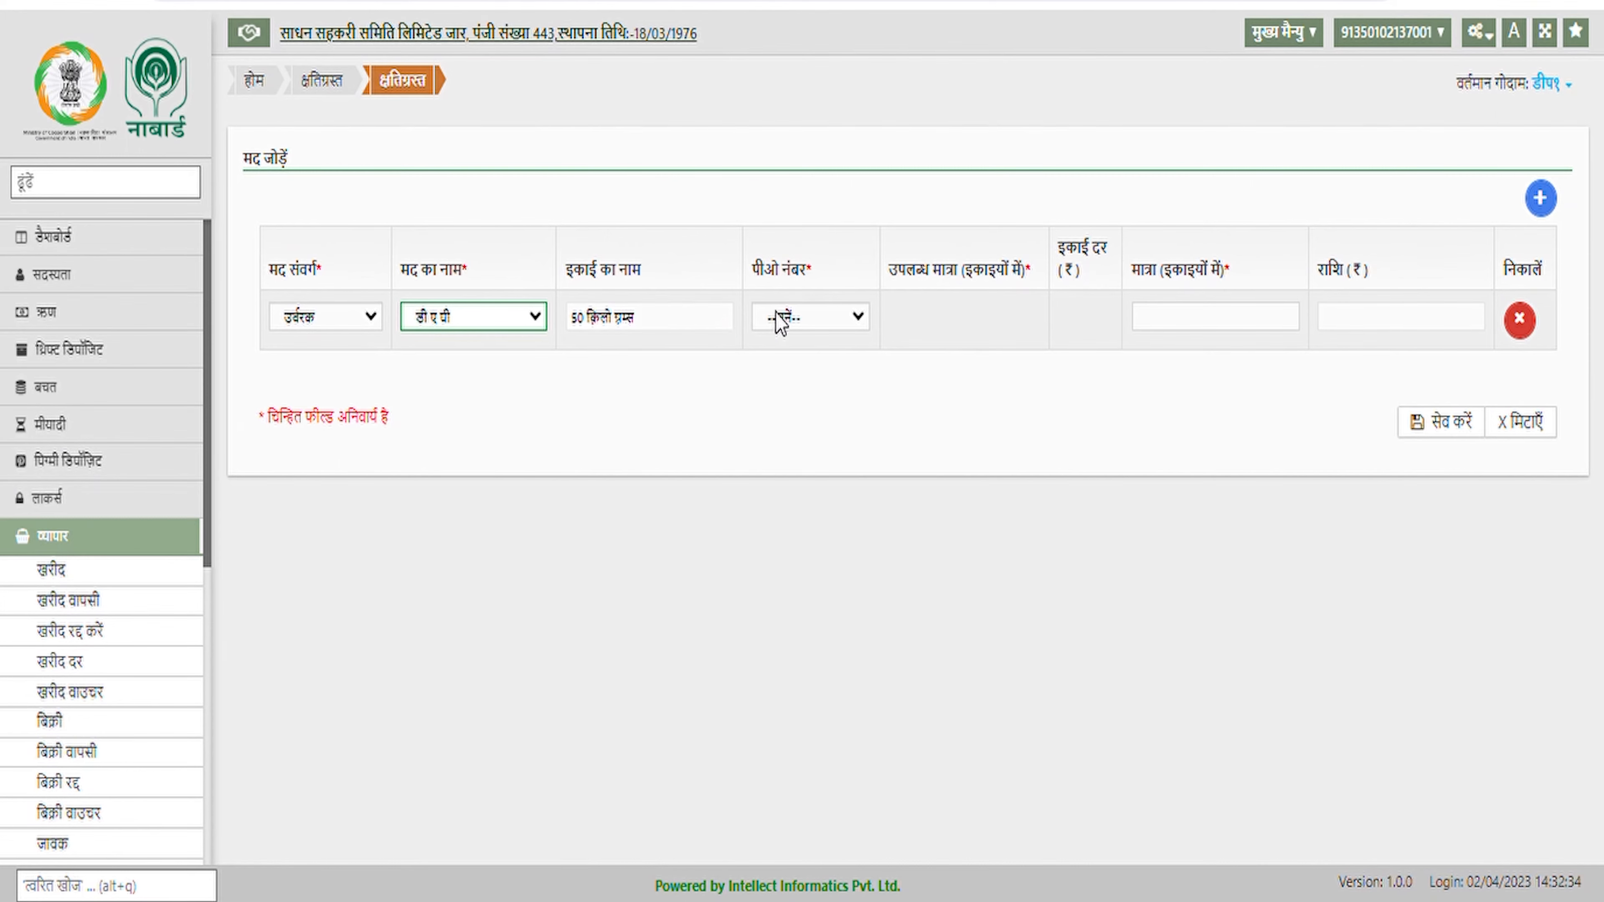
{"action": "left_click", "coordinate": [797, 320]}
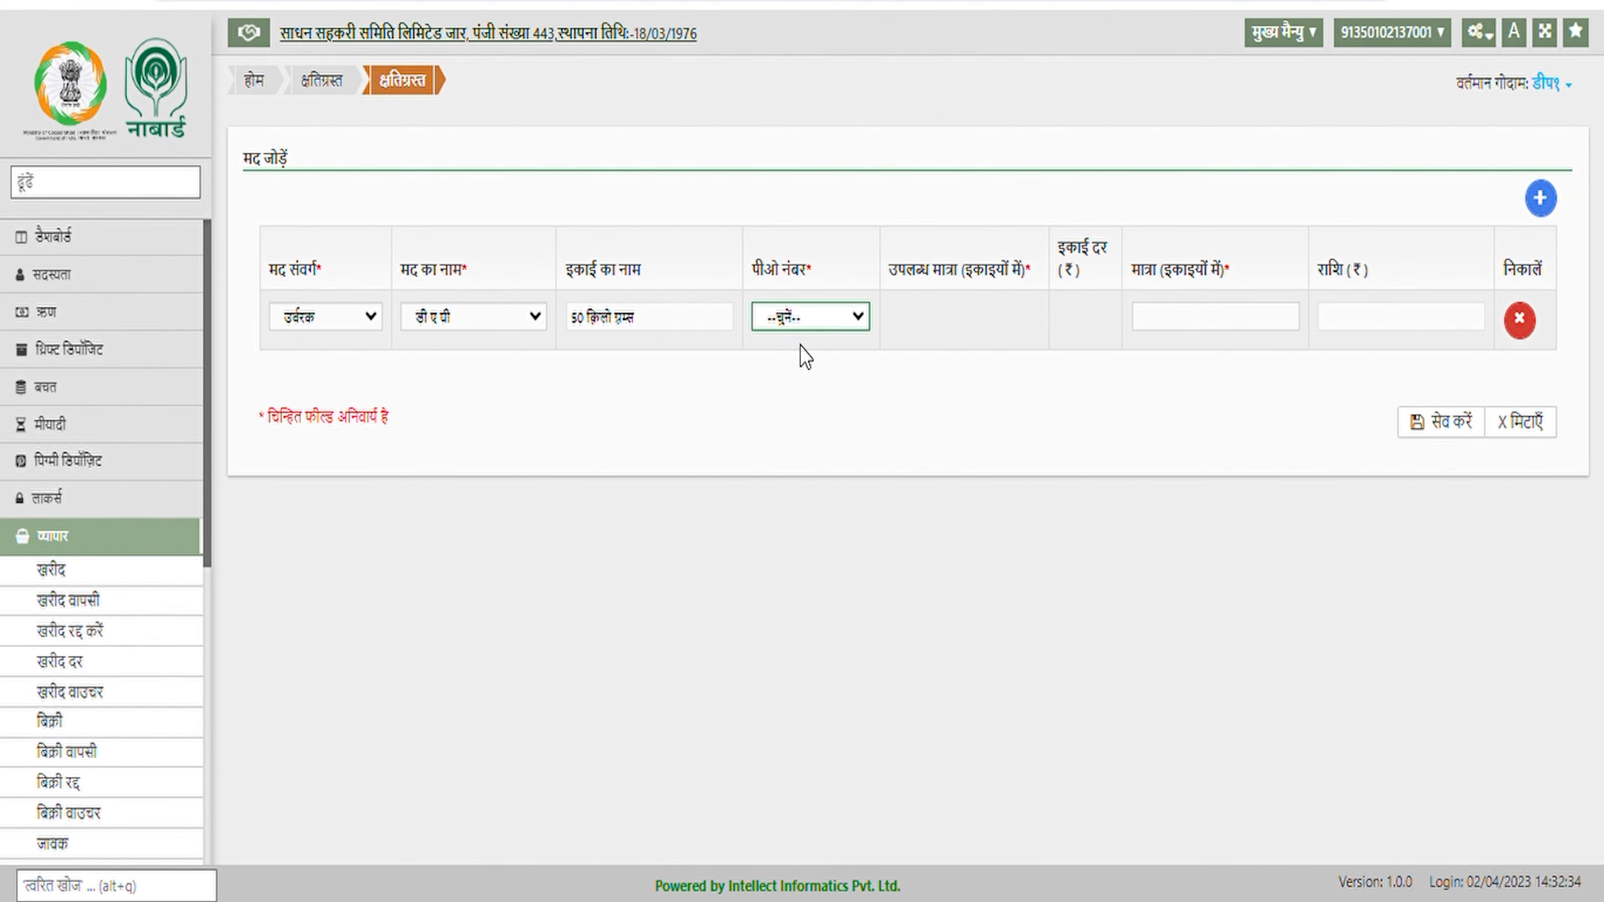
{"action": "left_click", "coordinate": [816, 396]}
Enter the damaged quantity, save the entry, and return to the व्यापार overview
{"action": "left_click", "coordinate": [1232, 325]}
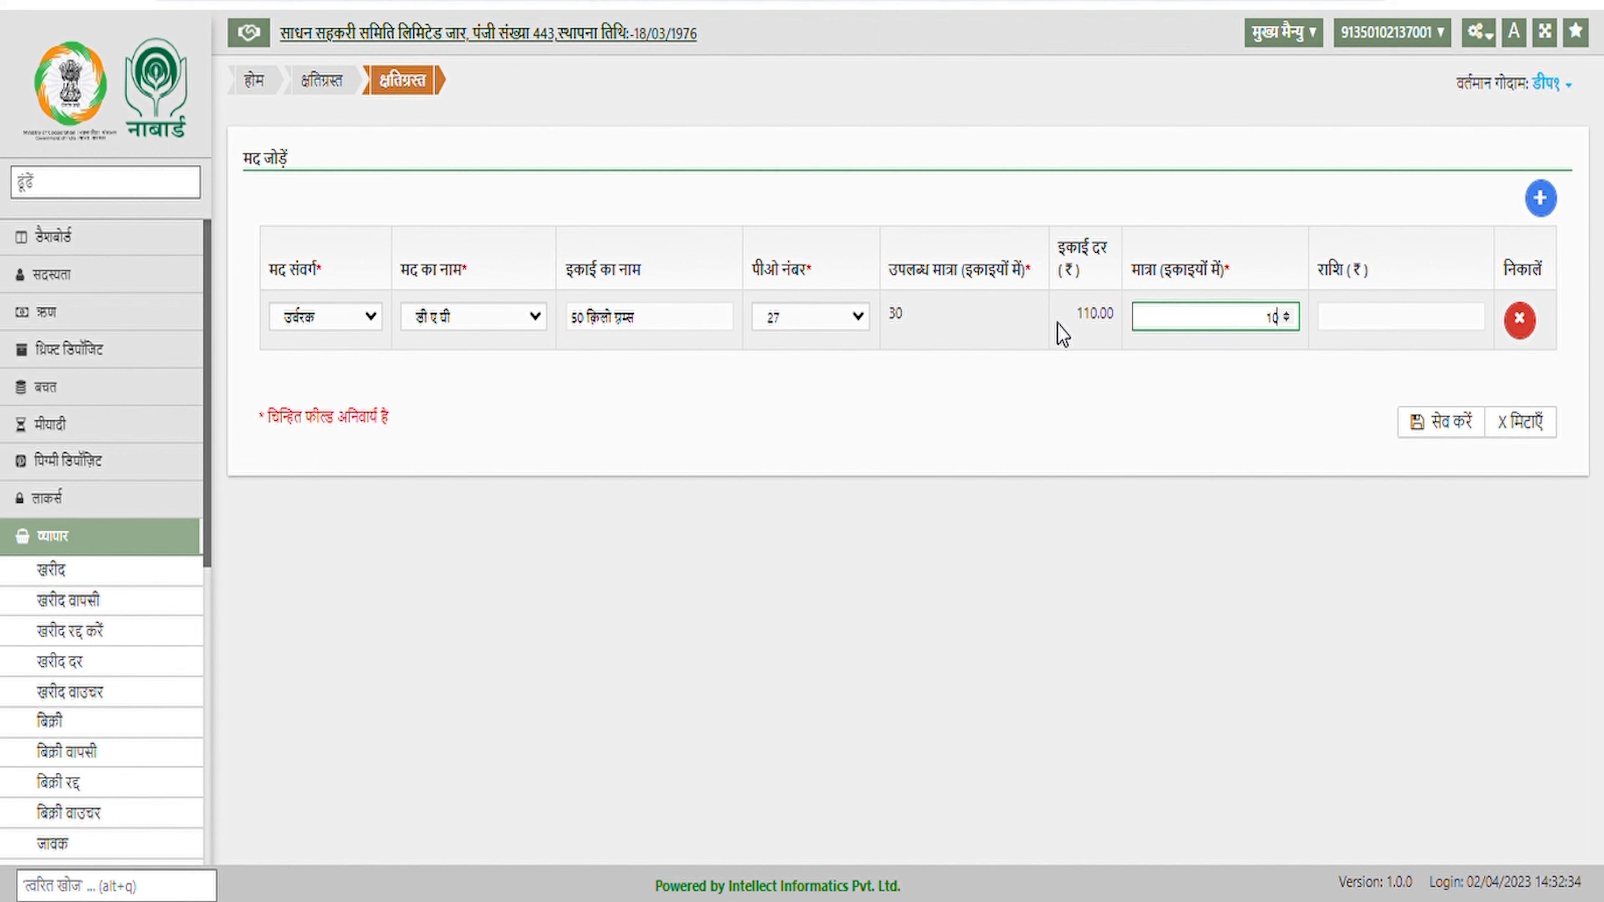
{"action": "left_click", "coordinate": [1348, 360]}
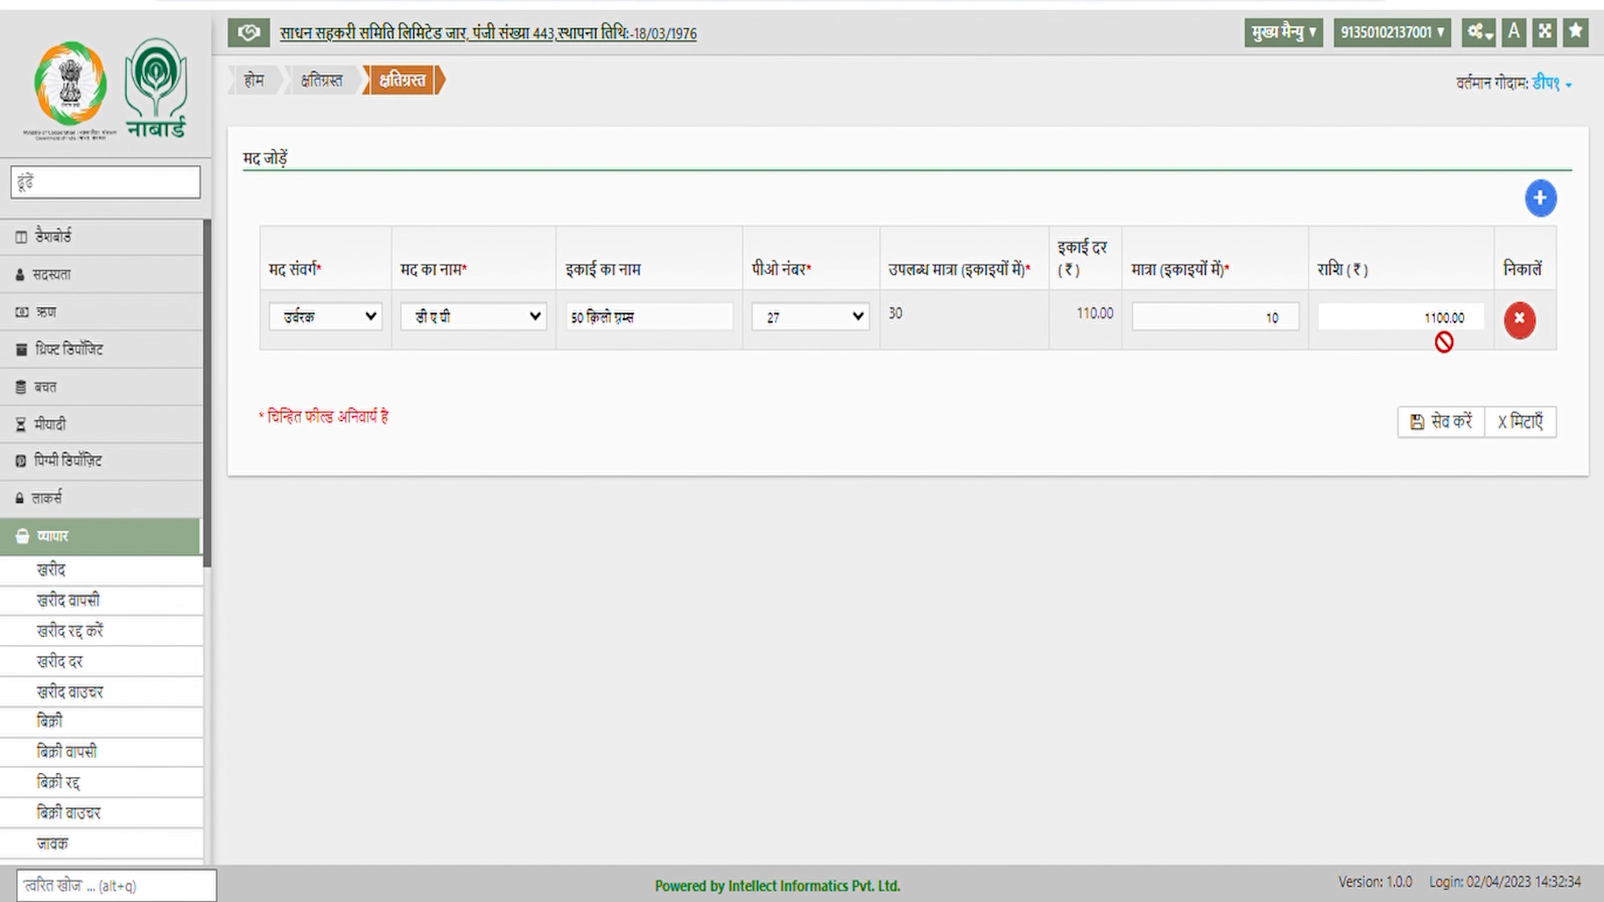
{"action": "left_click", "coordinate": [1447, 422]}
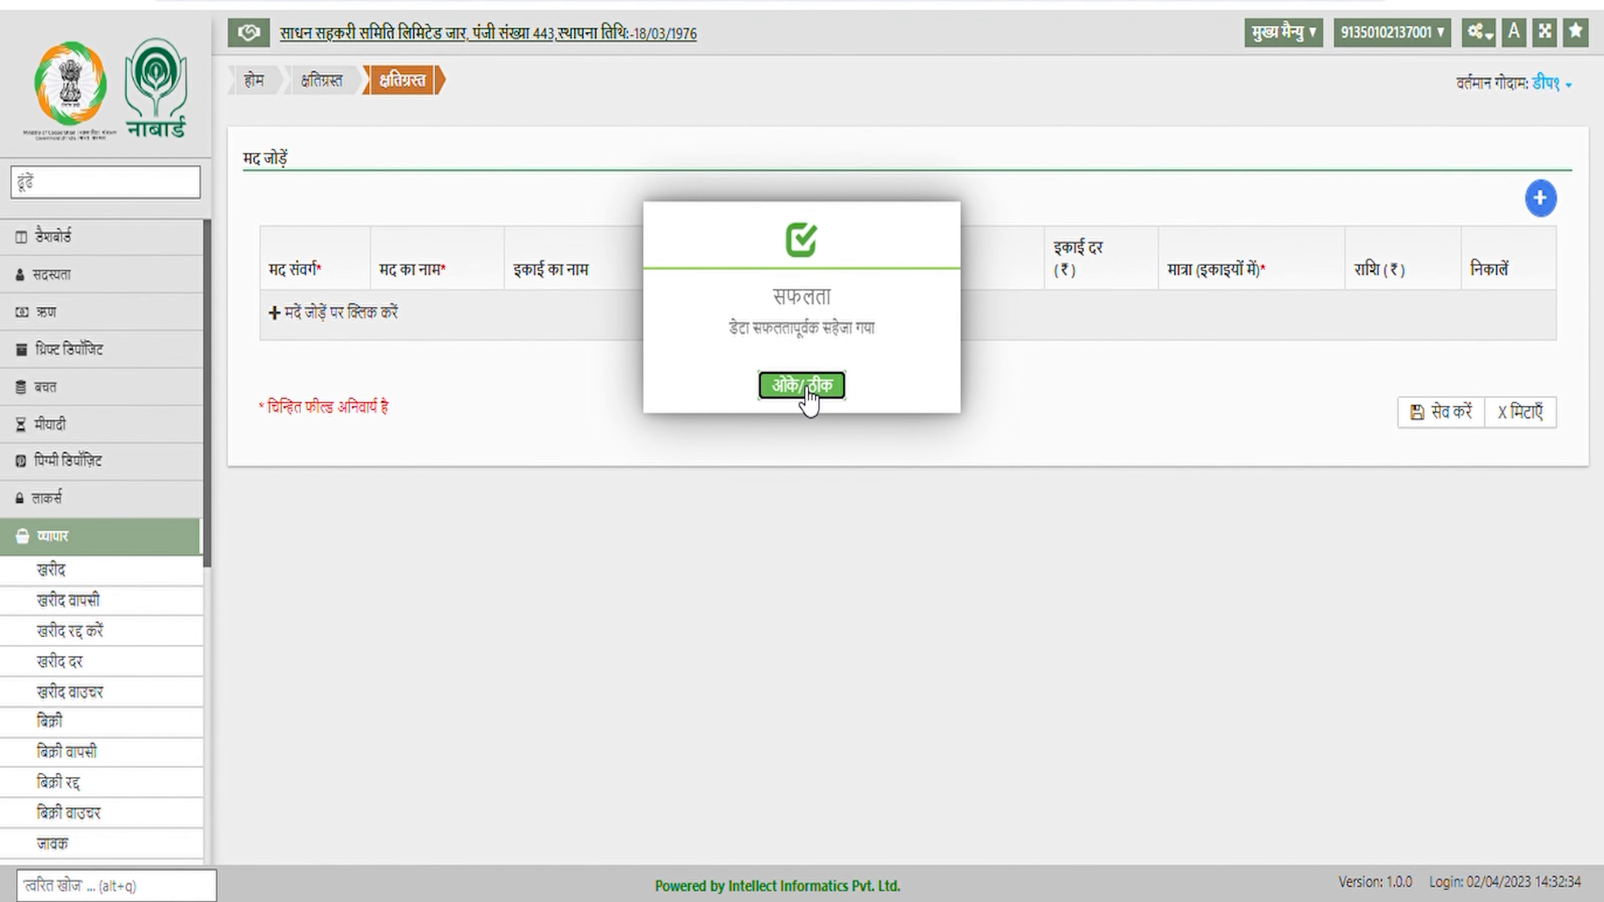
{"action": "left_click", "coordinate": [808, 394]}
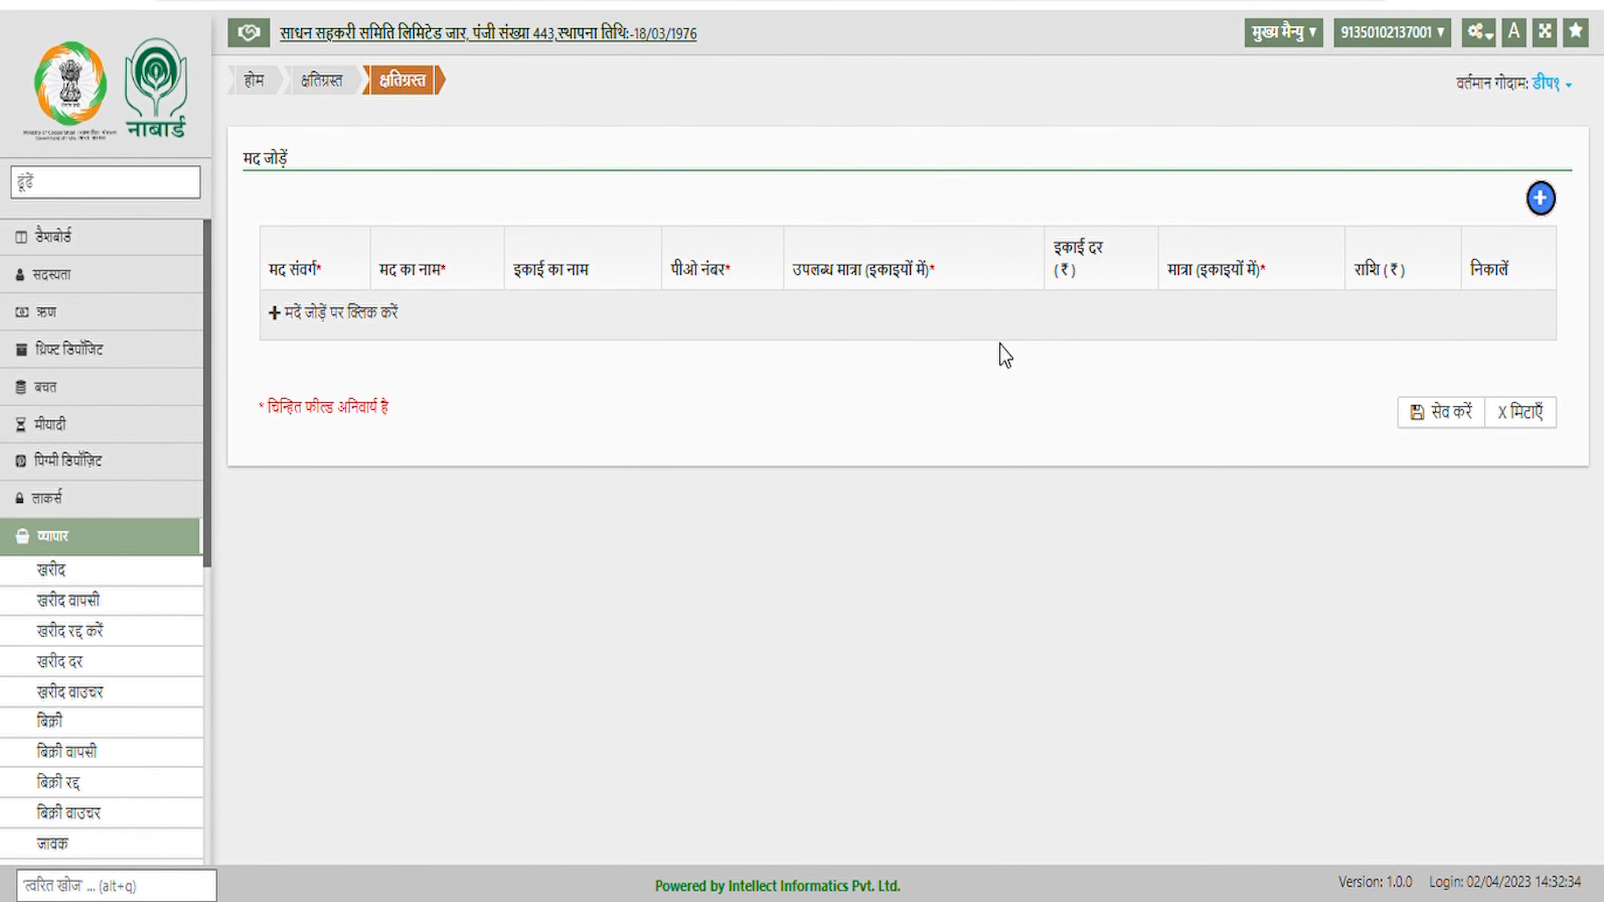
{"action": "left_click", "coordinate": [185, 547]}
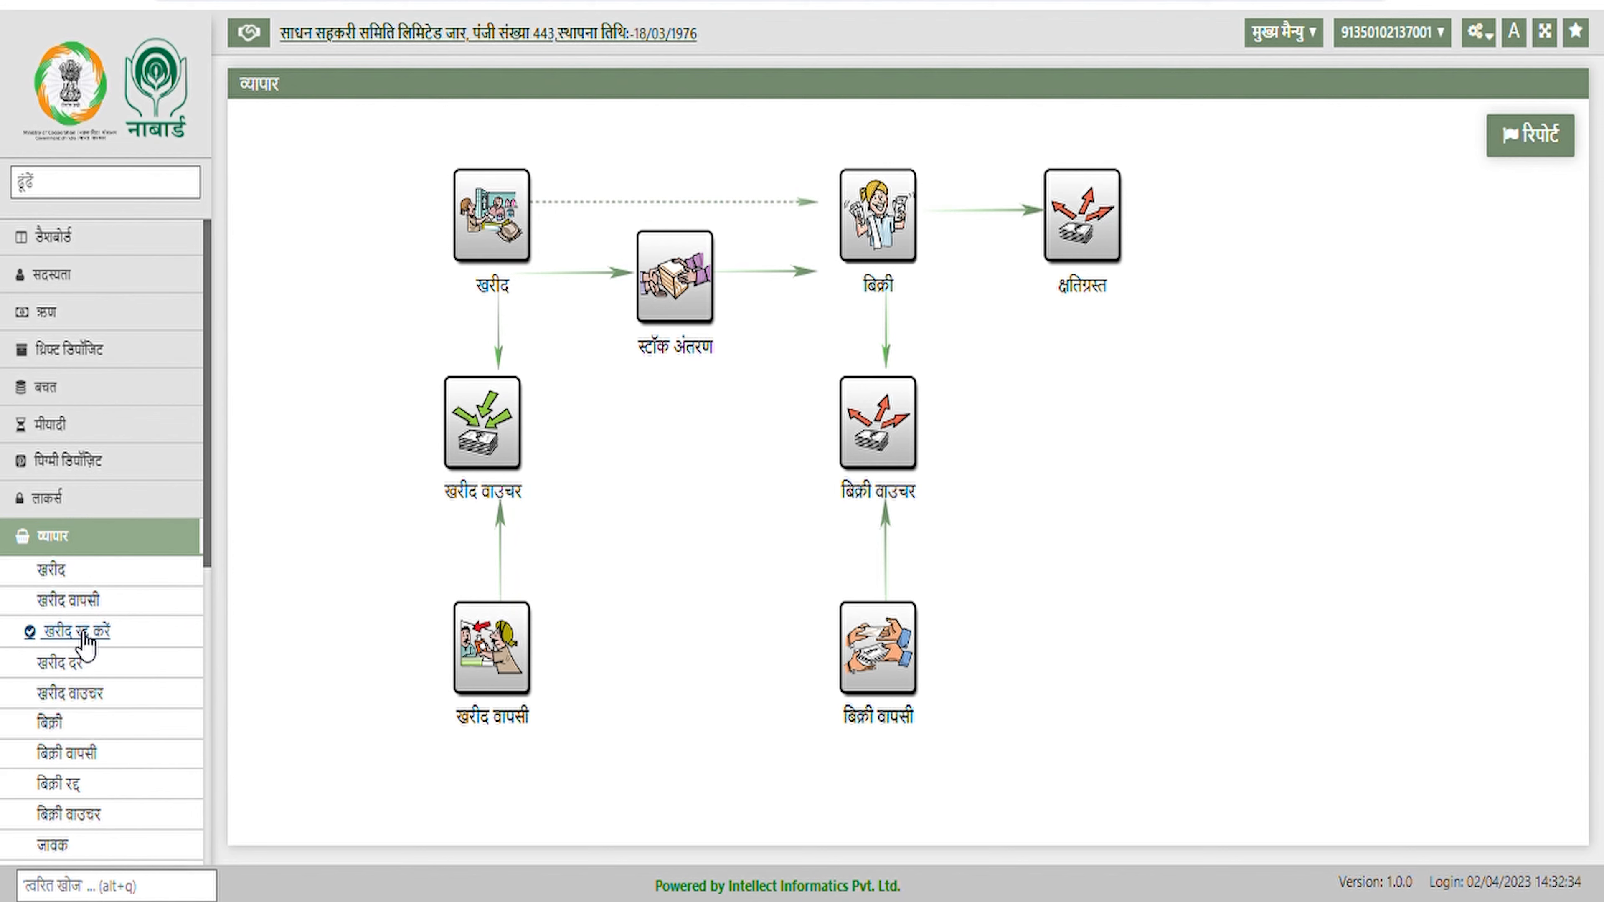
In खरीद रद्द करें, select supplier ईफ़्फ़्को, item यूरिया and PO 28
{"action": "left_click", "coordinate": [101, 632]}
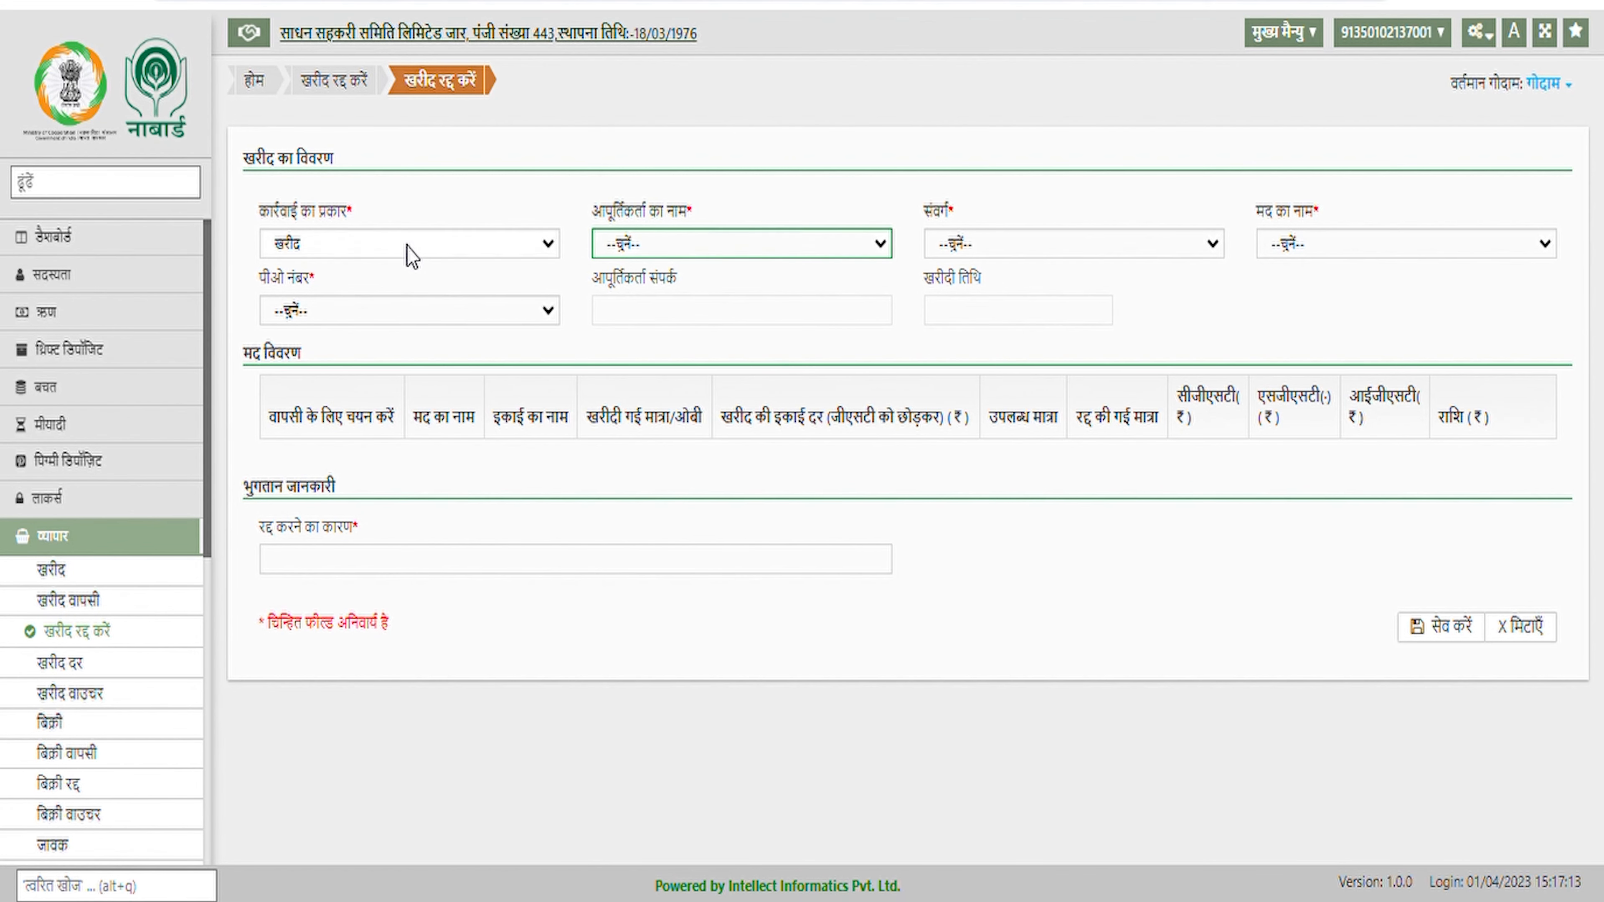
{"action": "left_click", "coordinate": [412, 256]}
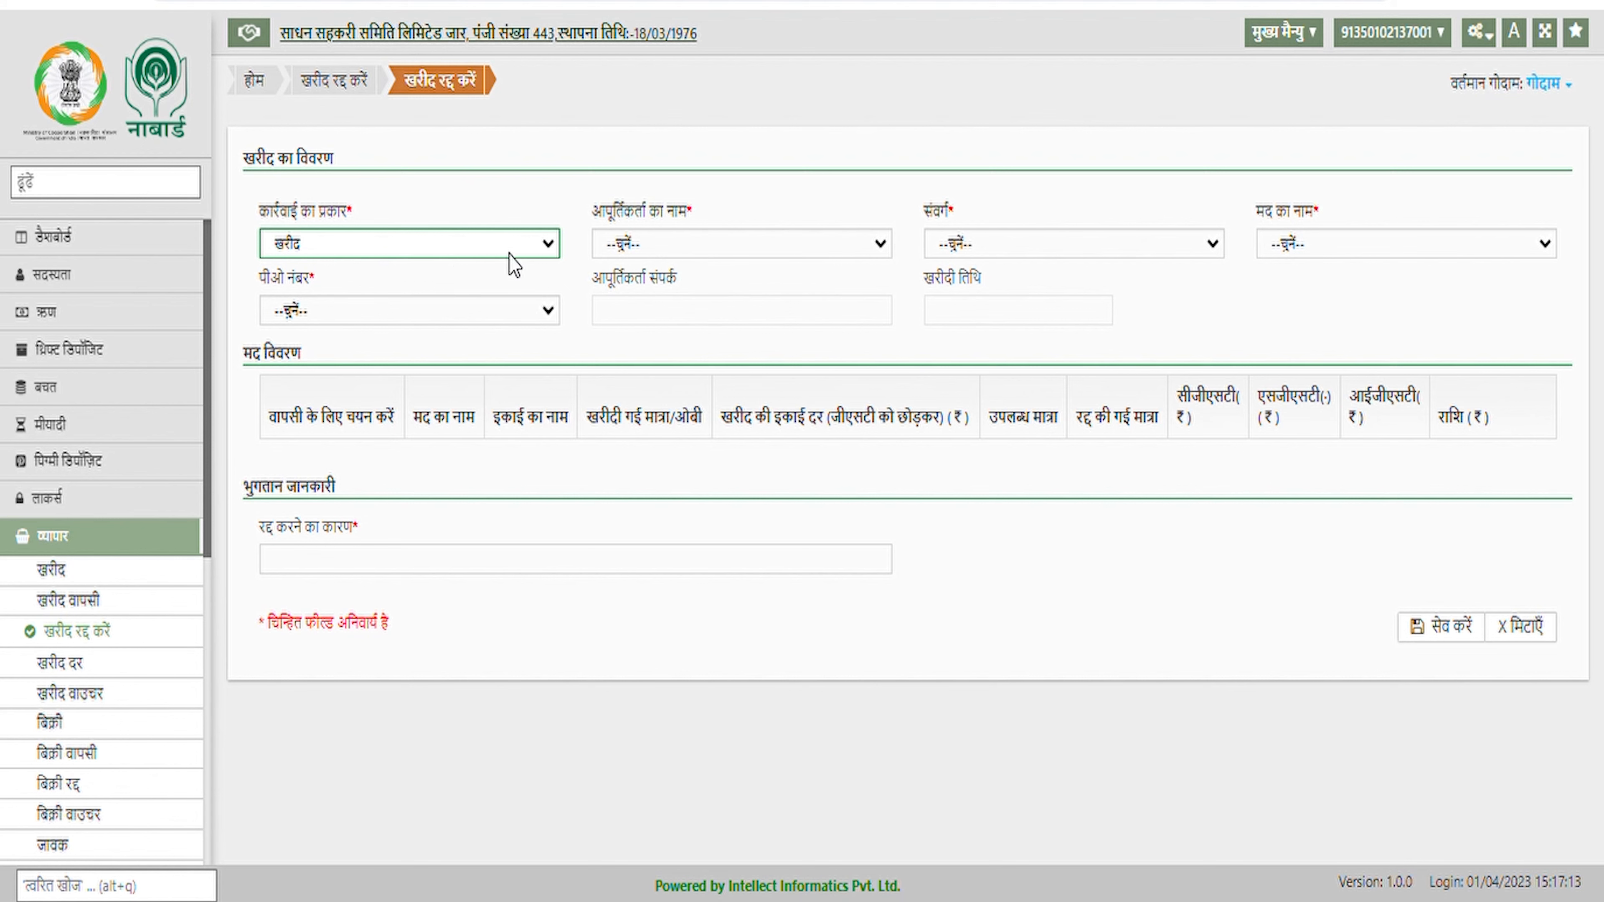
{"action": "left_click", "coordinate": [786, 250]}
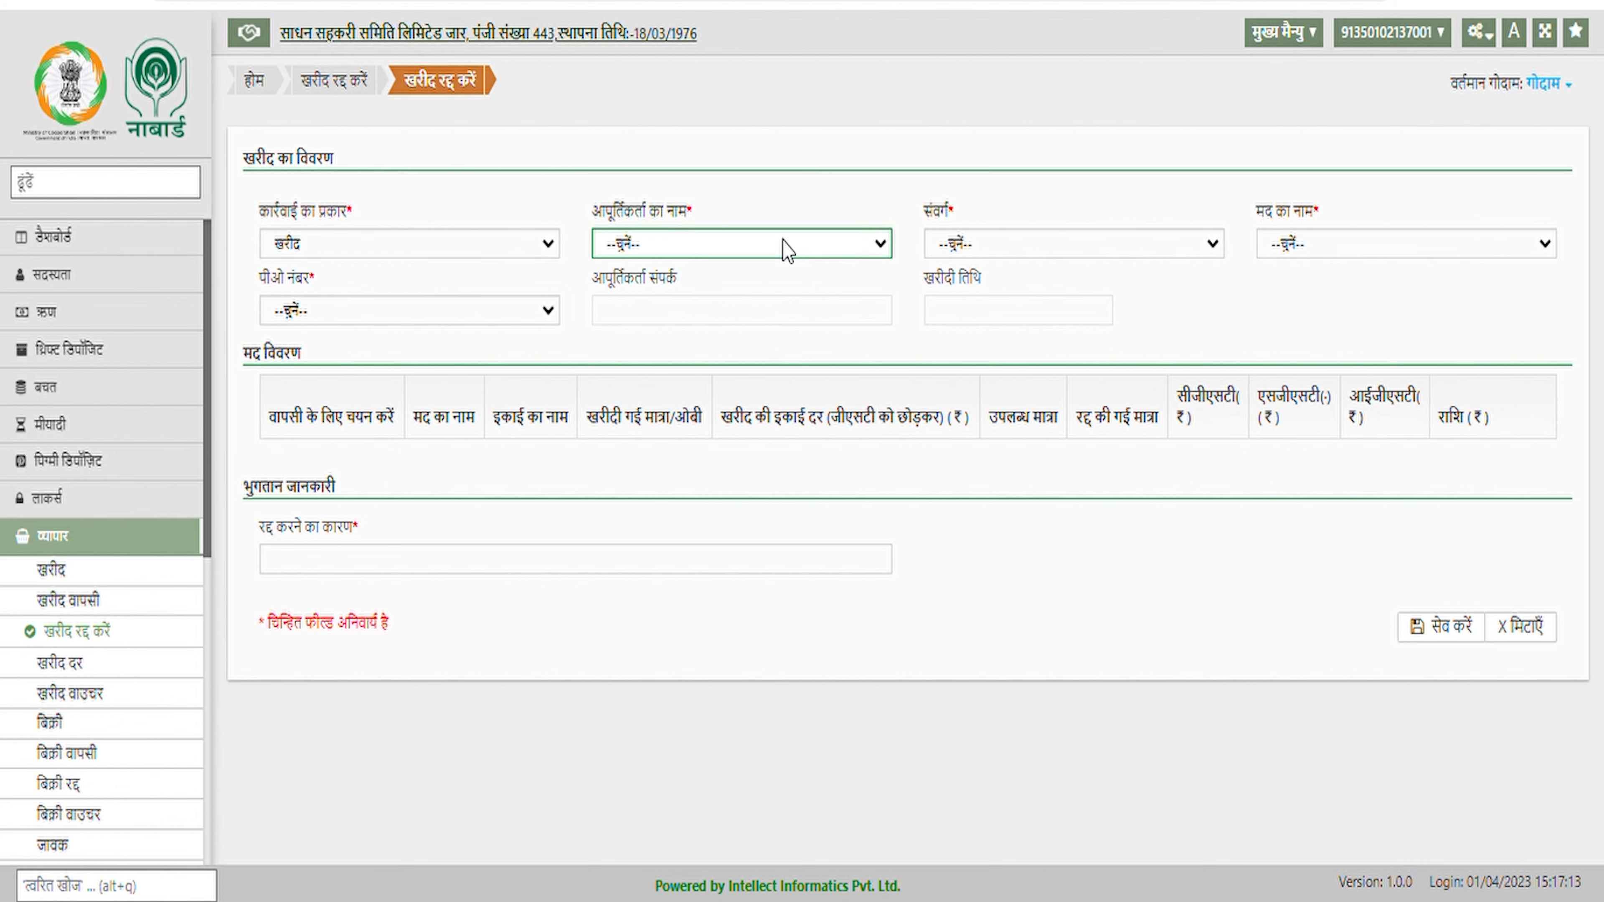
{"action": "left_click", "coordinate": [780, 319]}
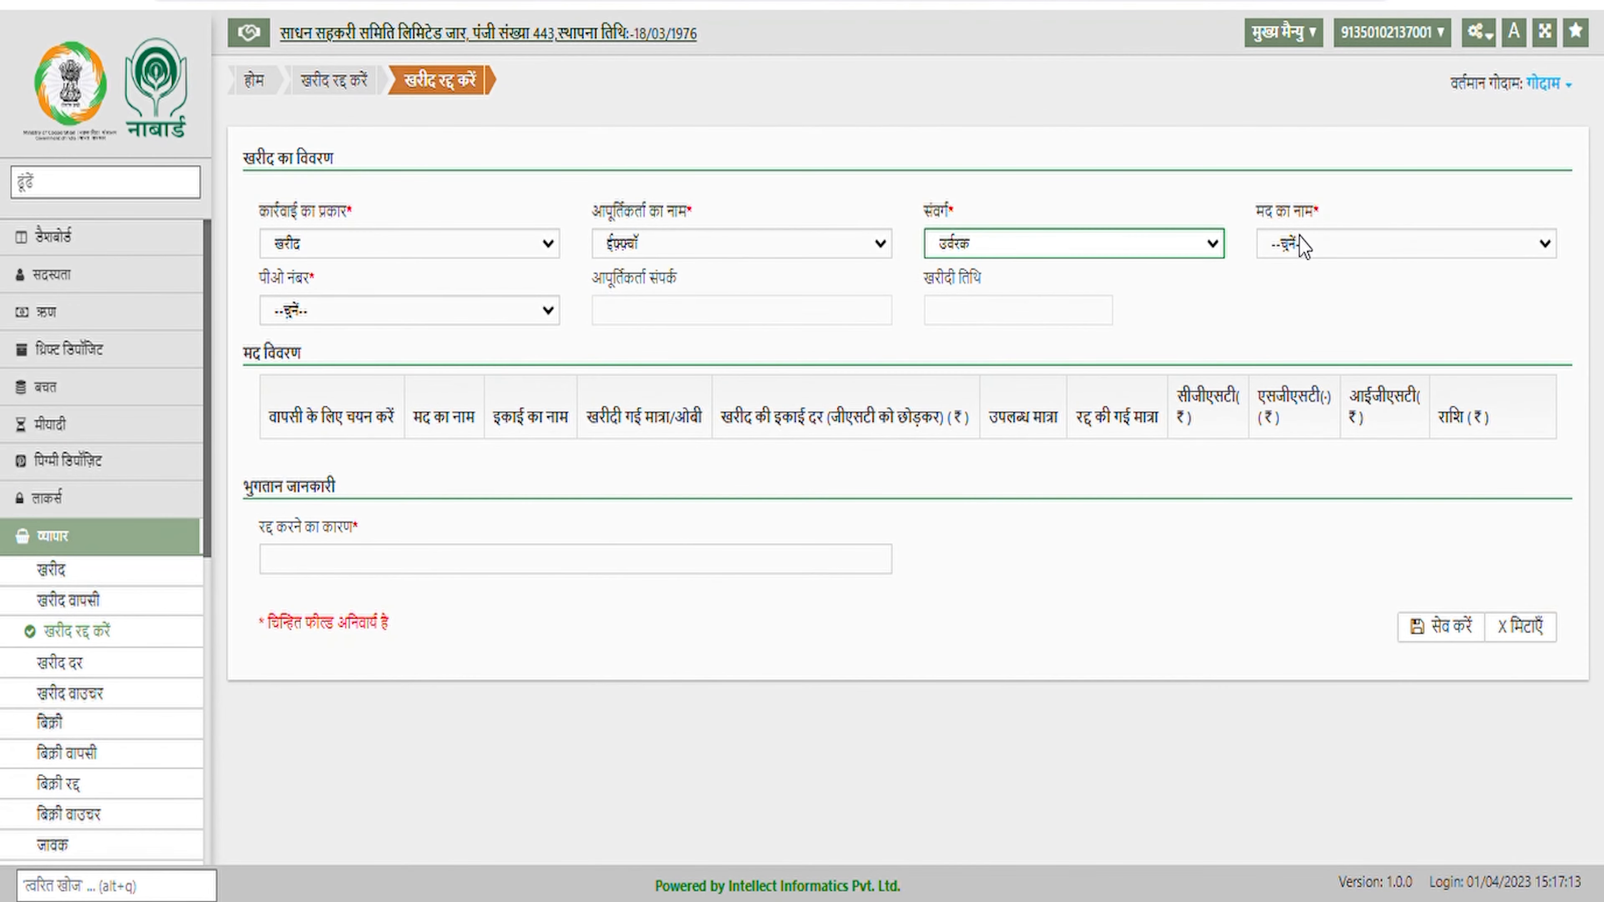
{"action": "left_click", "coordinate": [1307, 247]}
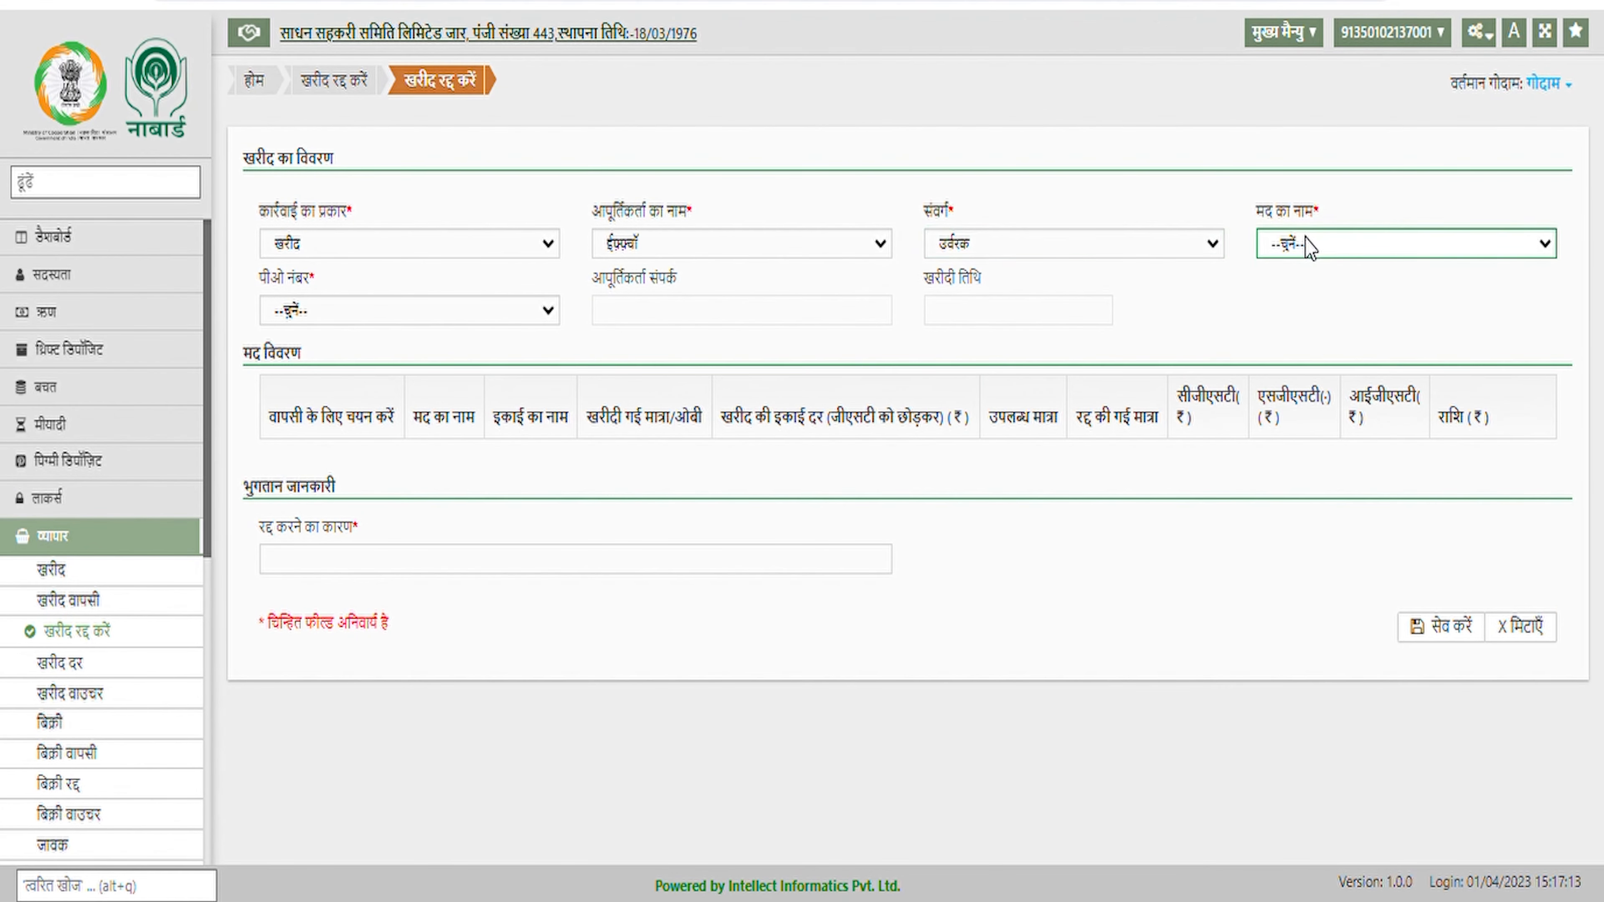
{"action": "left_click", "coordinate": [1296, 297]}
{"action": "left_click", "coordinate": [347, 333]}
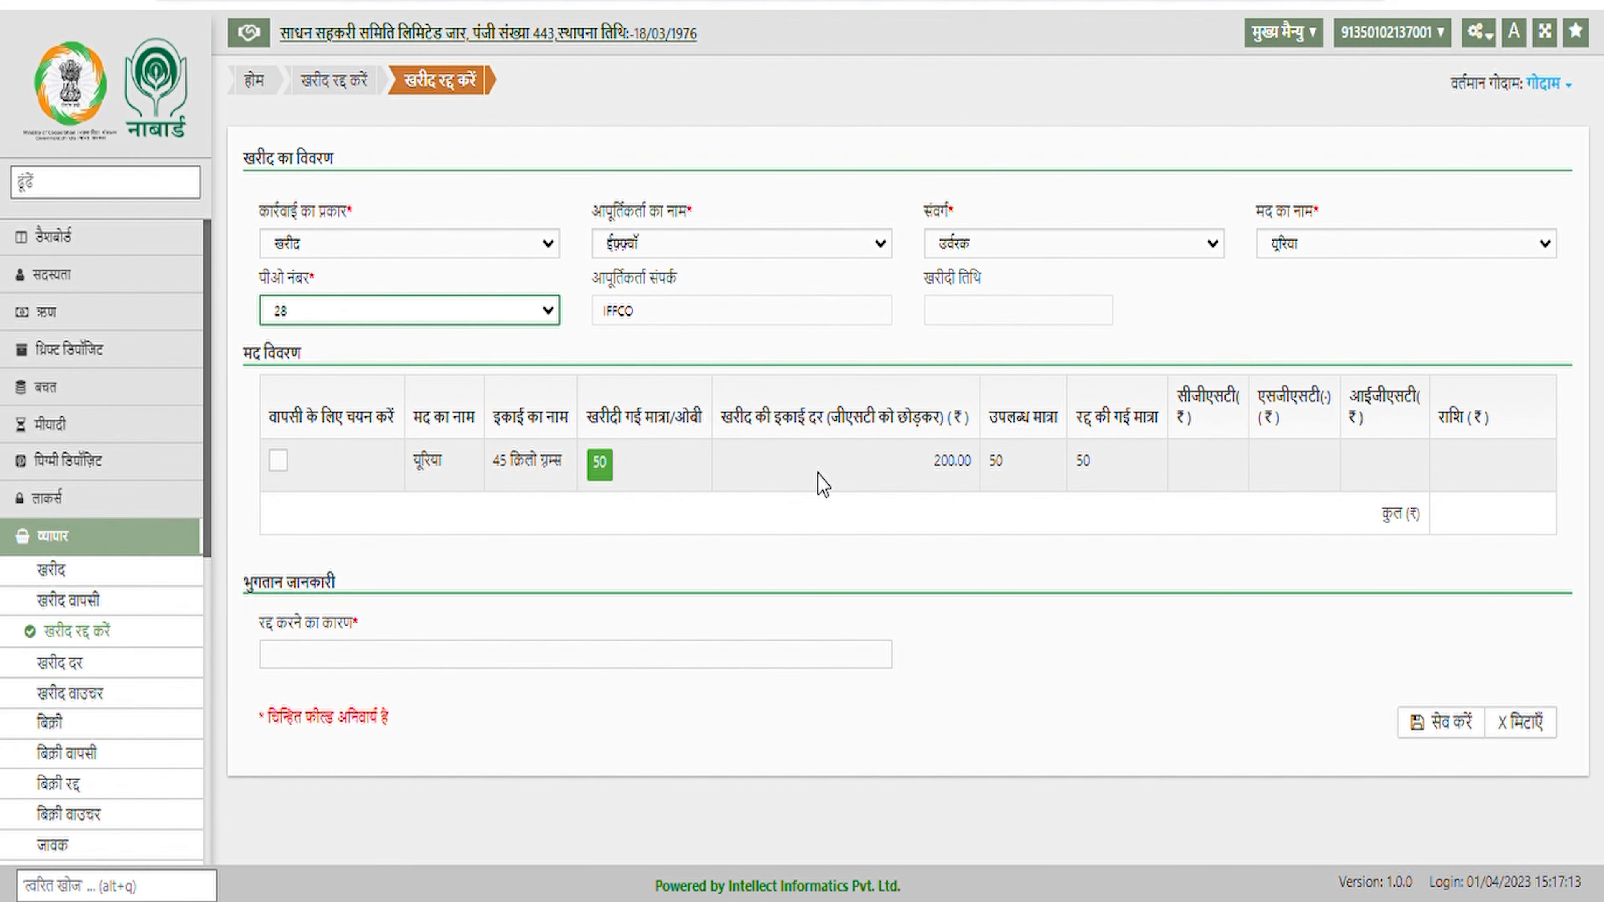
Mark the यूरिया row, give reason 'ary', save the cancellation, then open the बिक्री रद्द form
{"action": "left_click", "coordinate": [278, 461]}
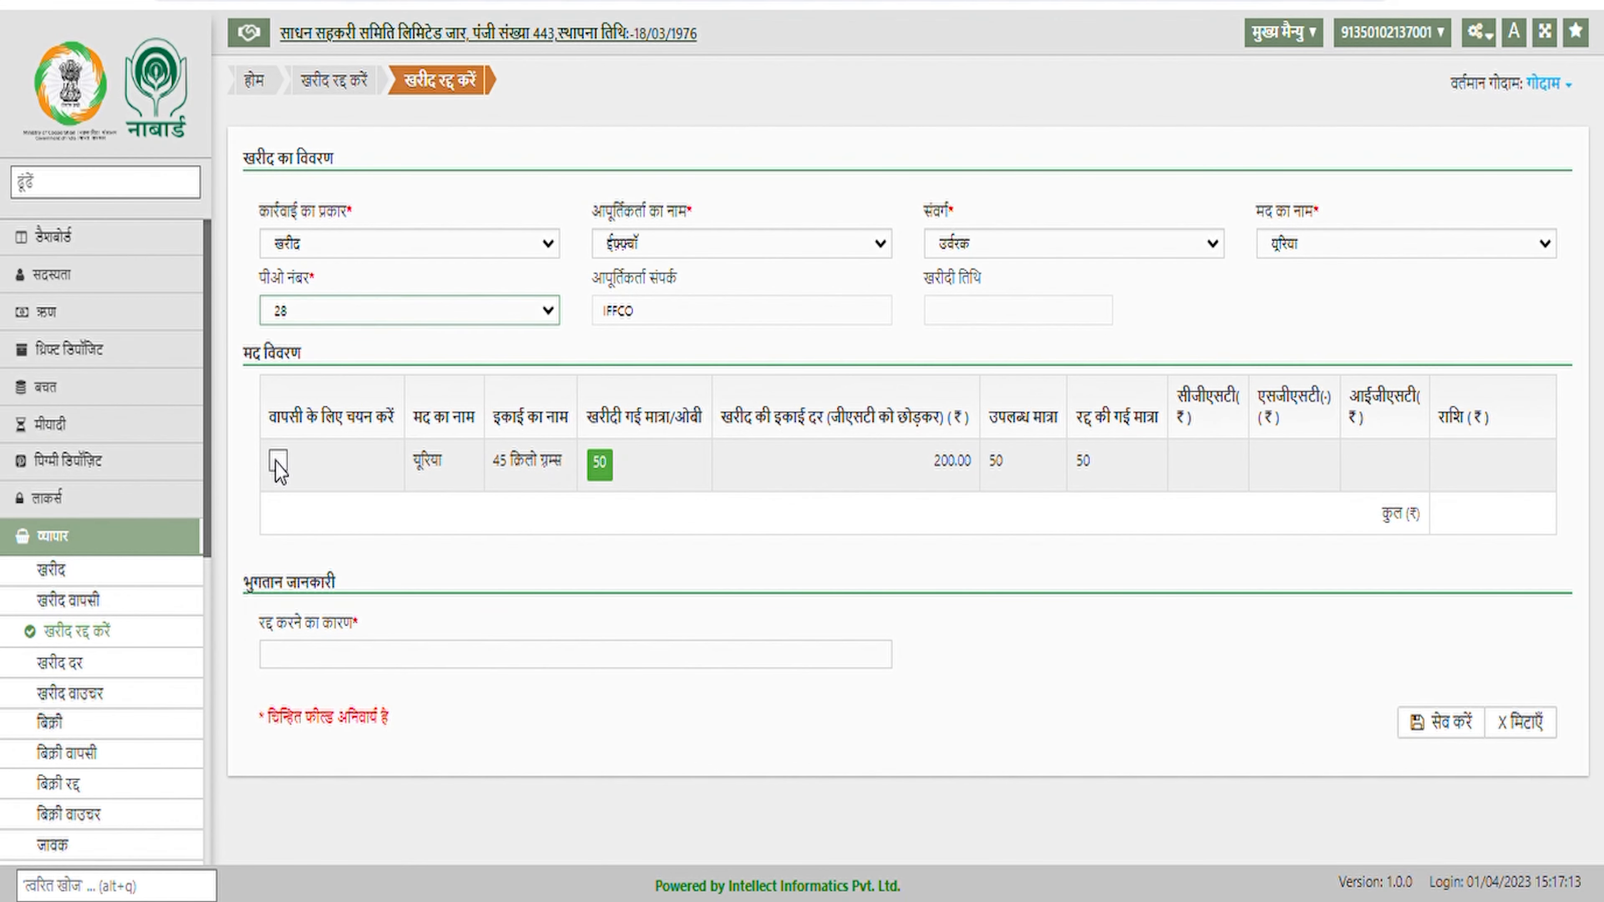
{"action": "left_click", "coordinate": [278, 461]}
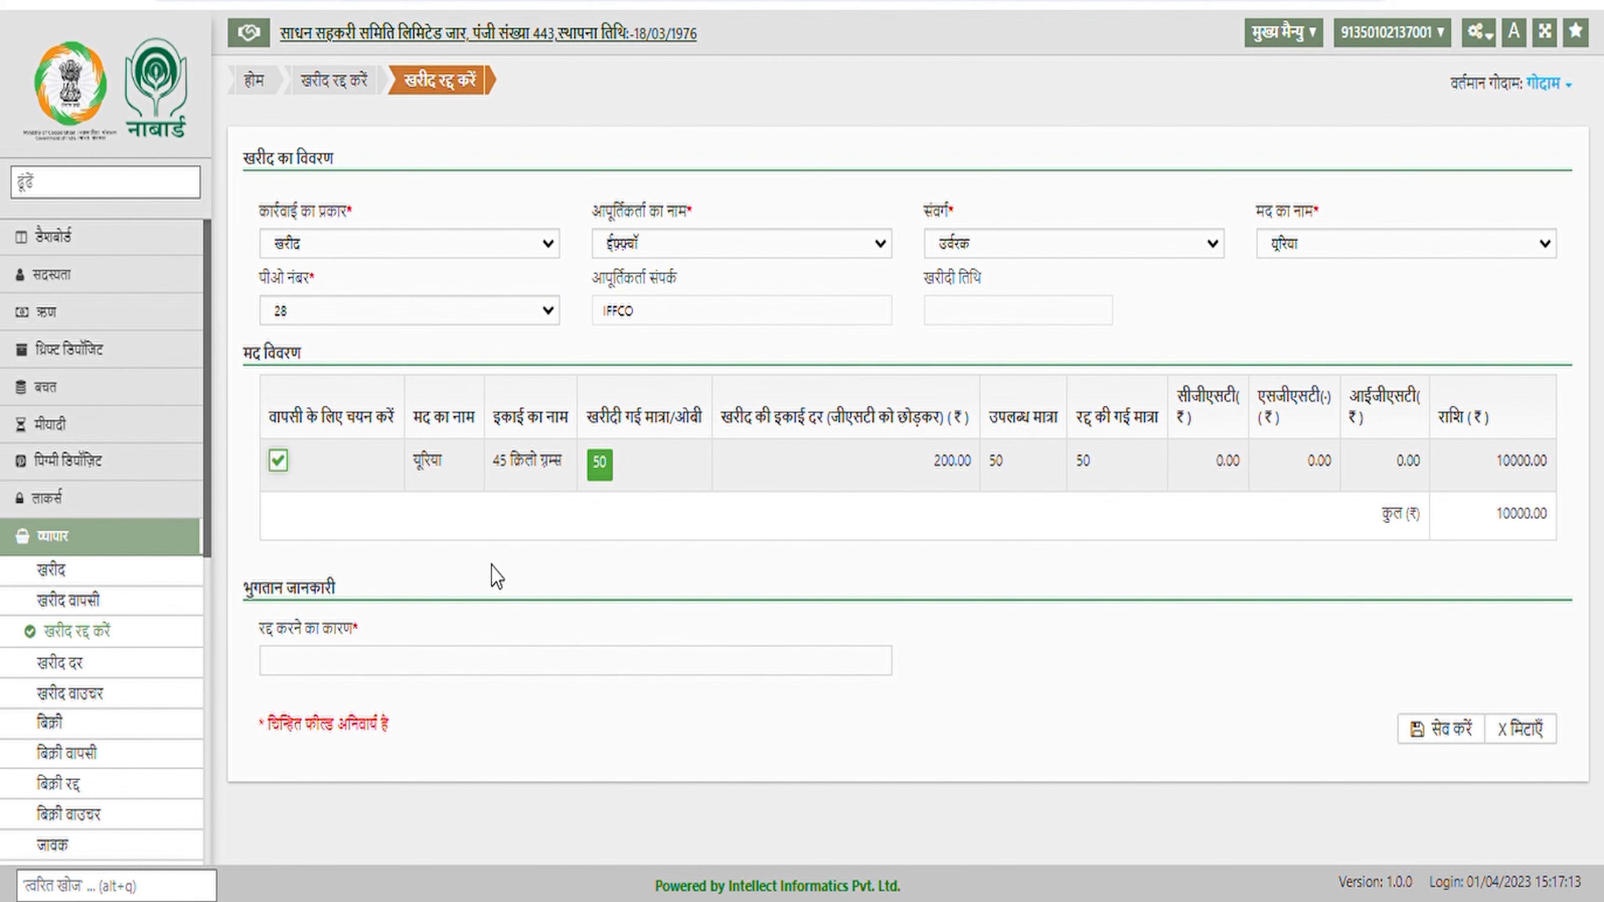
{"action": "left_click", "coordinate": [451, 672]}
{"action": "type", "text": "ar"}
{"action": "type", "text": "y"}
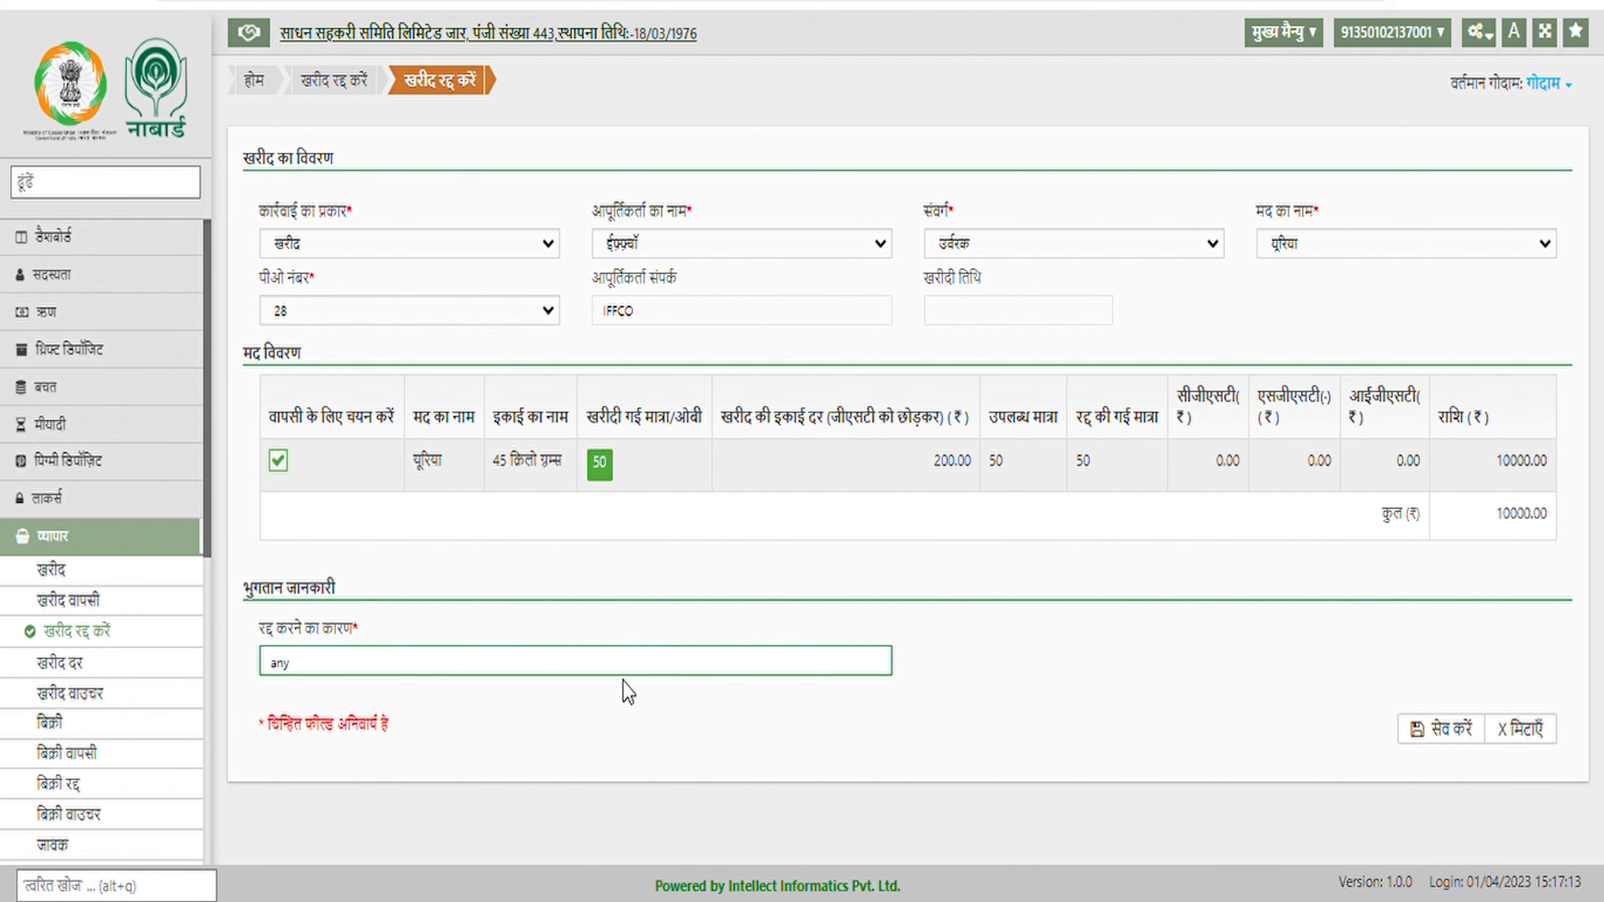
{"action": "left_click", "coordinate": [1437, 734]}
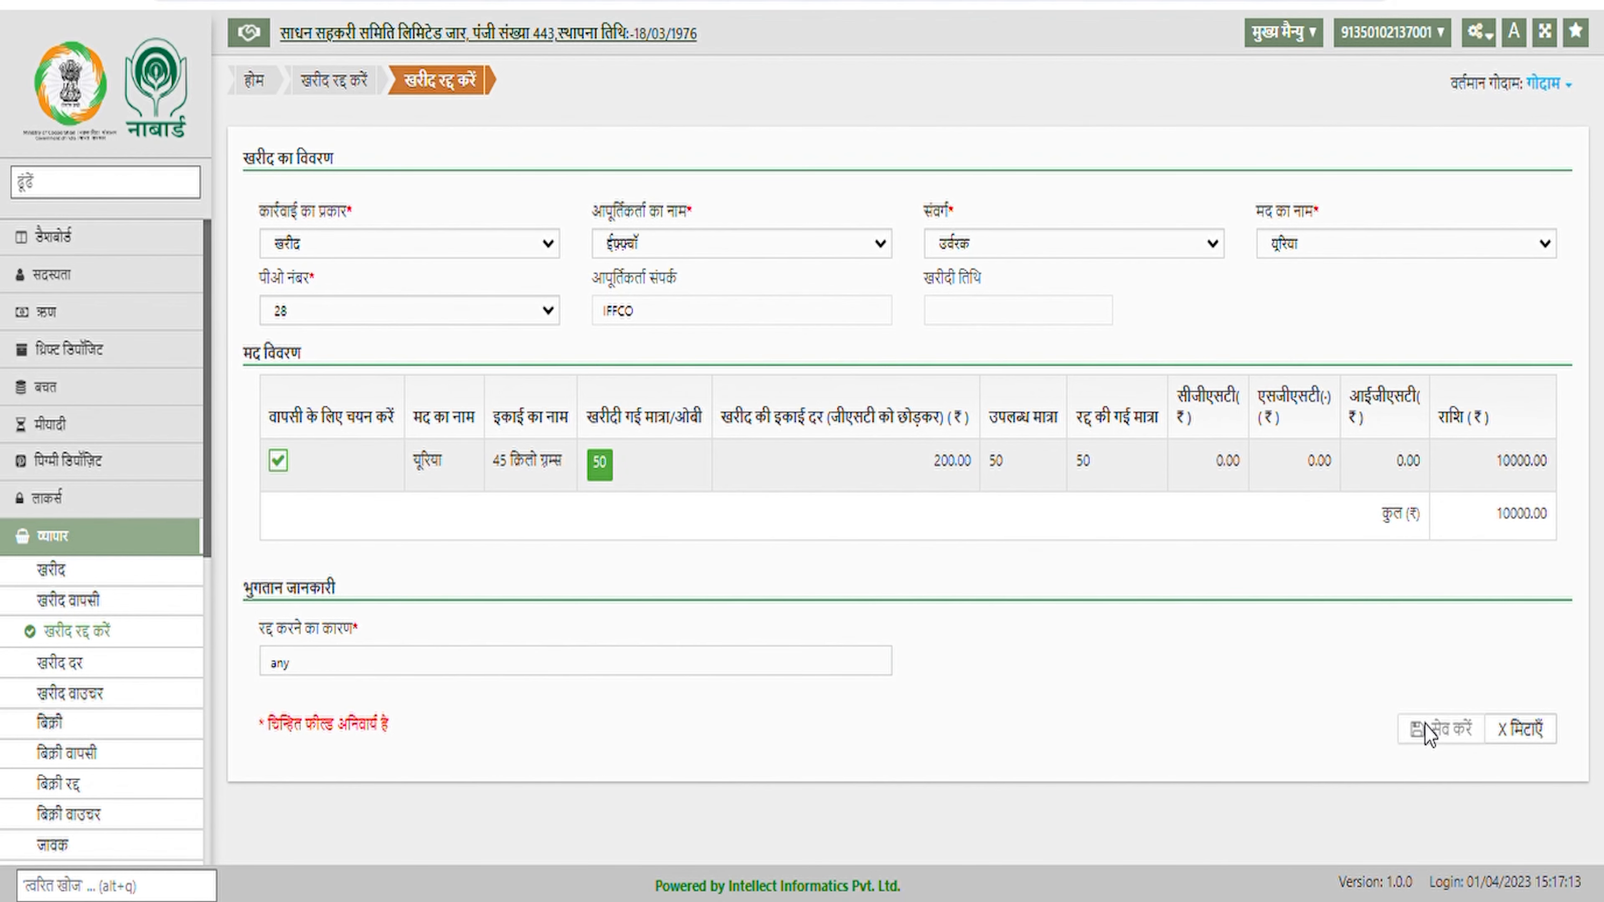
{"action": "left_click", "coordinate": [809, 385]}
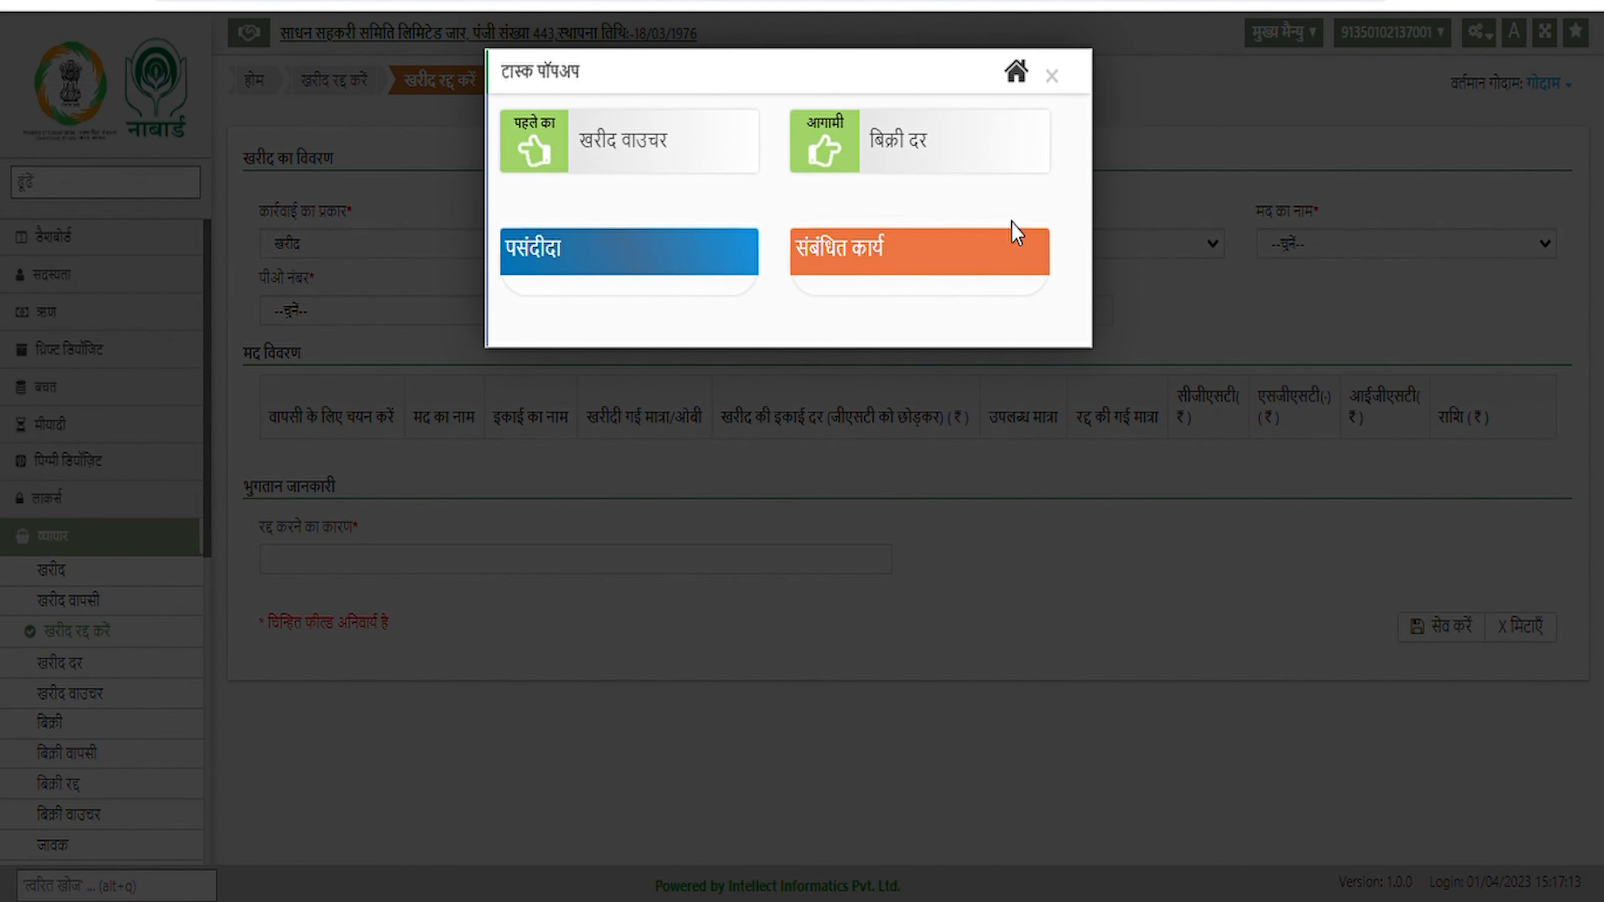
{"action": "left_click", "coordinate": [1052, 76]}
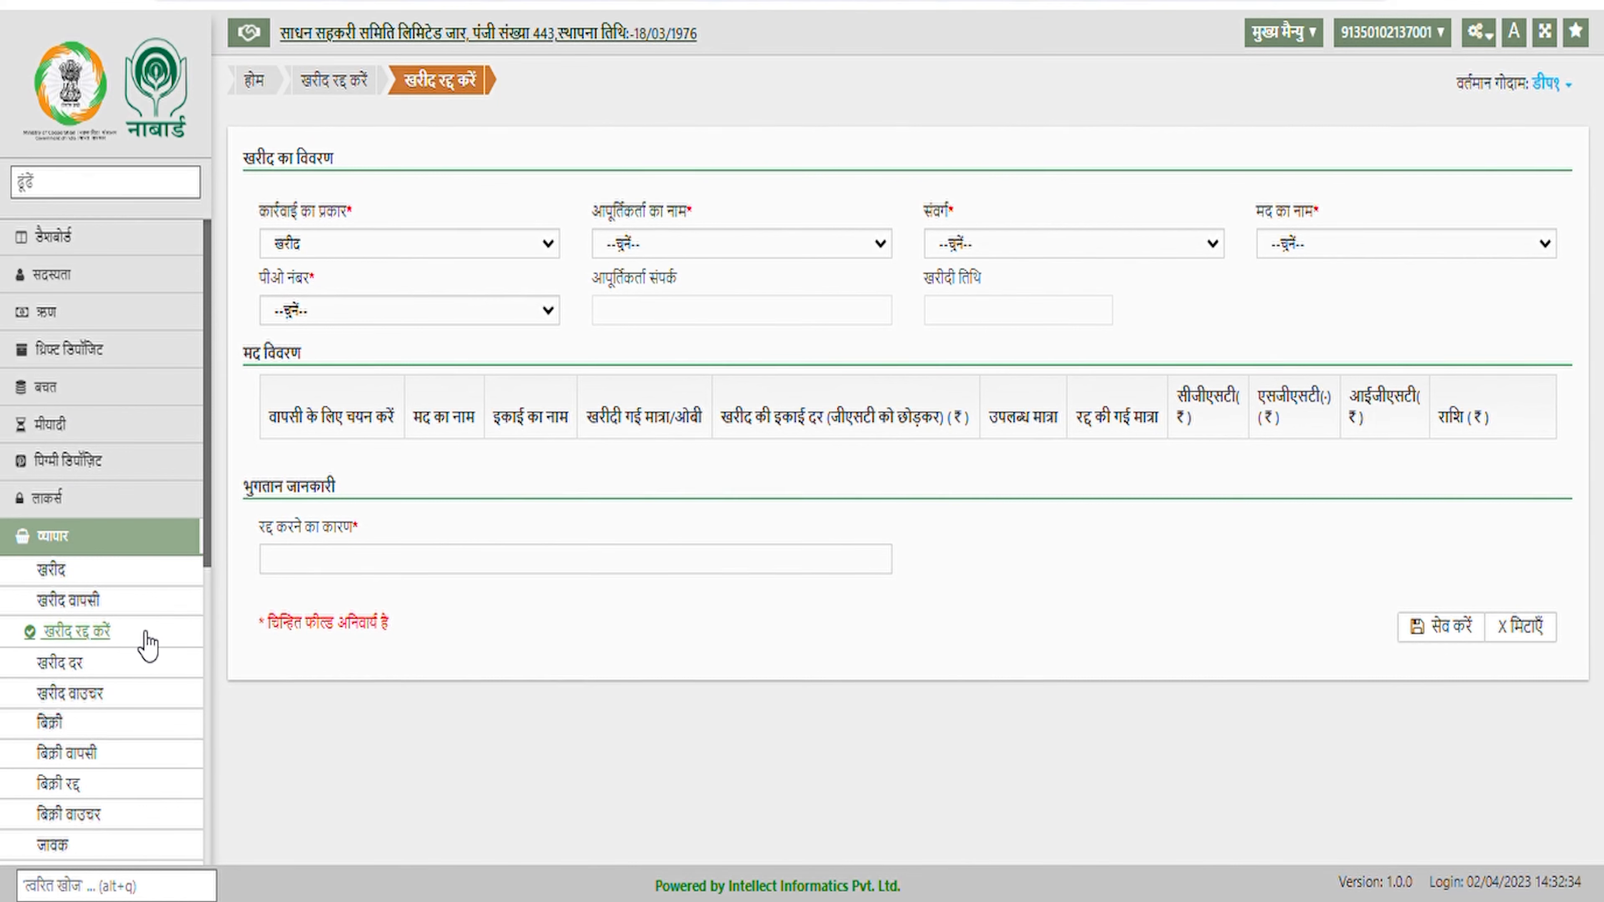
{"action": "scroll", "coordinate": [146, 646], "scroll_direction": "down", "scroll_amount": 5}
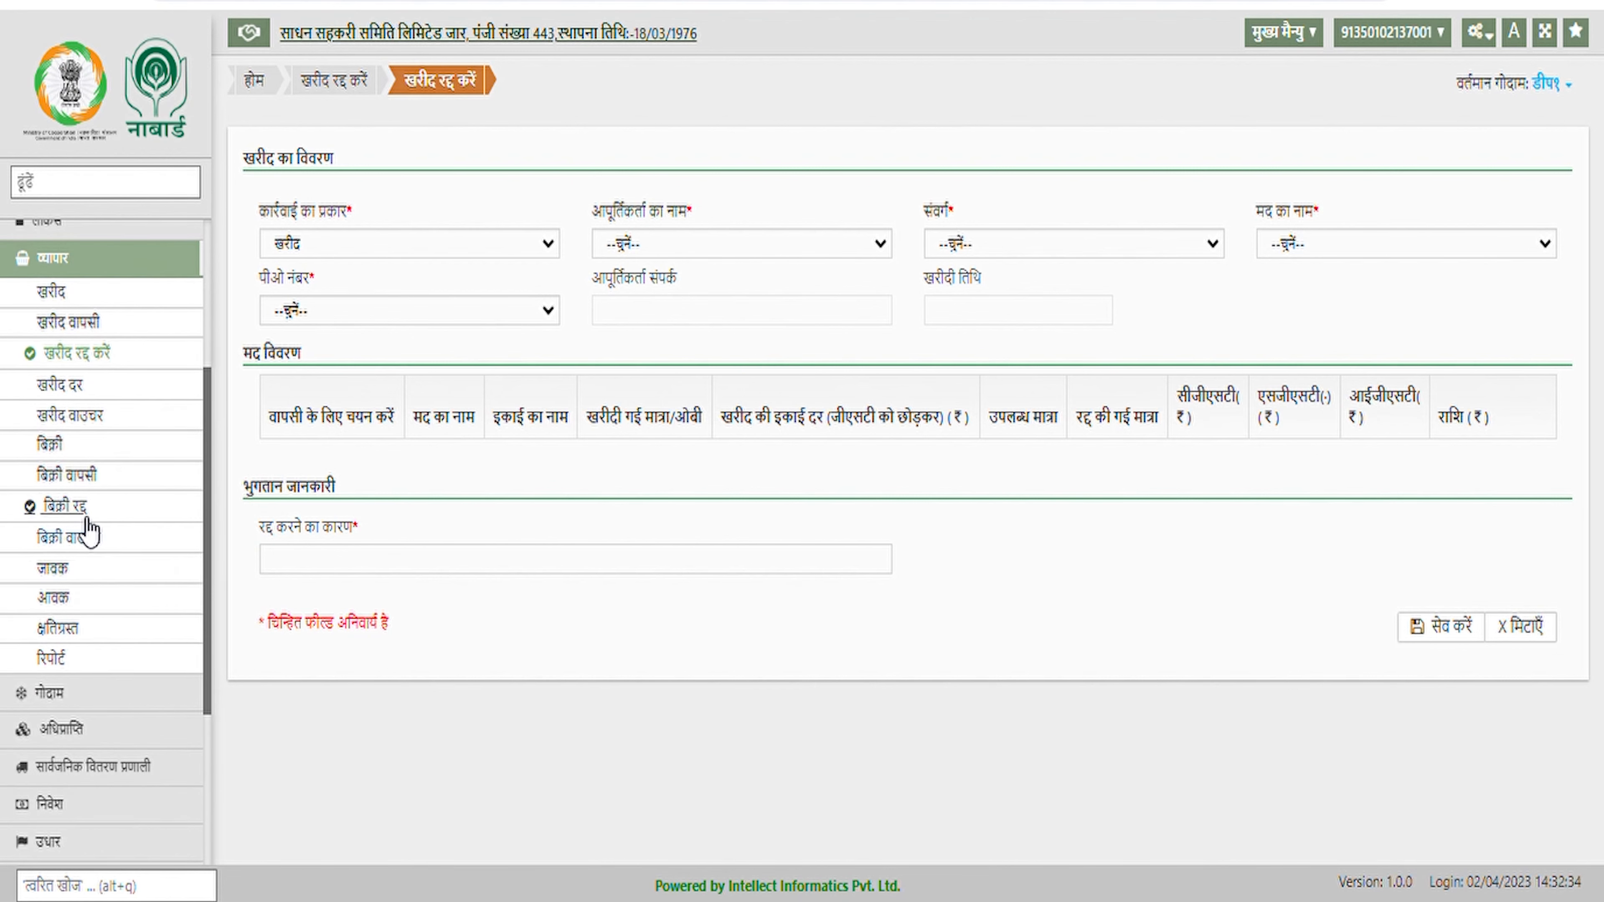
{"action": "left_click", "coordinate": [72, 509]}
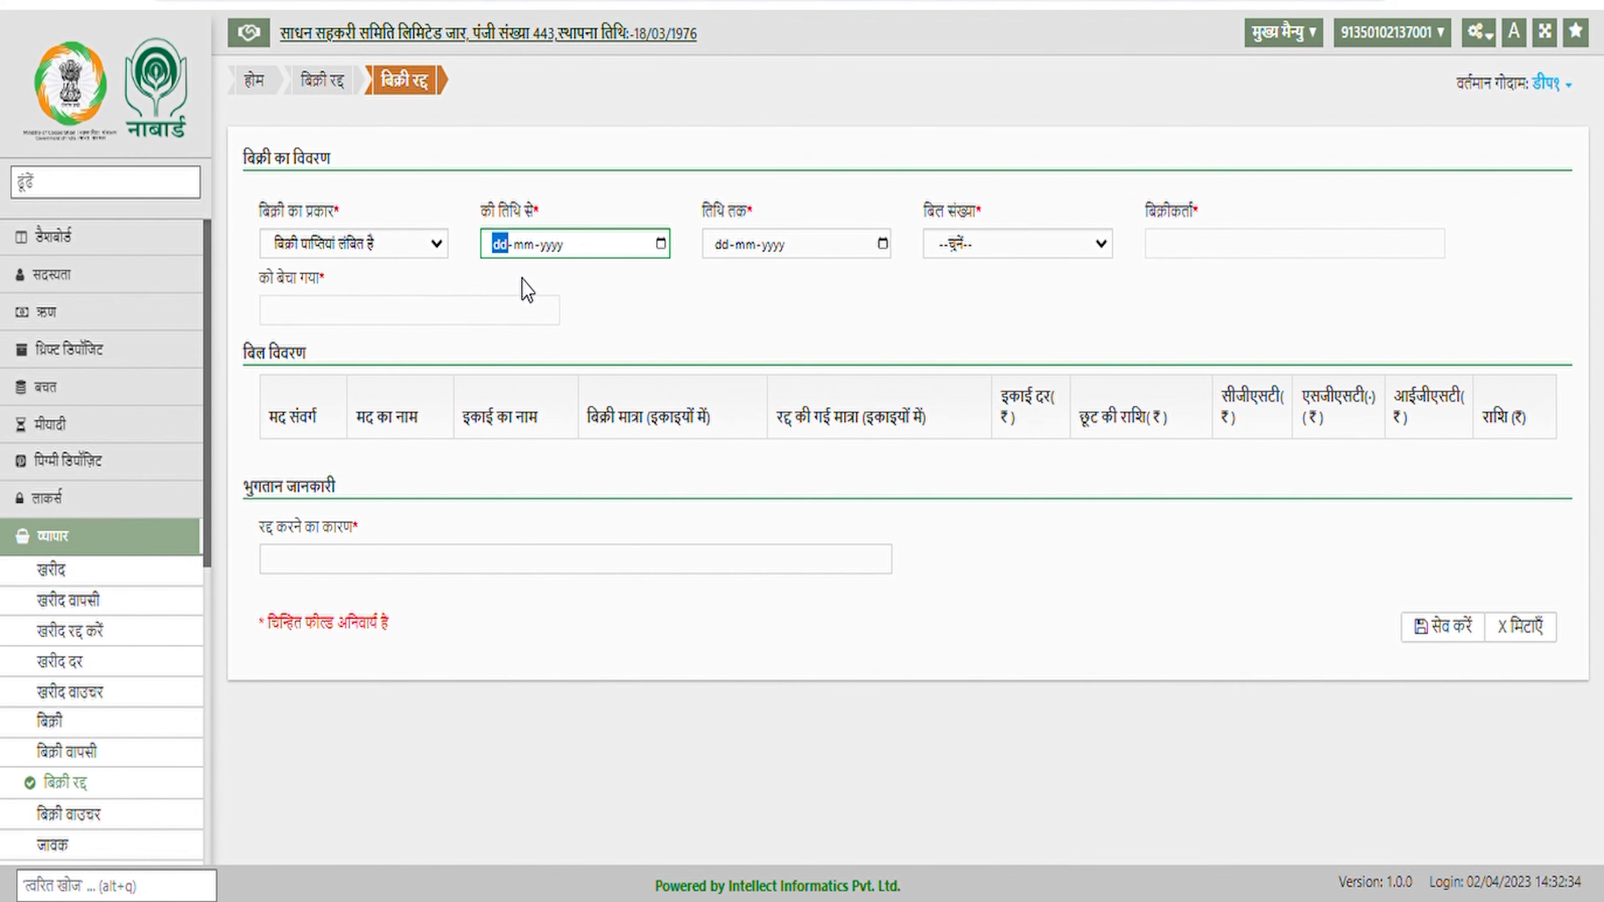
Set both sale-cancellation dates to 01-04-2023 and load bill number 22
{"action": "left_click", "coordinate": [420, 244]}
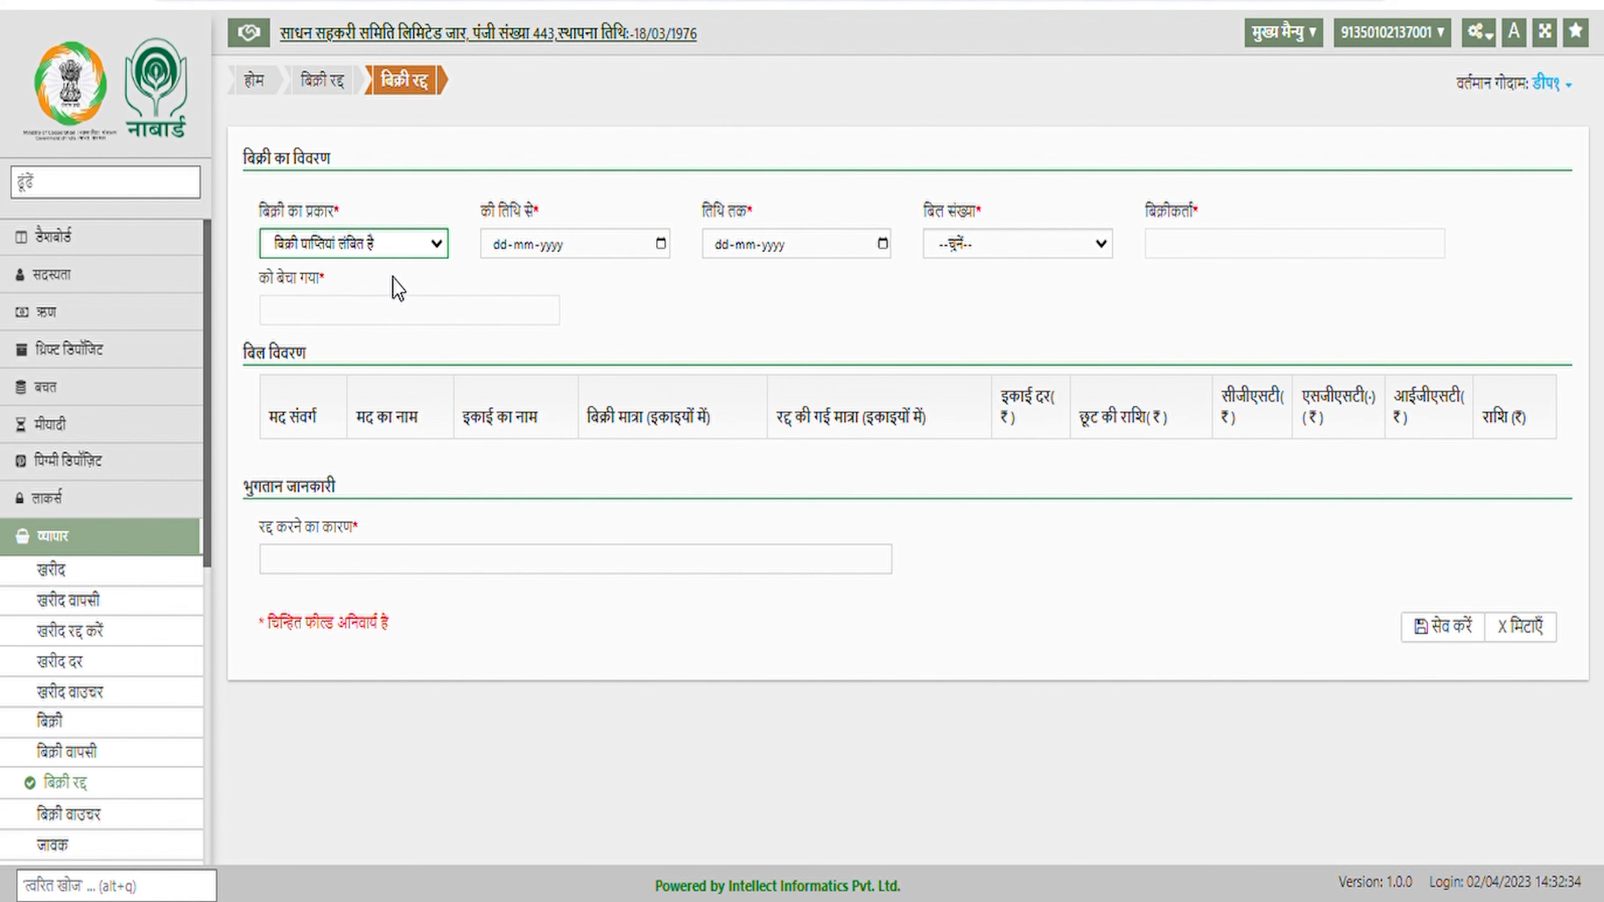
{"action": "left_click", "coordinate": [503, 247]}
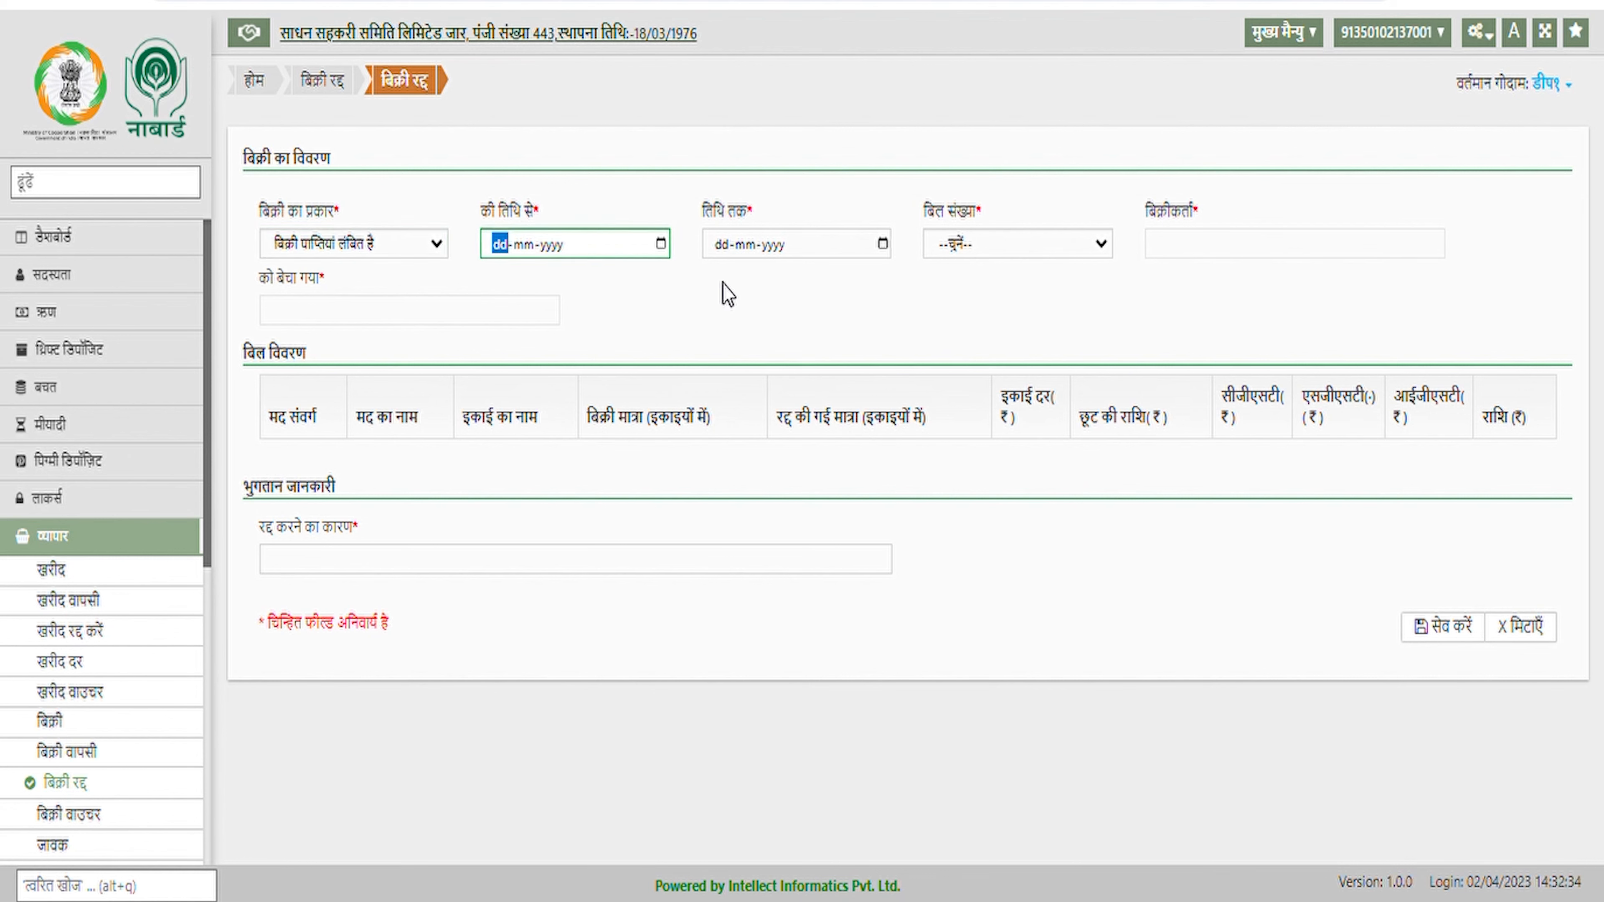
{"action": "type", "text": "010420"}
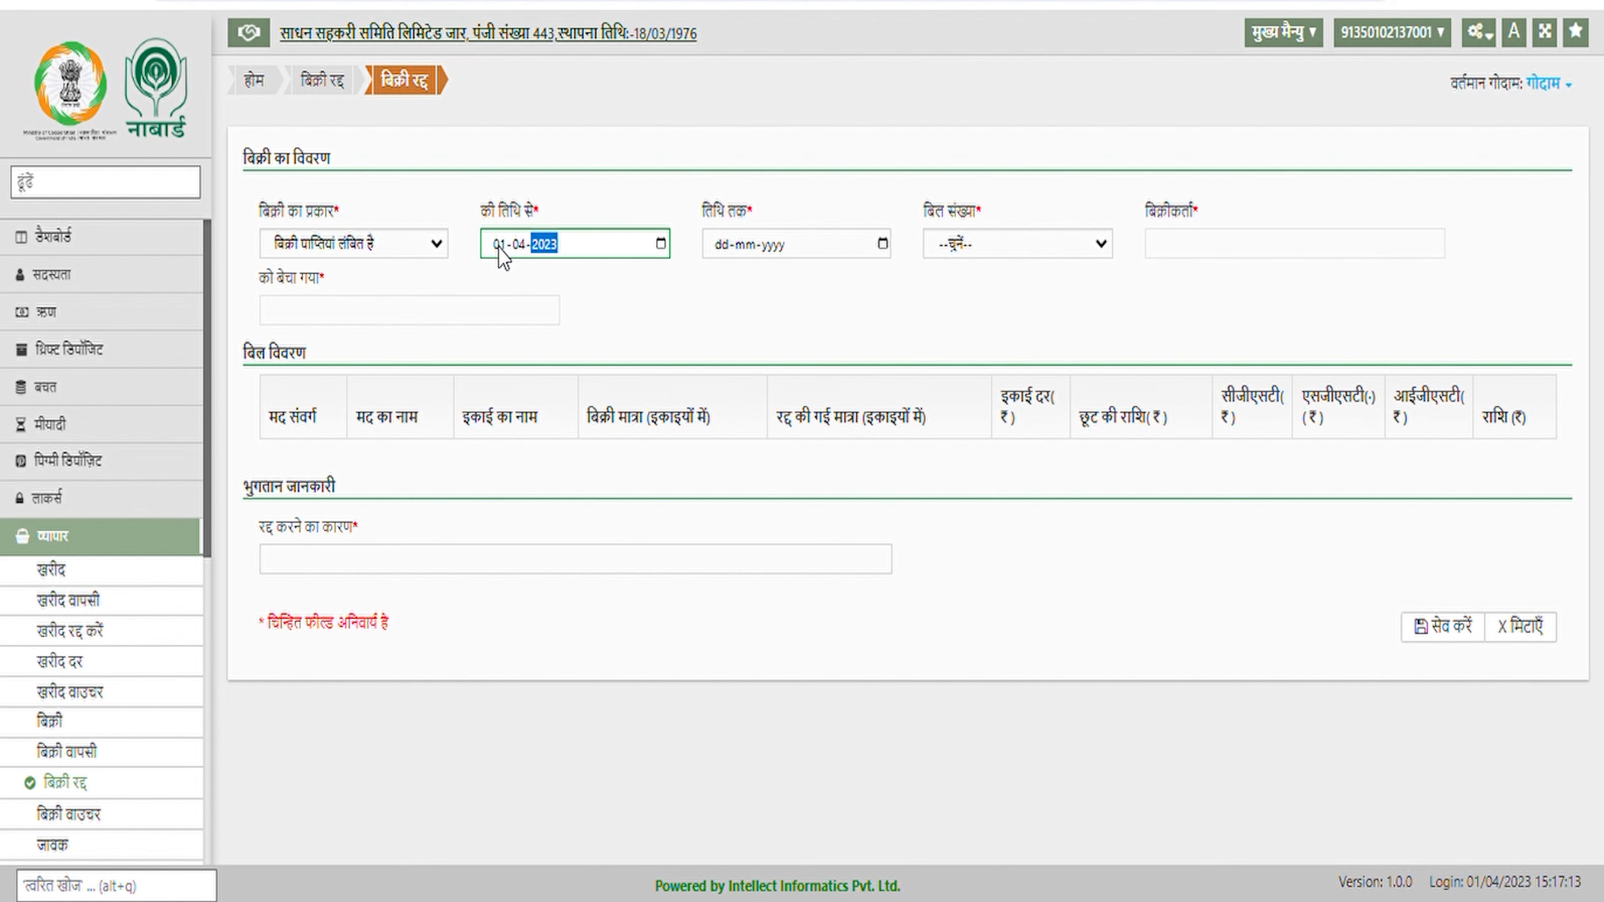
{"action": "key", "text": "Tab"}
{"action": "type", "text": "01042023"}
{"action": "key", "text": "Tab"}
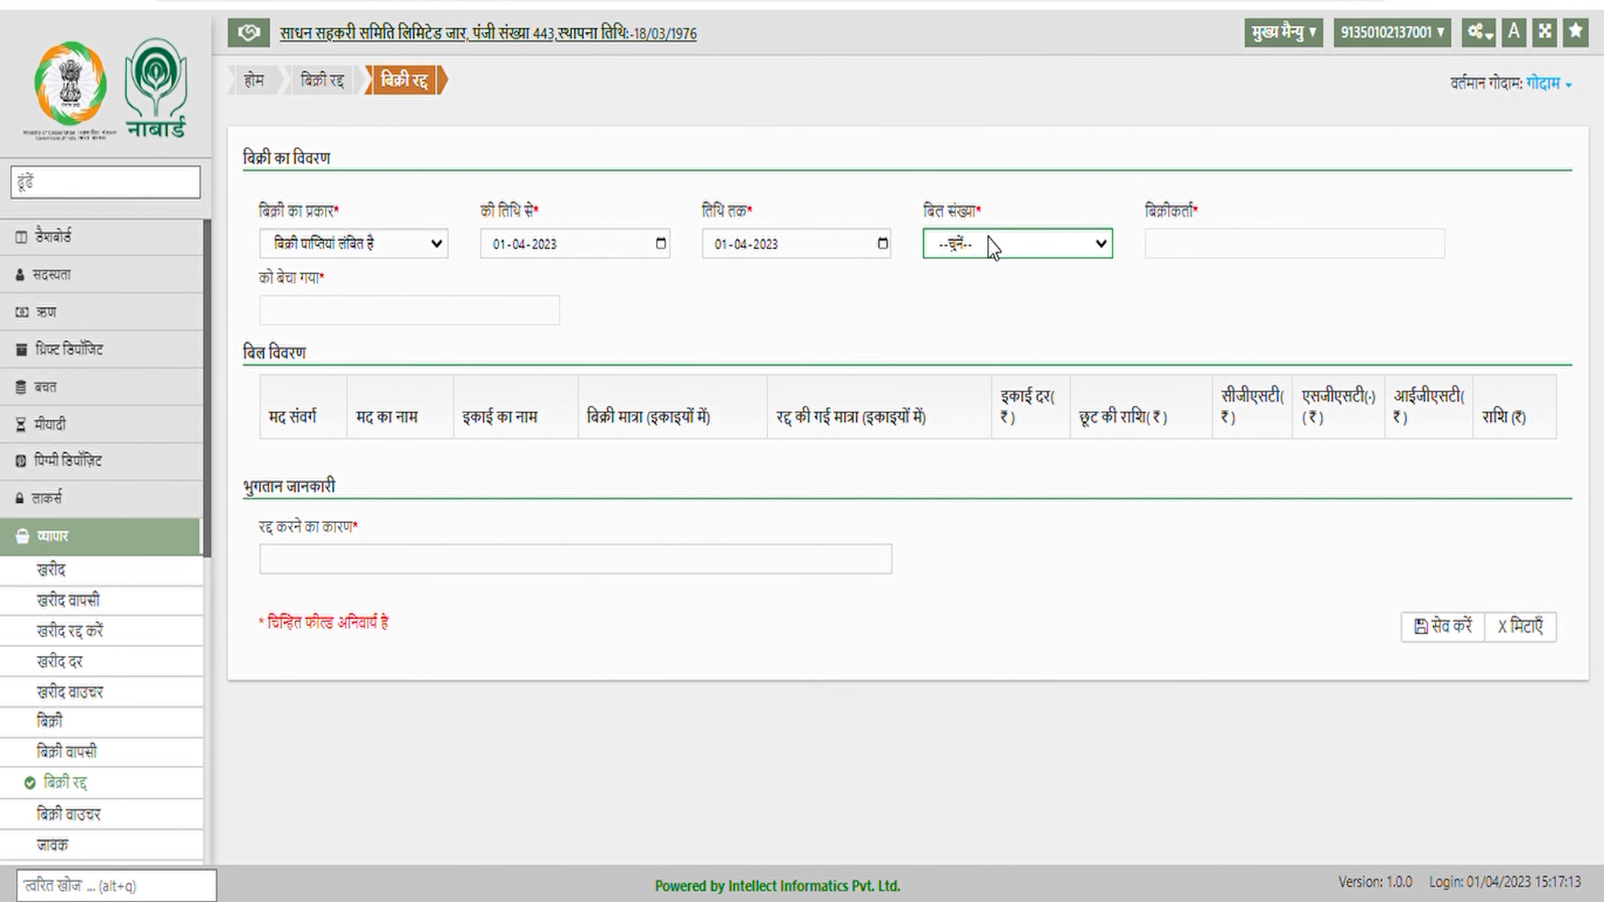
{"action": "left_click", "coordinate": [968, 290]}
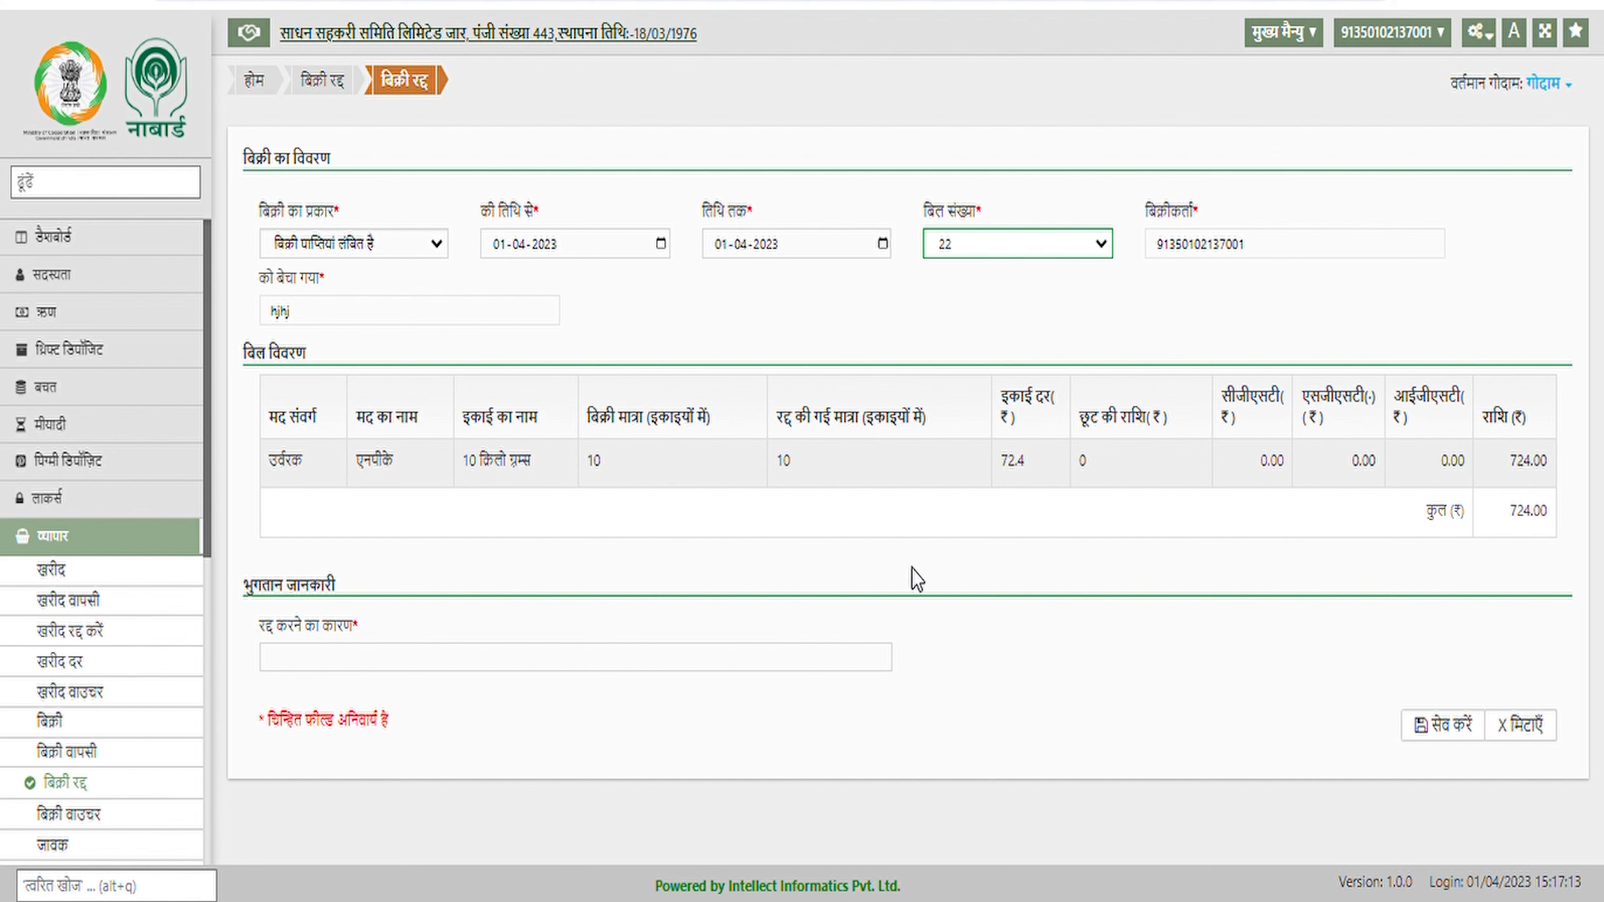
Enter cancellation reason 'any', save, and close the task popup back to the trade overview
{"action": "left_click", "coordinate": [451, 665]}
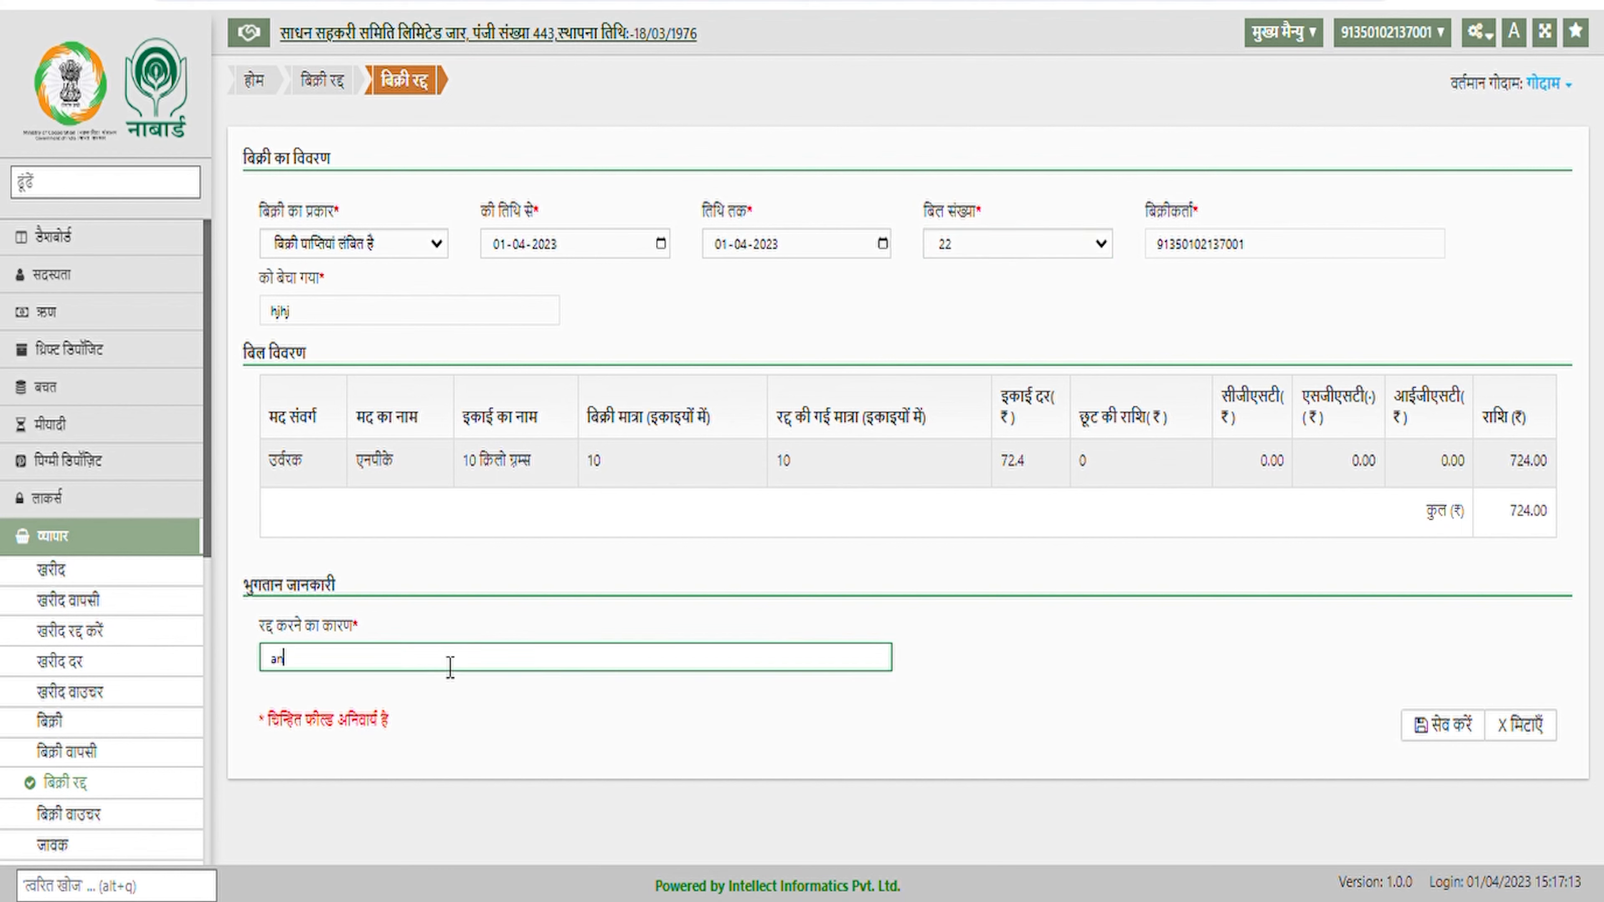
{"action": "type", "text": "any"}
{"action": "left_click", "coordinate": [1426, 736]}
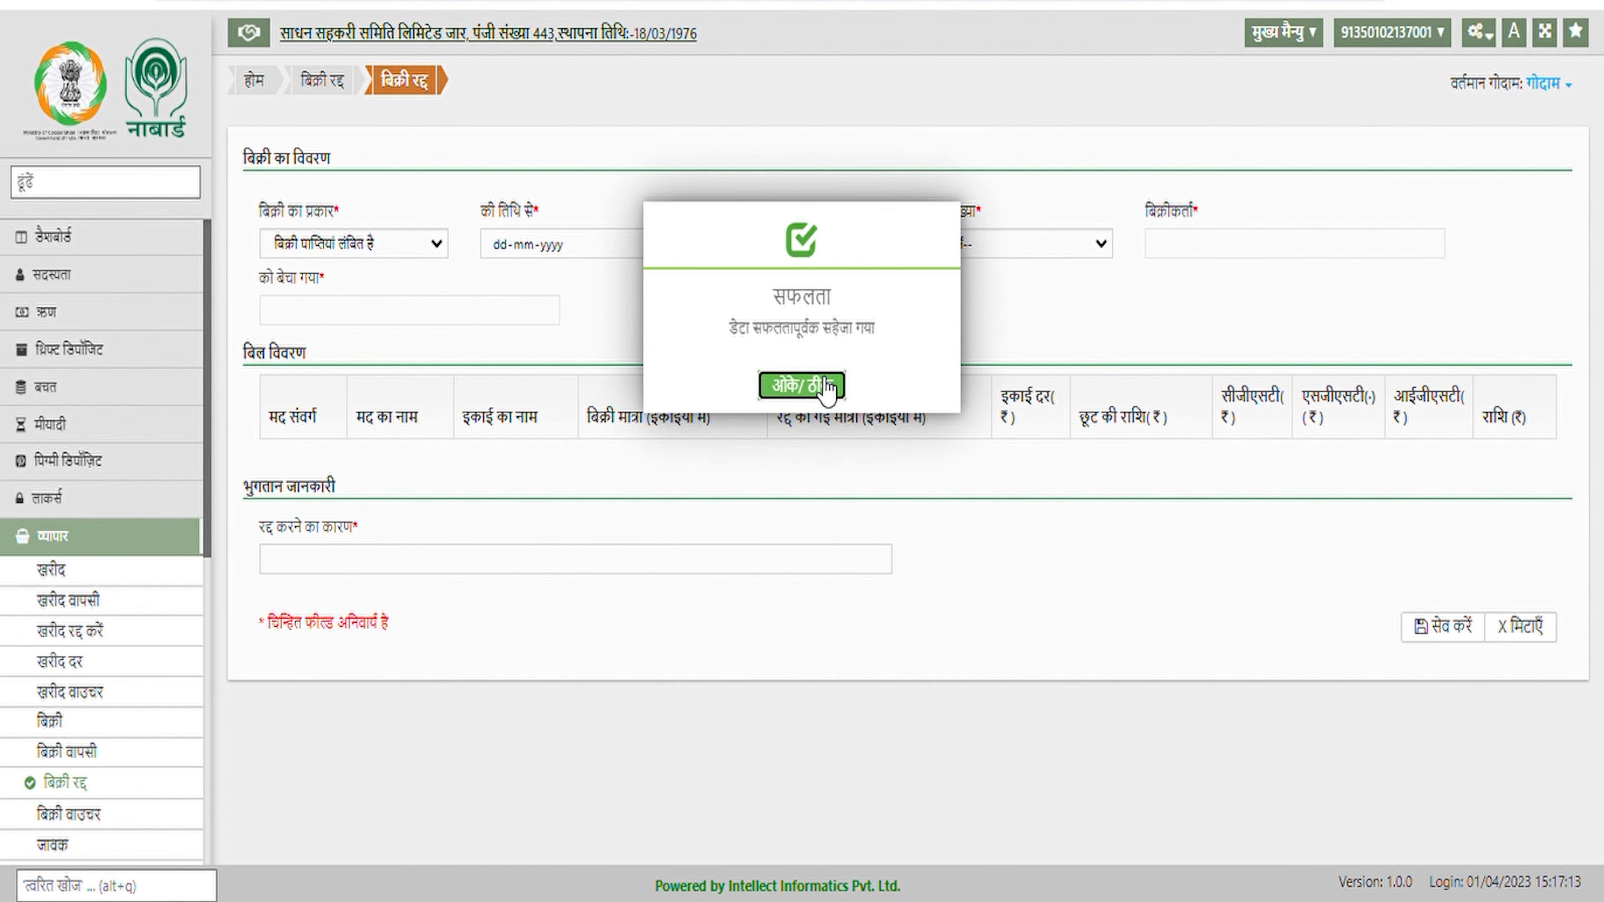
{"action": "left_click", "coordinate": [826, 387]}
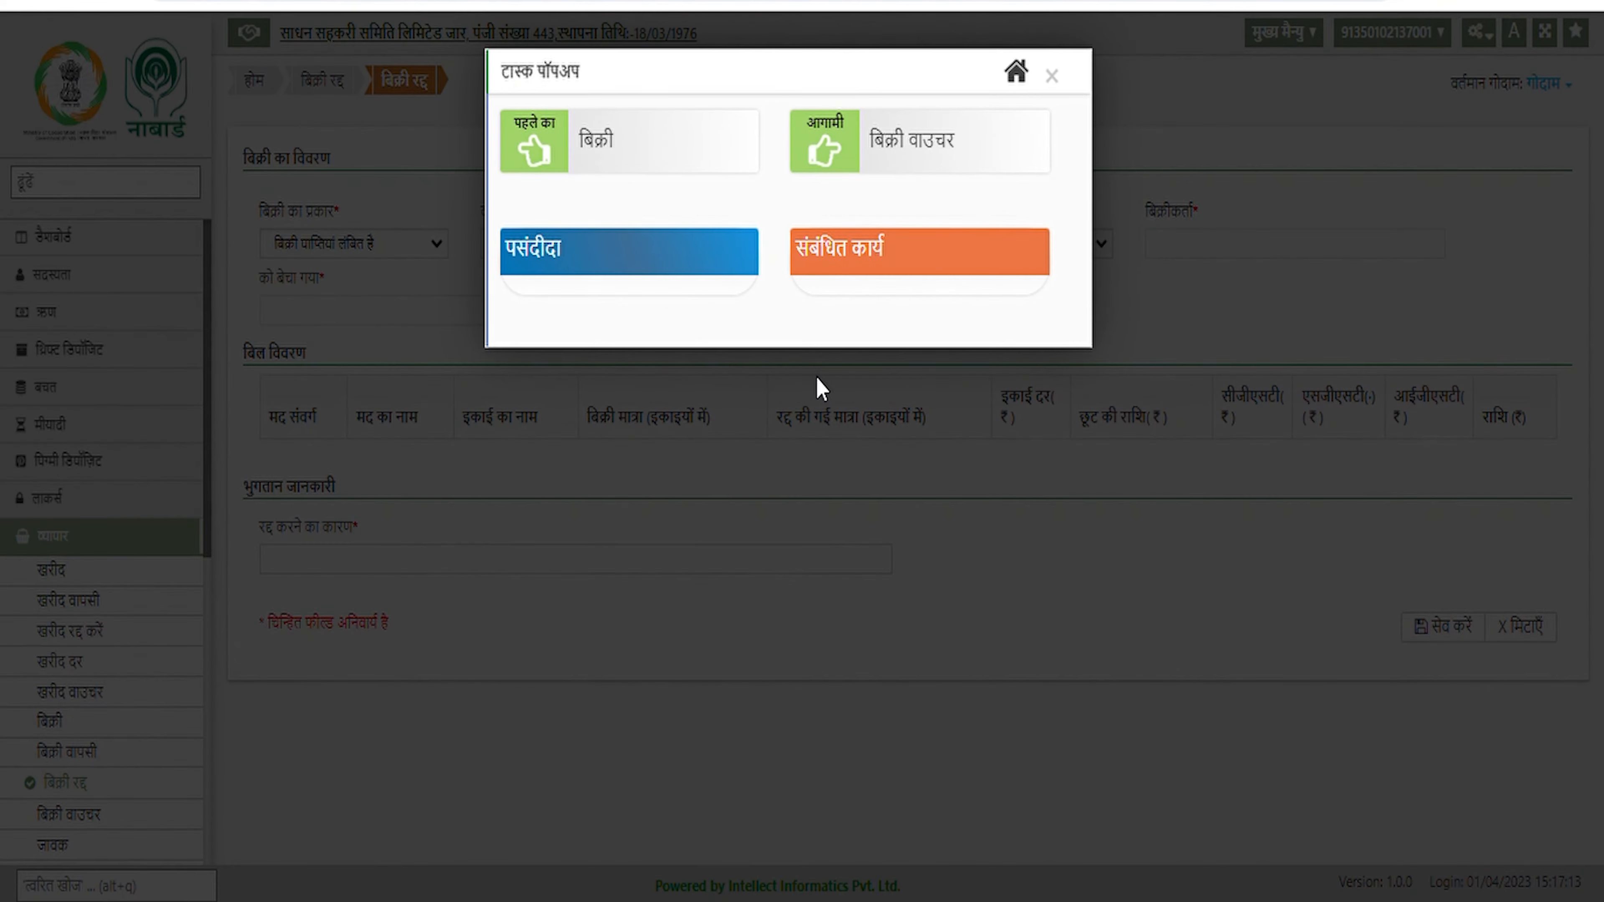
{"action": "left_click", "coordinate": [1066, 84]}
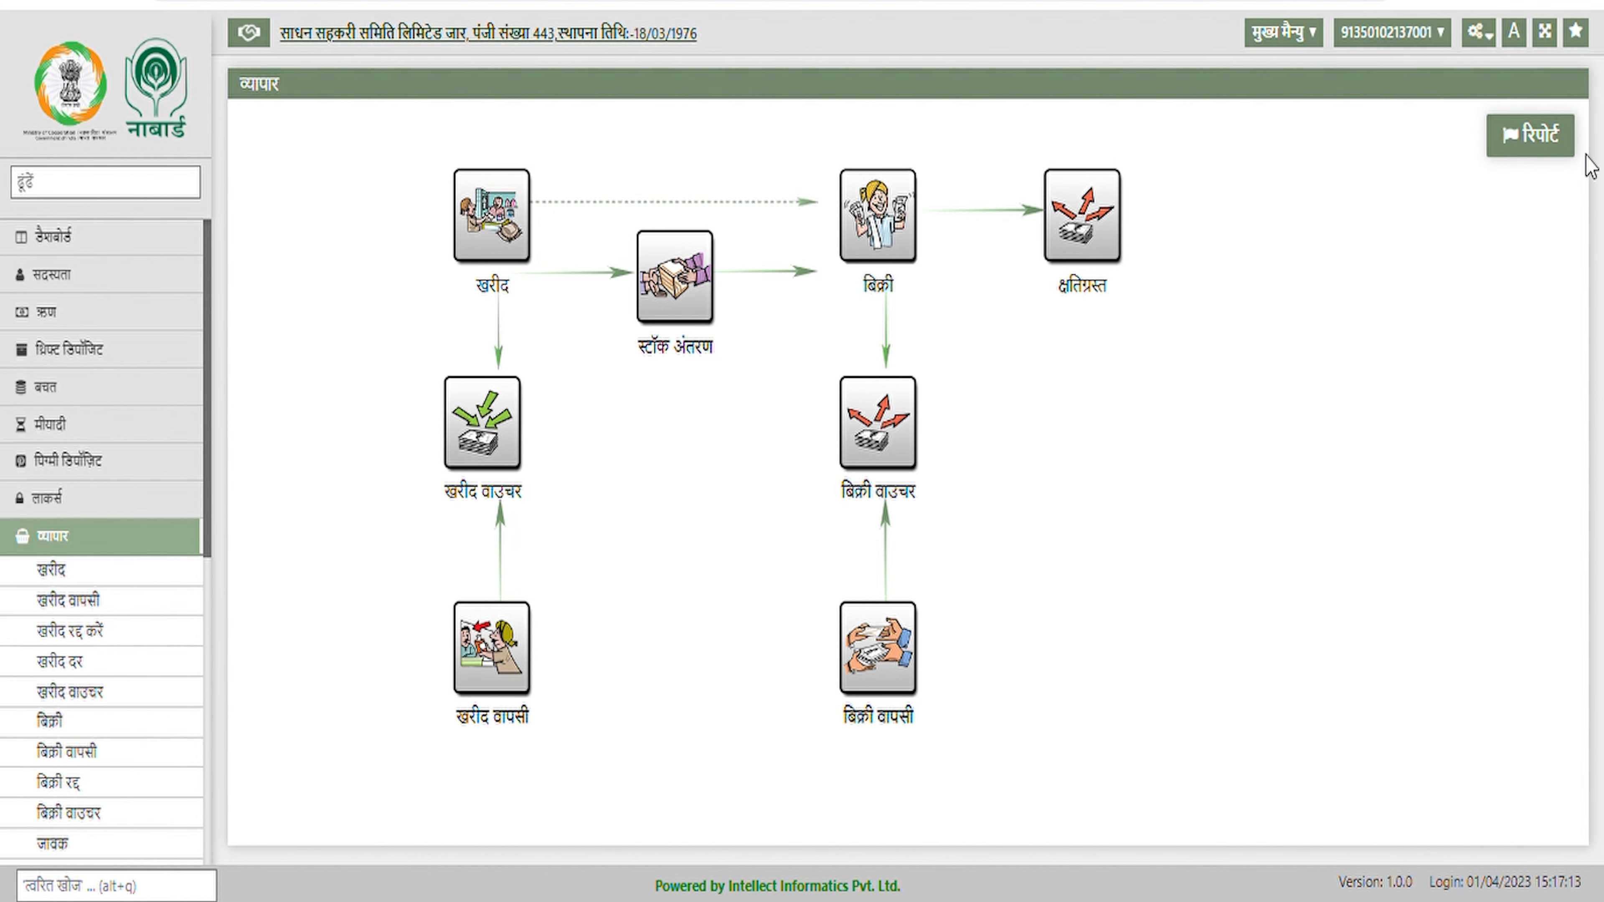
From the trade reports, open स्टॉक रजिस्टर and view it for 01-04-2023
{"action": "left_click", "coordinate": [1549, 145]}
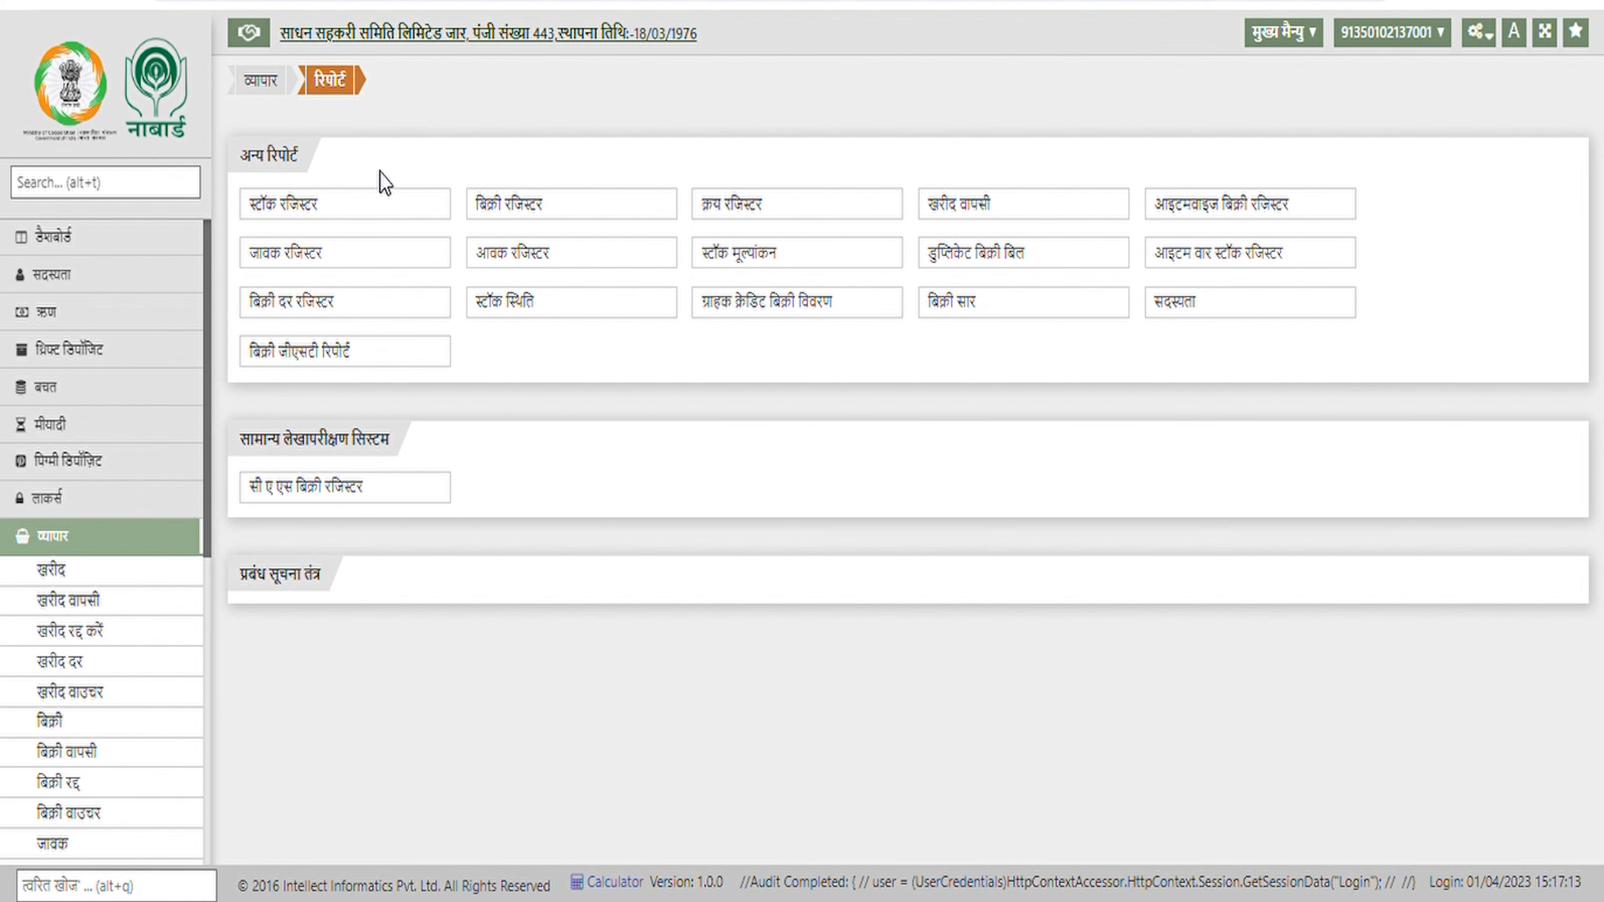
{"action": "left_click", "coordinate": [341, 215]}
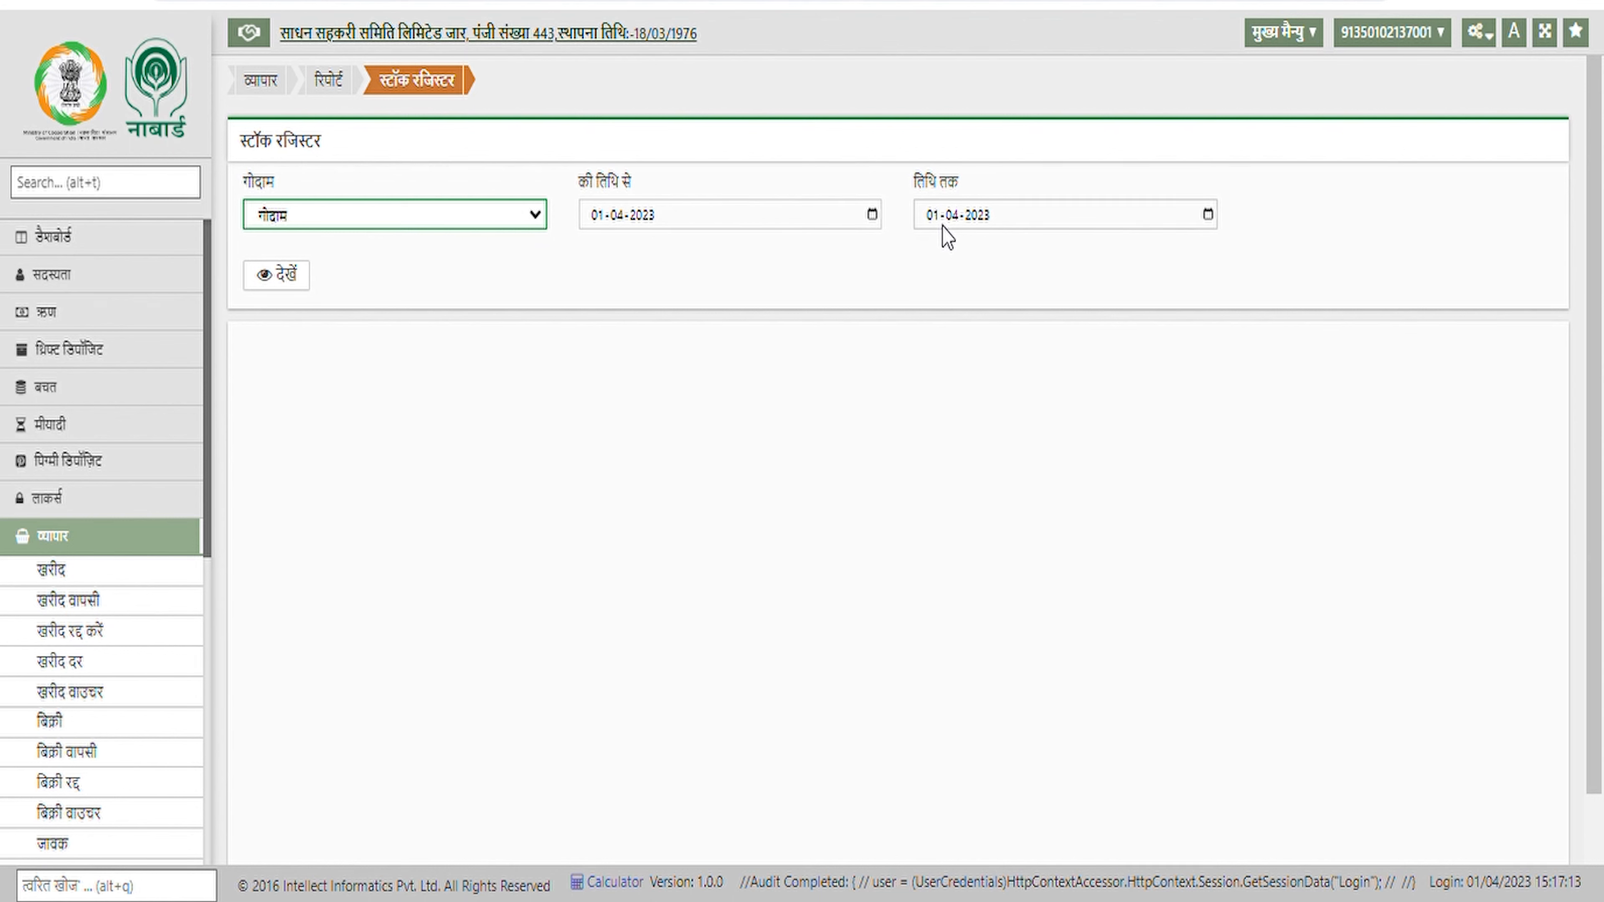
{"action": "left_click", "coordinate": [288, 276]}
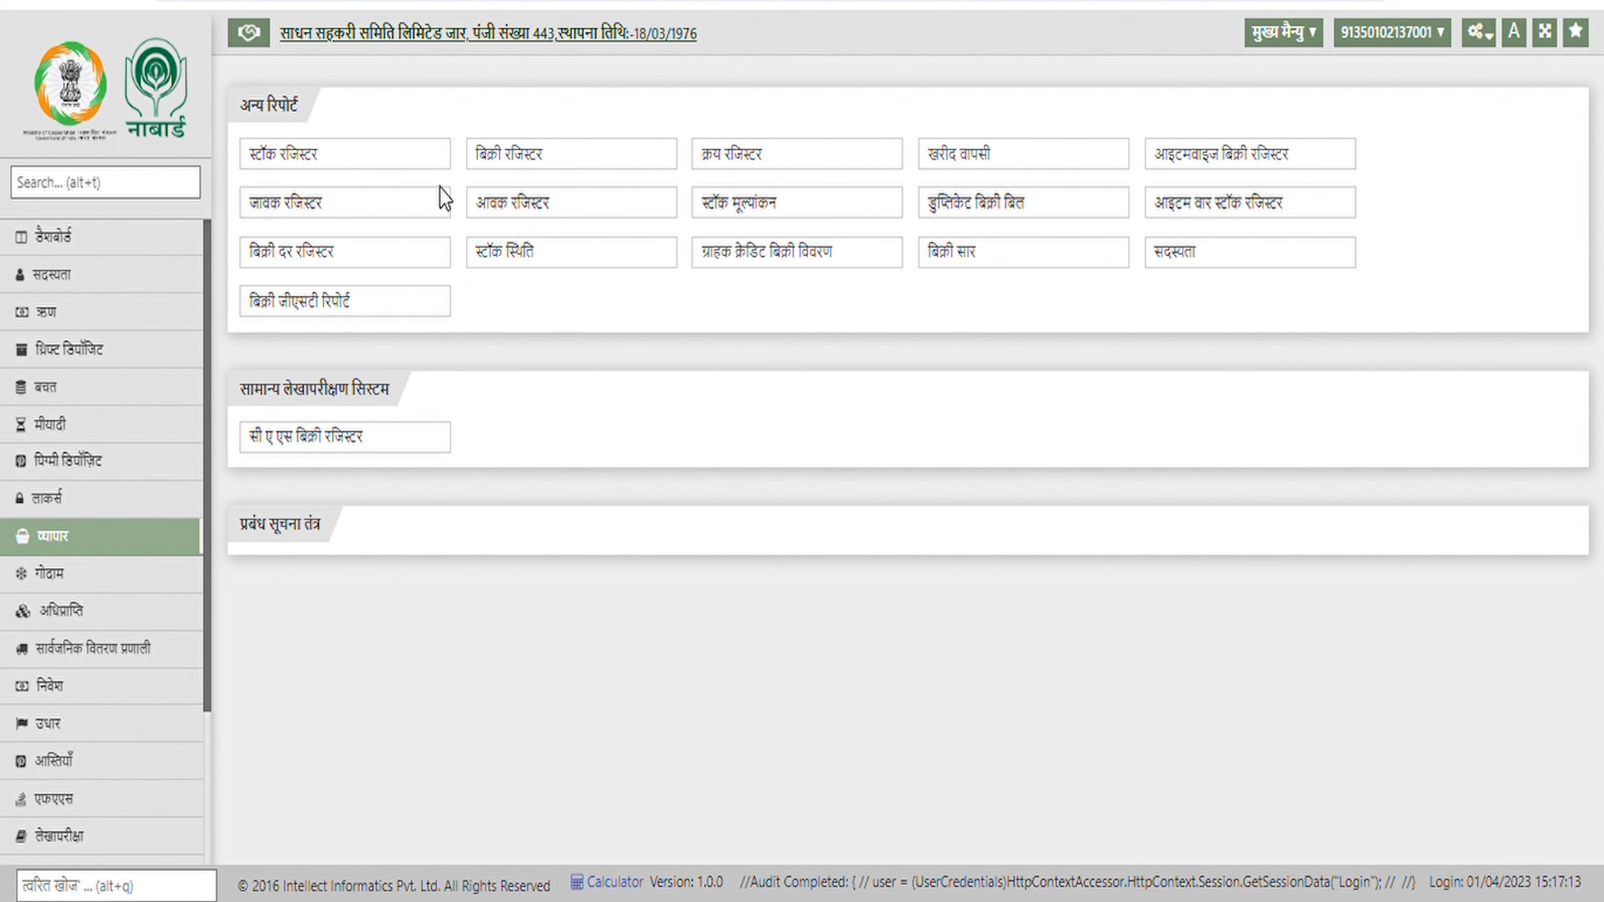
View the स्टॉक मूल्यांकन report with संवर्ग सभी (total ₹22301.00), then return to the reports list
{"action": "left_click", "coordinate": [787, 219]}
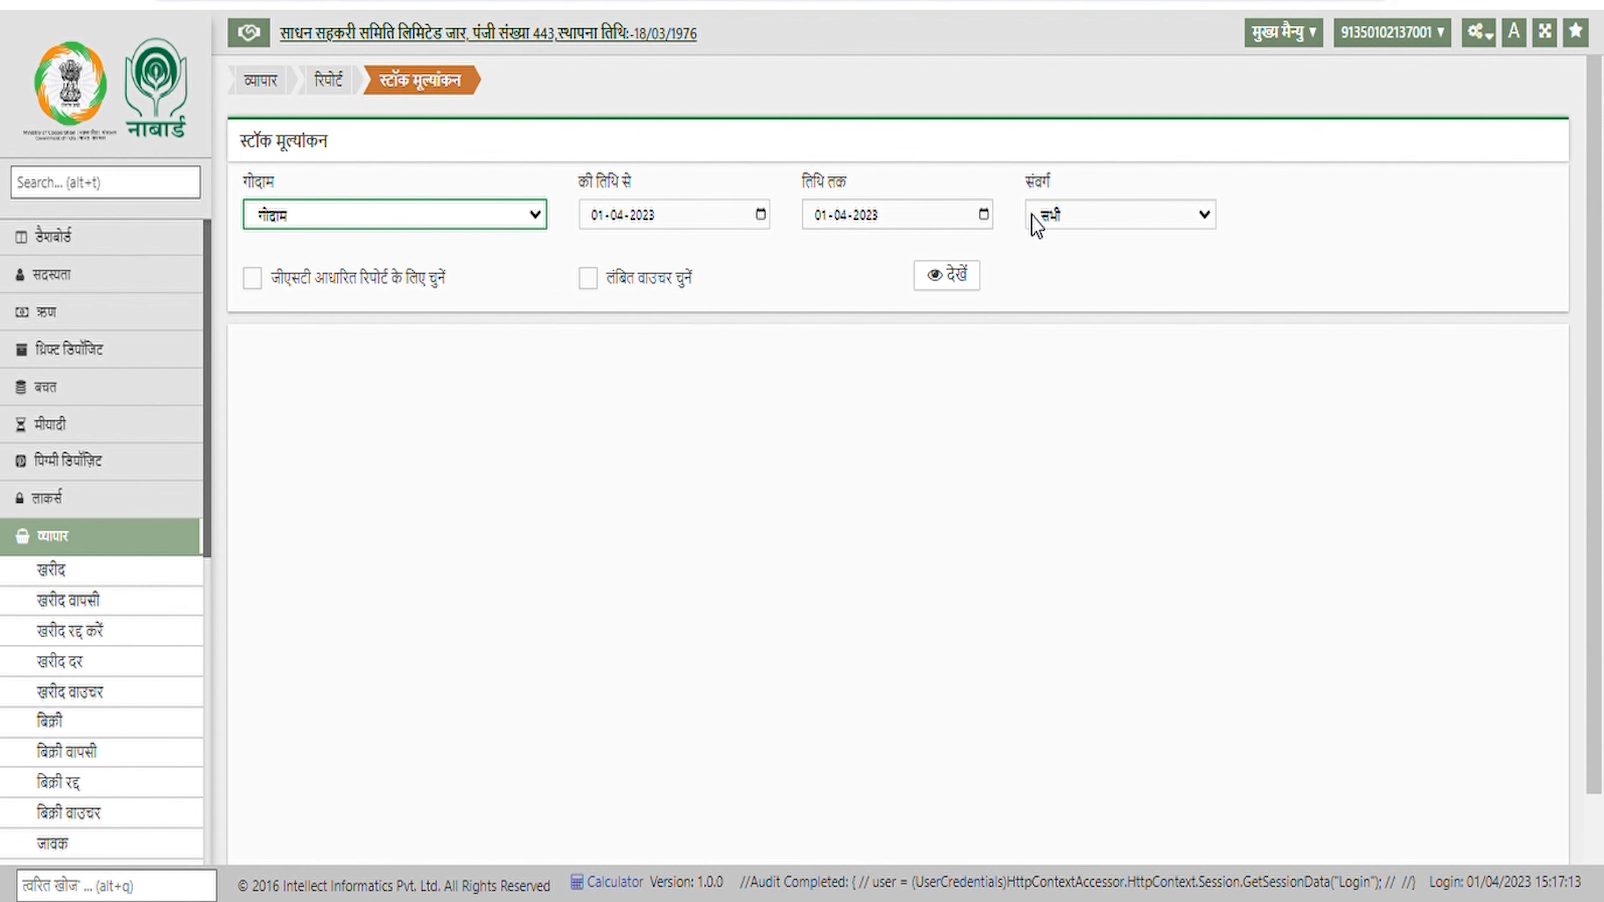
{"action": "left_click", "coordinate": [1089, 230]}
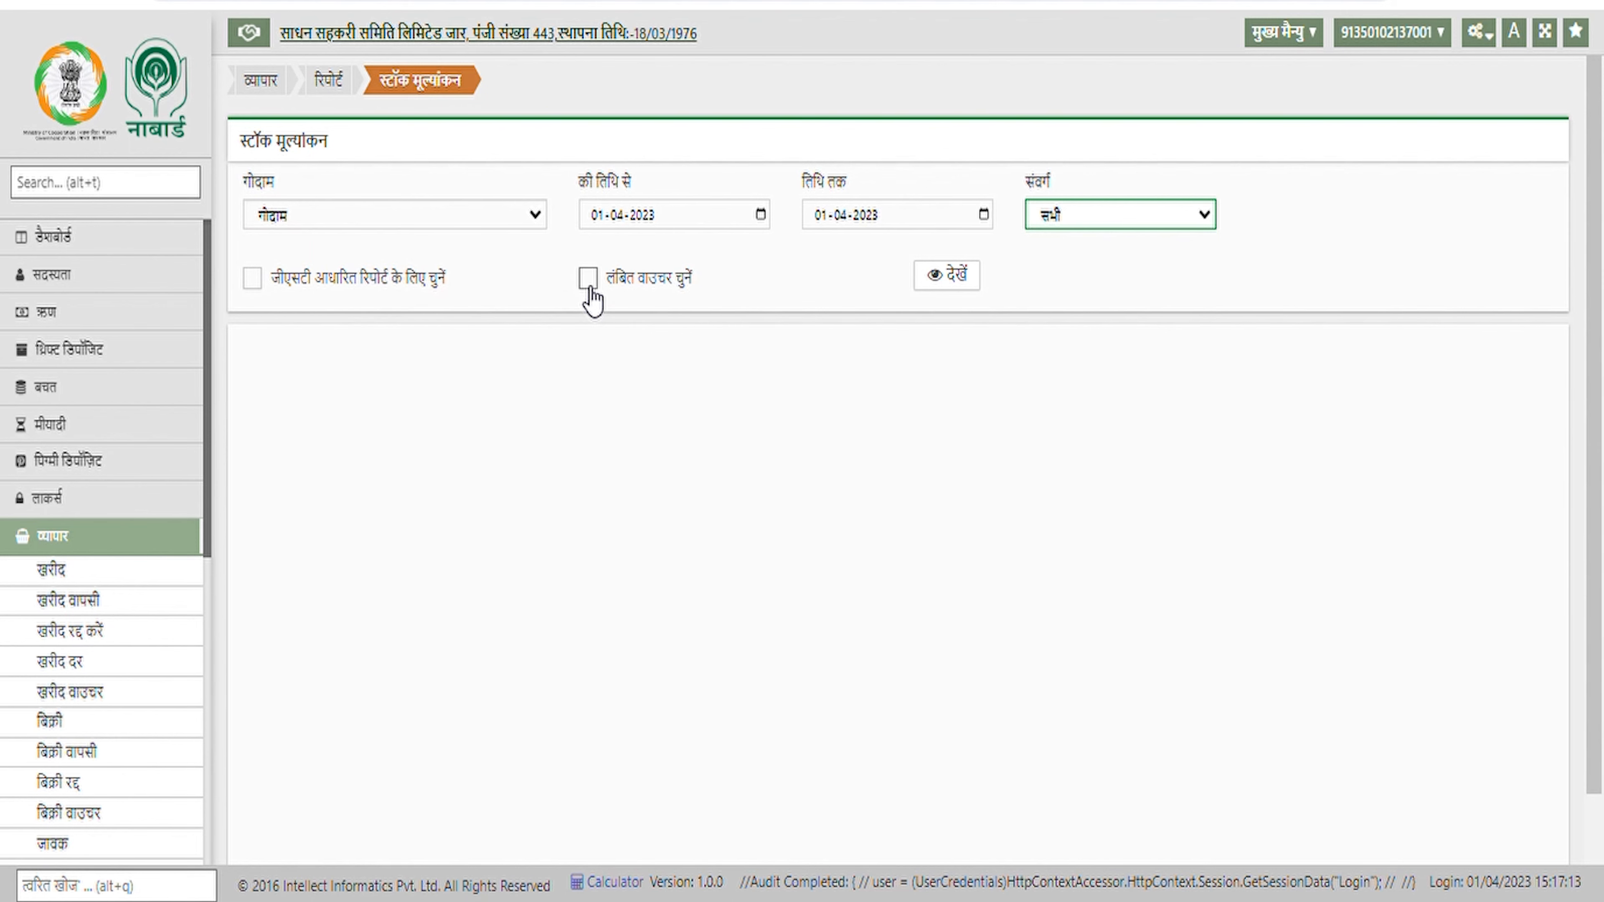
{"action": "left_click", "coordinate": [947, 278]}
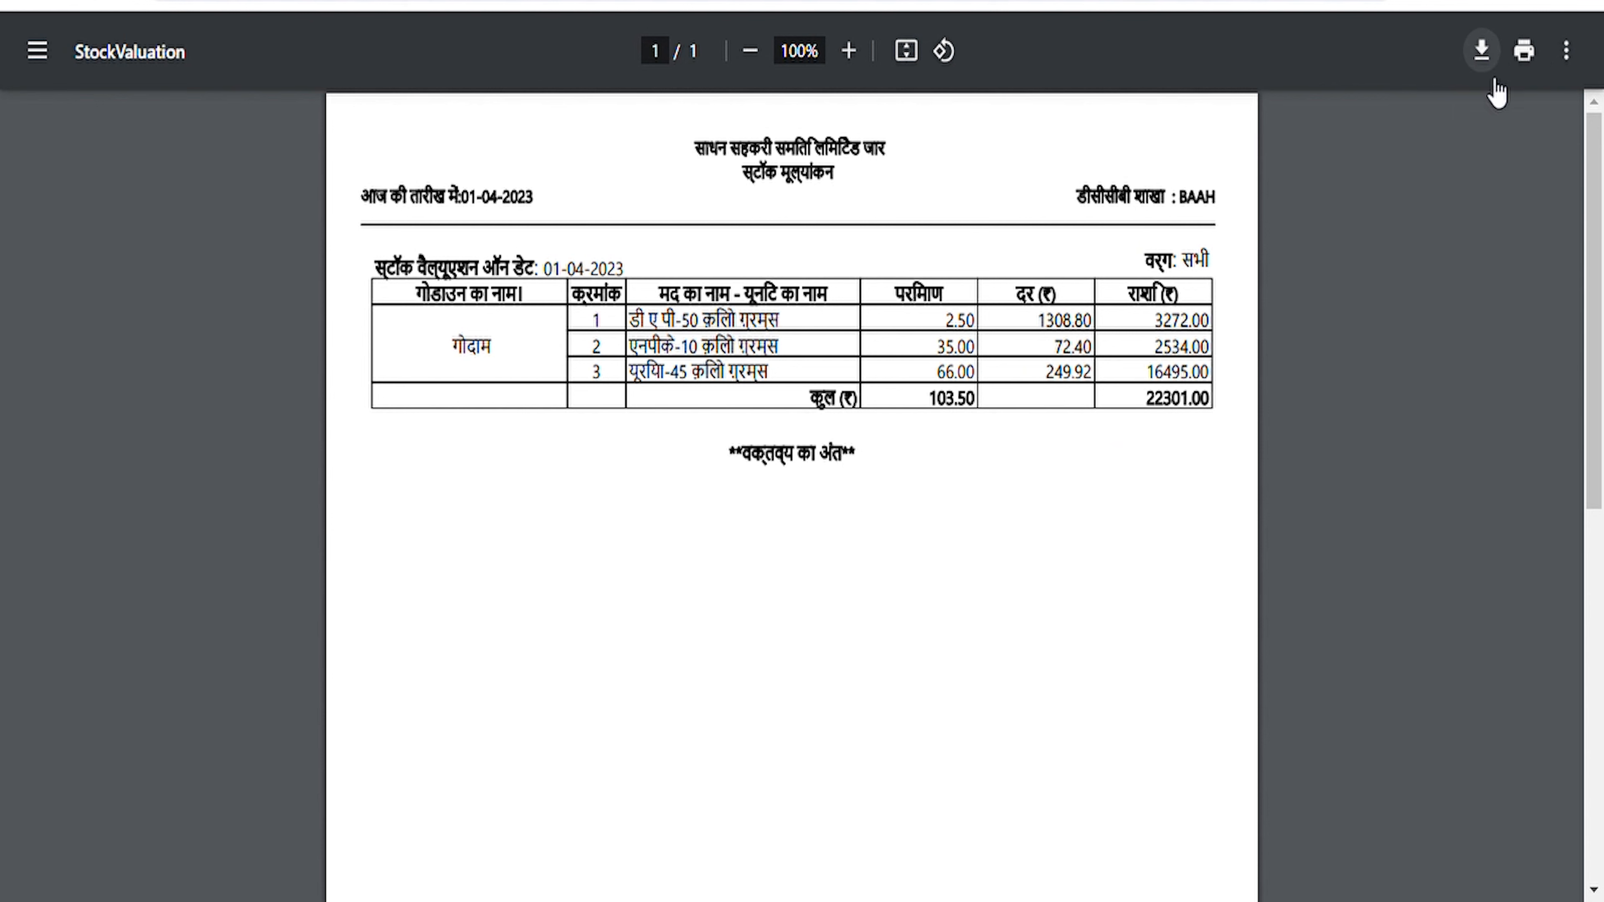
{"action": "left_click", "coordinate": [170, 2]}
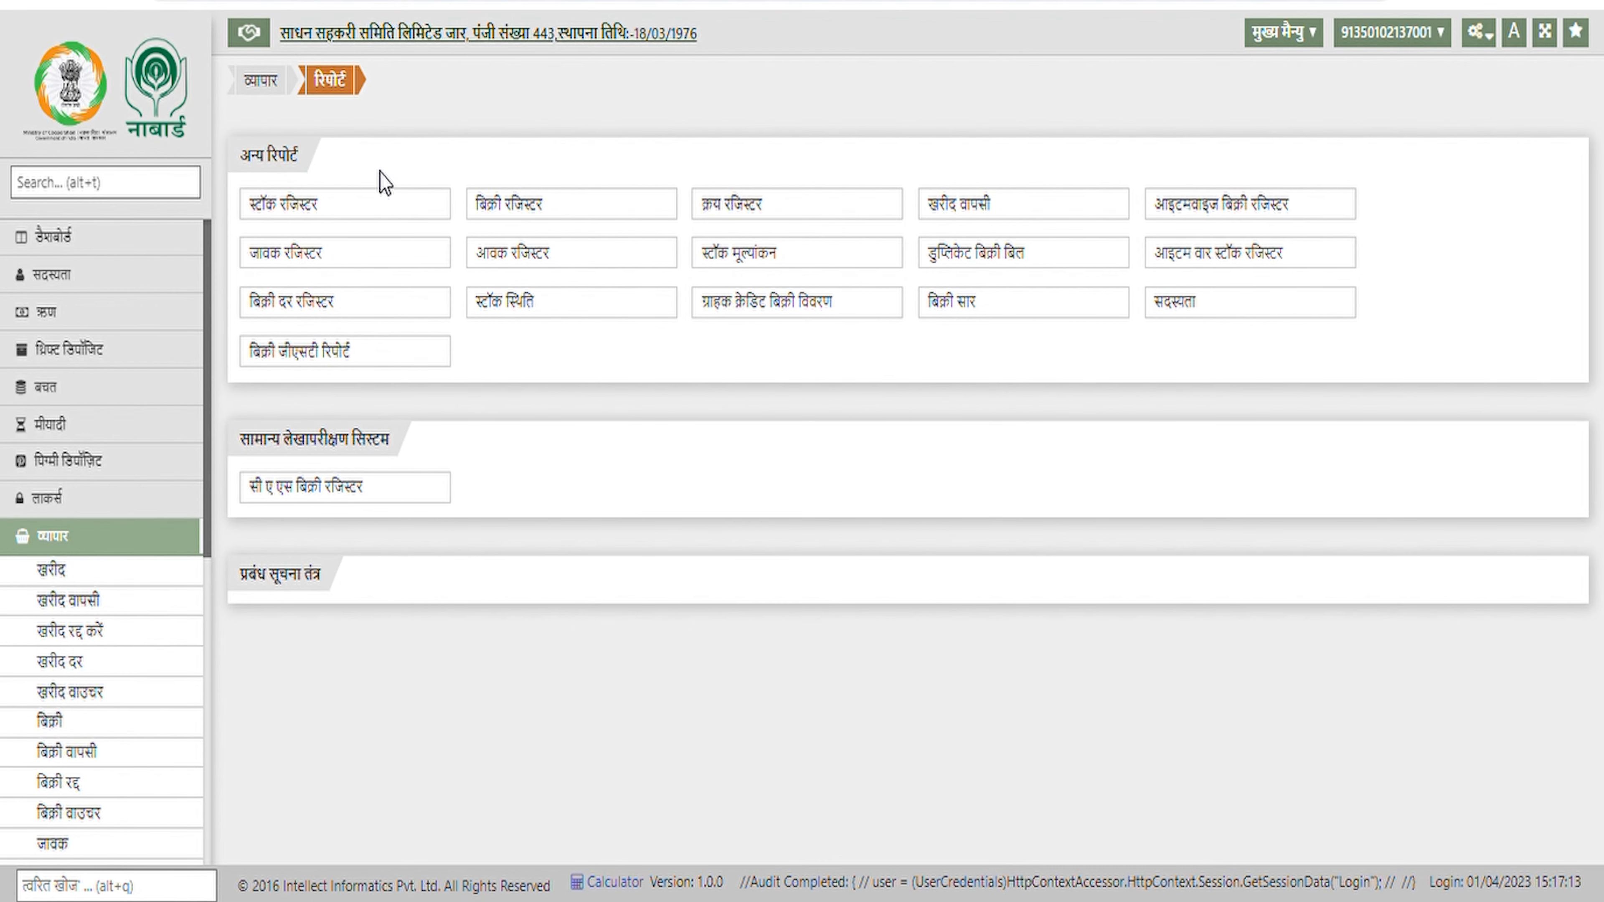